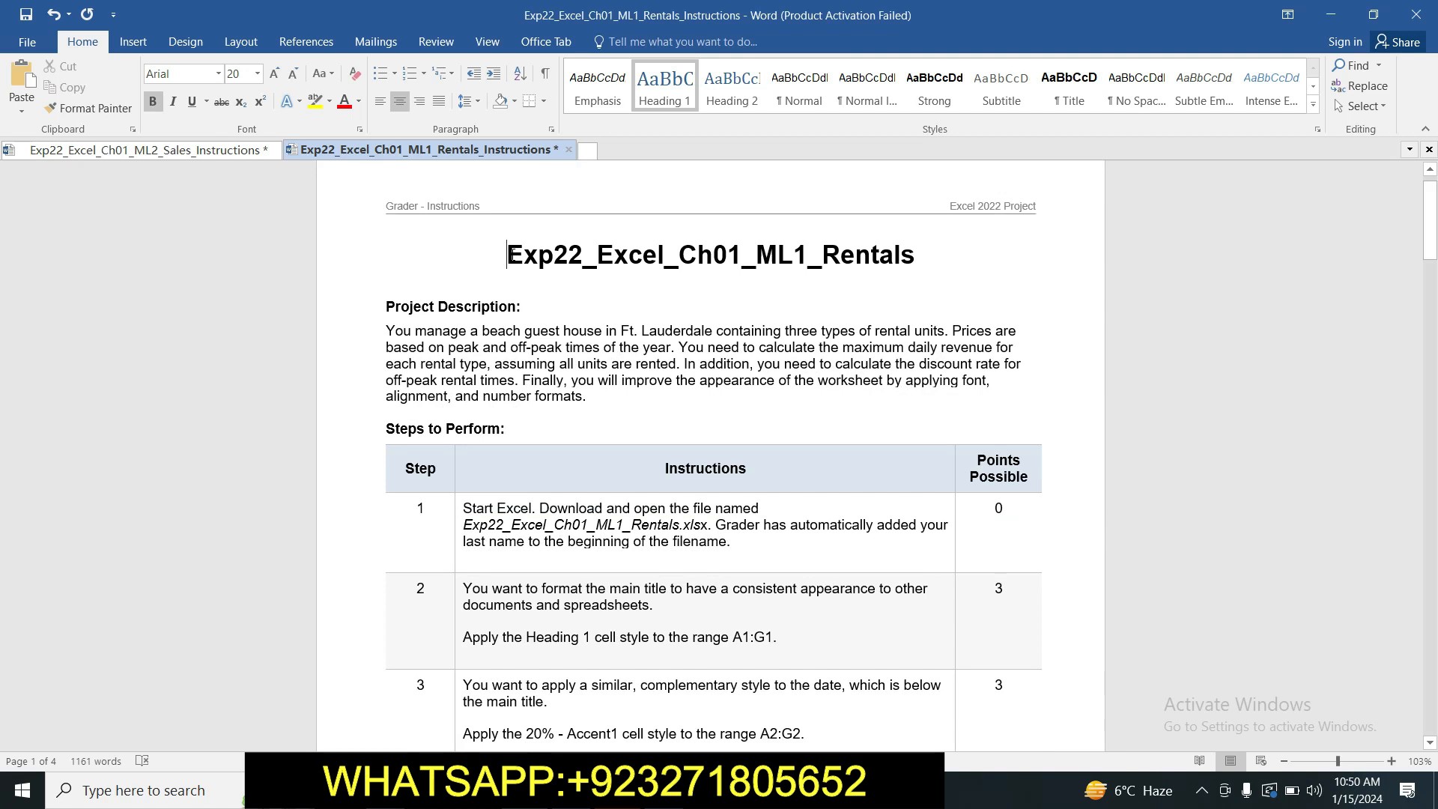
Highlight the document title Exp22_Excel_Ch01_ML1_Rentals in yellow.
left_click(507, 249)
left_click_drag(507, 250, 397, 289)
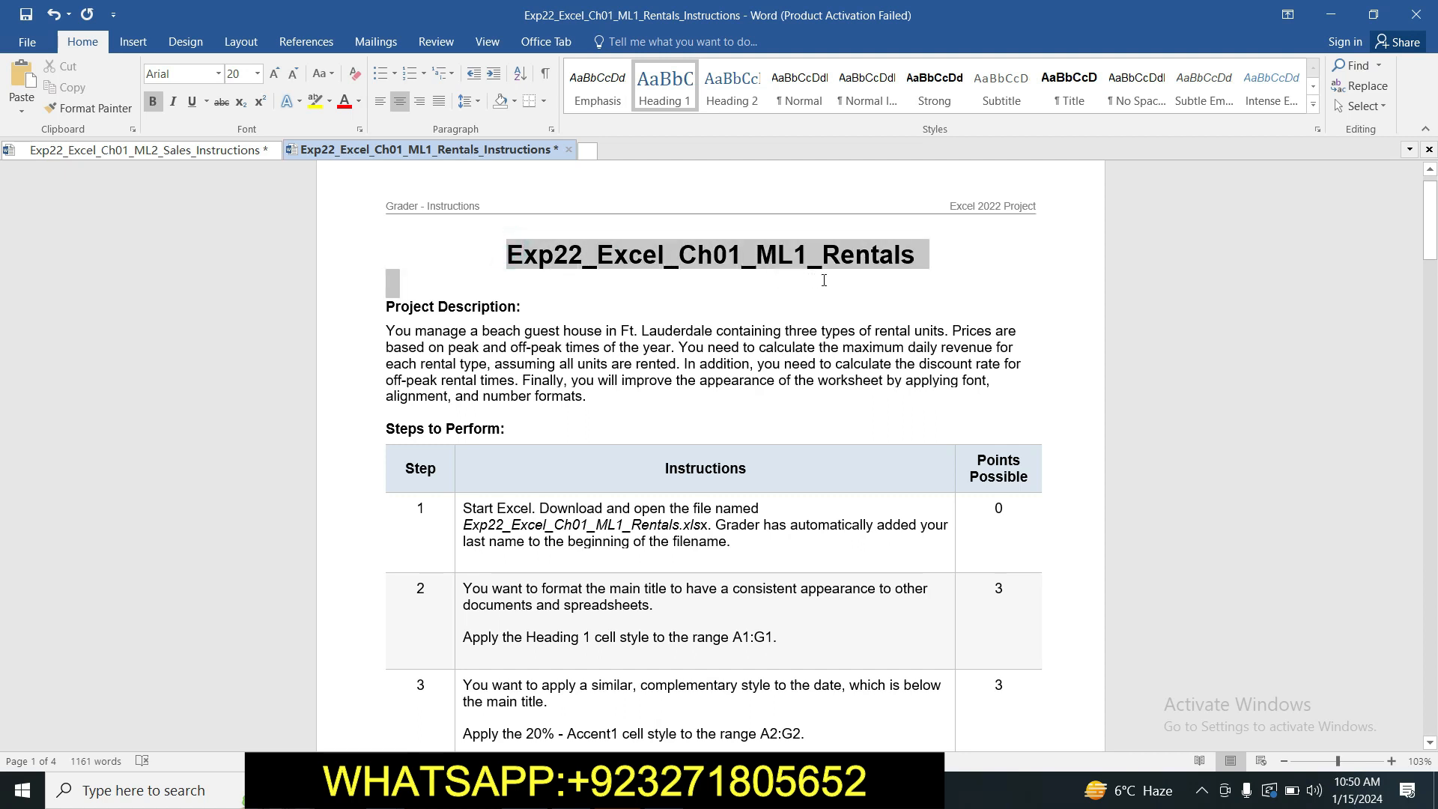
left_click(318, 102)
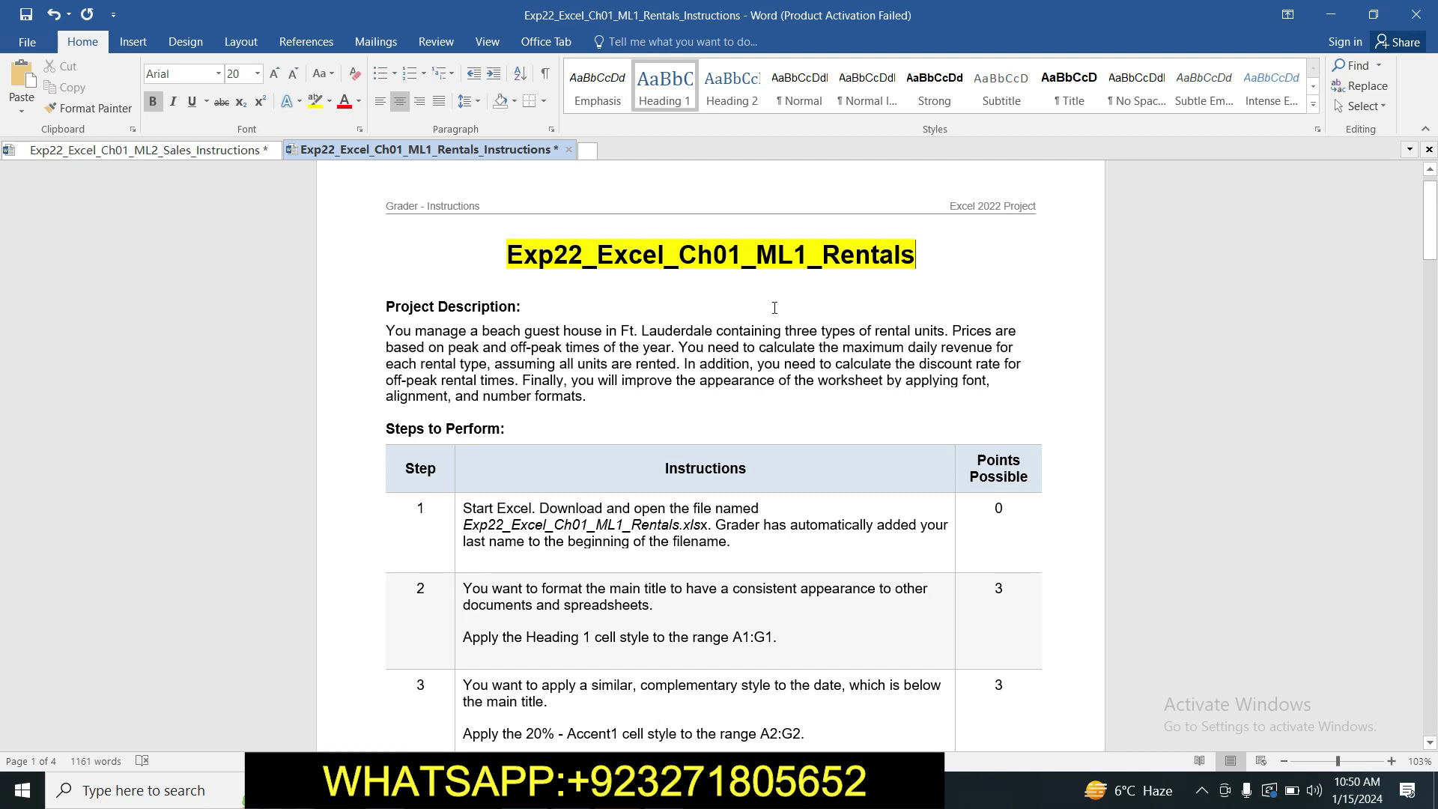
left_click_drag(507, 254, 773, 270)
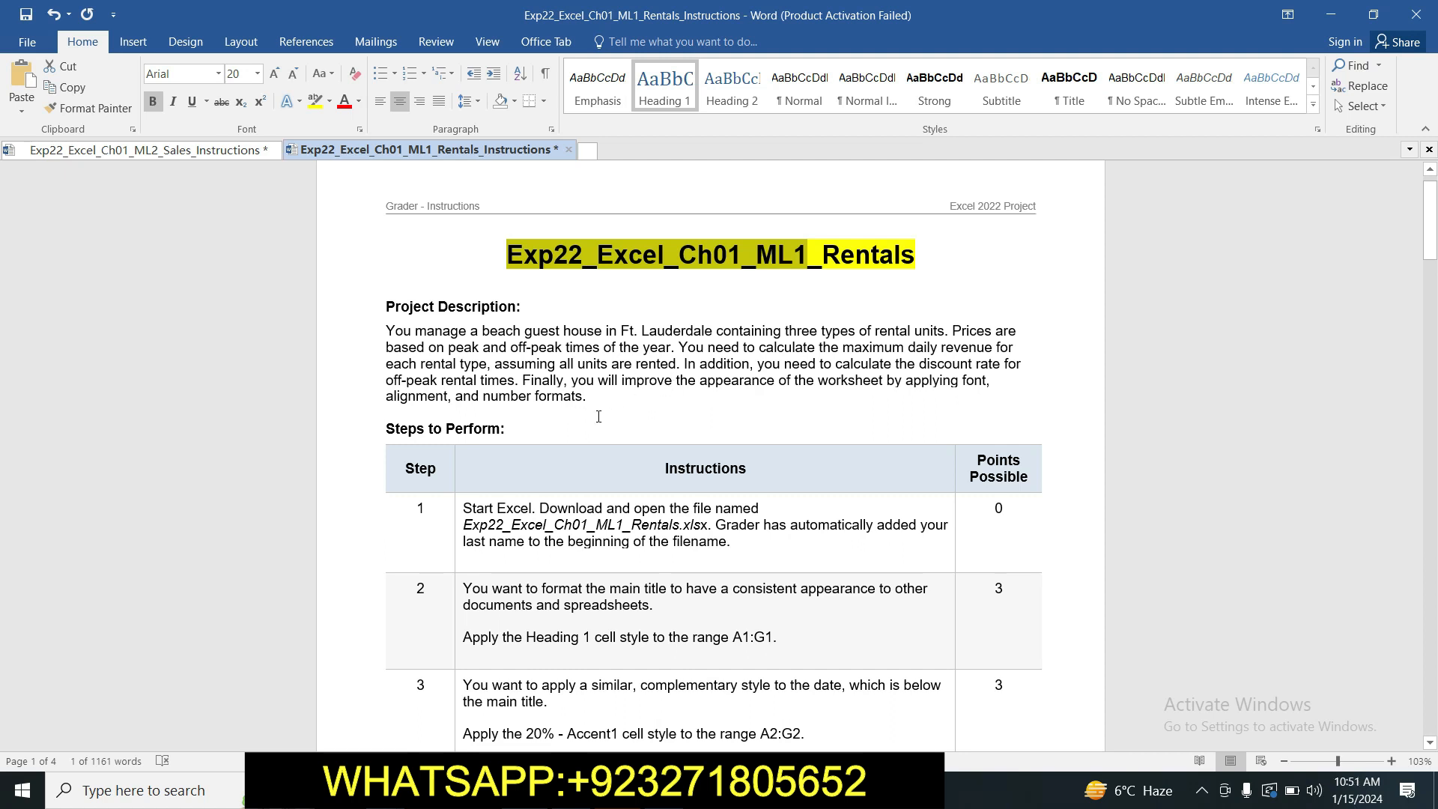
left_click(505, 256)
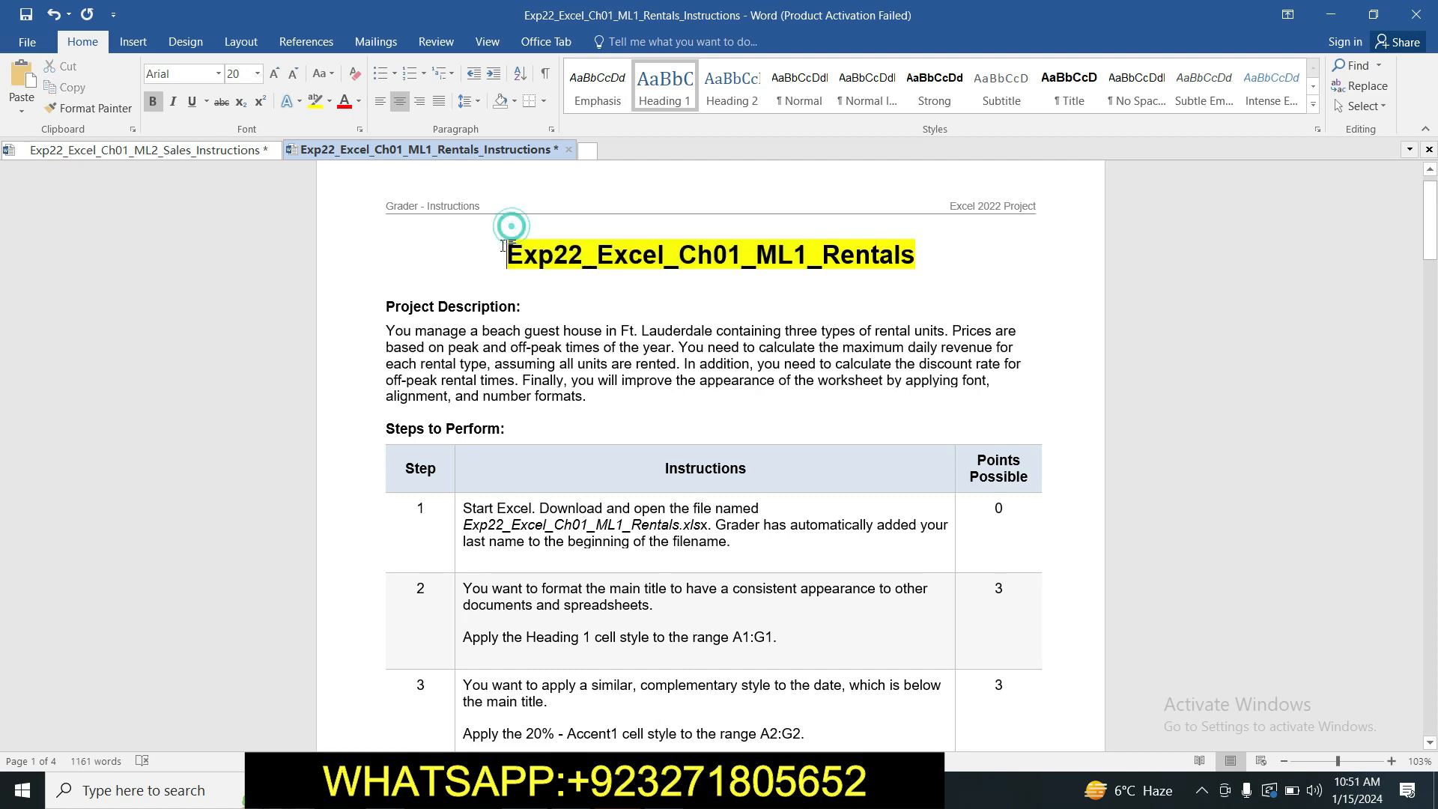
left_click_drag(505, 256, 621, 281)
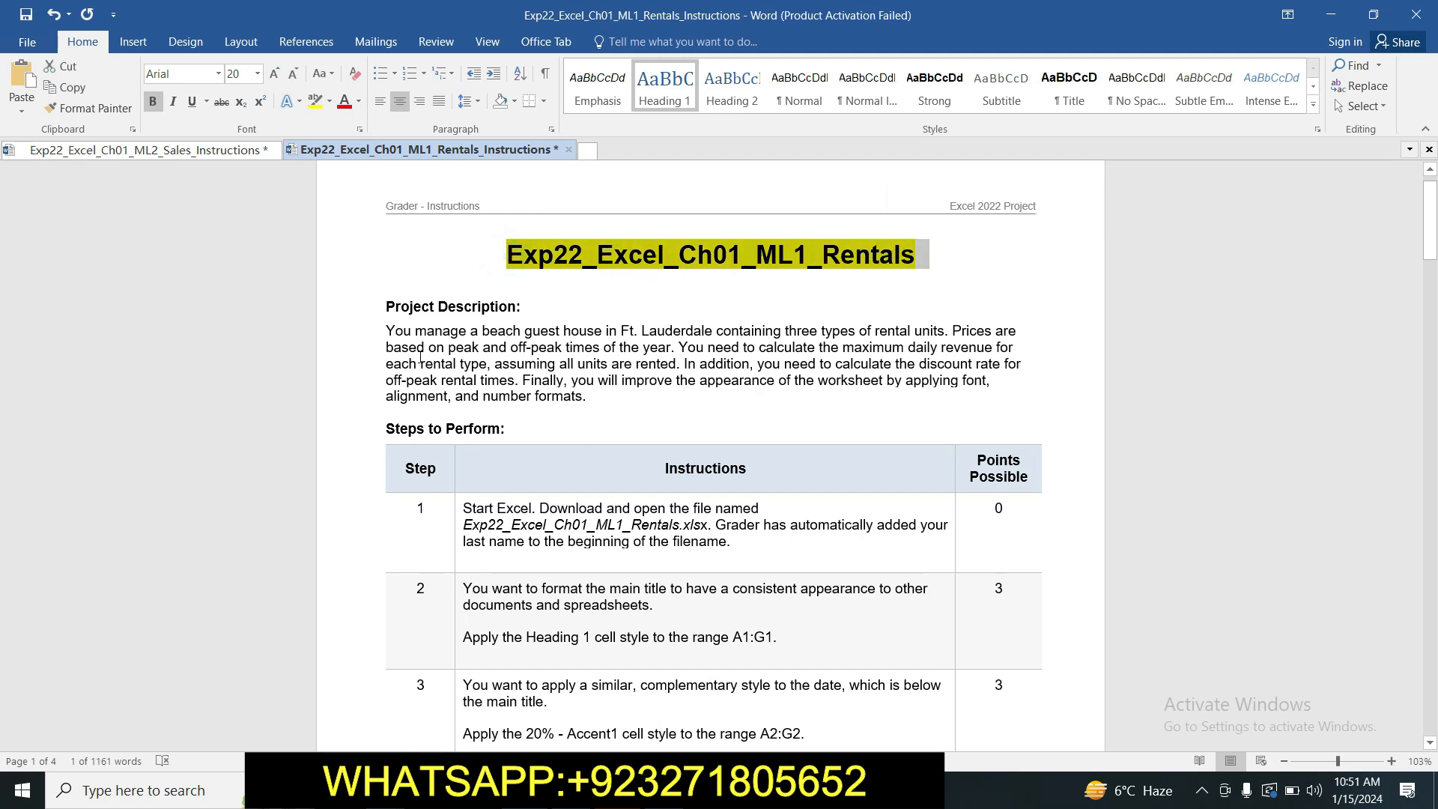
Highlight the project description paragraph and the step 1 instructions in yellow.
left_click_drag(385, 330, 610, 396)
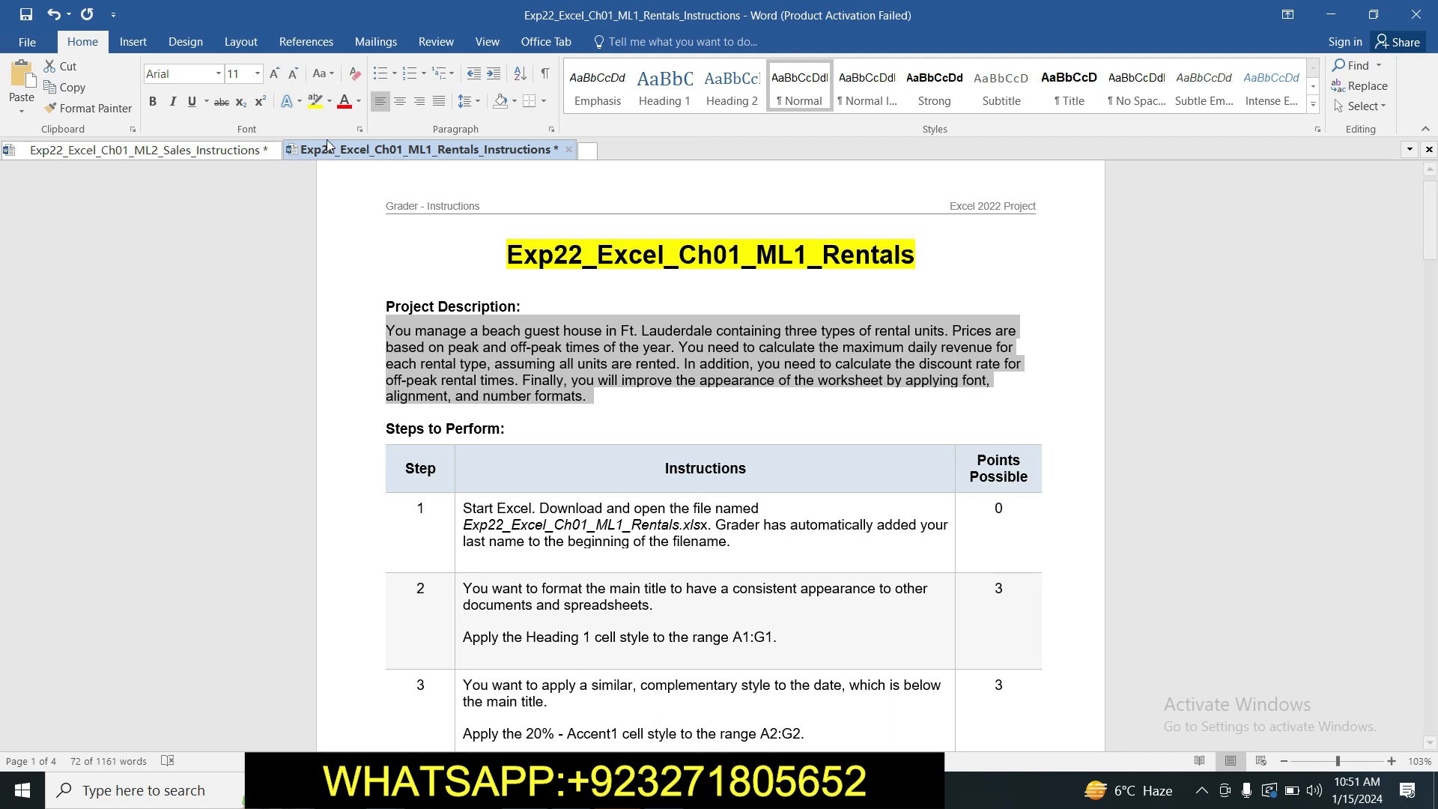
left_click(316, 105)
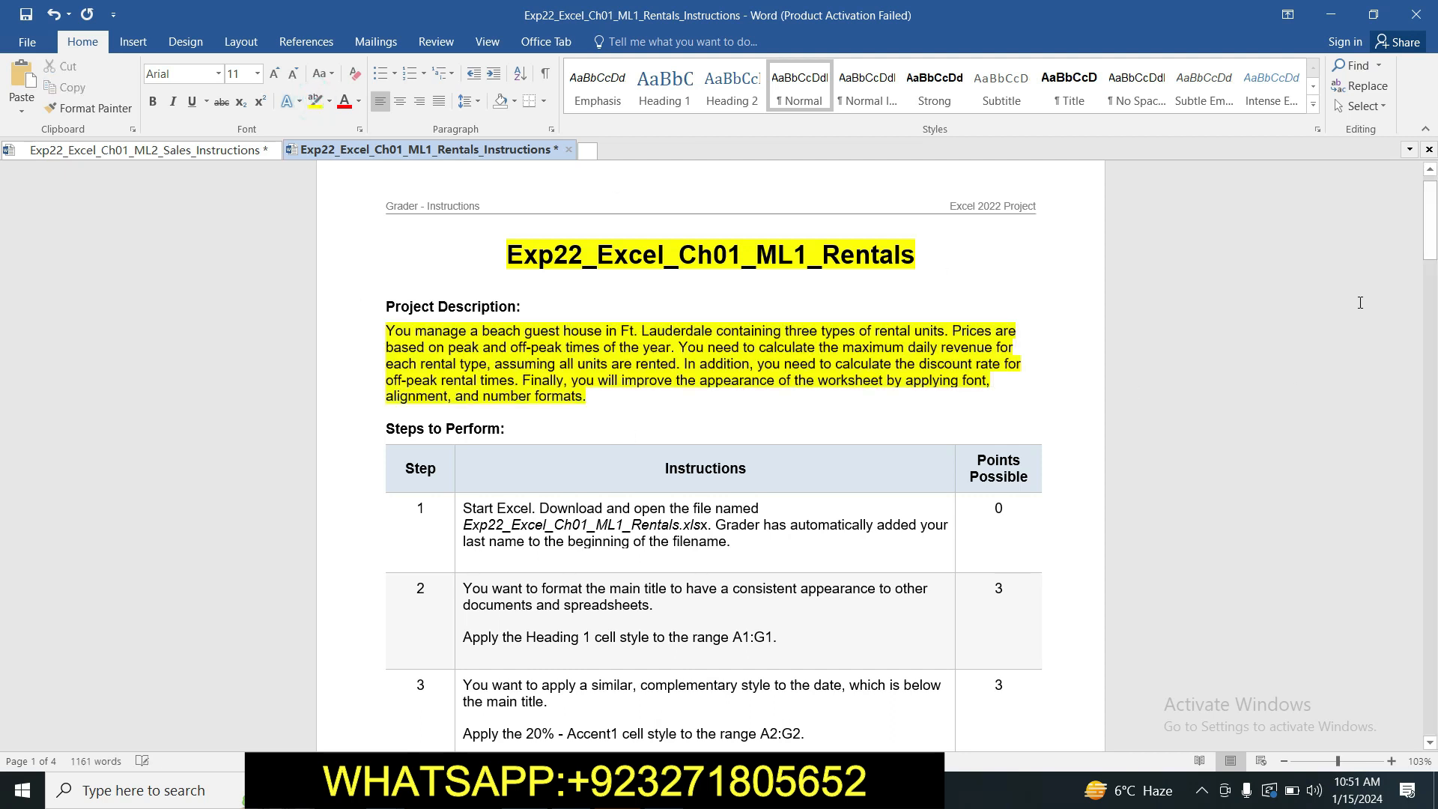
left_click_drag(1434, 231, 1435, 247)
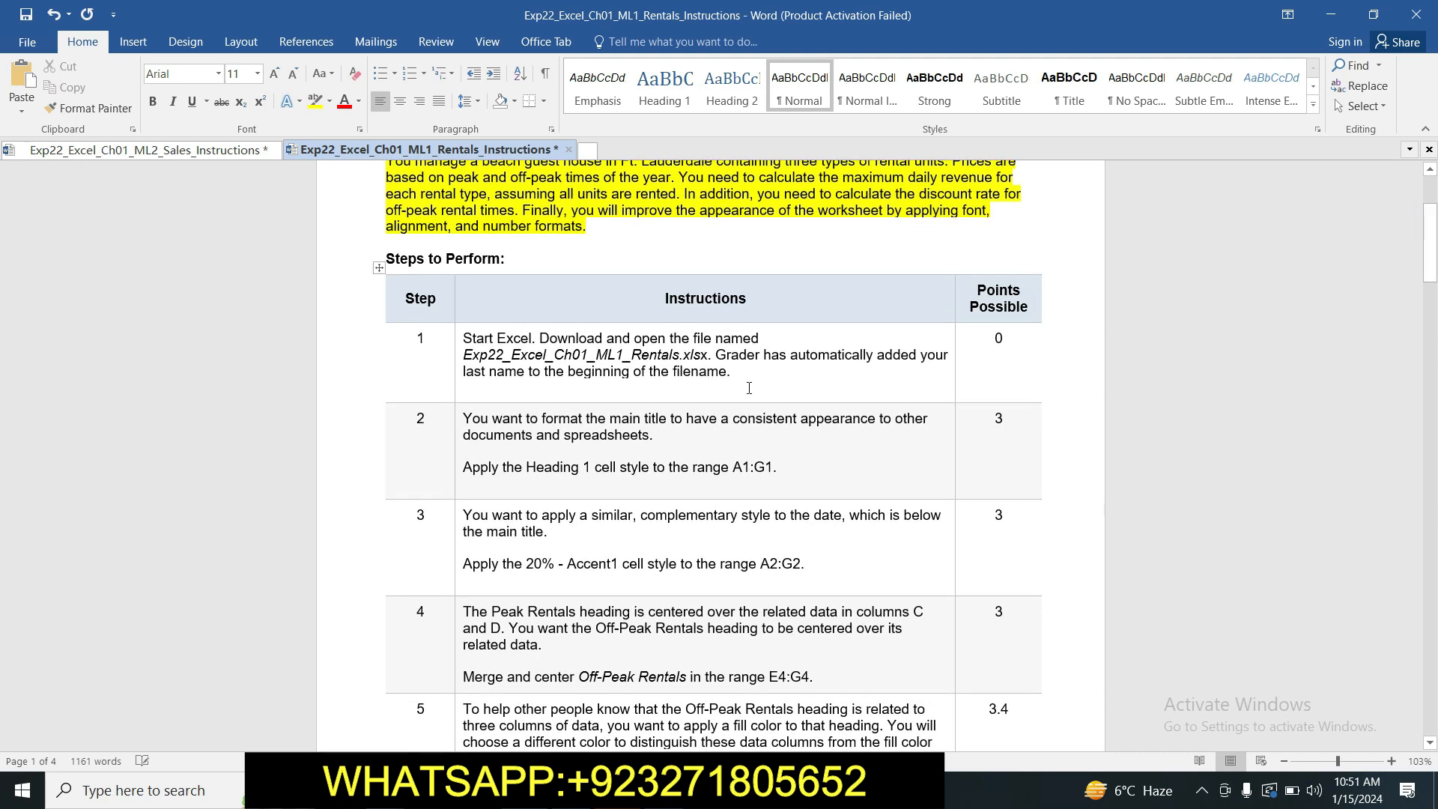
left_click(457, 338)
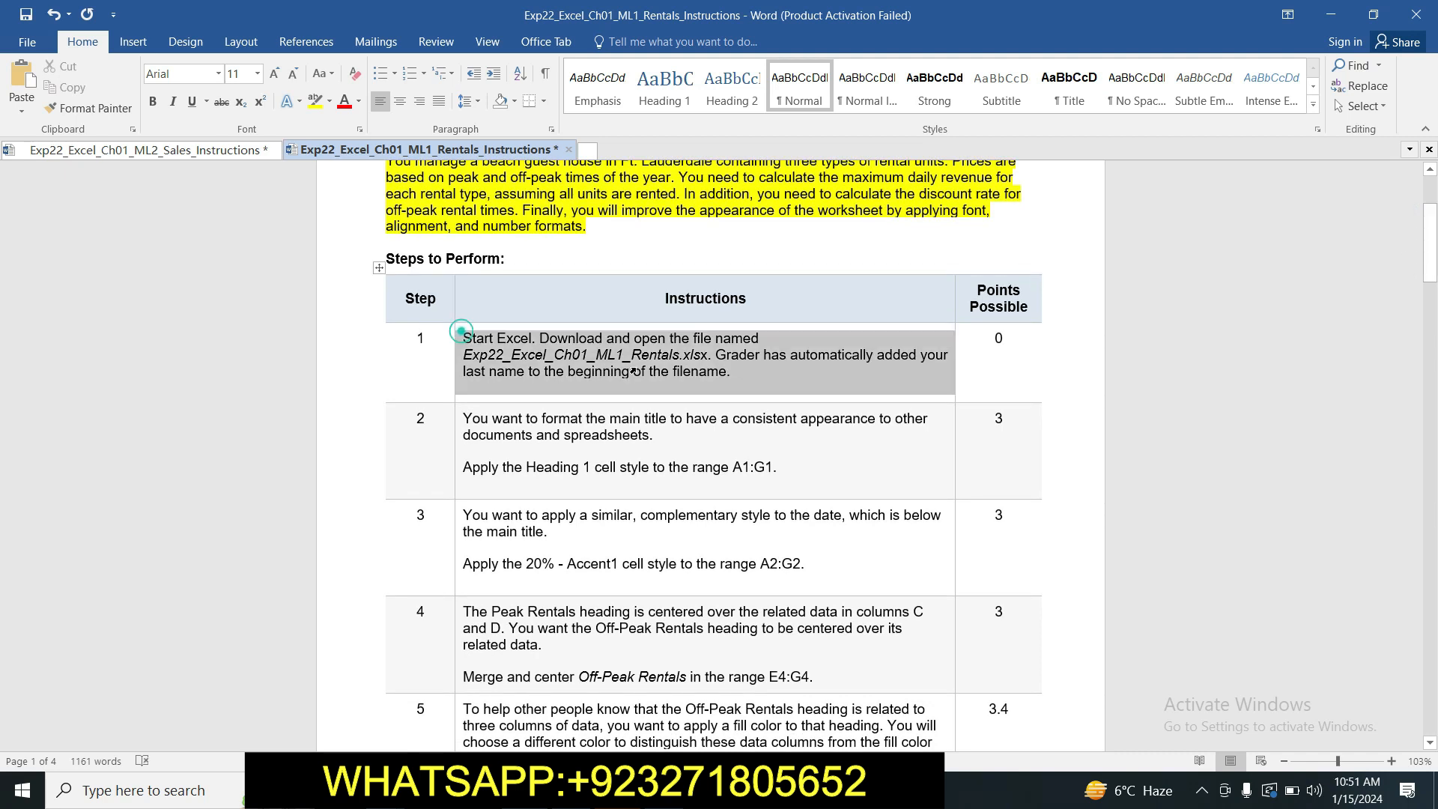
left_click(720, 339)
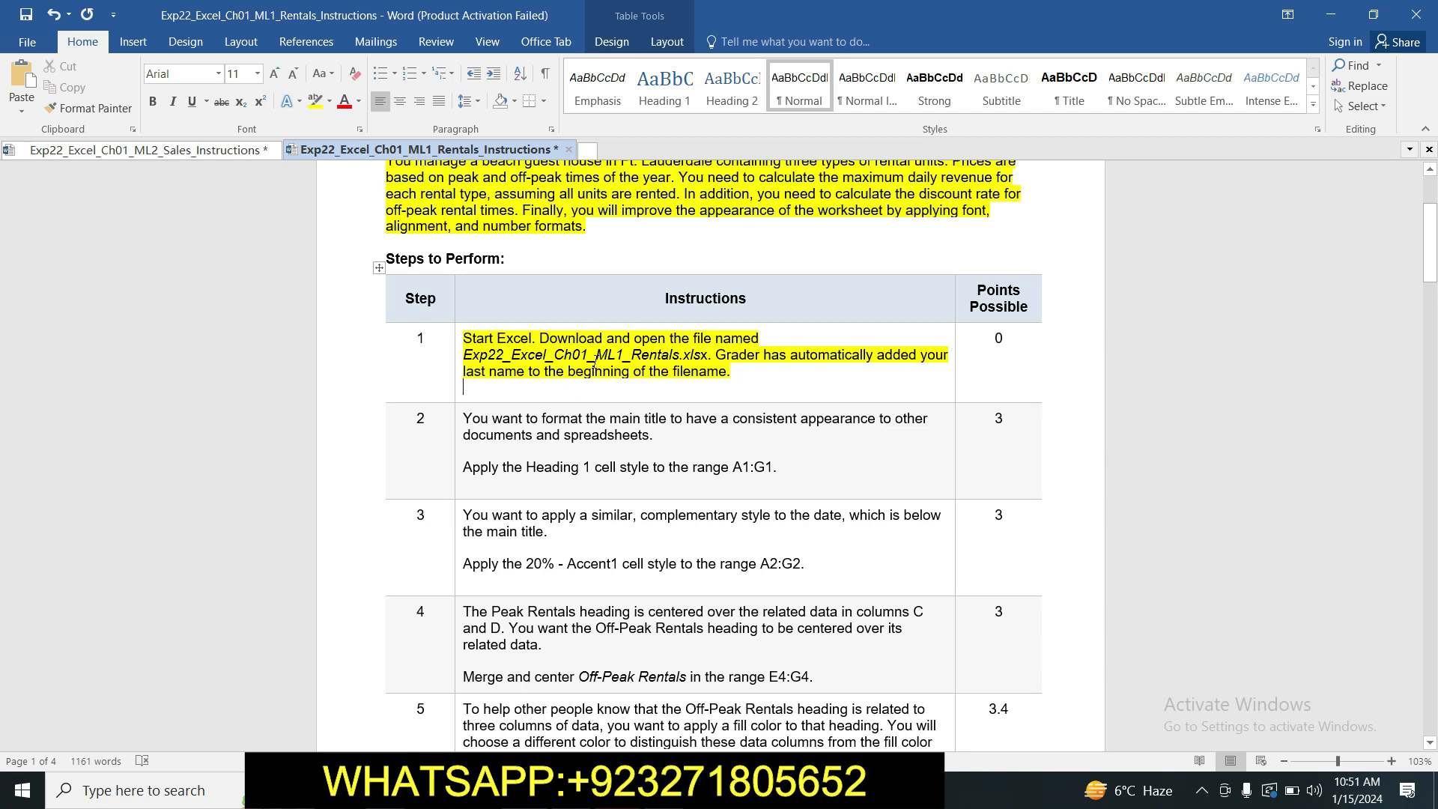
Check the Rentals workbook in Excel and highlight the step 2 instructions yellow in the Word document.
left_click(587, 791)
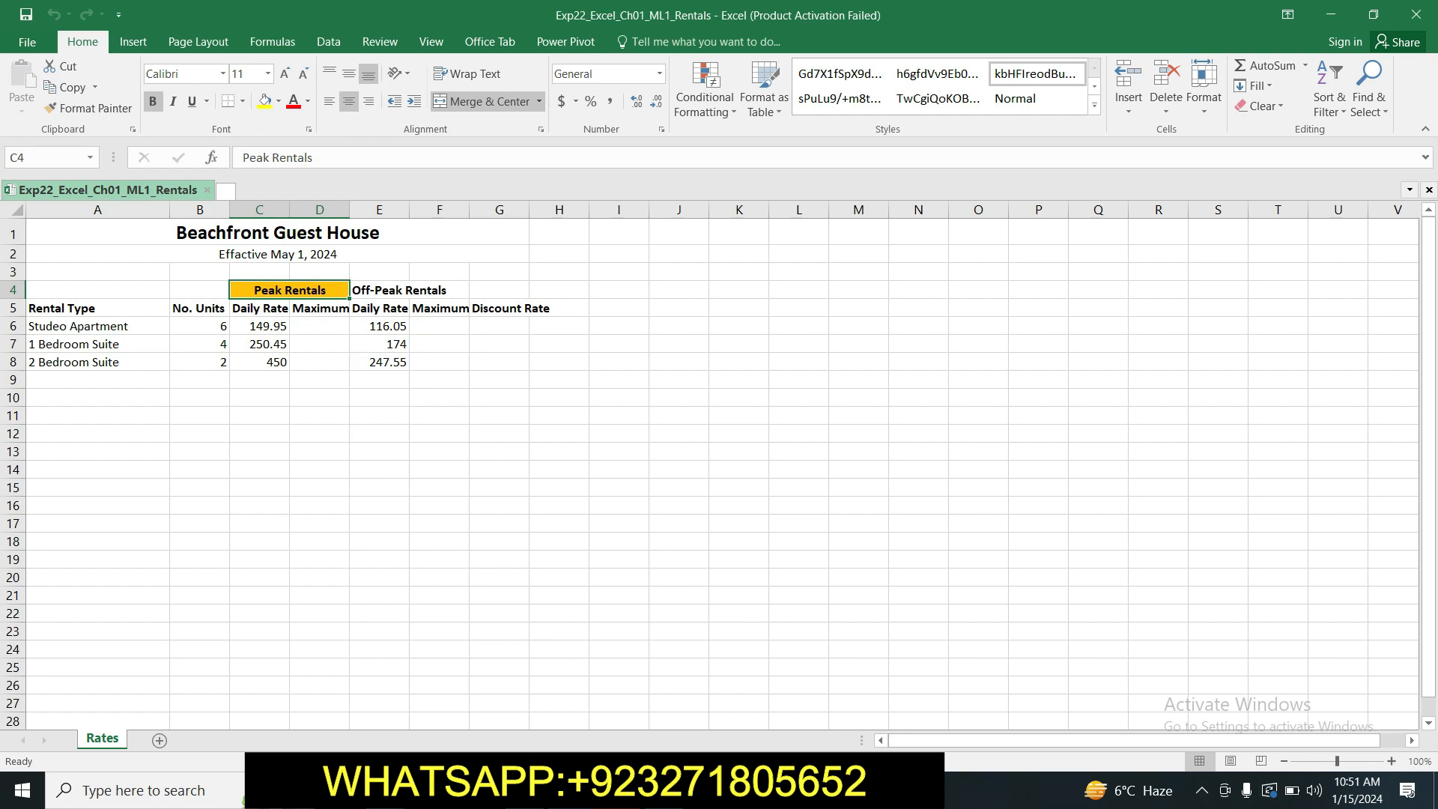
key("alt+Tab")
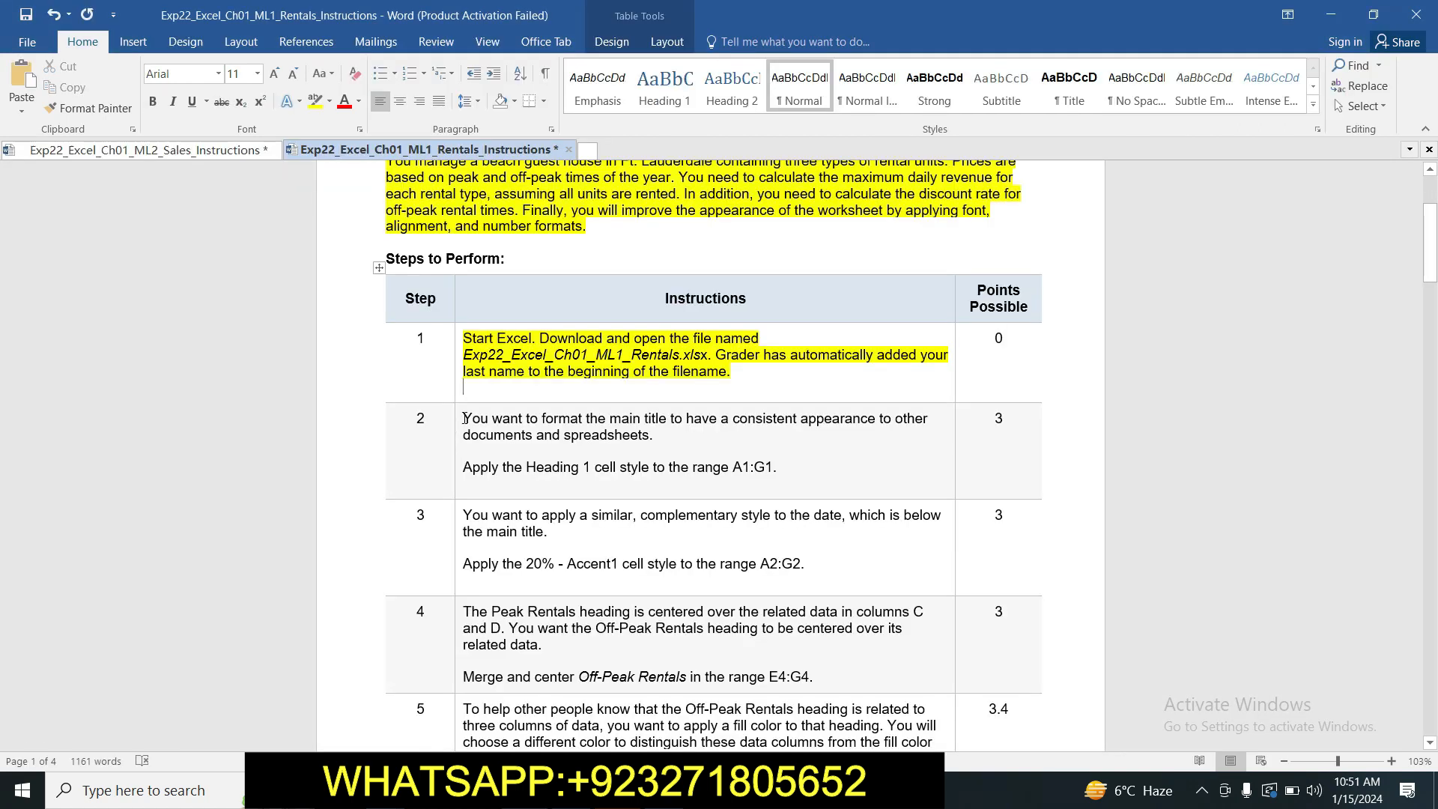
left_click_drag(464, 411, 795, 461)
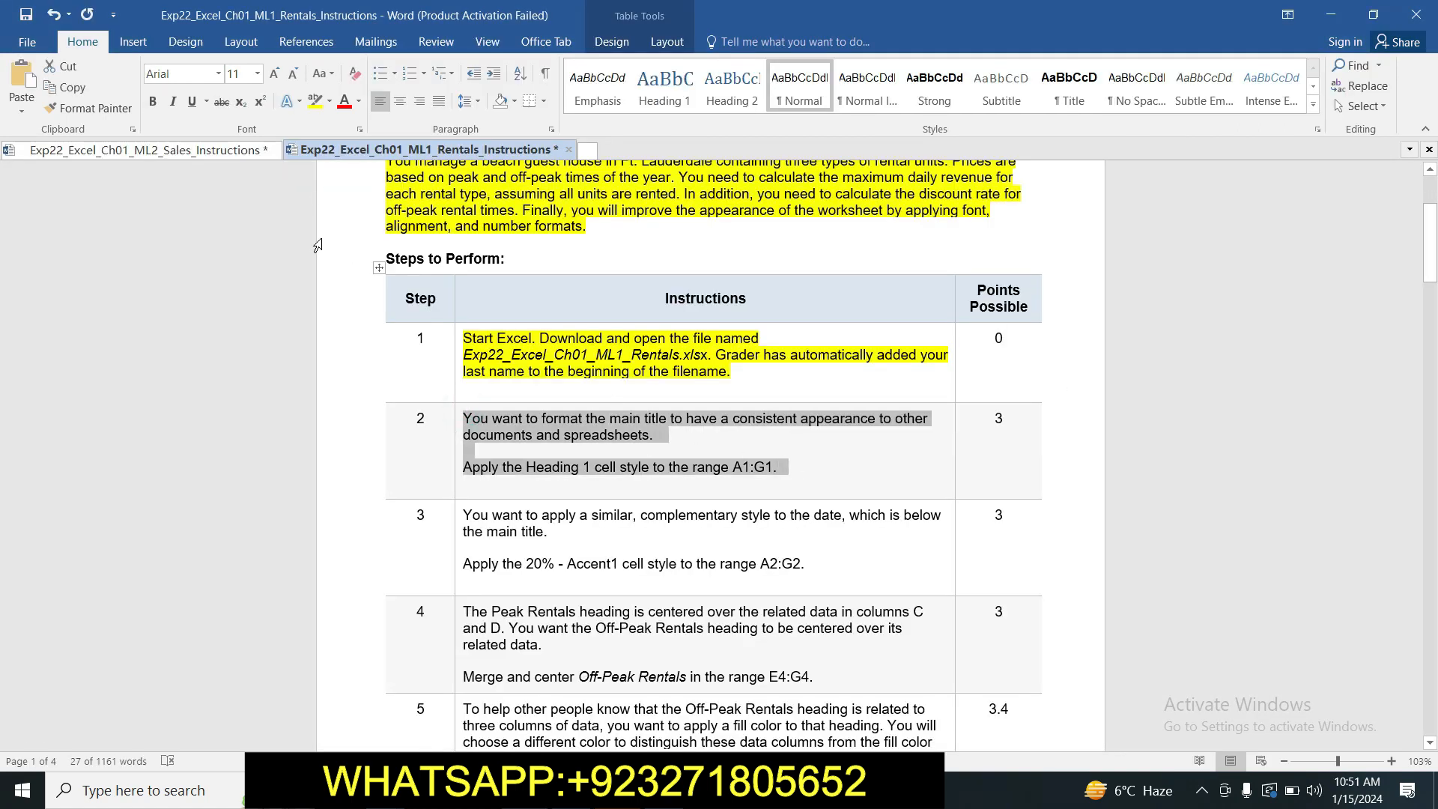
left_click(314, 101)
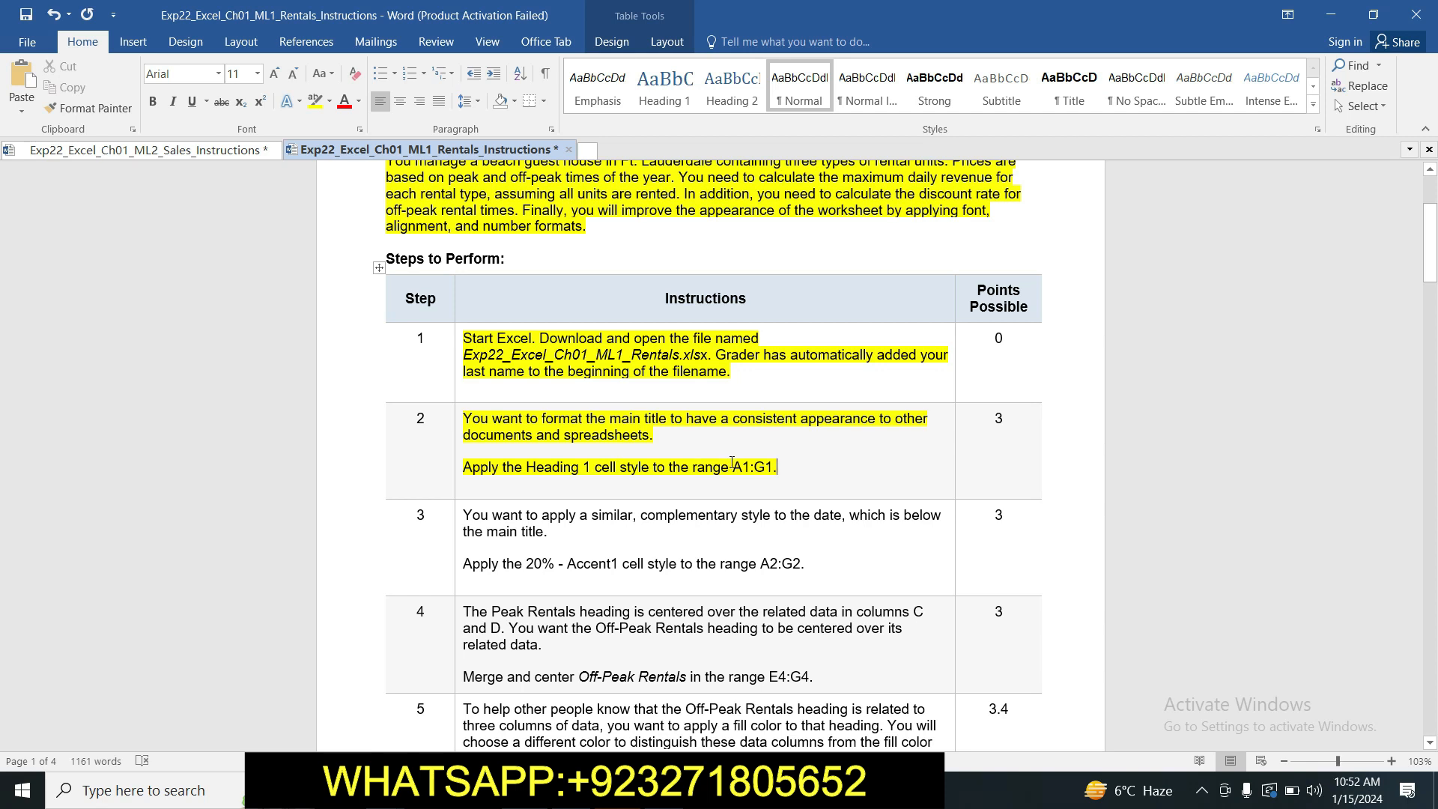
Switch to the Excel workbook and apply the Heading 1 cell style to the range A1:G1, as step 2 instructs.
left_click_drag(731, 463, 771, 473)
left_click(745, 482)
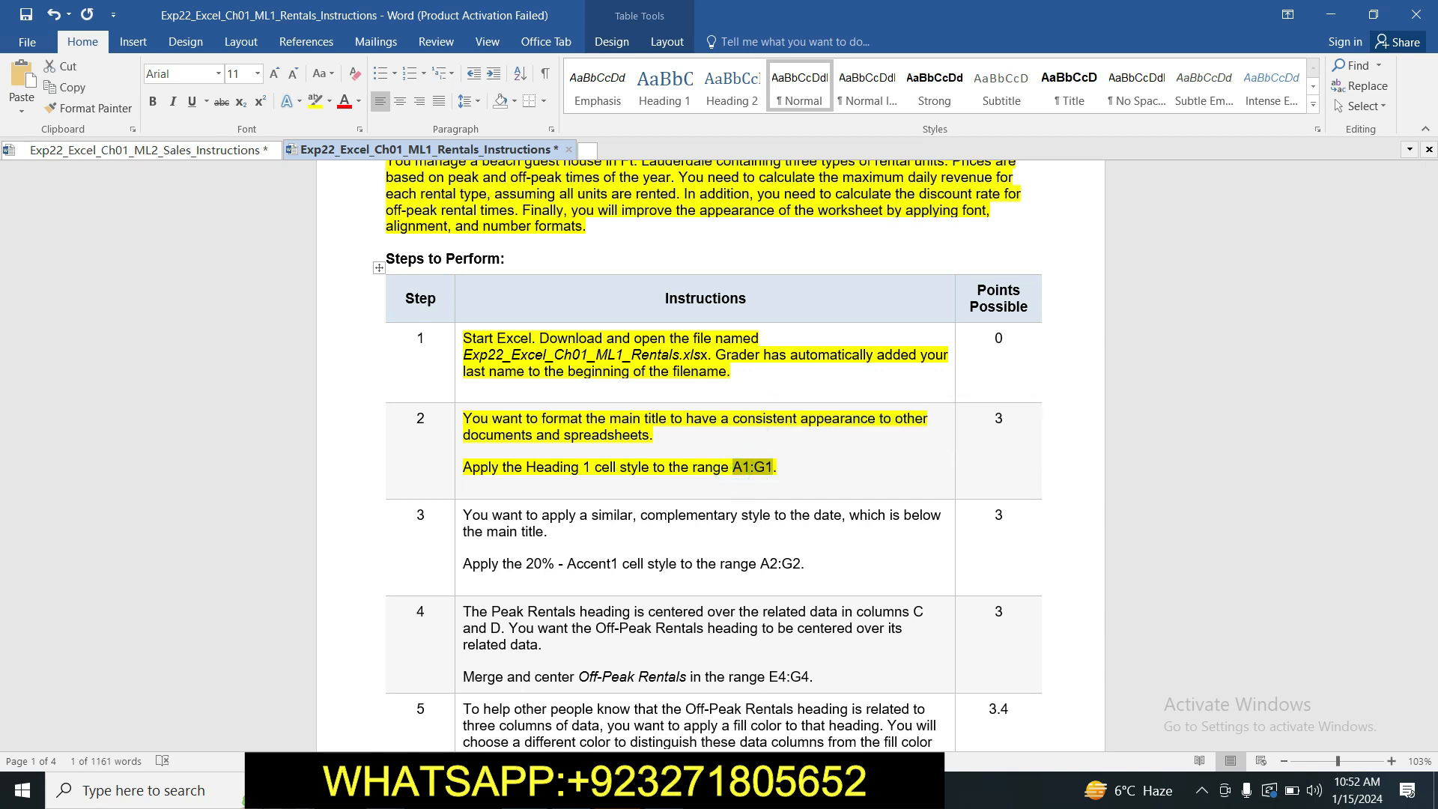
left_click(599, 791)
left_click(57, 156)
type("A1:G1")
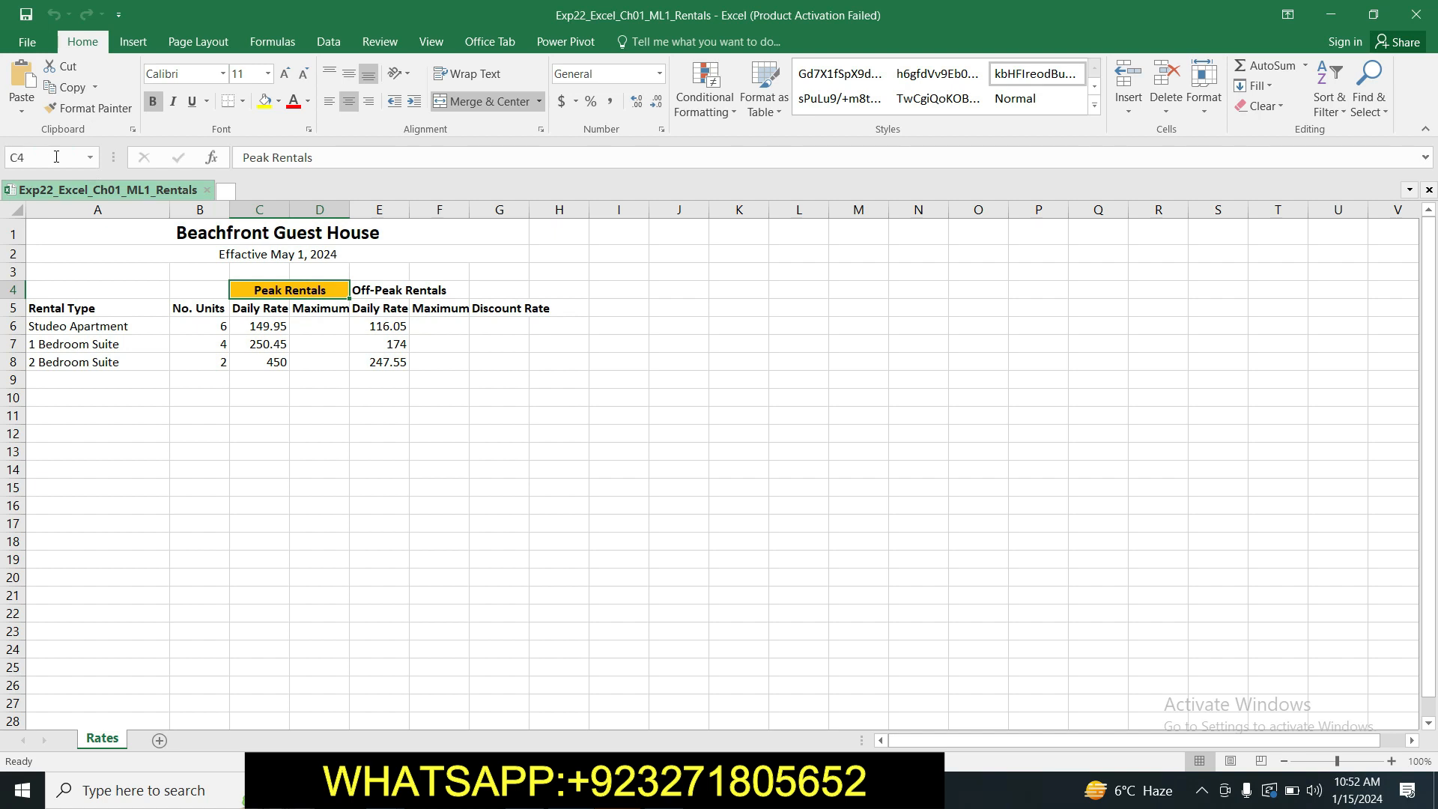
key("Return")
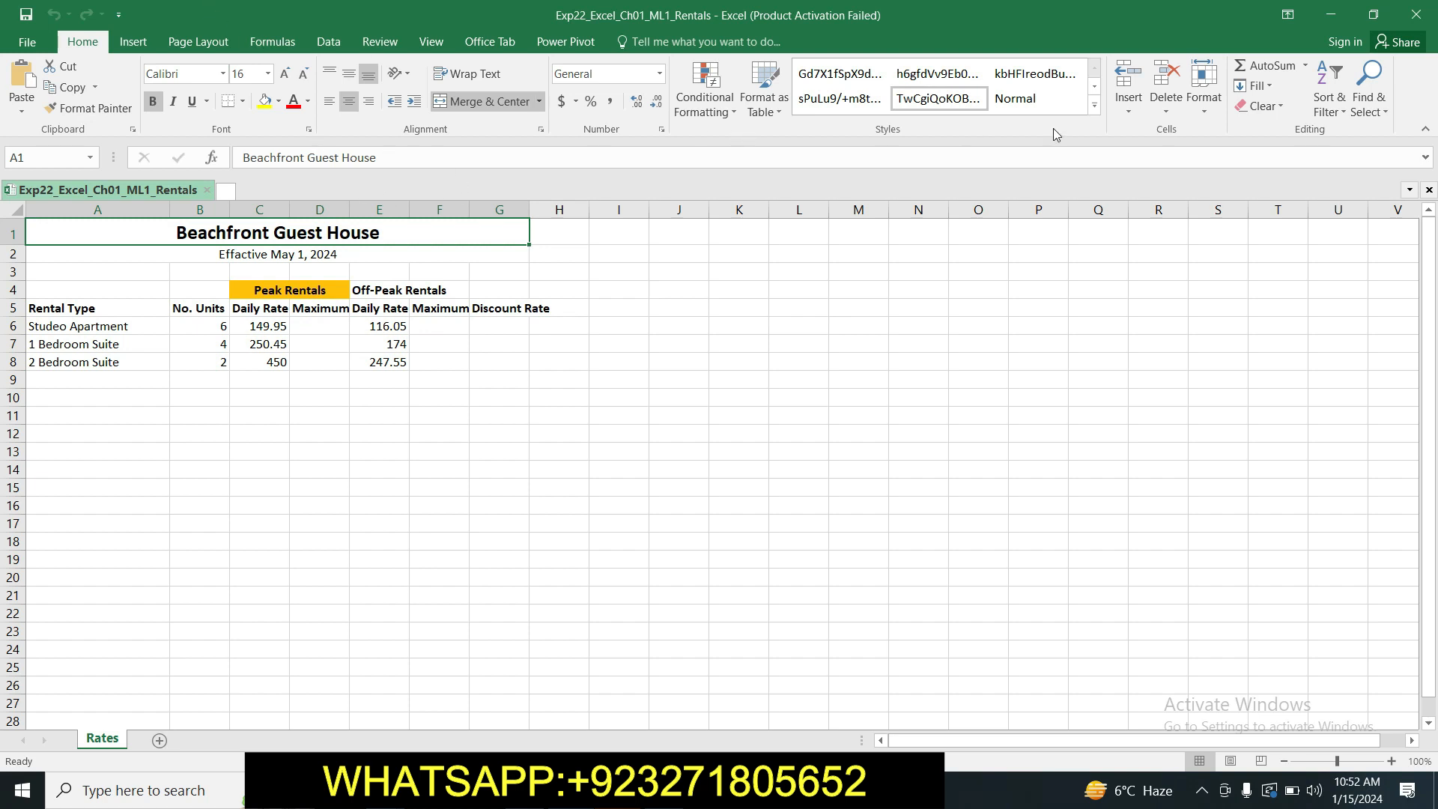
left_click(1094, 104)
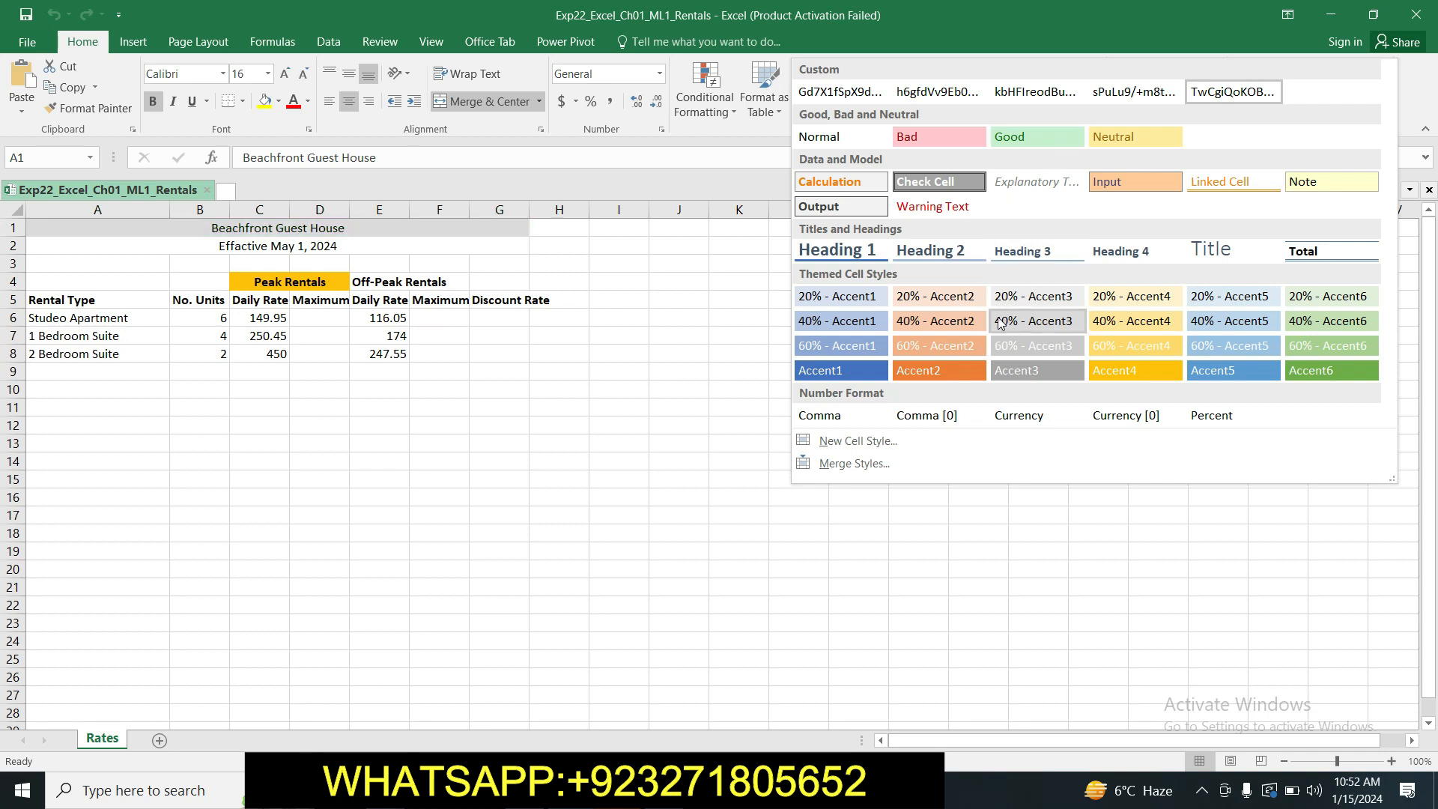
left_click(865, 254)
left_click(749, 274)
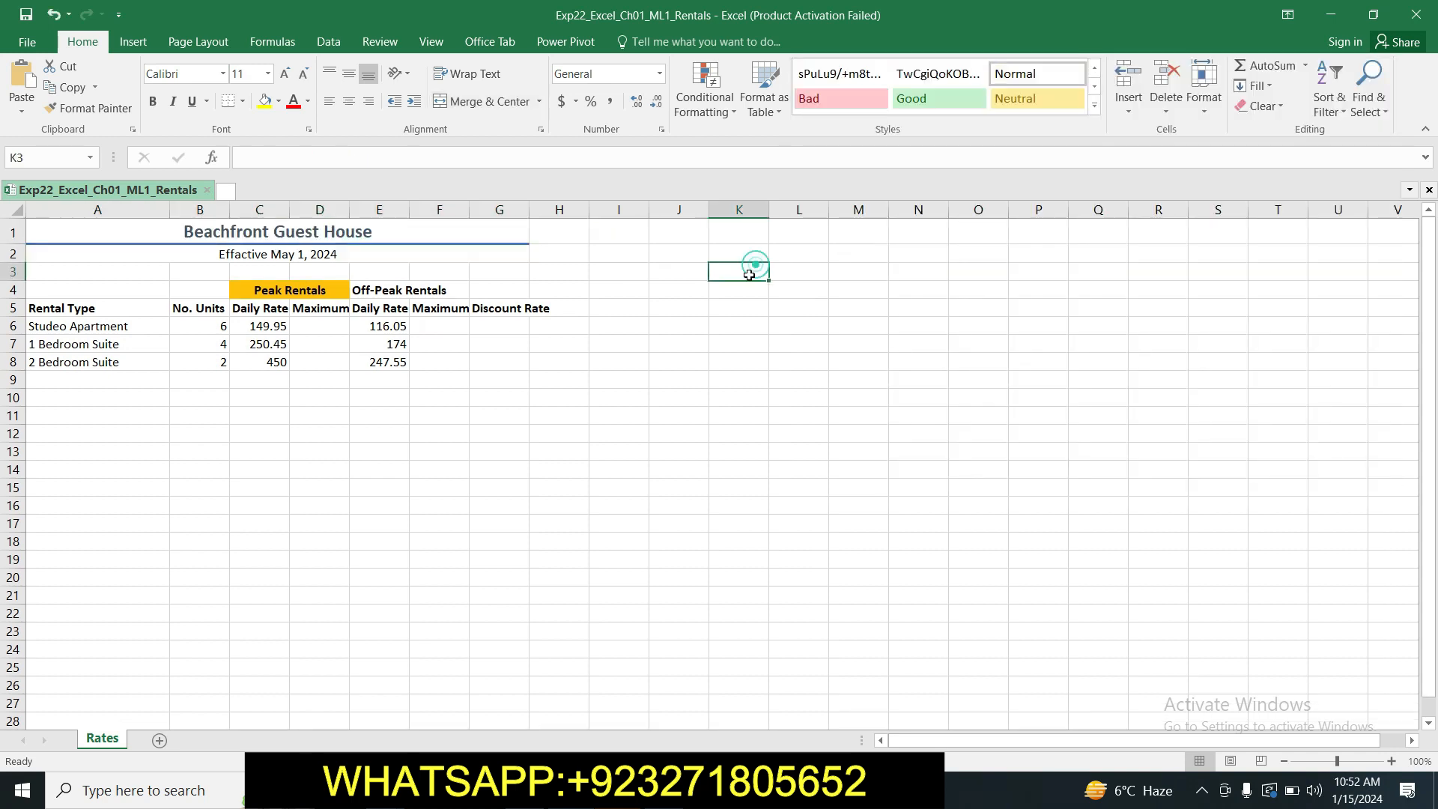
Return to the Word instructions and highlight the step 3 text in yellow.
mouse_move(525, 790)
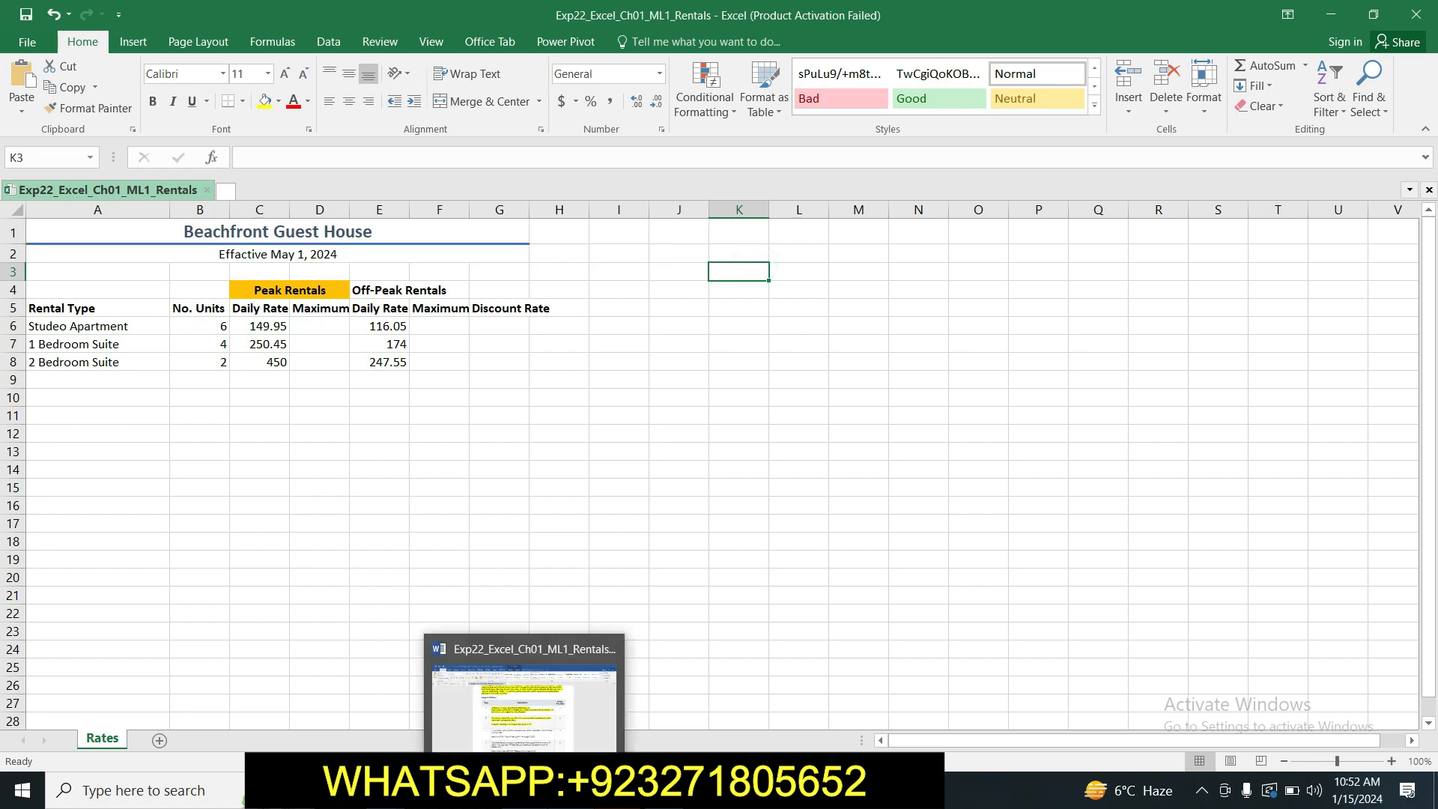
left_click(525, 704)
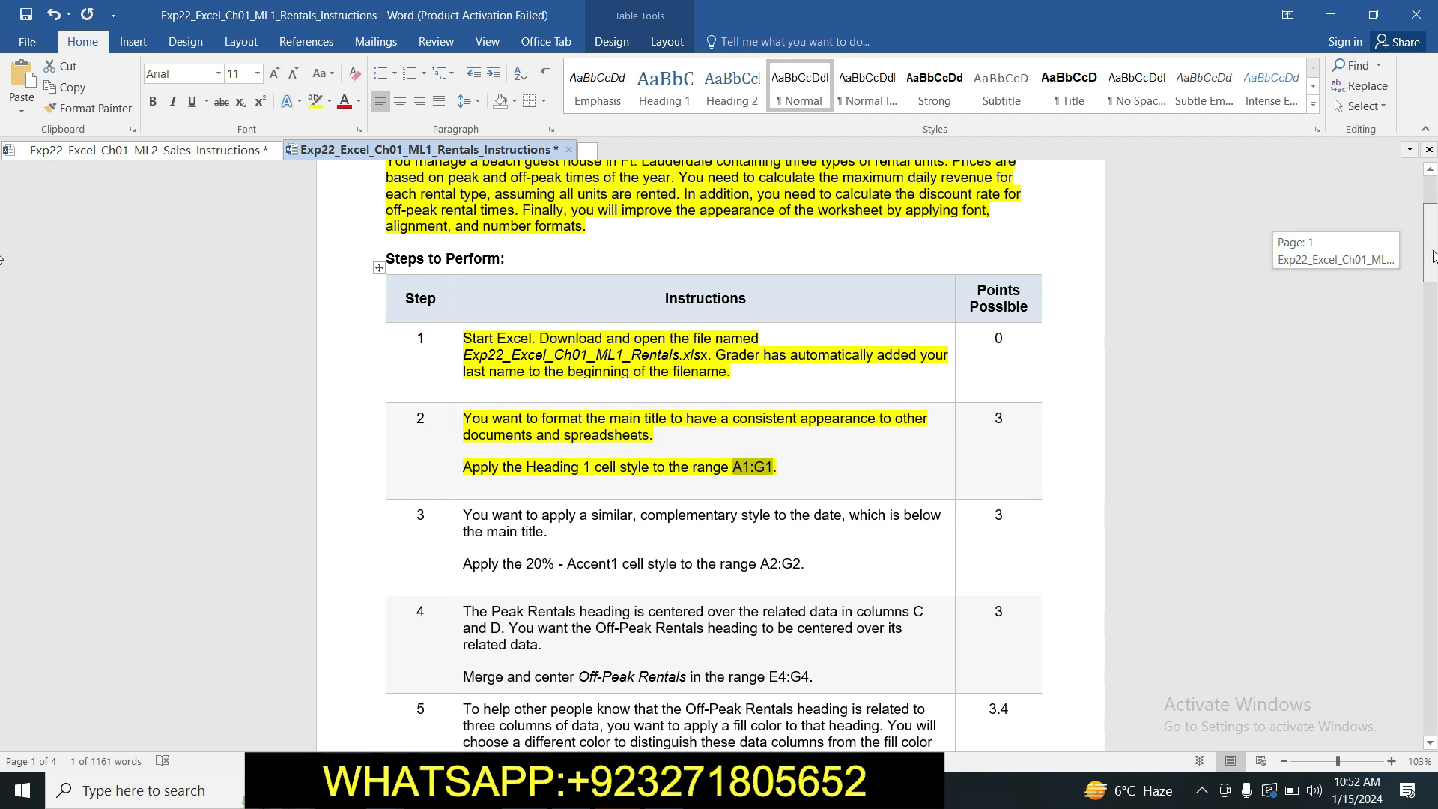
scroll(541, 275, "down", 5)
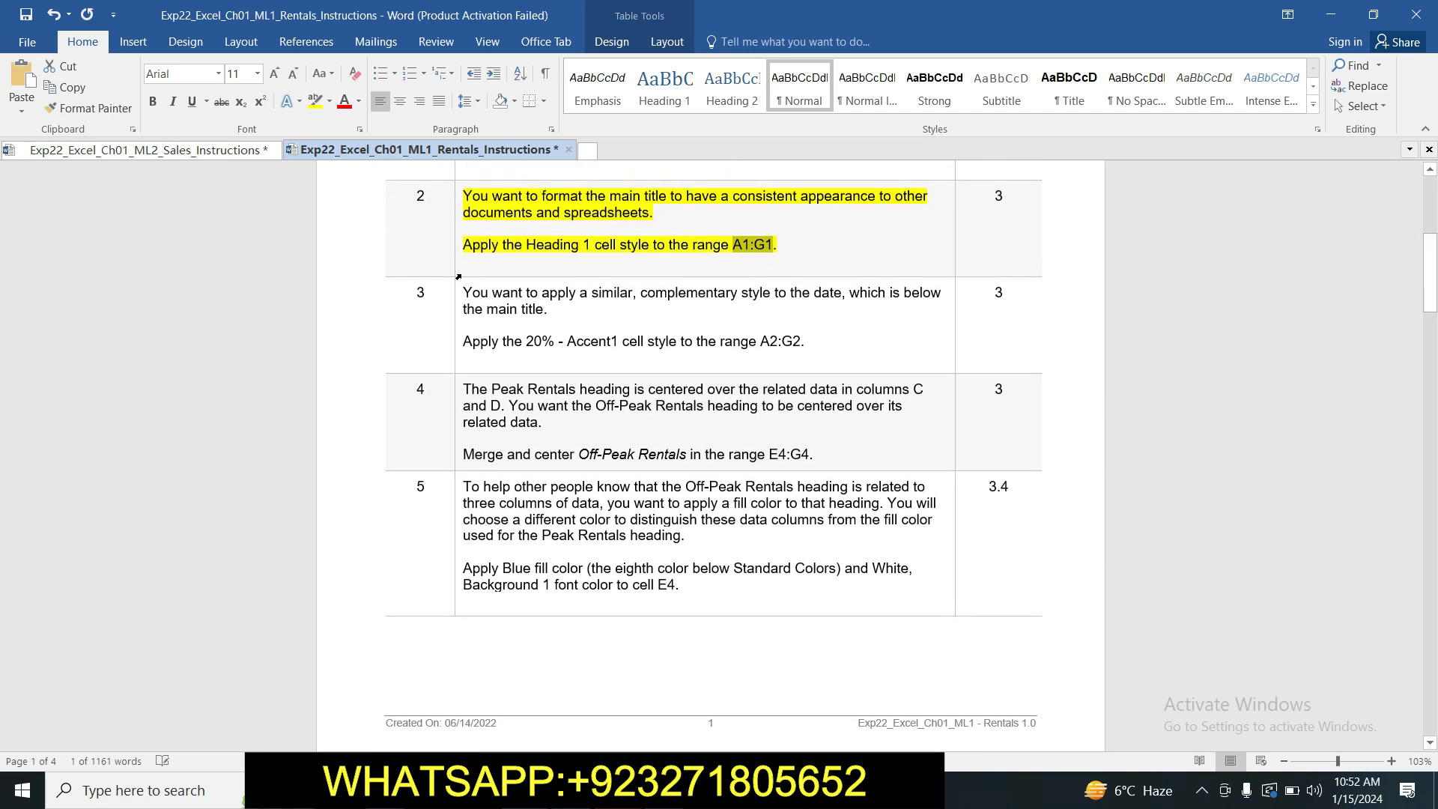
left_click(468, 292)
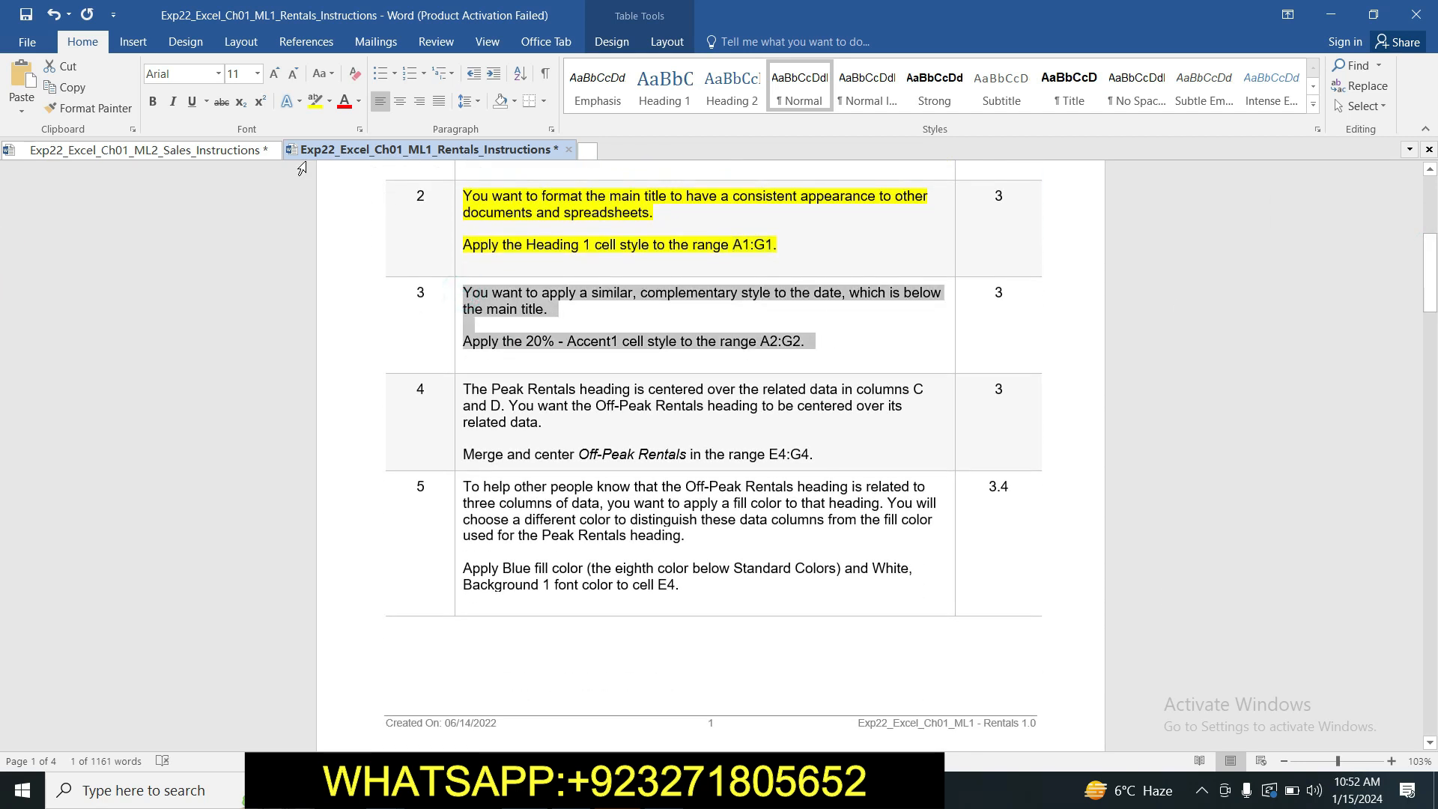
left_click(314, 101)
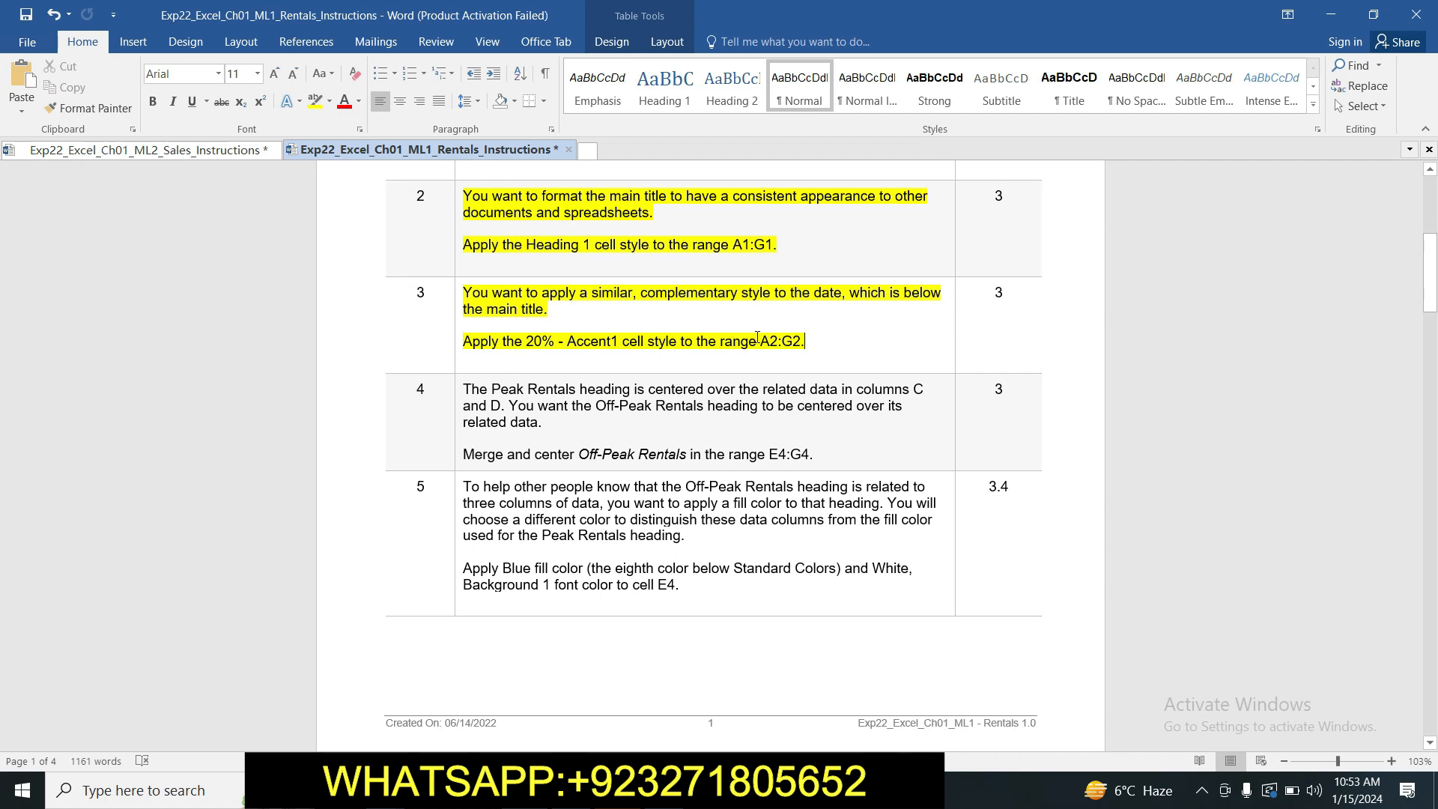
Copy the range reference A2:G2 from step 3 and apply the 20% - Accent1 cell style to that range in Excel.
left_click_drag(760, 341, 796, 342)
key("ctrl+c")
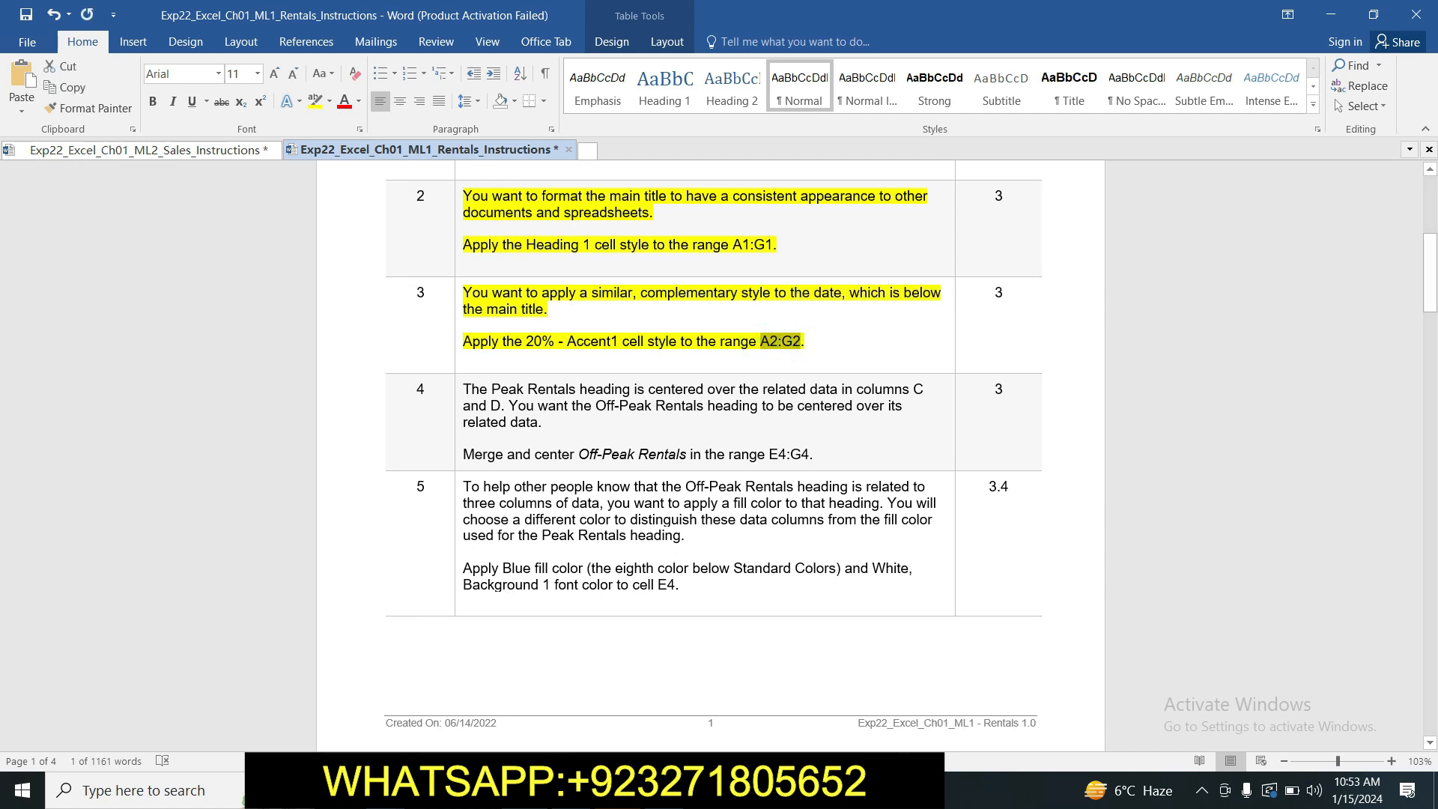
key("alt+Tab")
left_click(62, 158)
key("ctrl+v")
key("Return")
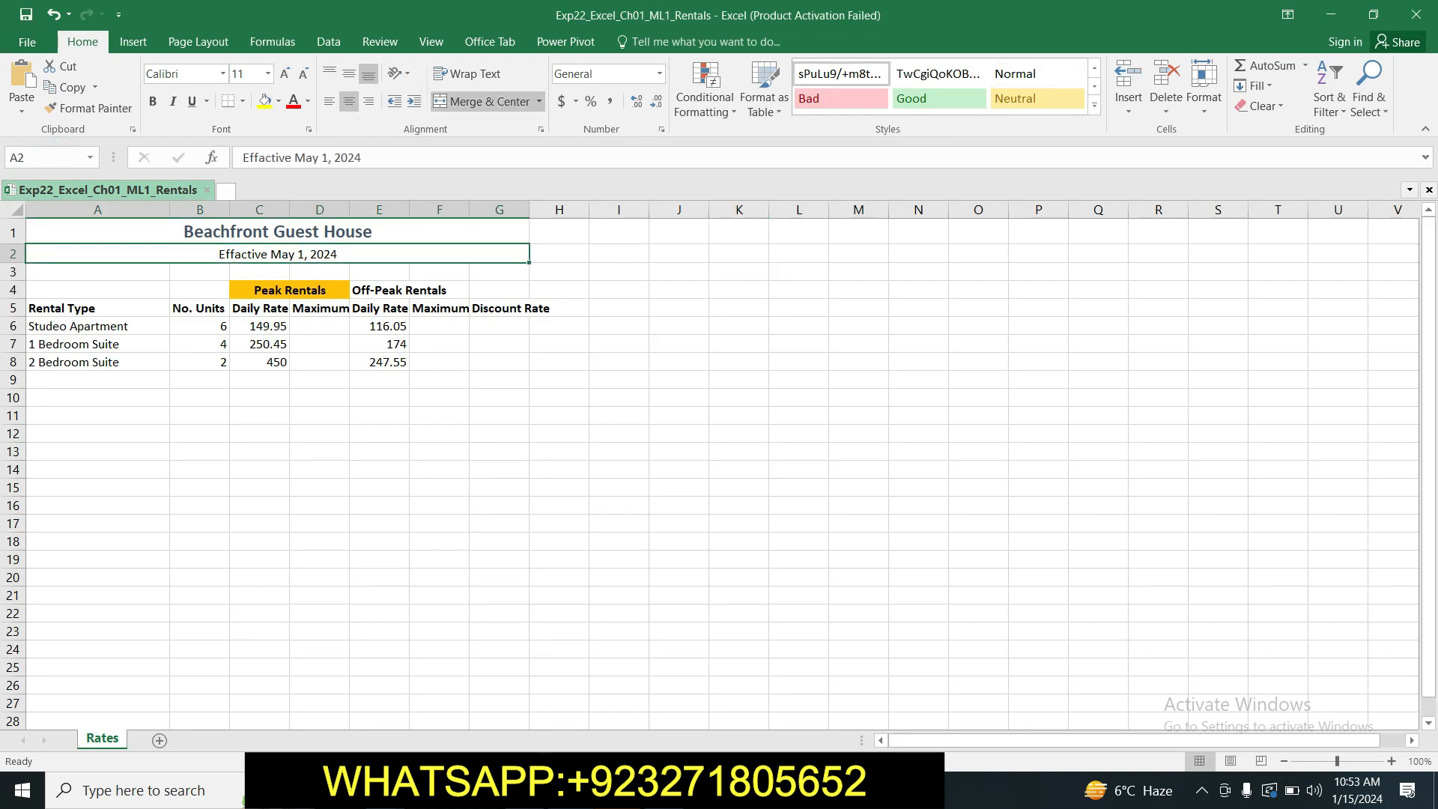
key("alt+Tab")
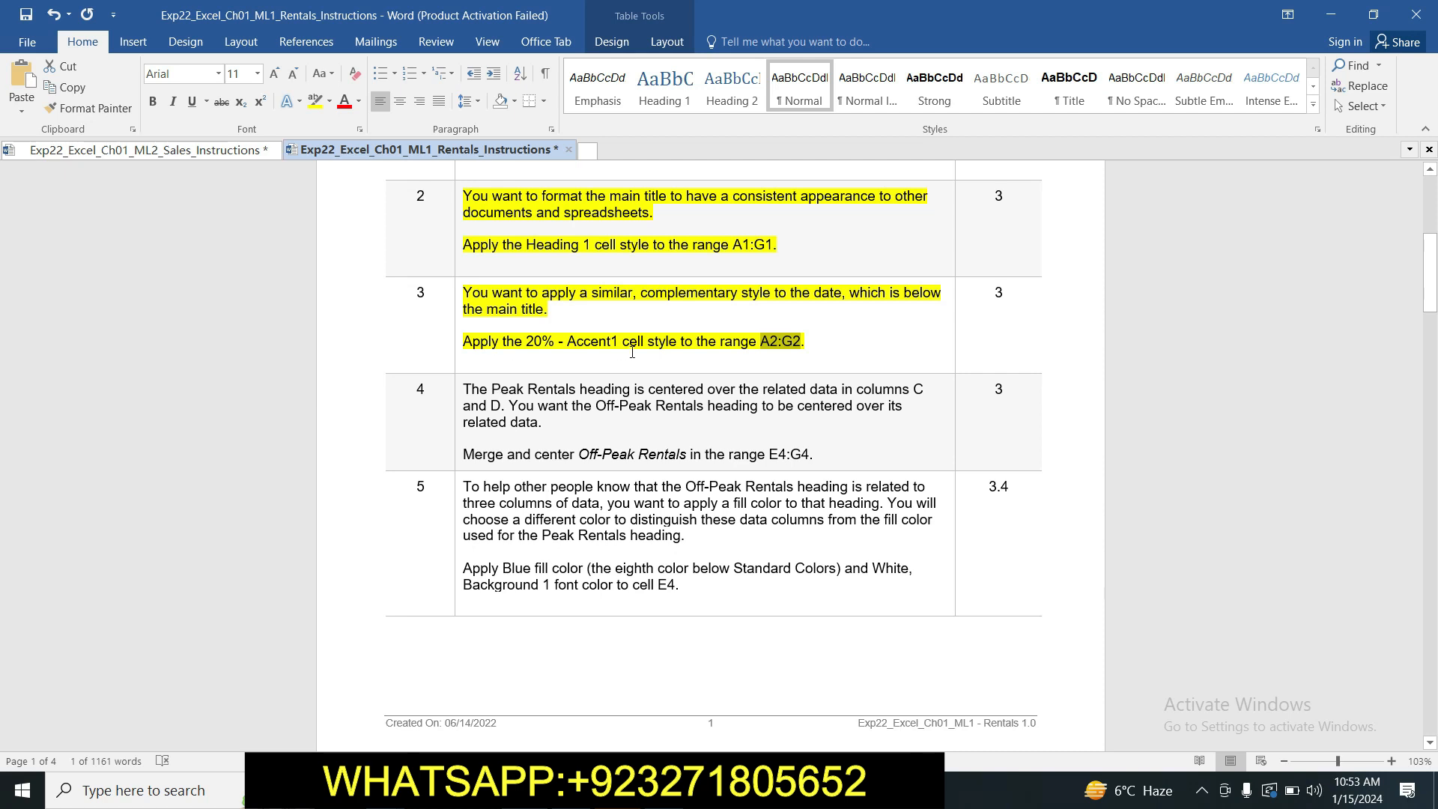
key("alt+Tab")
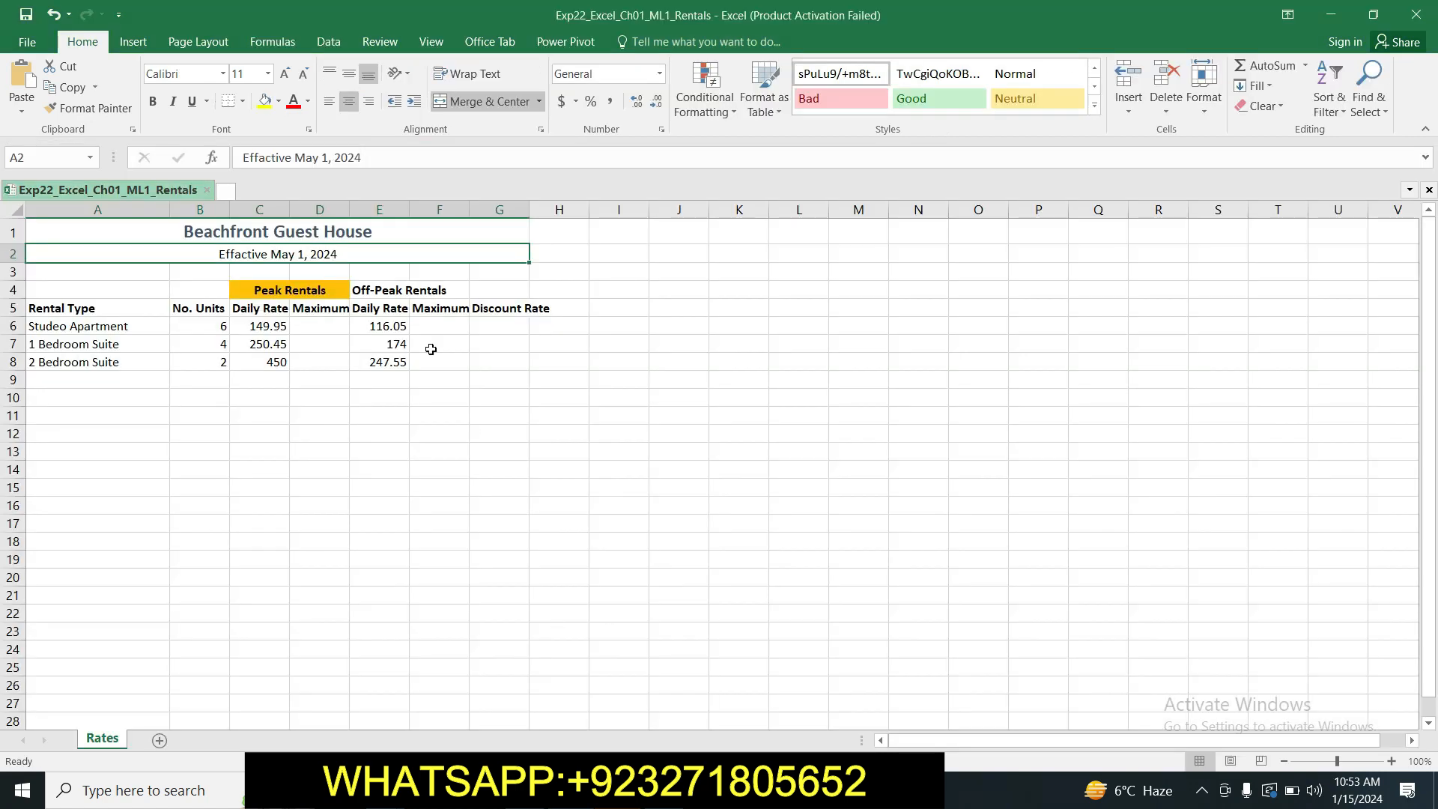
left_click(1095, 112)
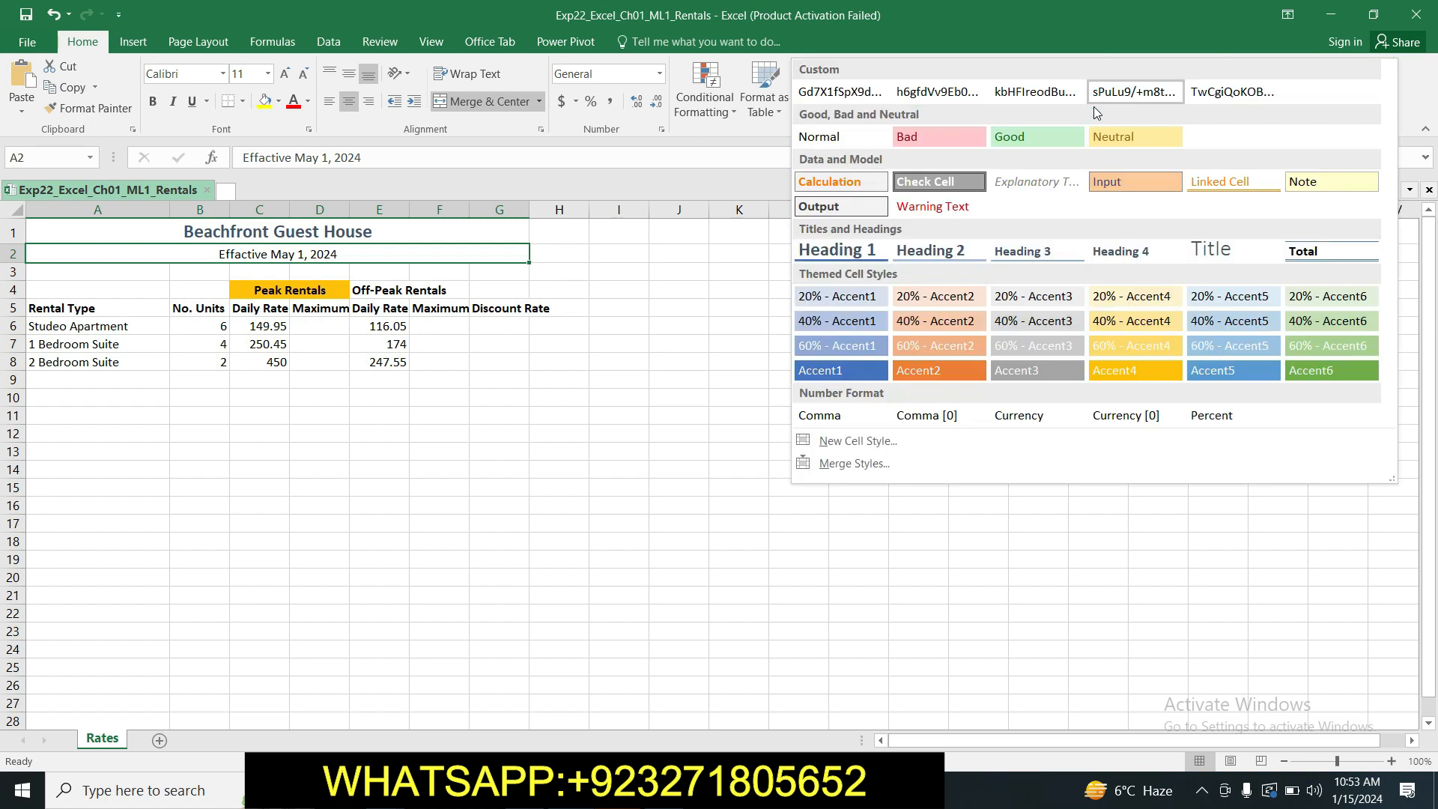
left_click(859, 299)
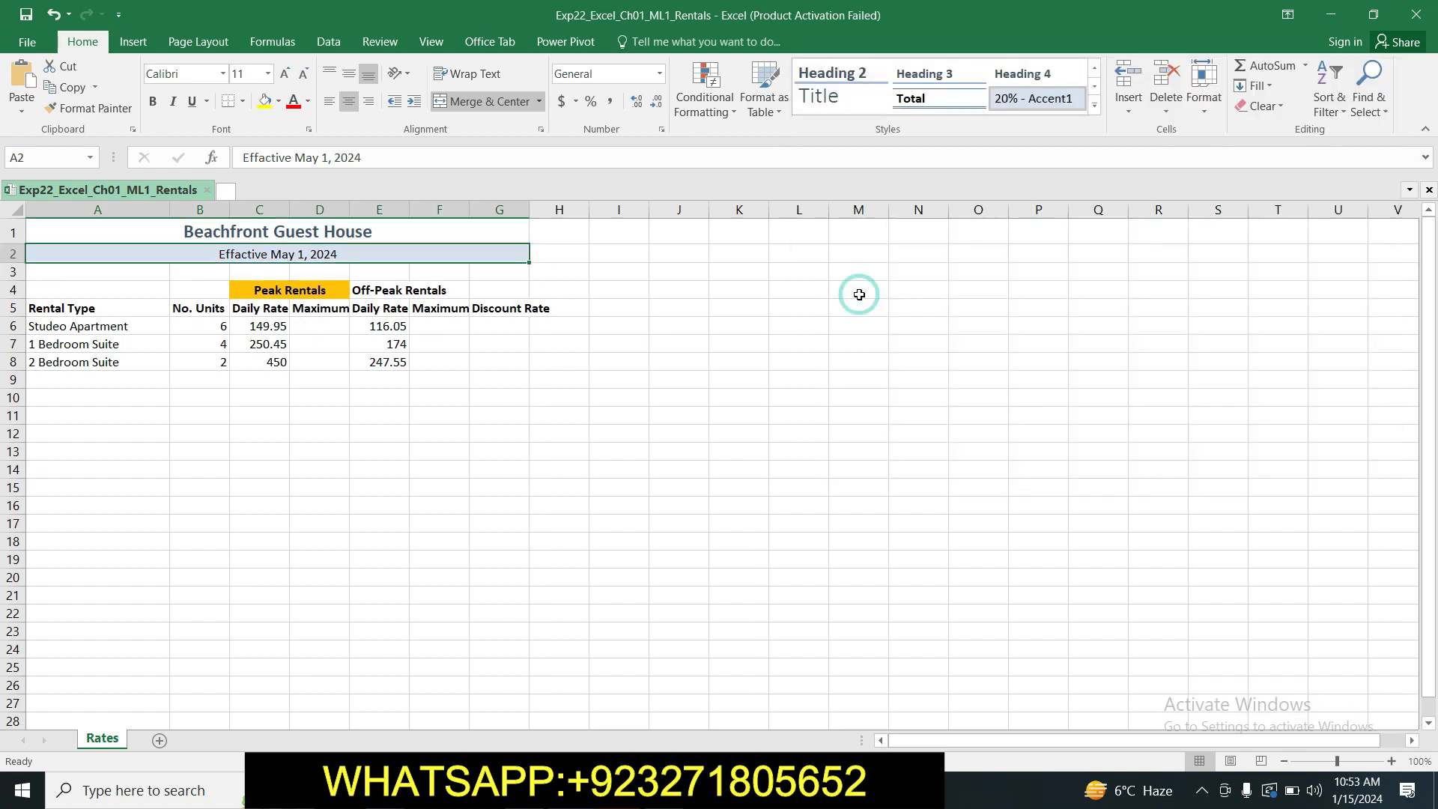
left_click(746, 346)
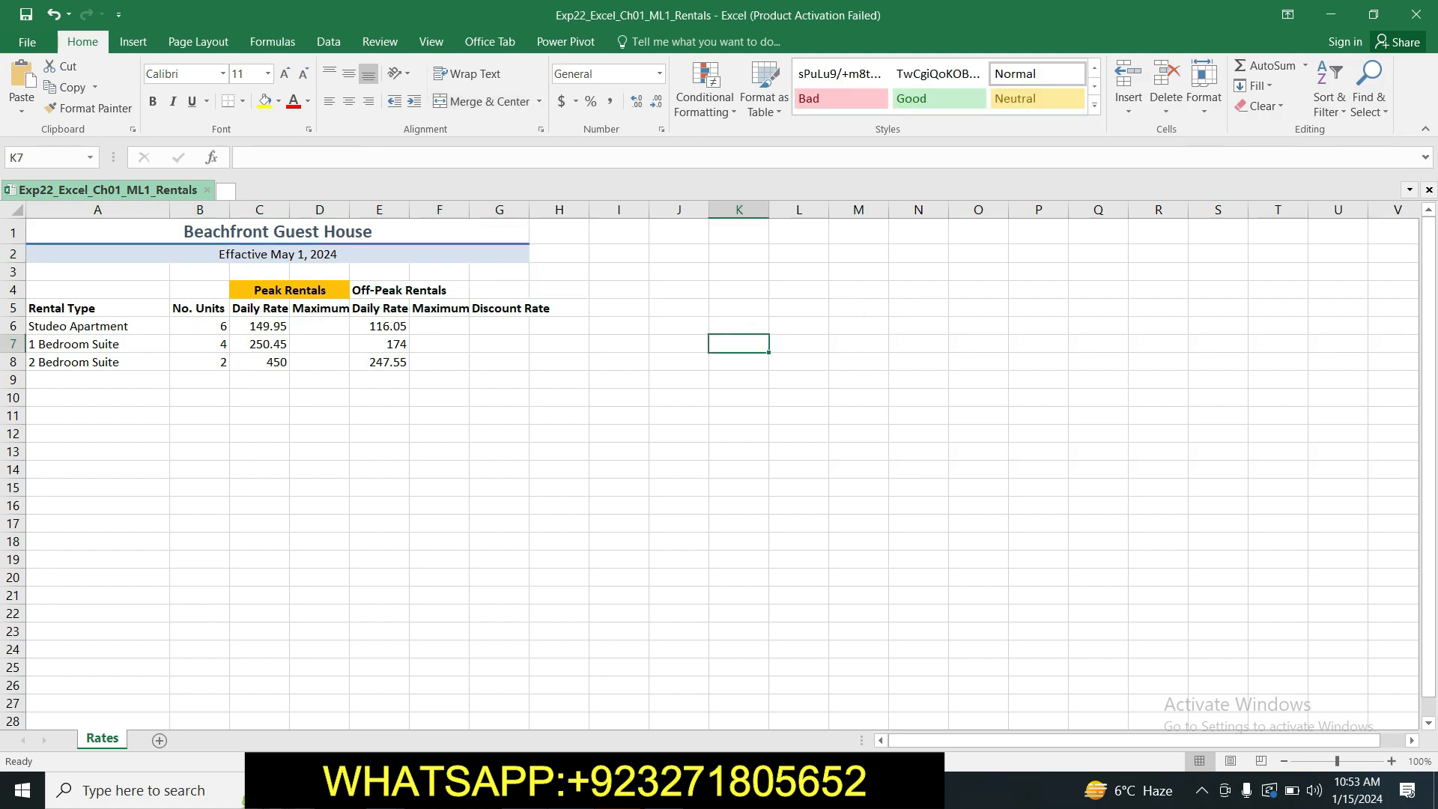
Switch back to the Word instructions and highlight the step 4 text in yellow.
left_click(526, 790)
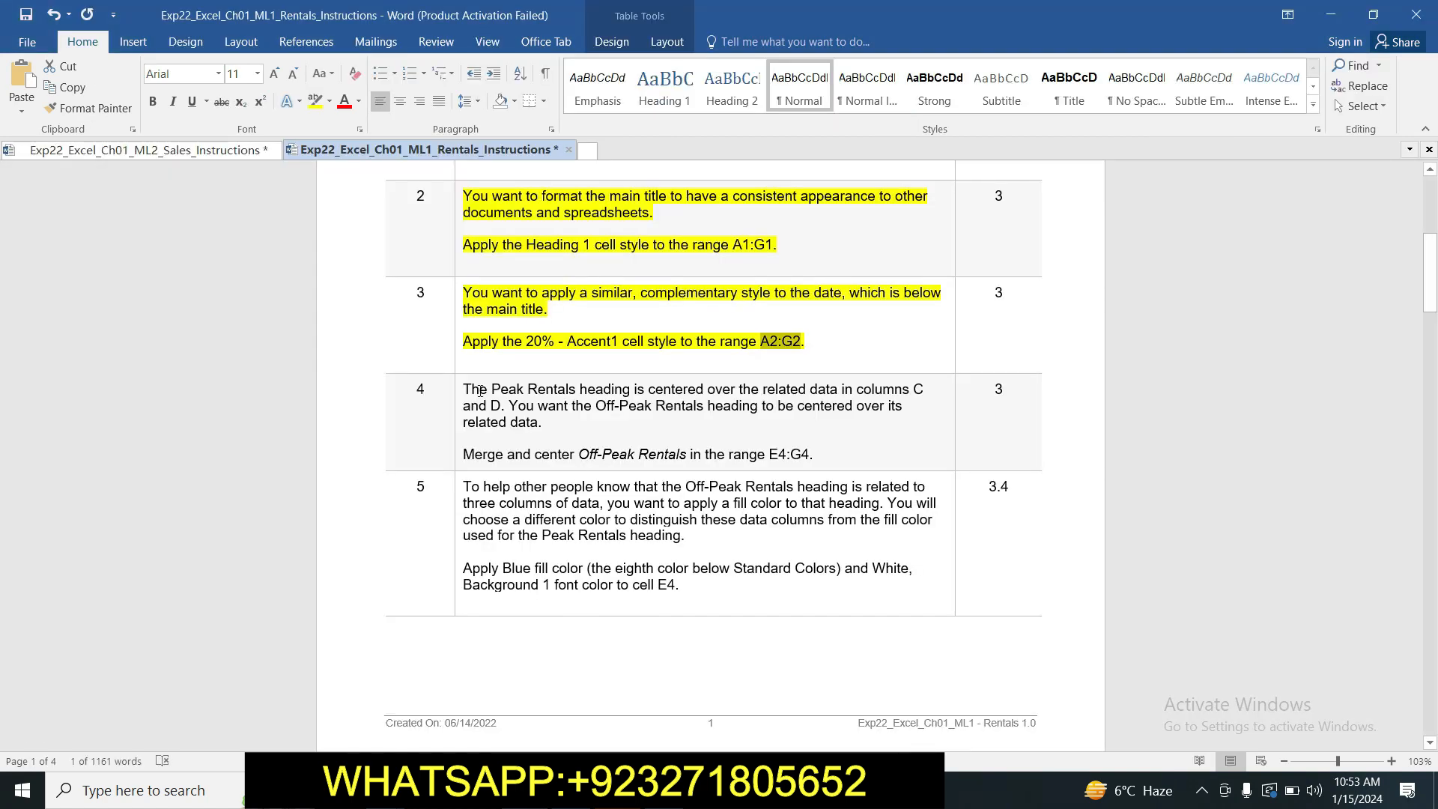
left_click_drag(462, 389, 821, 453)
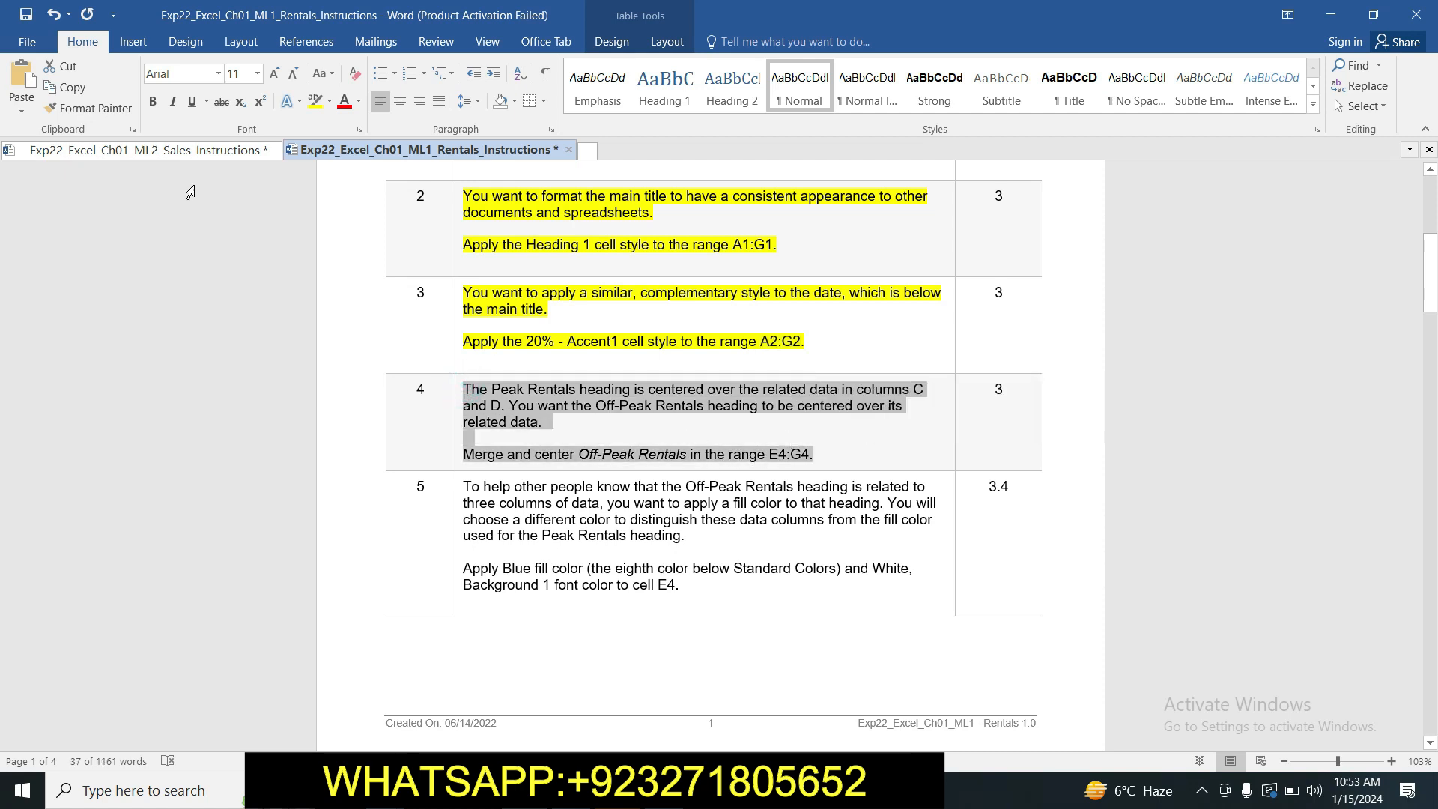
left_click(314, 102)
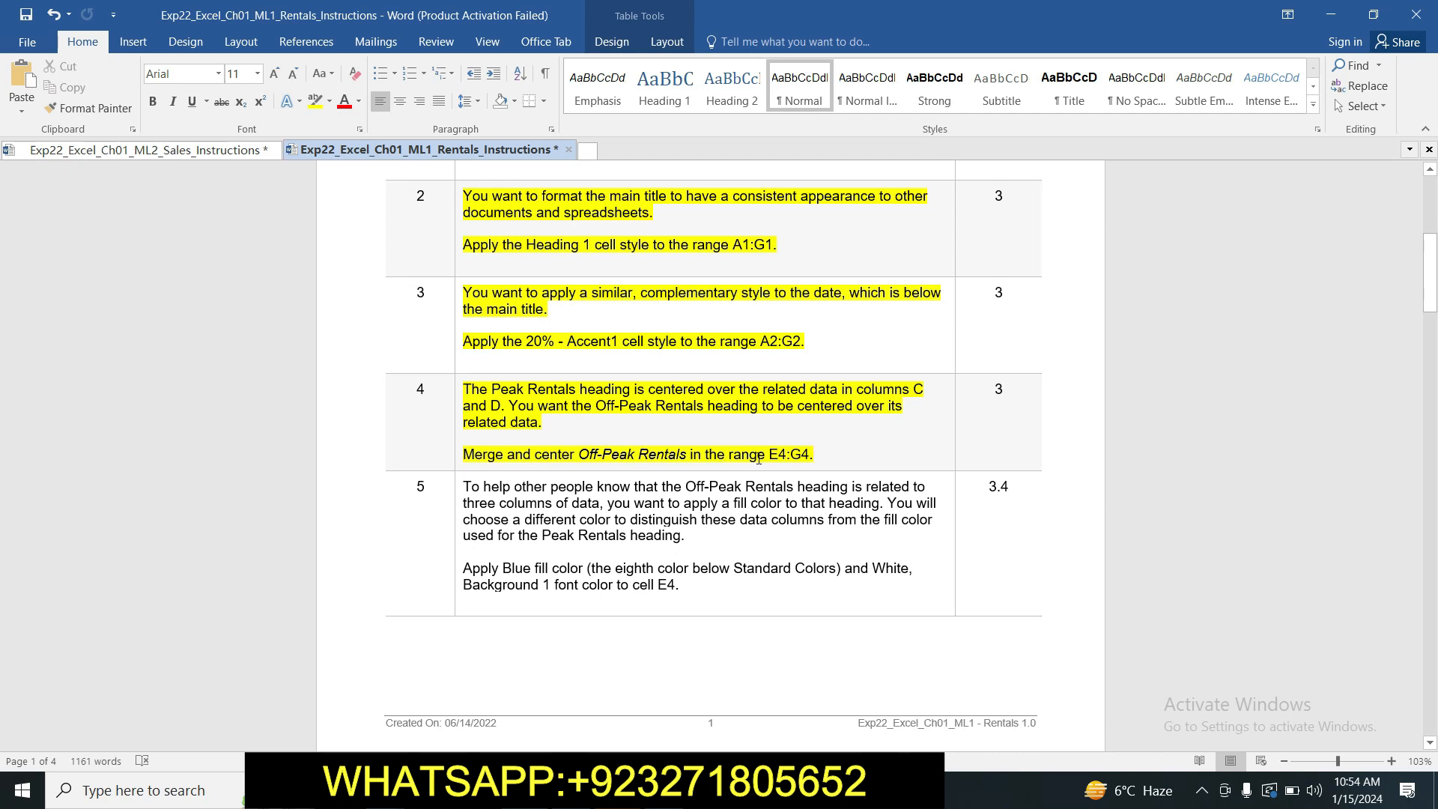
Copy the range reference E4:G4 from step 4 and merge and center the Off-Peak Rentals heading across that range in Excel.
left_click_drag(772, 455, 807, 460)
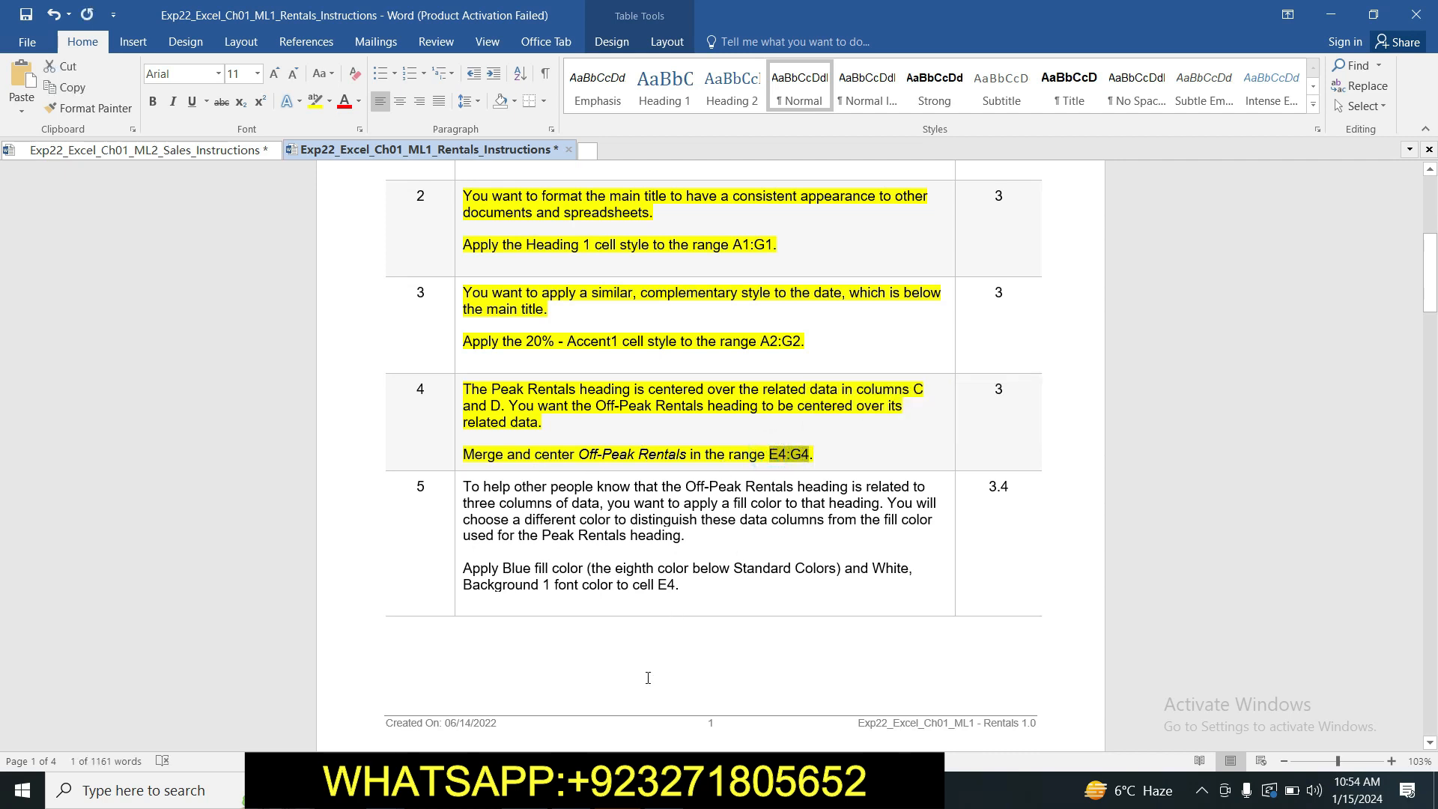
left_click(562, 790)
left_click(70, 157)
key("ctrl+v")
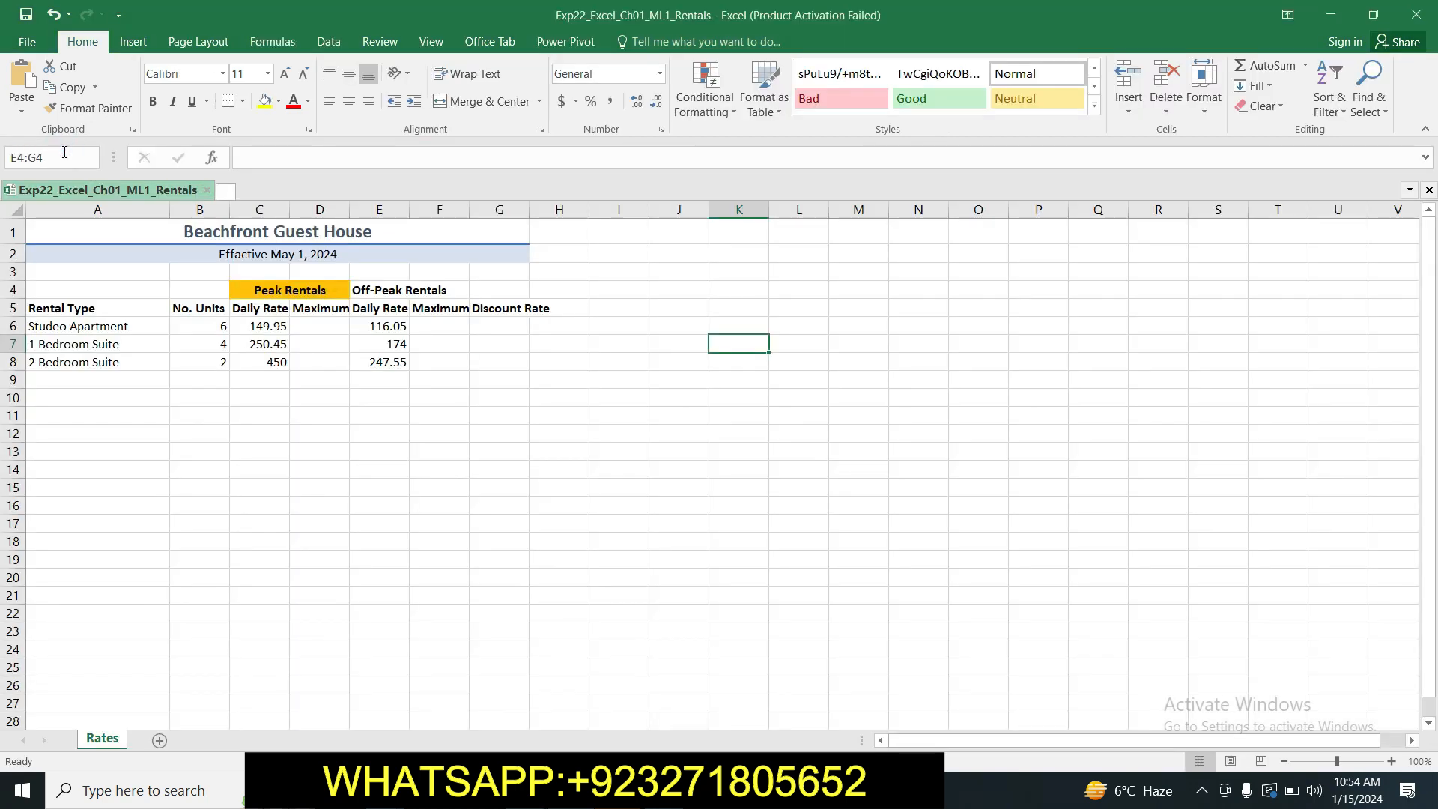
key("Return")
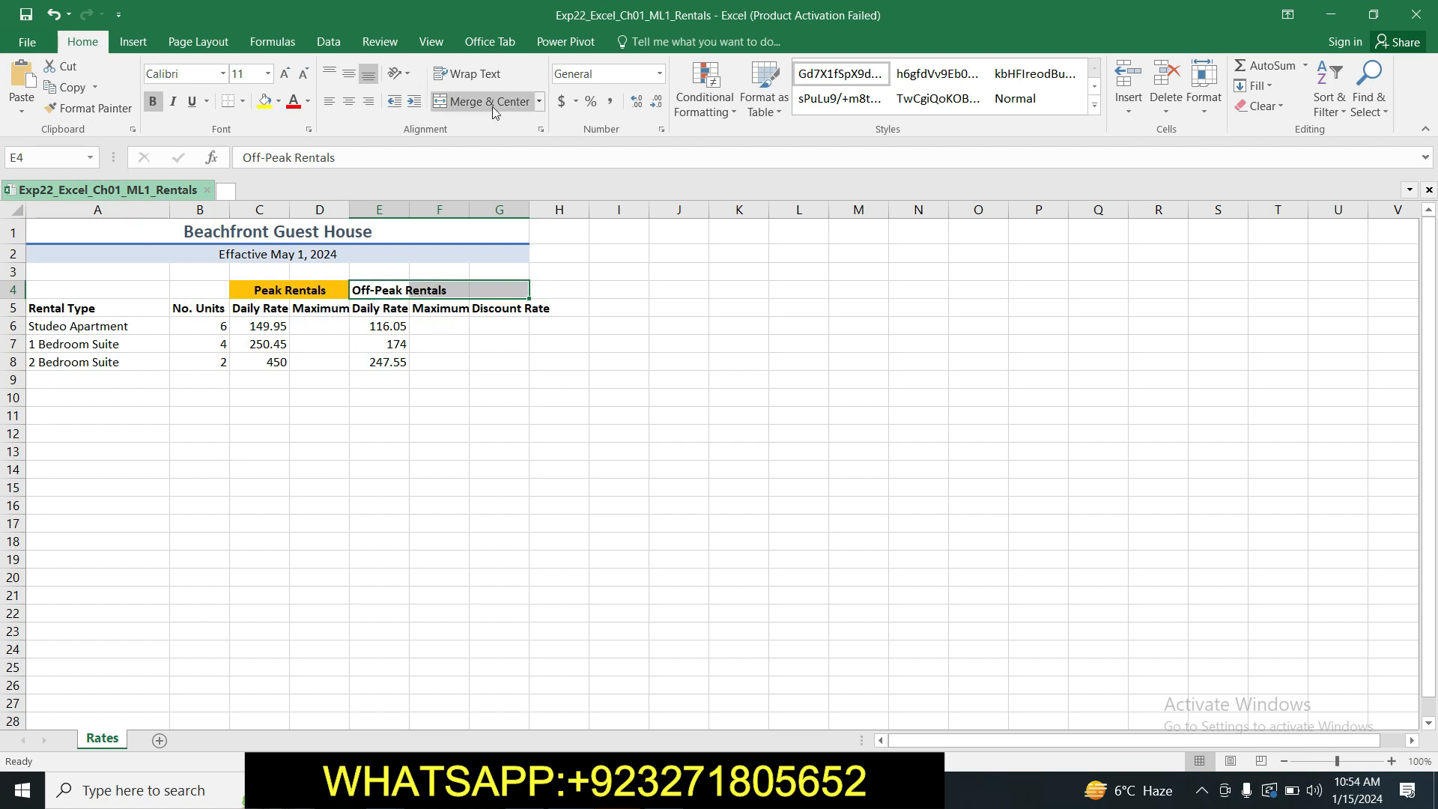
left_click(537, 103)
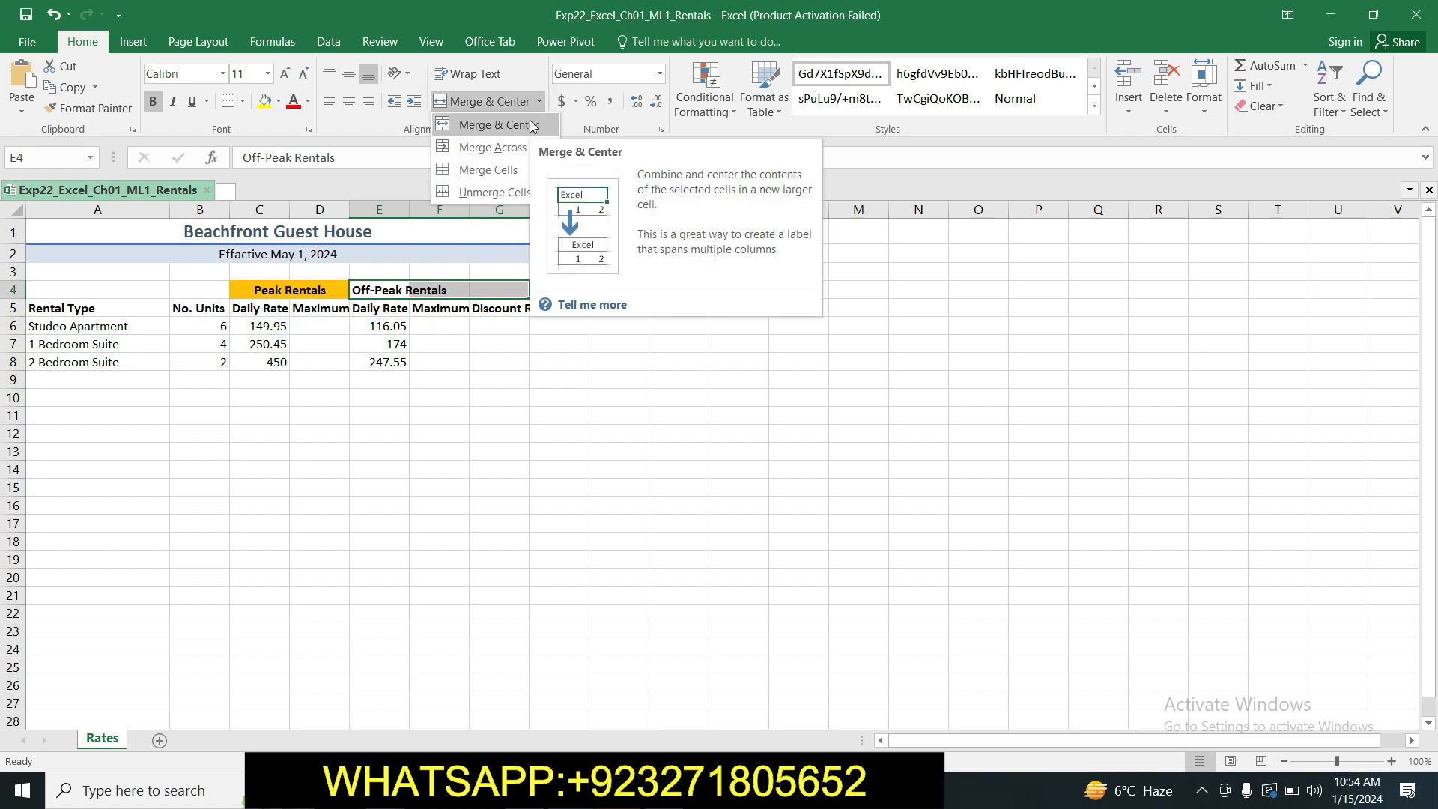
left_click(531, 125)
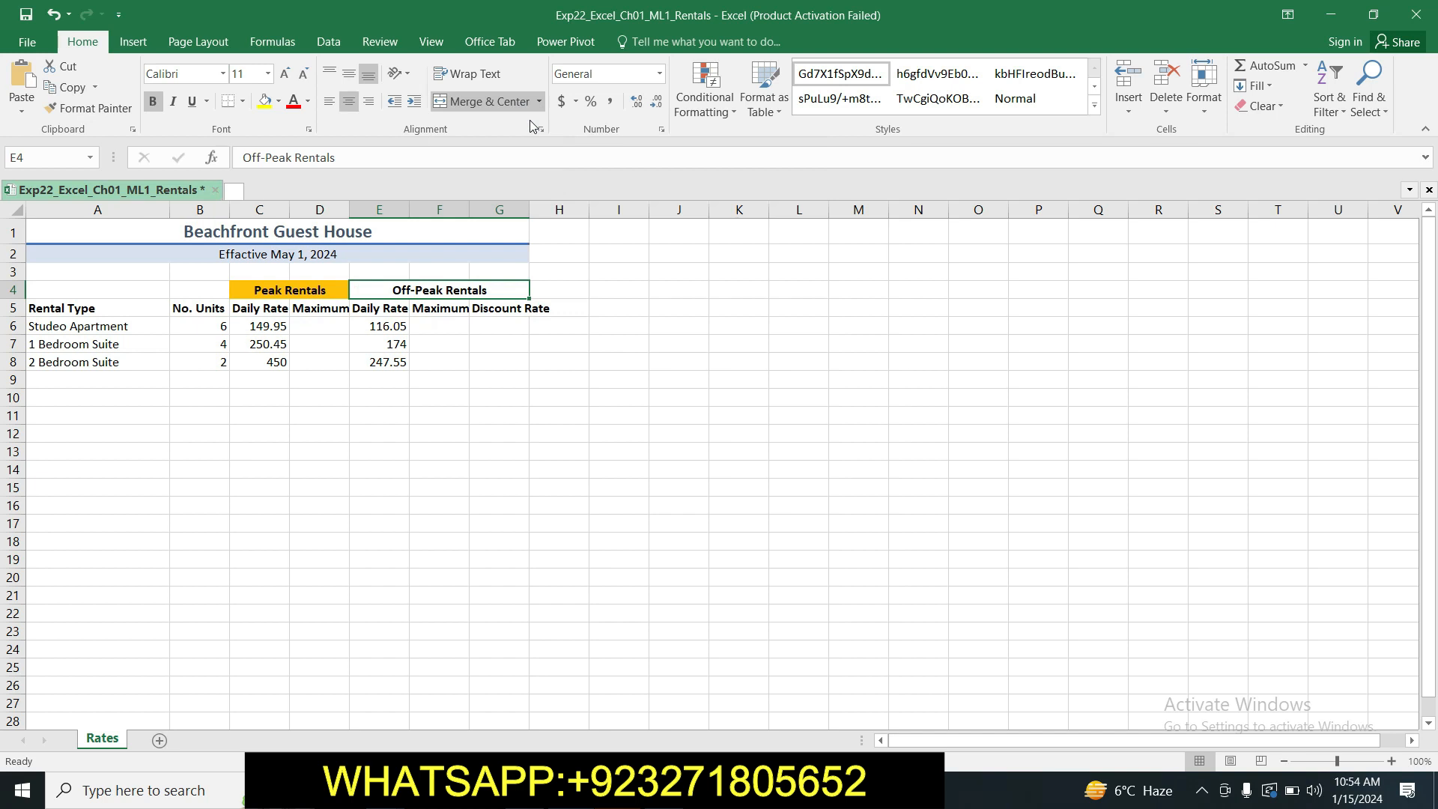
left_click(537, 487)
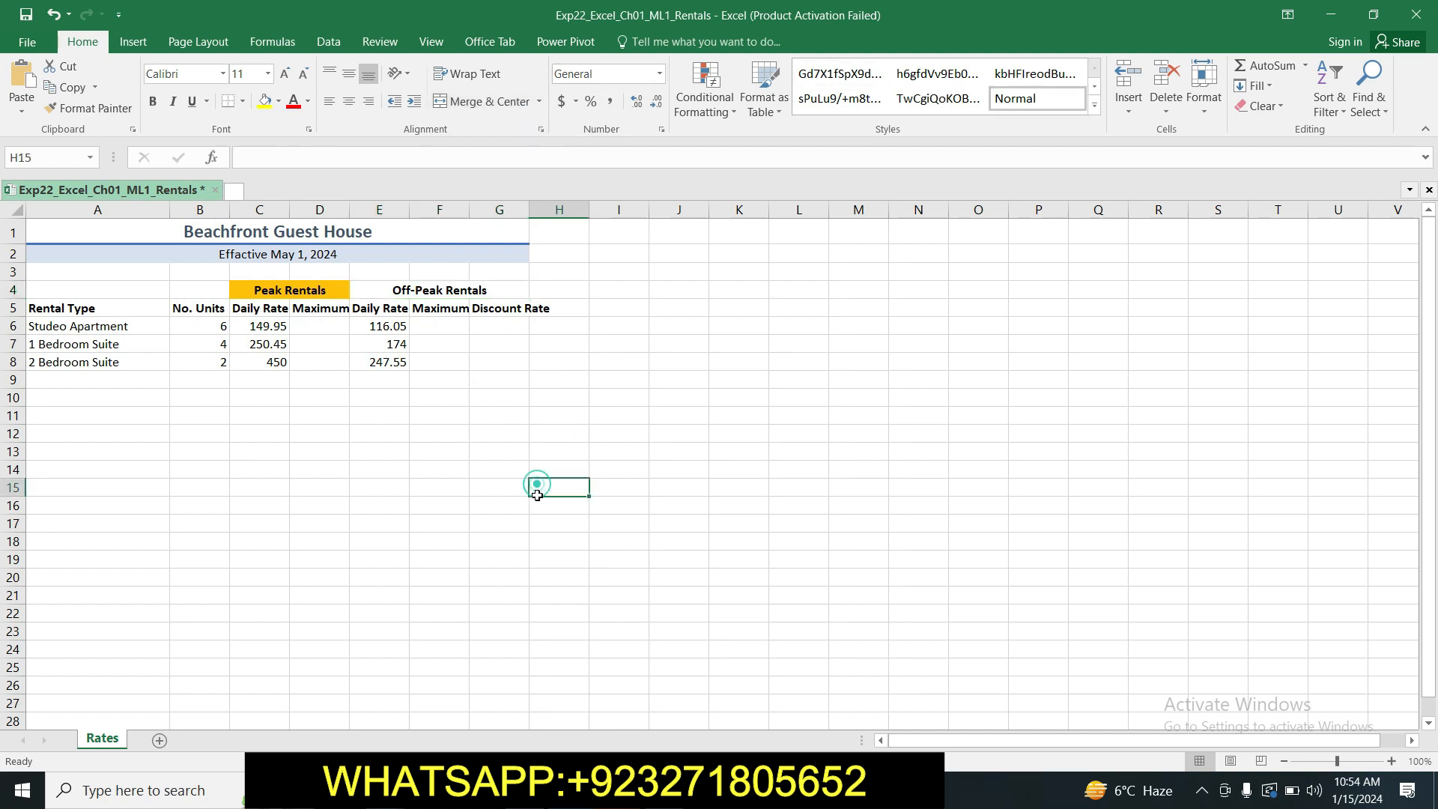
Switch back to the Word instructions and highlight the step 5 text in yellow.
left_click(599, 790)
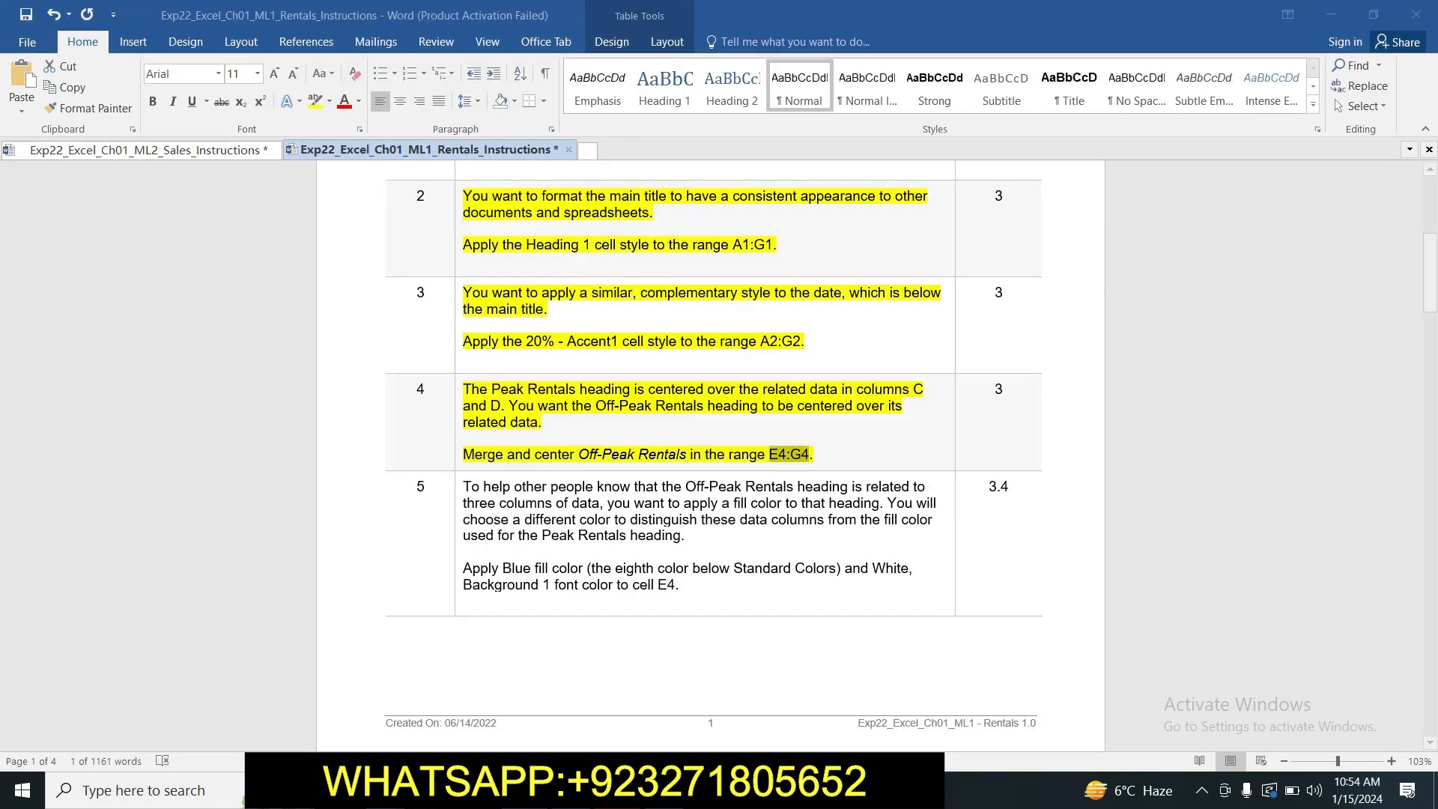
left_click_drag(1430, 273, 1429, 298)
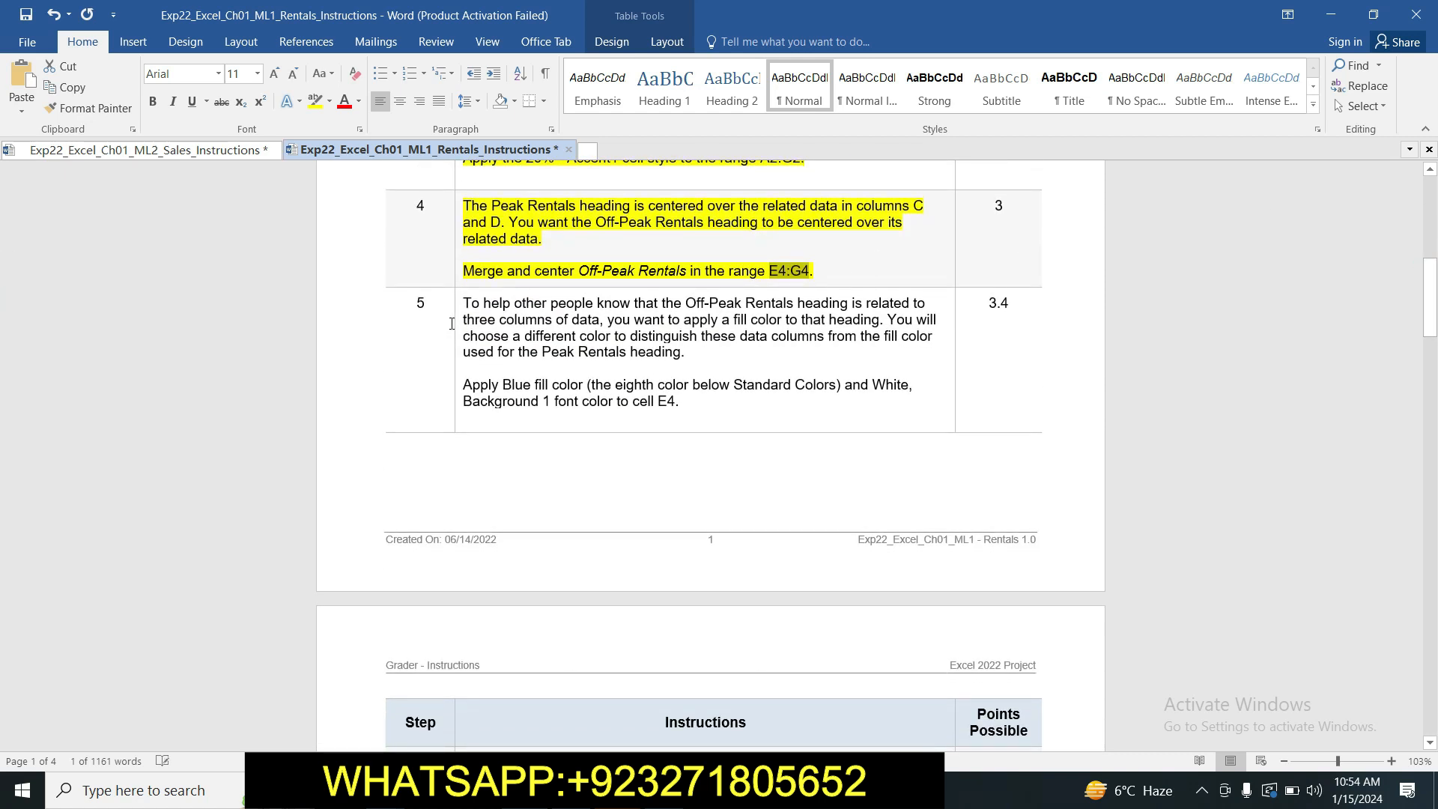
left_click_drag(469, 305, 722, 404)
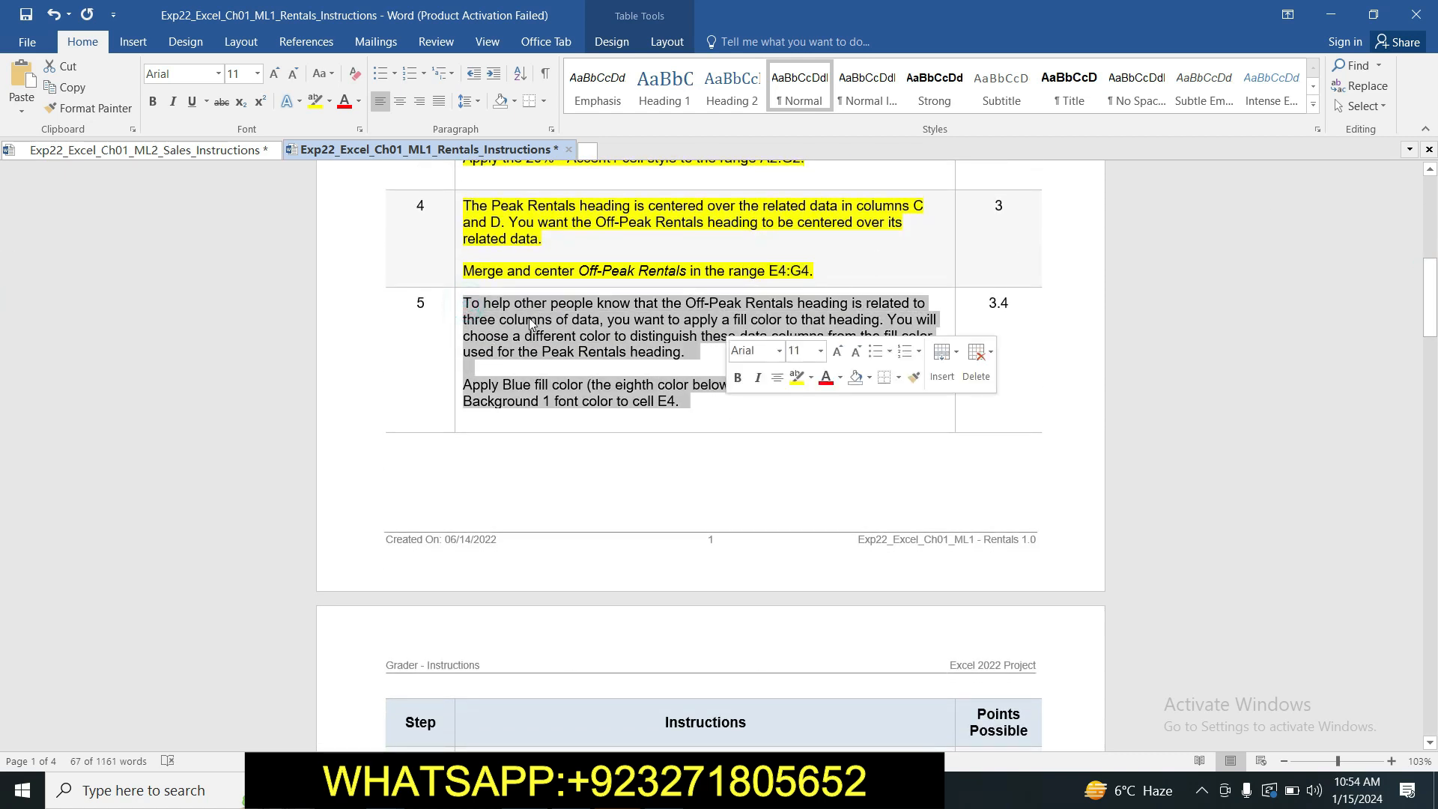
left_click(315, 101)
left_click(475, 324)
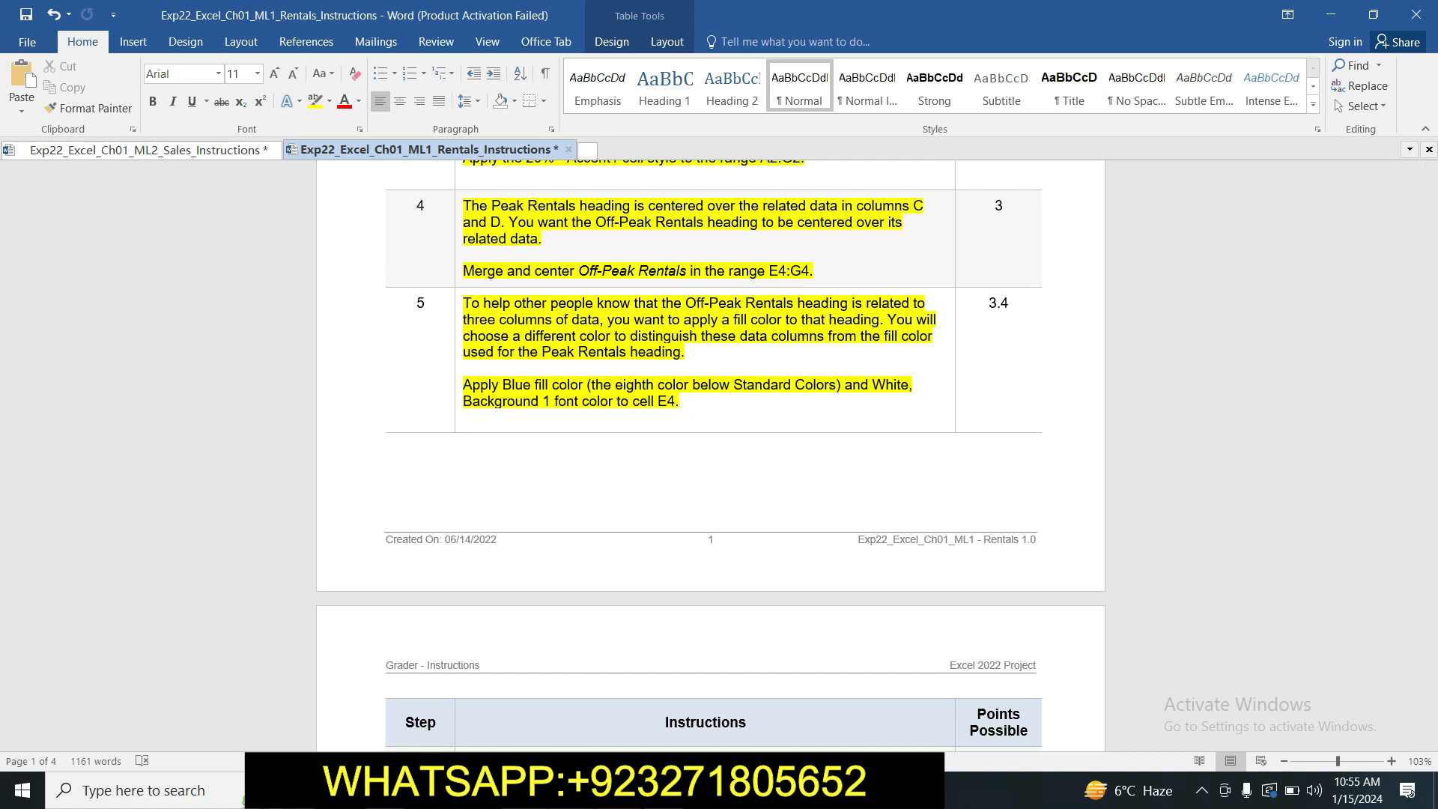
Switch to the Excel workbook and fill the Off-Peak Rentals heading in cell E4 with the standard Blue color.
left_click(571, 790)
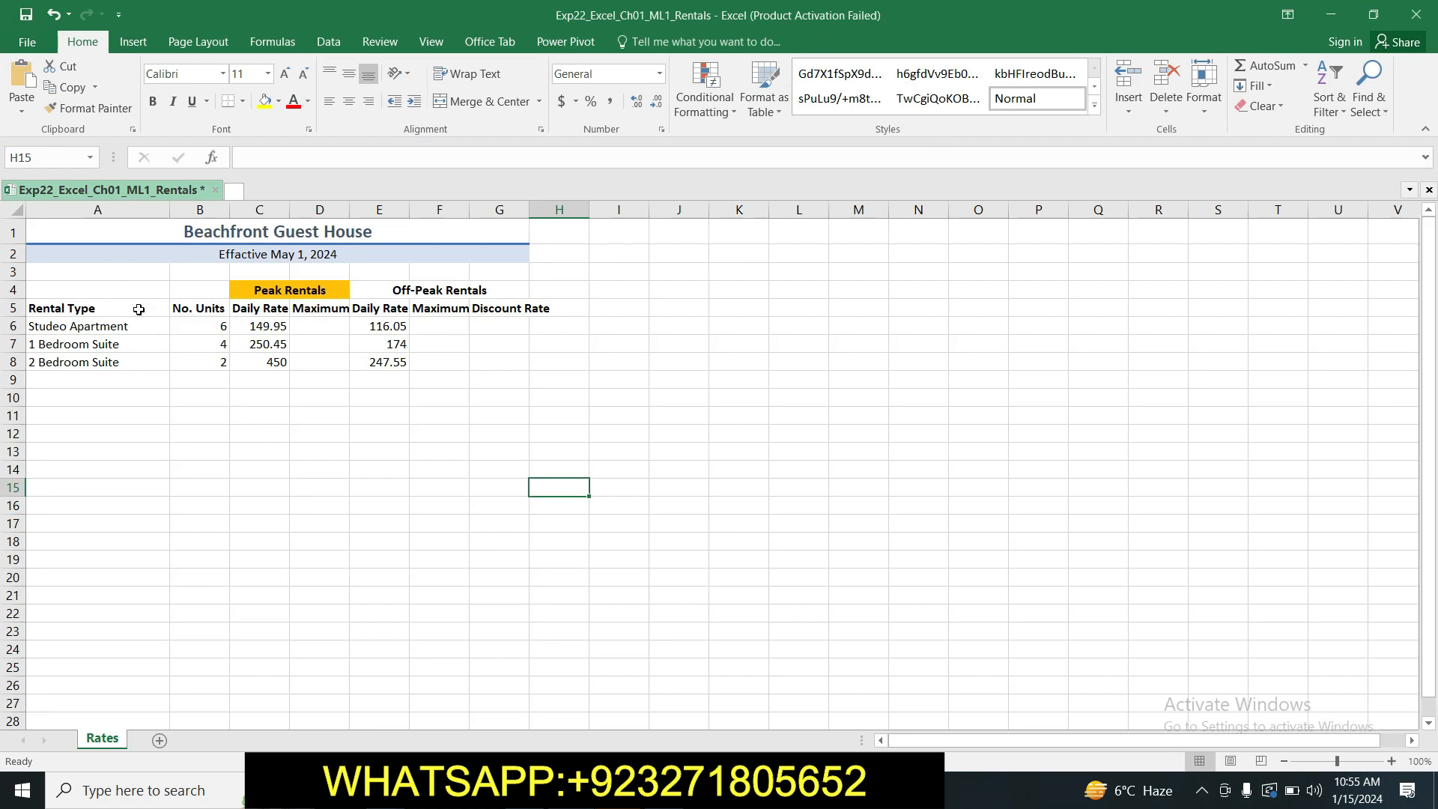
left_click(377, 309)
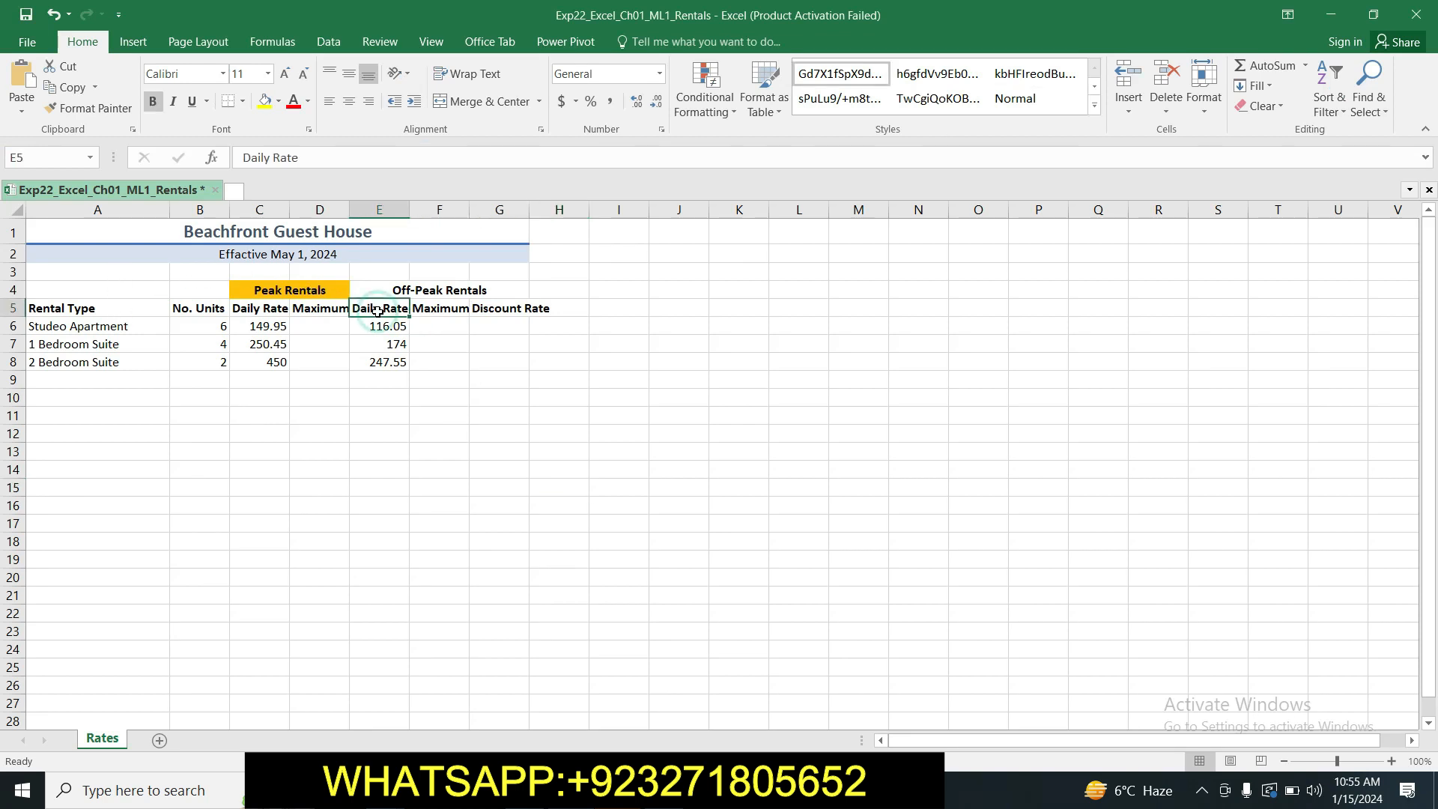
left_click(380, 292)
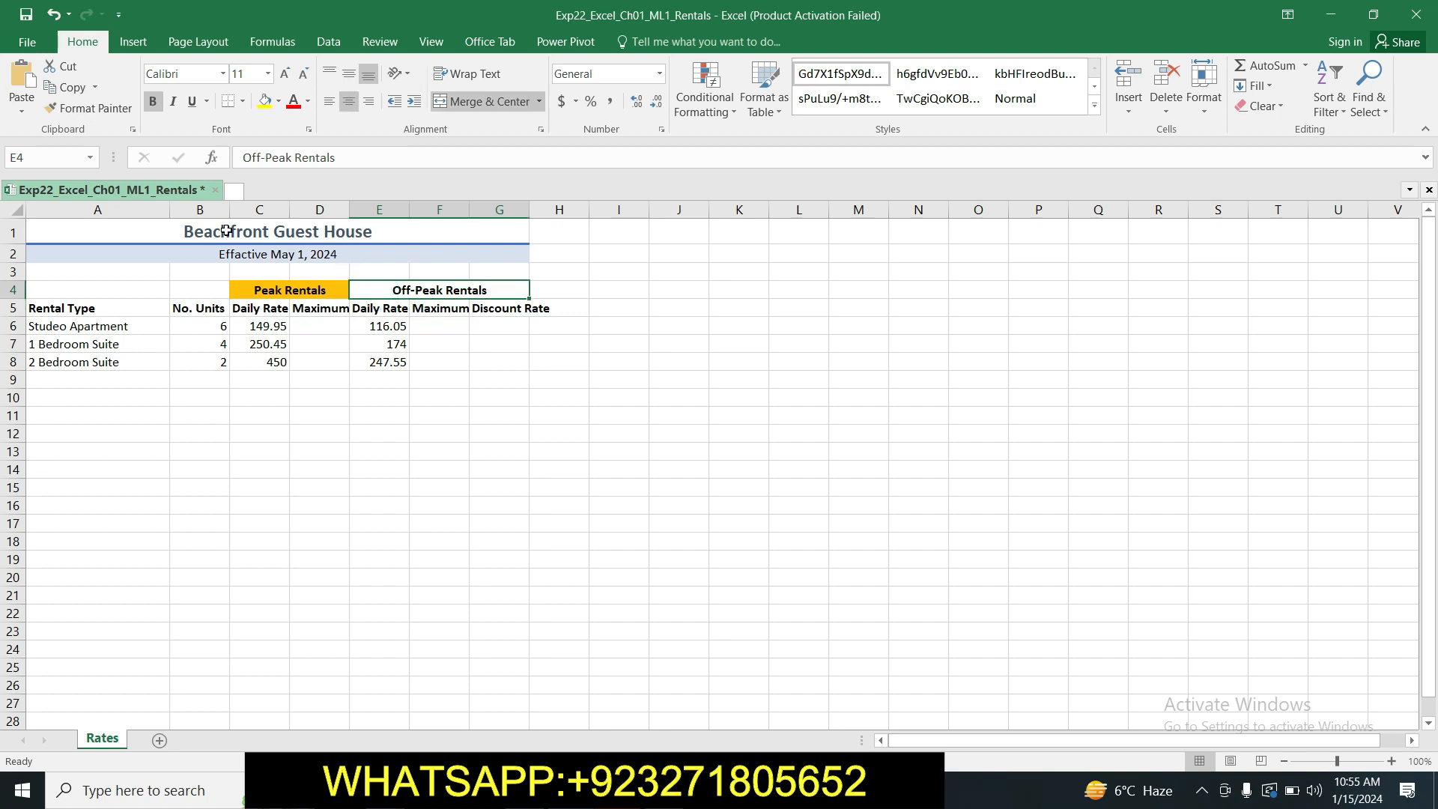
left_click(278, 102)
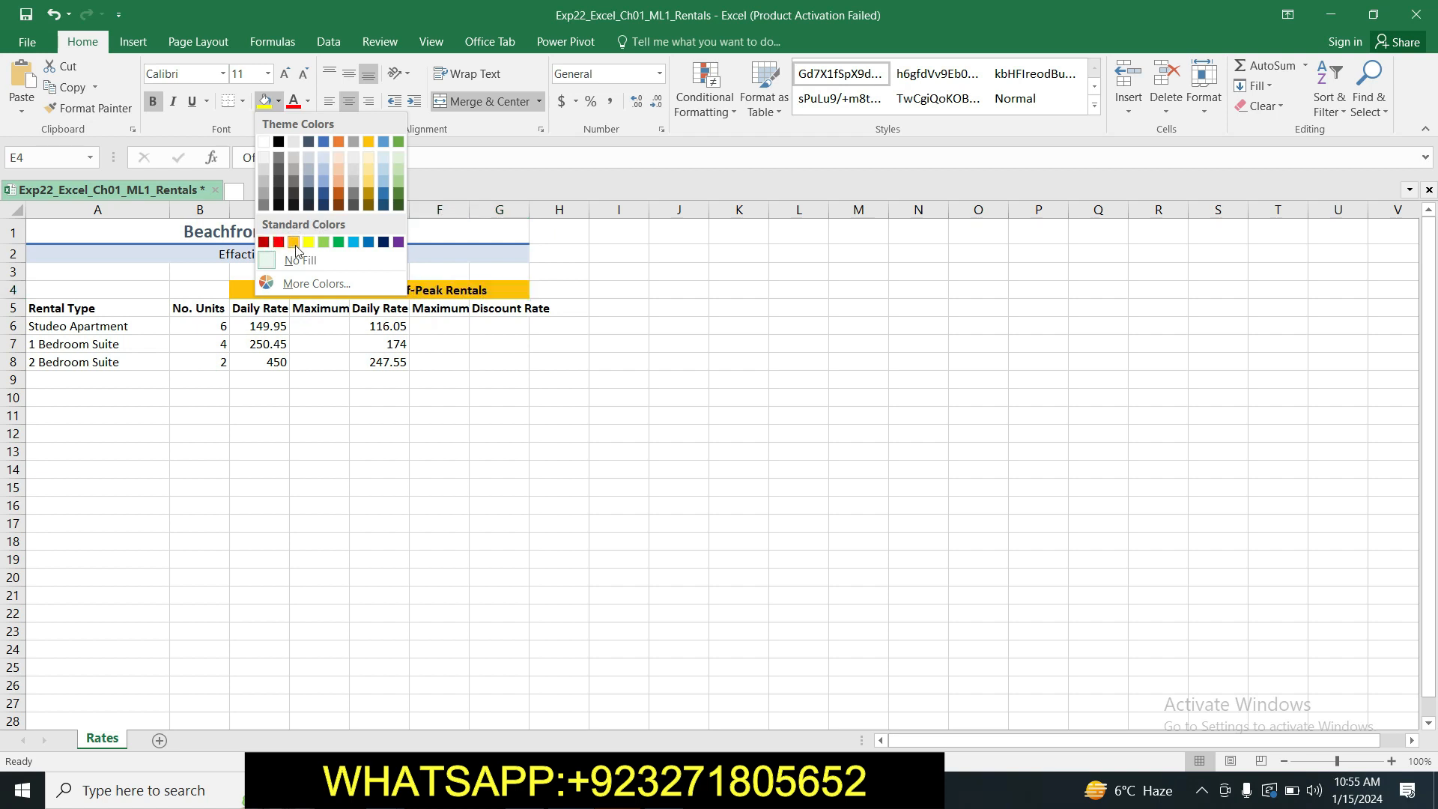
left_click(369, 242)
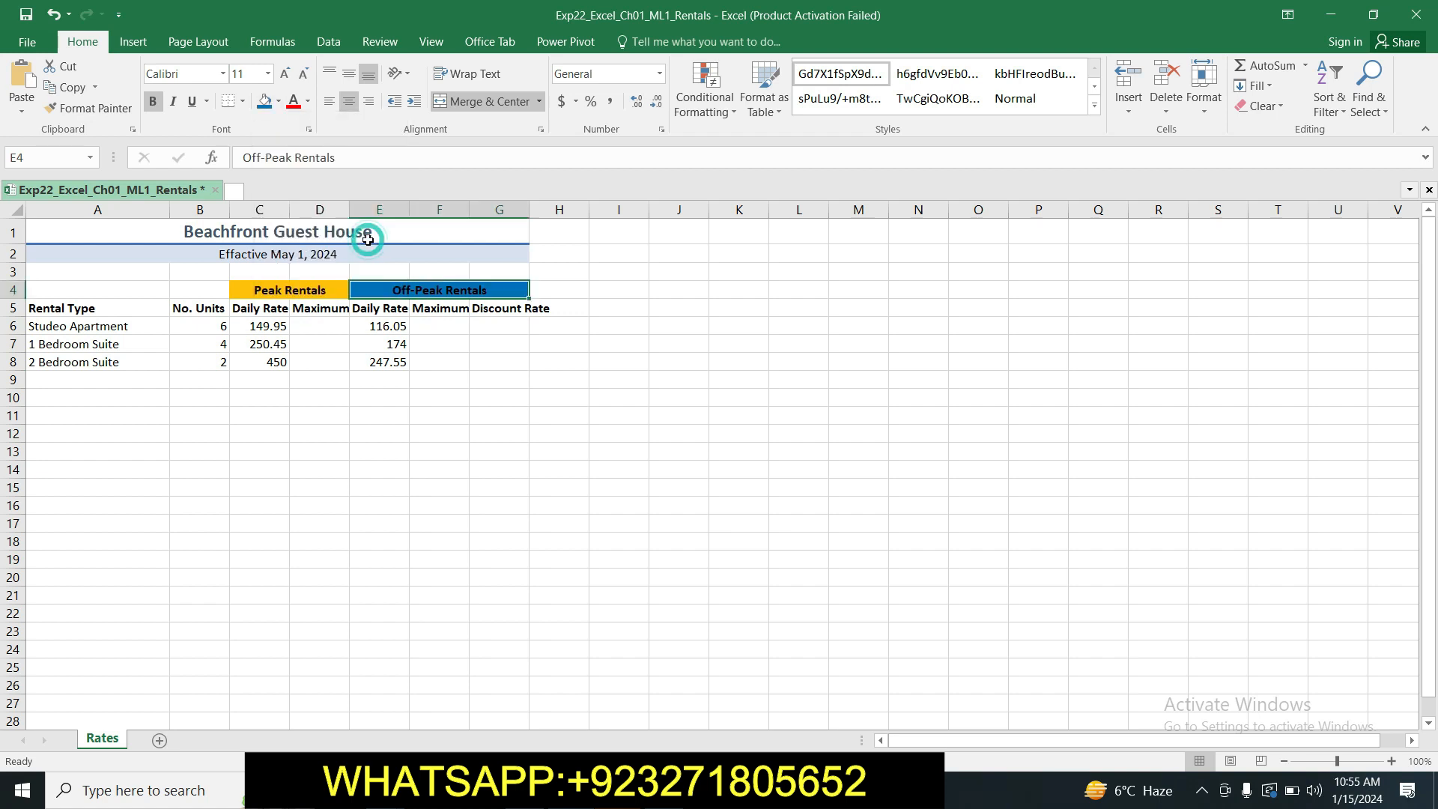
left_click(542, 415)
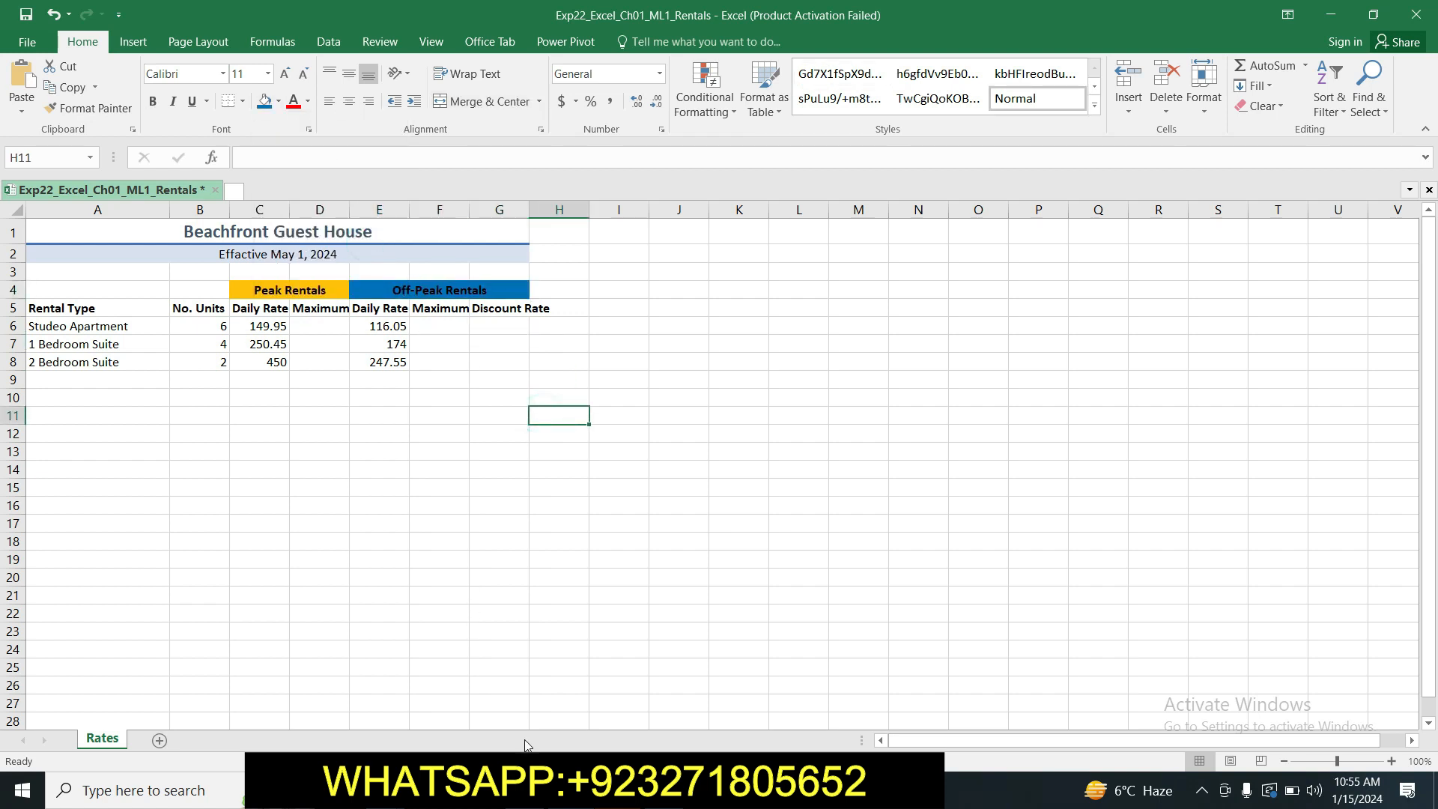
Recheck step 5 in the Word instructions, then set the font color of cell E4 in Excel to White, Background 1.
key("alt+Tab")
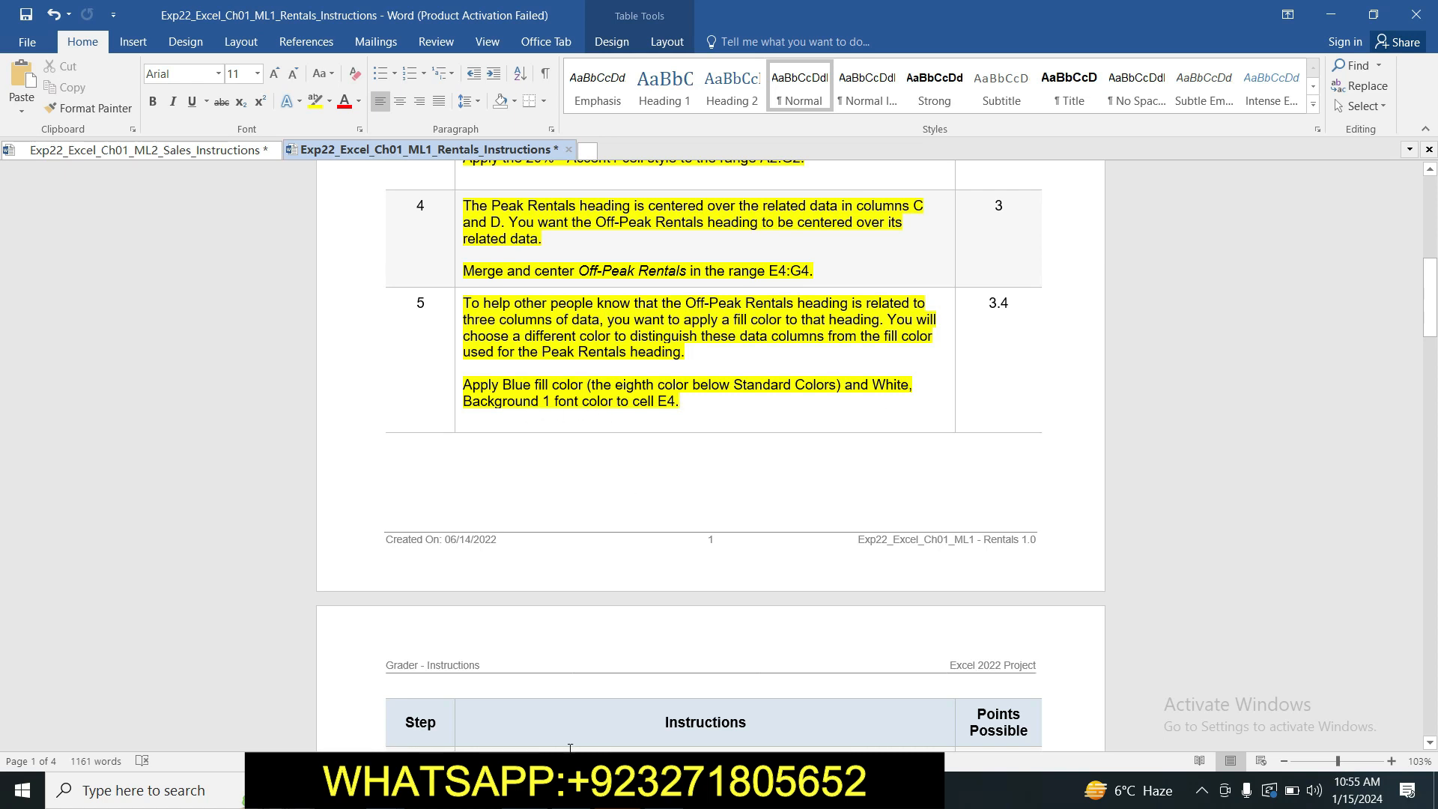
left_click(573, 696)
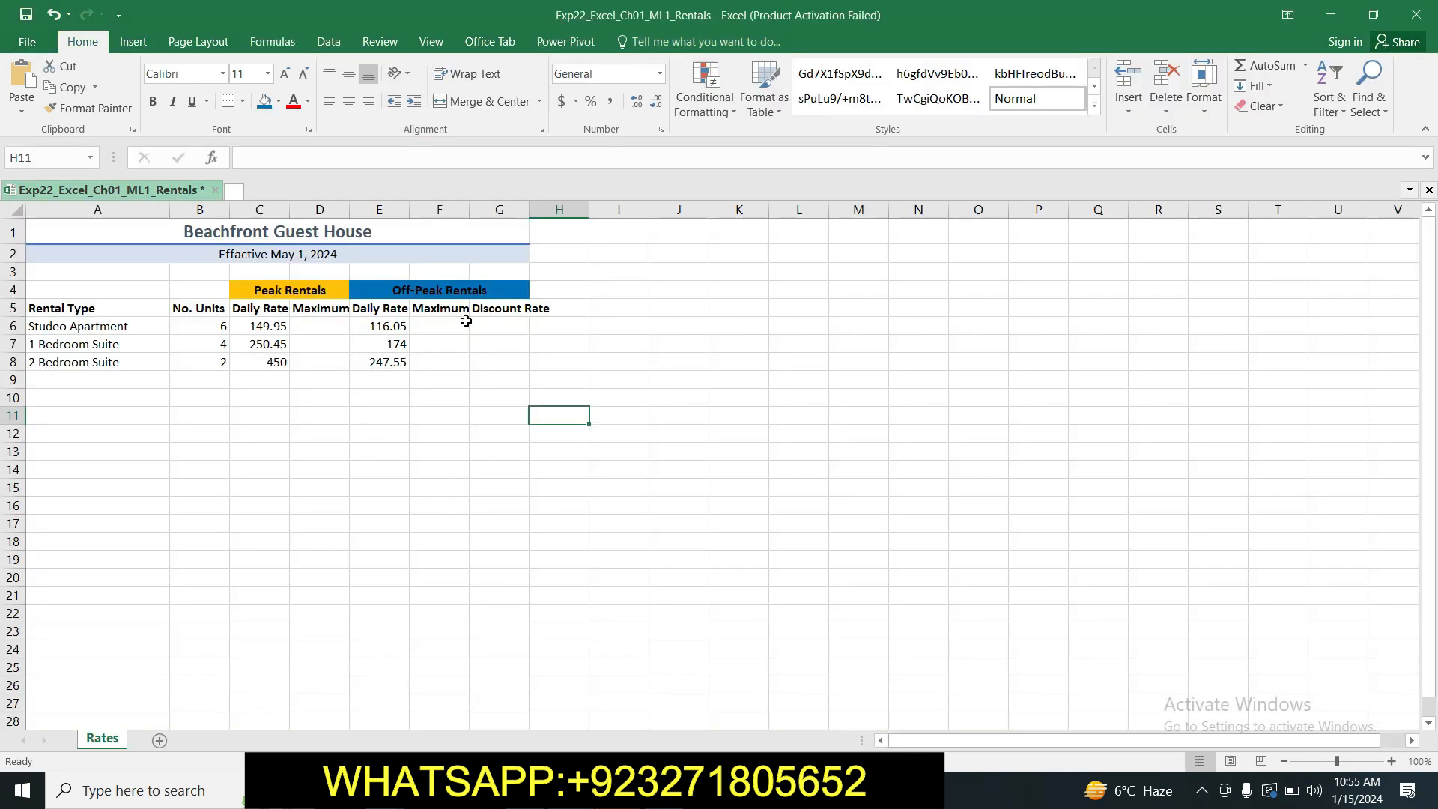
left_click(454, 291)
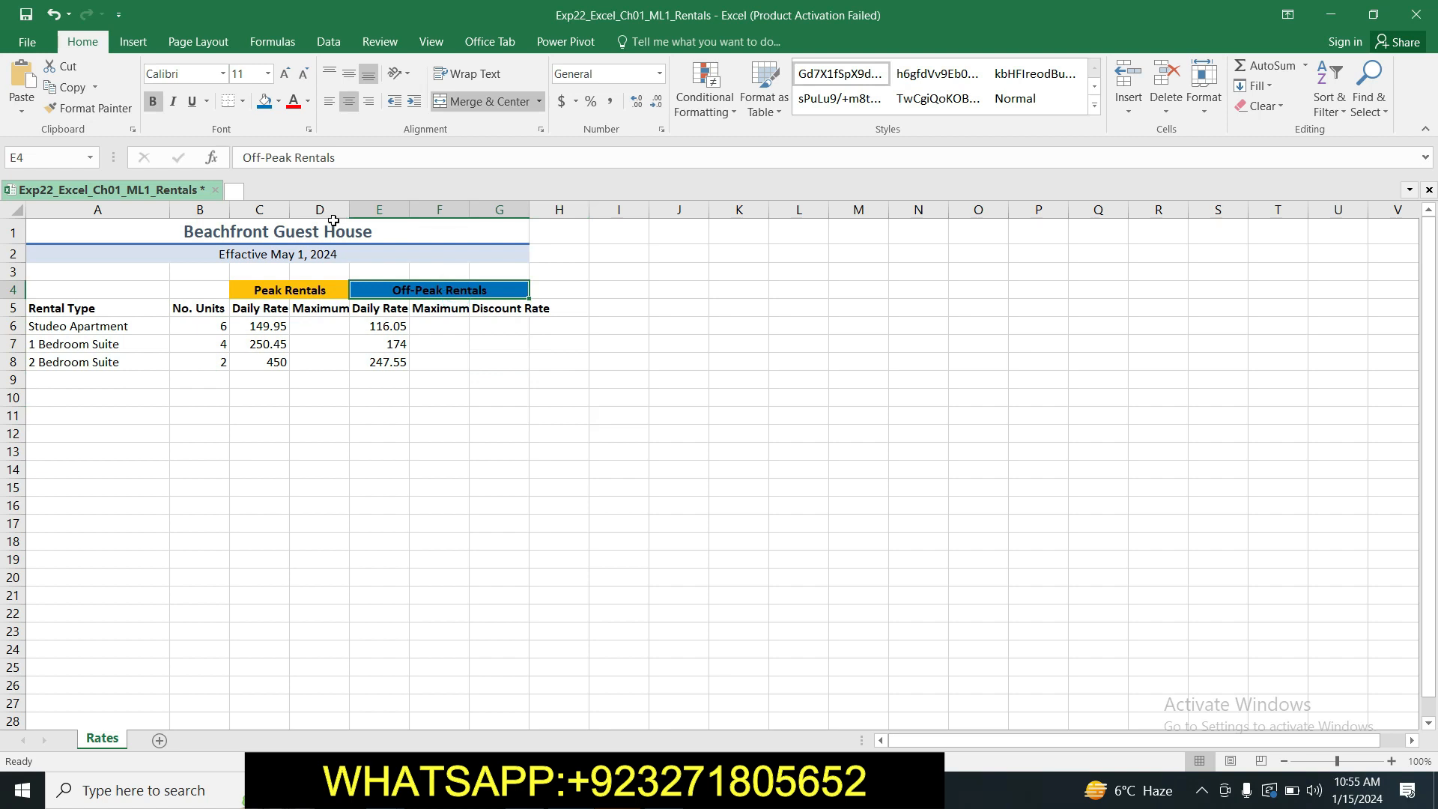
left_click(308, 103)
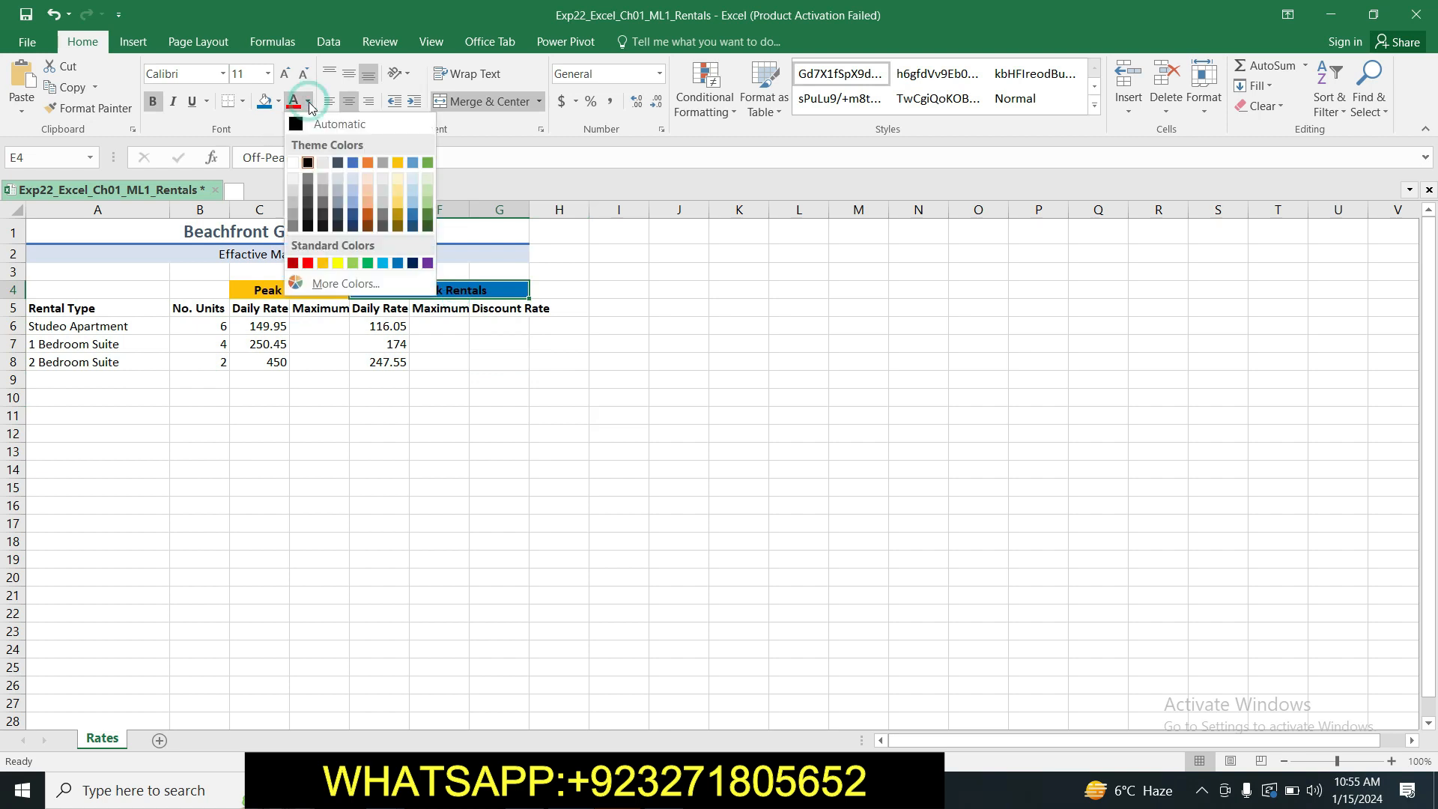
left_click(292, 163)
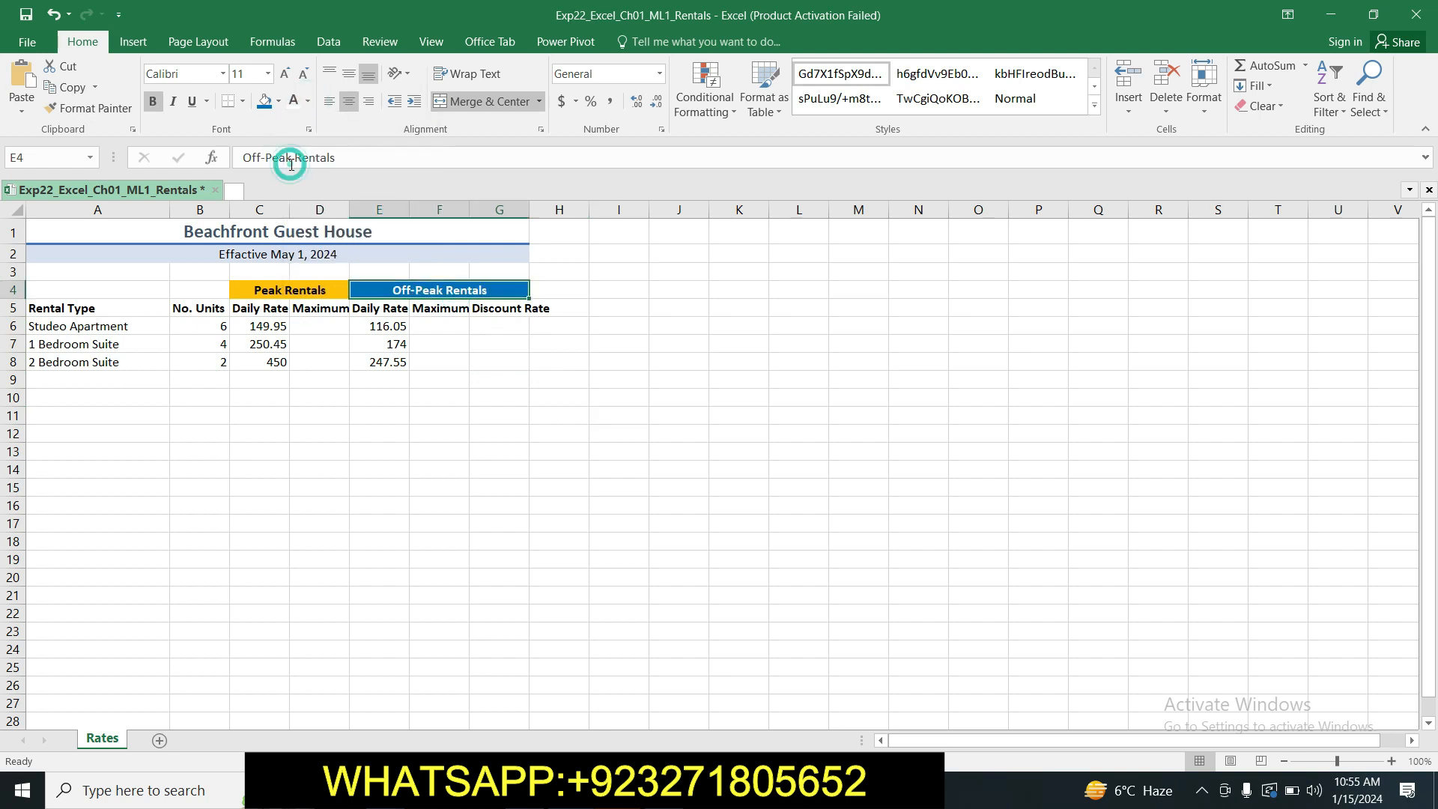
left_click(525, 451)
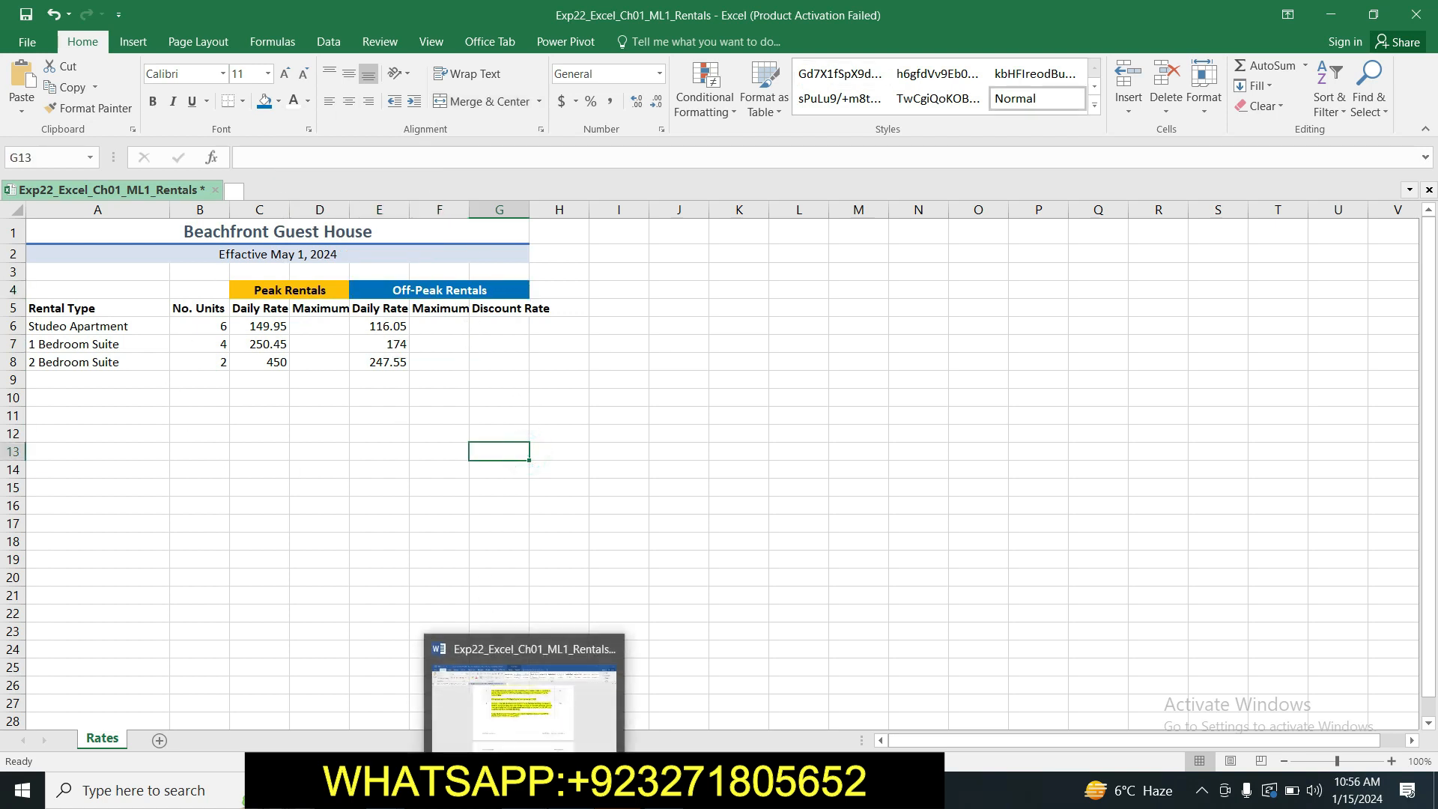
Return to the Word instructions, highlight the step 6 text in yellow and select its sentence about centering and wrapping the row 5 headings.
left_click(526, 790)
left_click_drag(1430, 298, 1435, 366)
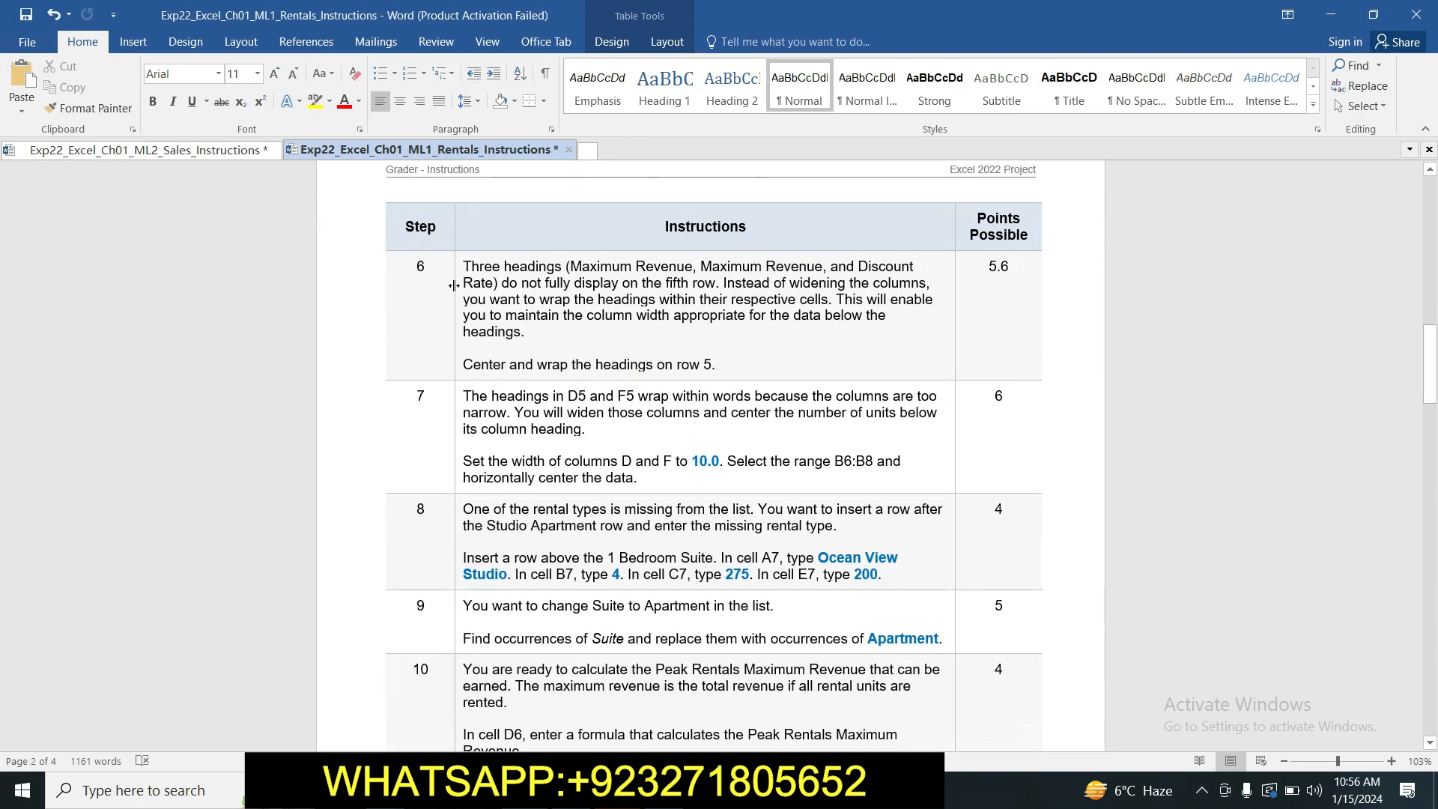
left_click_drag(464, 262, 717, 368)
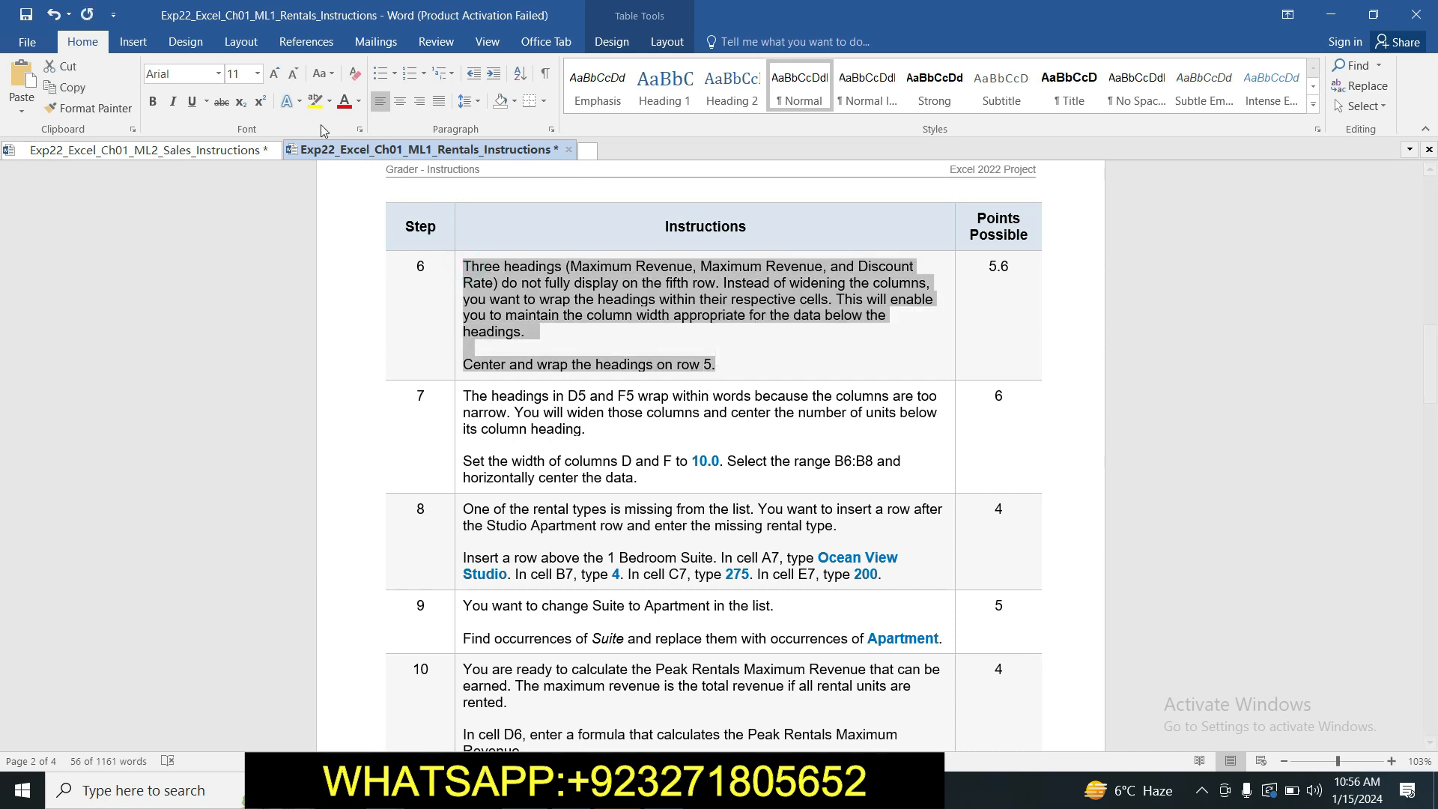
left_click(315, 100)
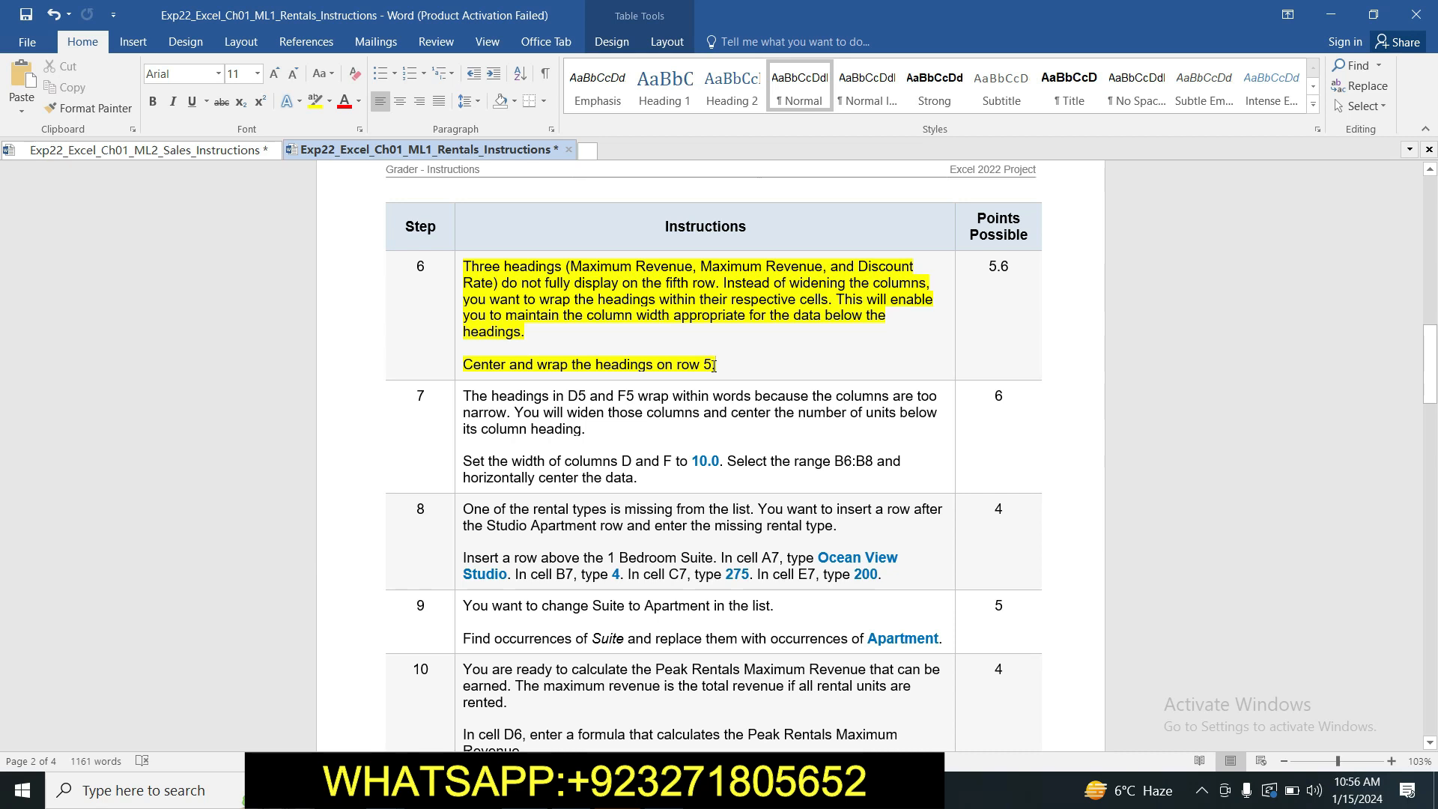
left_click_drag(464, 364, 713, 358)
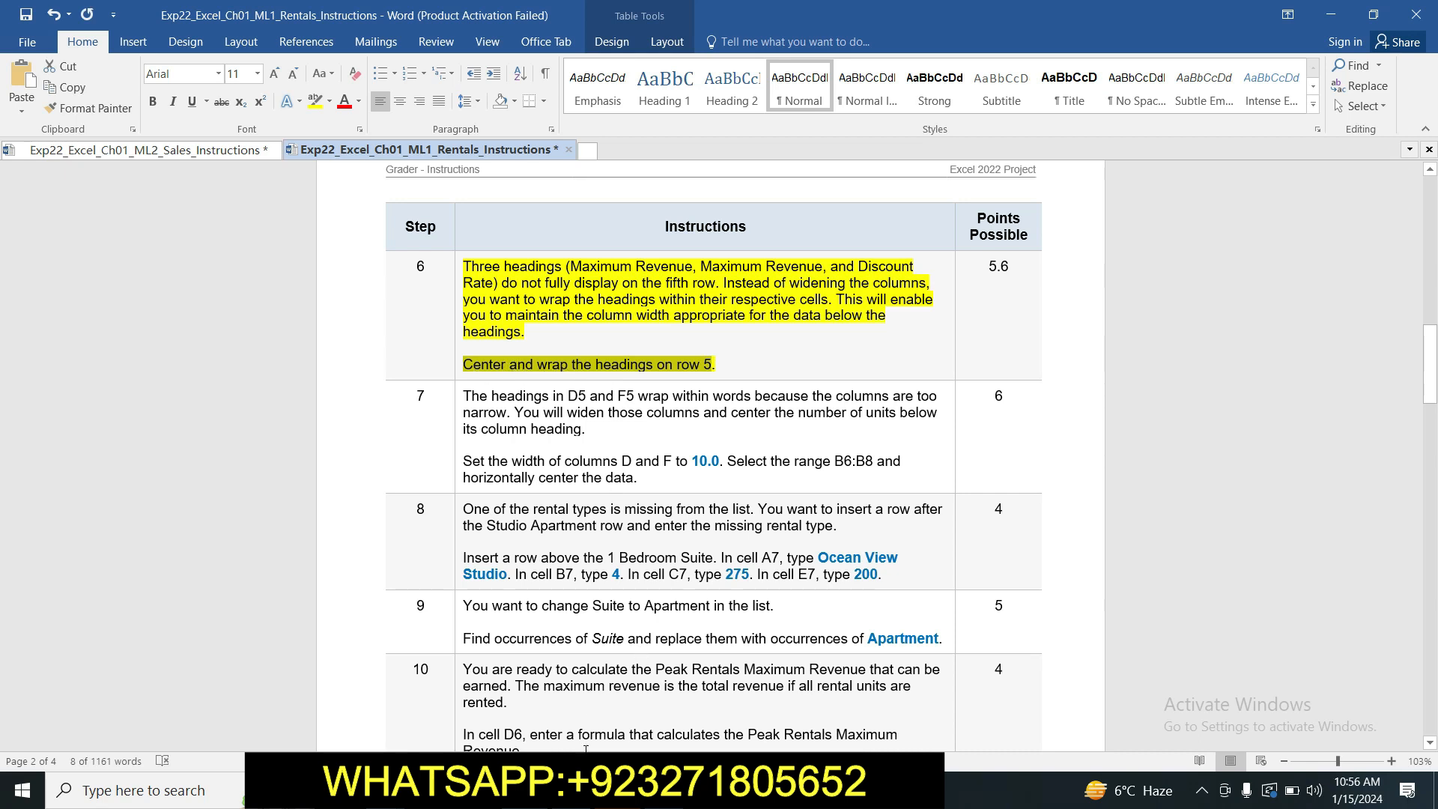
Switch to the Excel workbook and apply wrap text and horizontal centering to all of row 5.
key("alt+Tab")
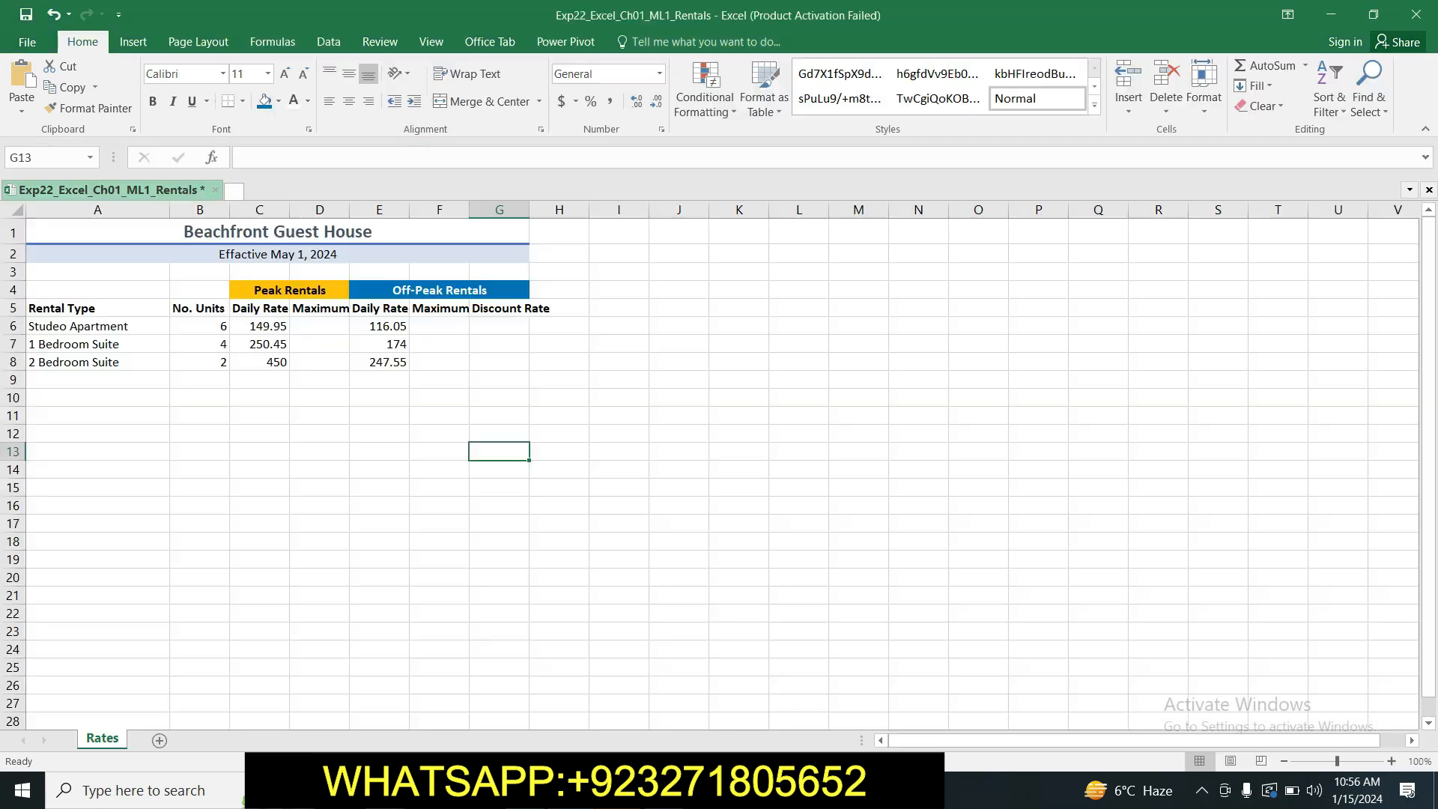
left_click(13, 308)
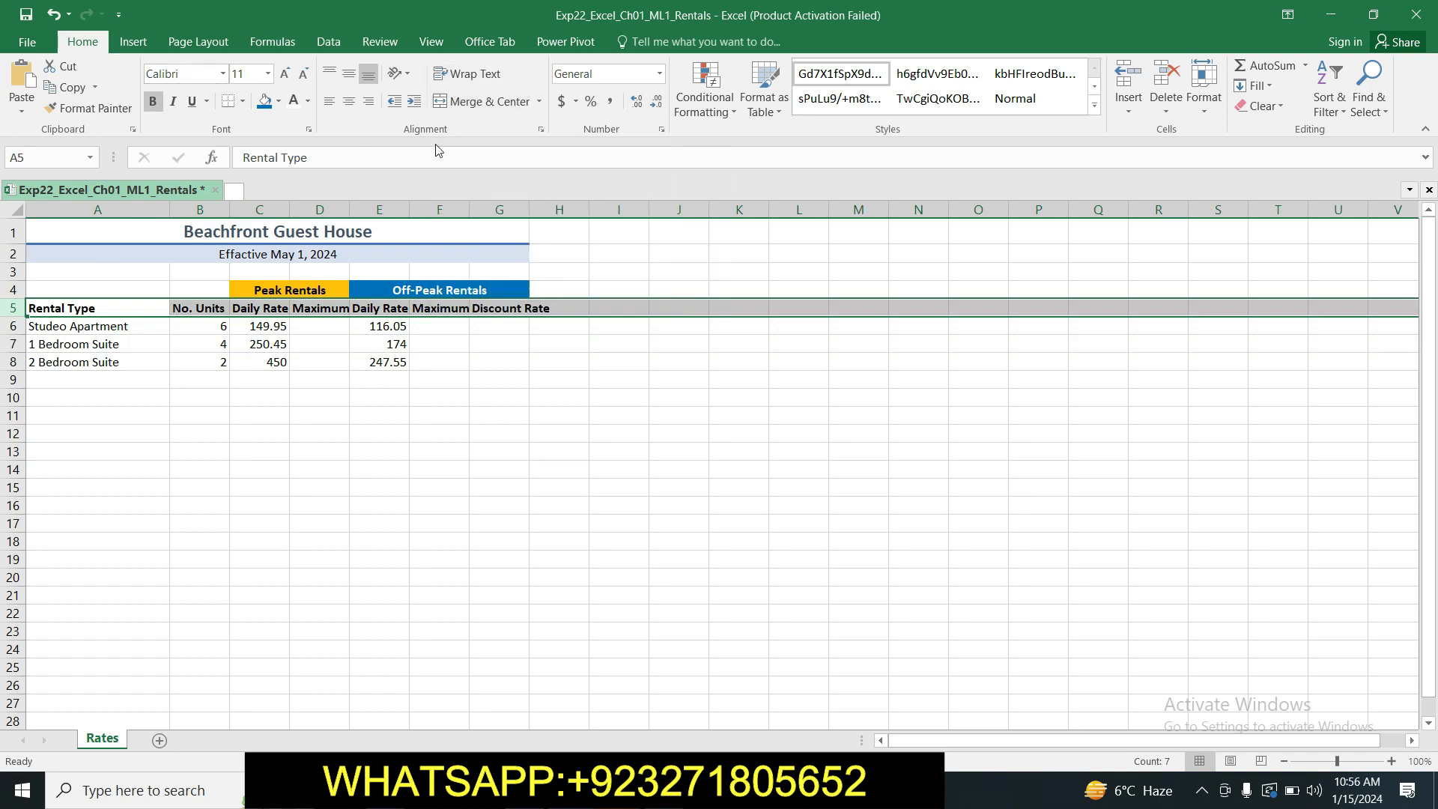
left_click(482, 72)
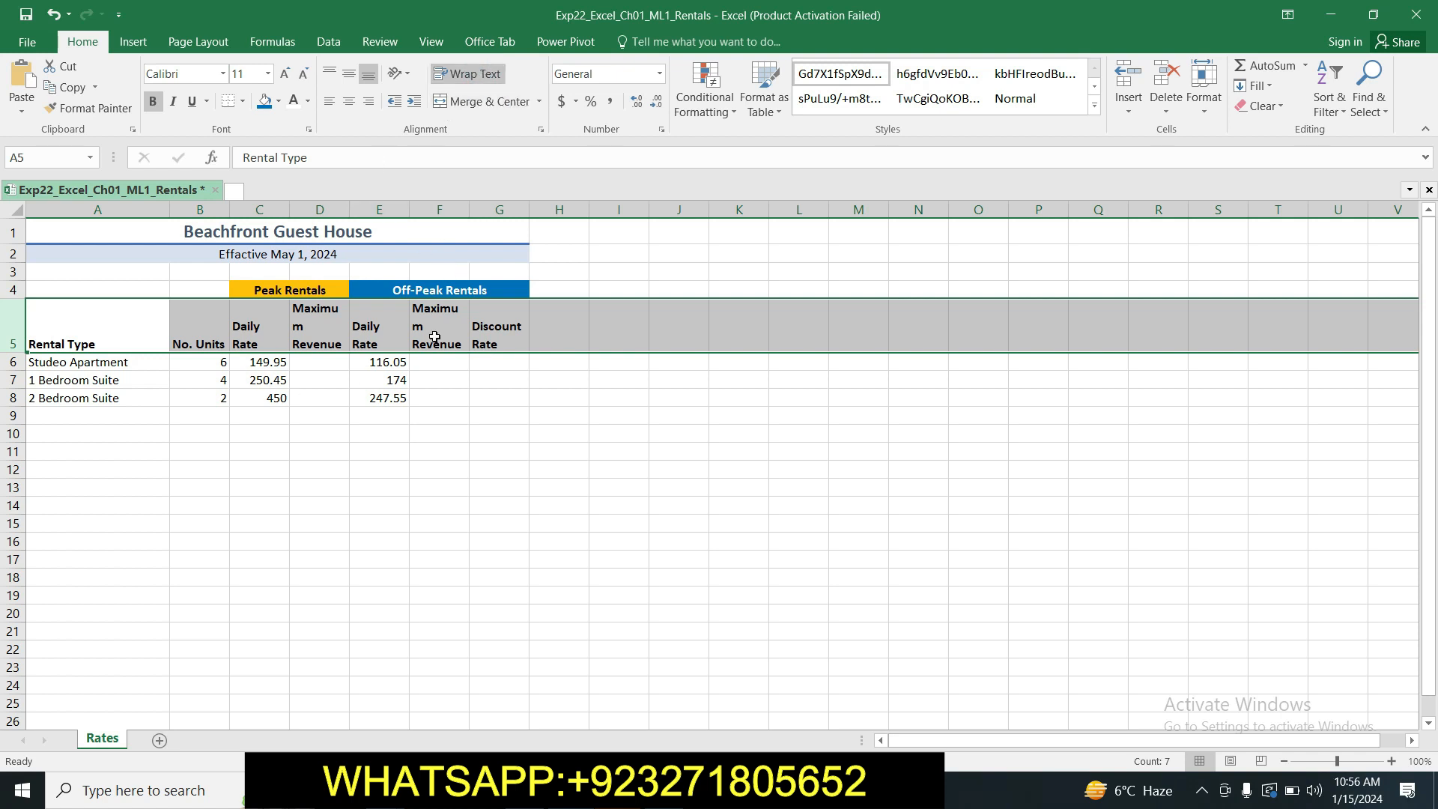
left_click(354, 105)
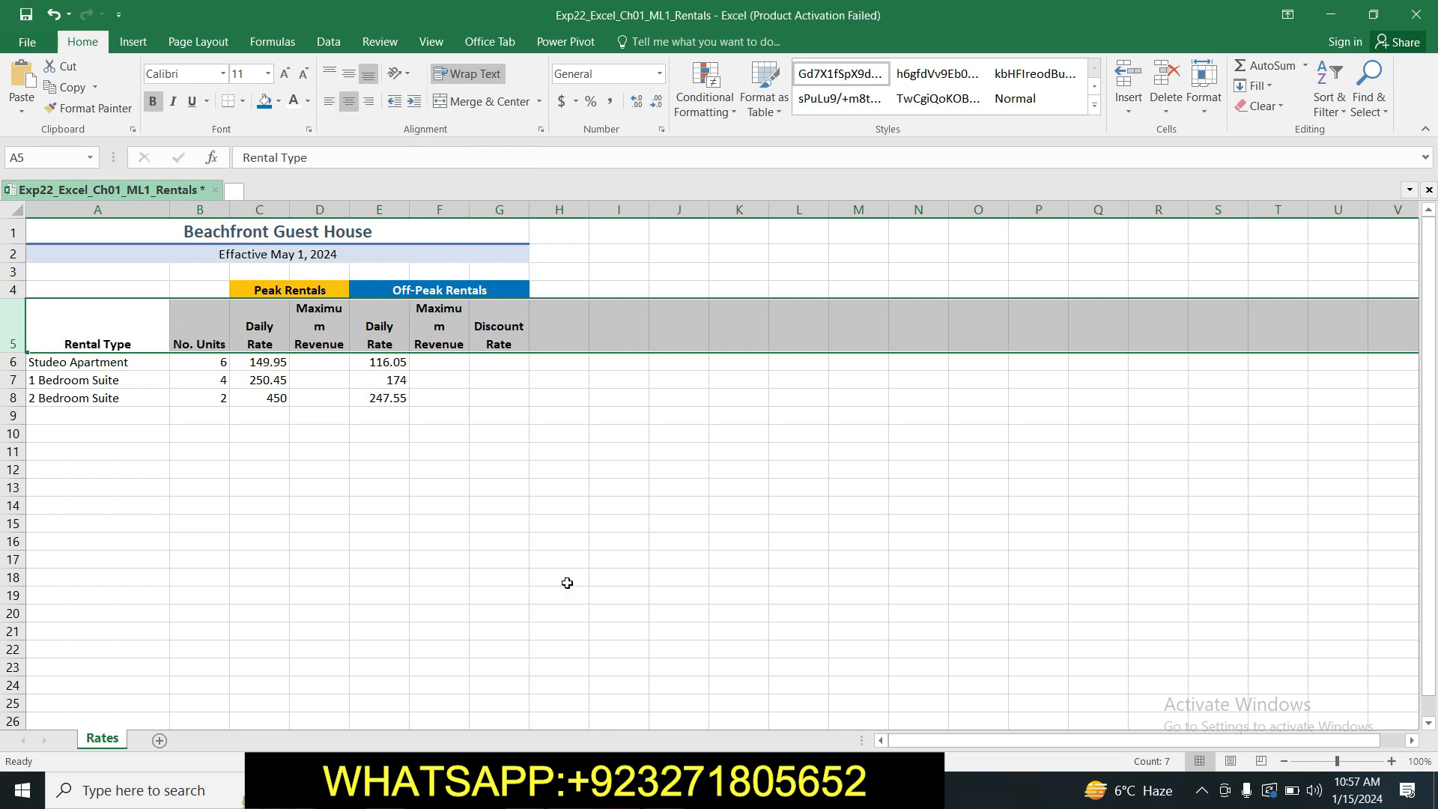
Go back to the Word instructions and highlight the step 7 text in yellow.
mouse_move(525, 789)
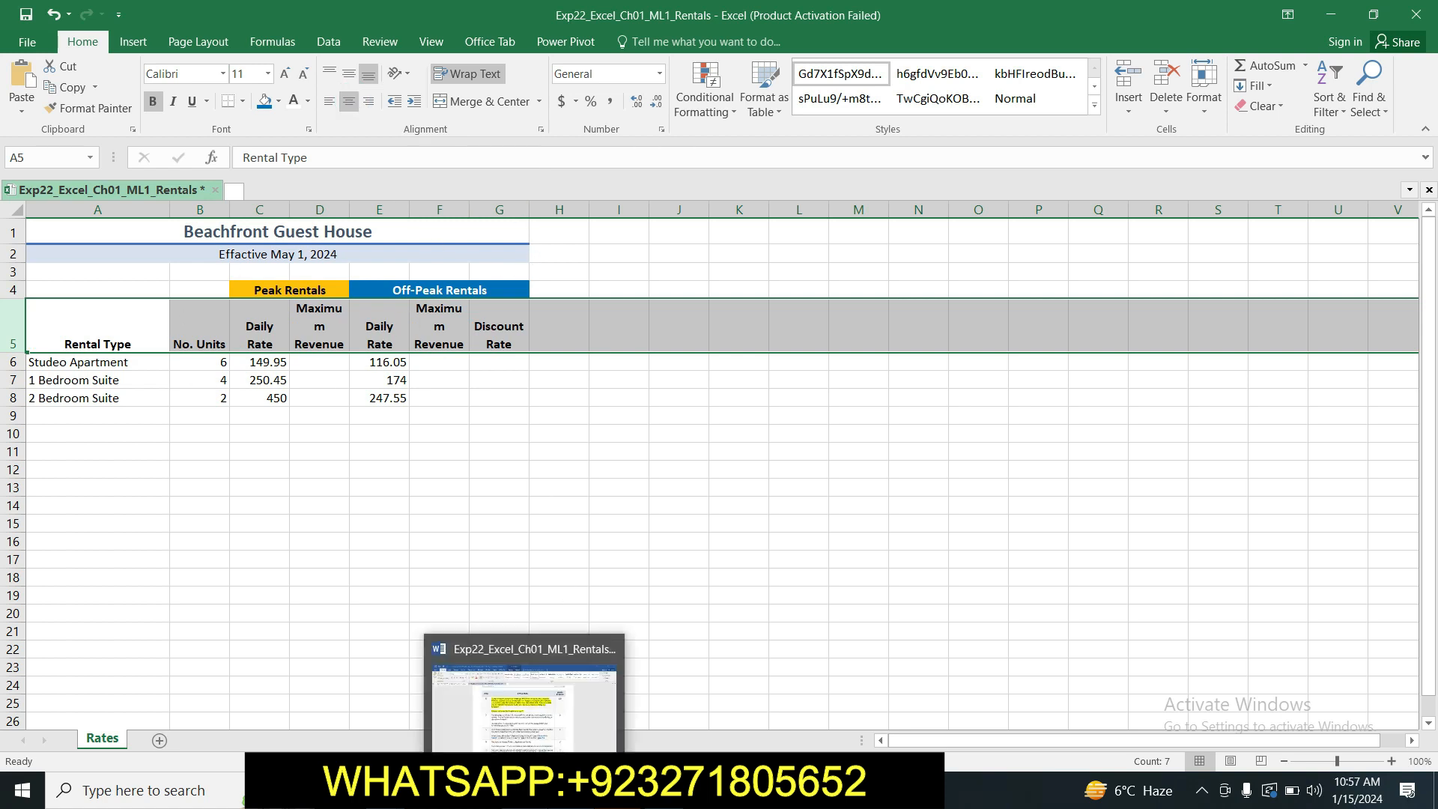
left_click(529, 711)
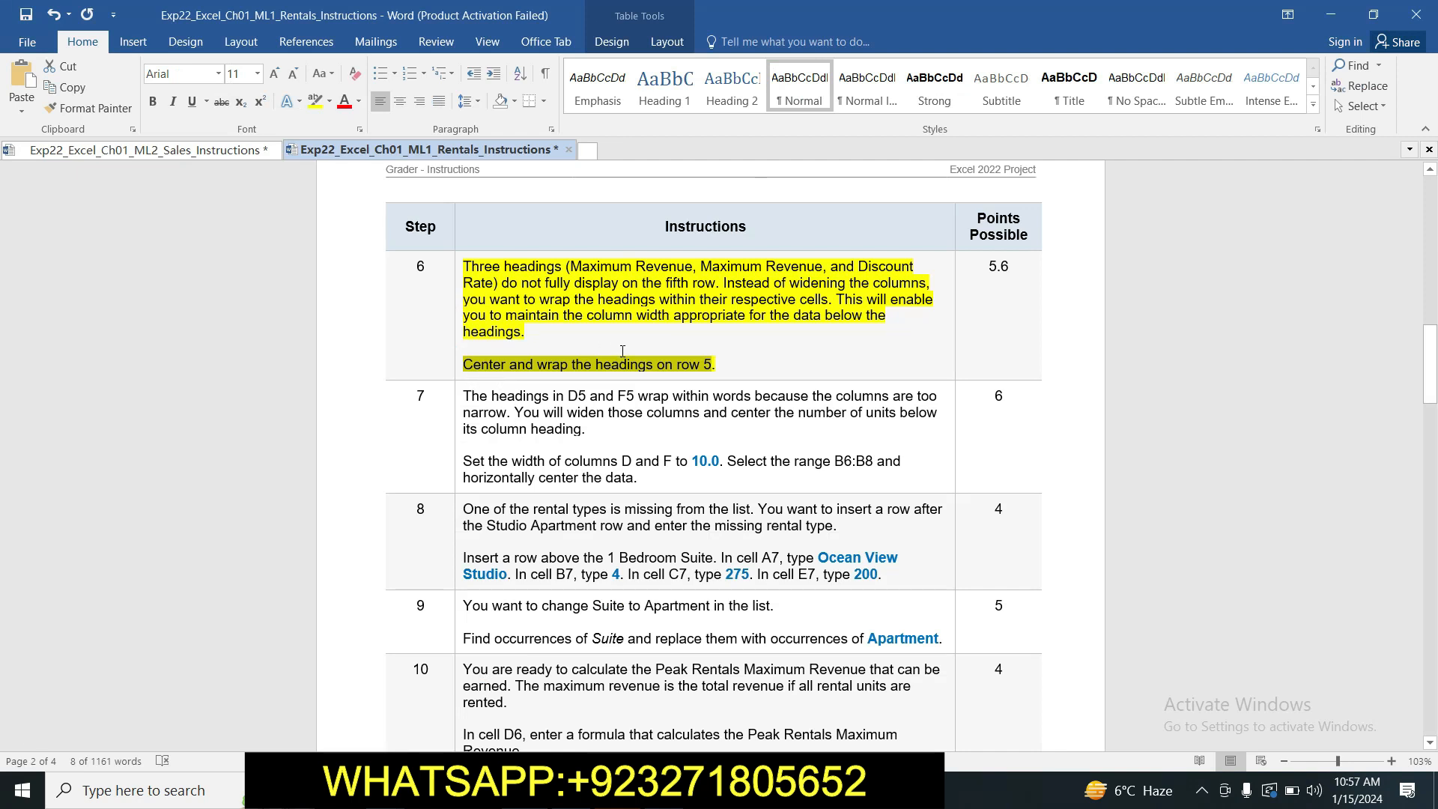
left_click(726, 347)
left_click_drag(1429, 341, 1432, 367)
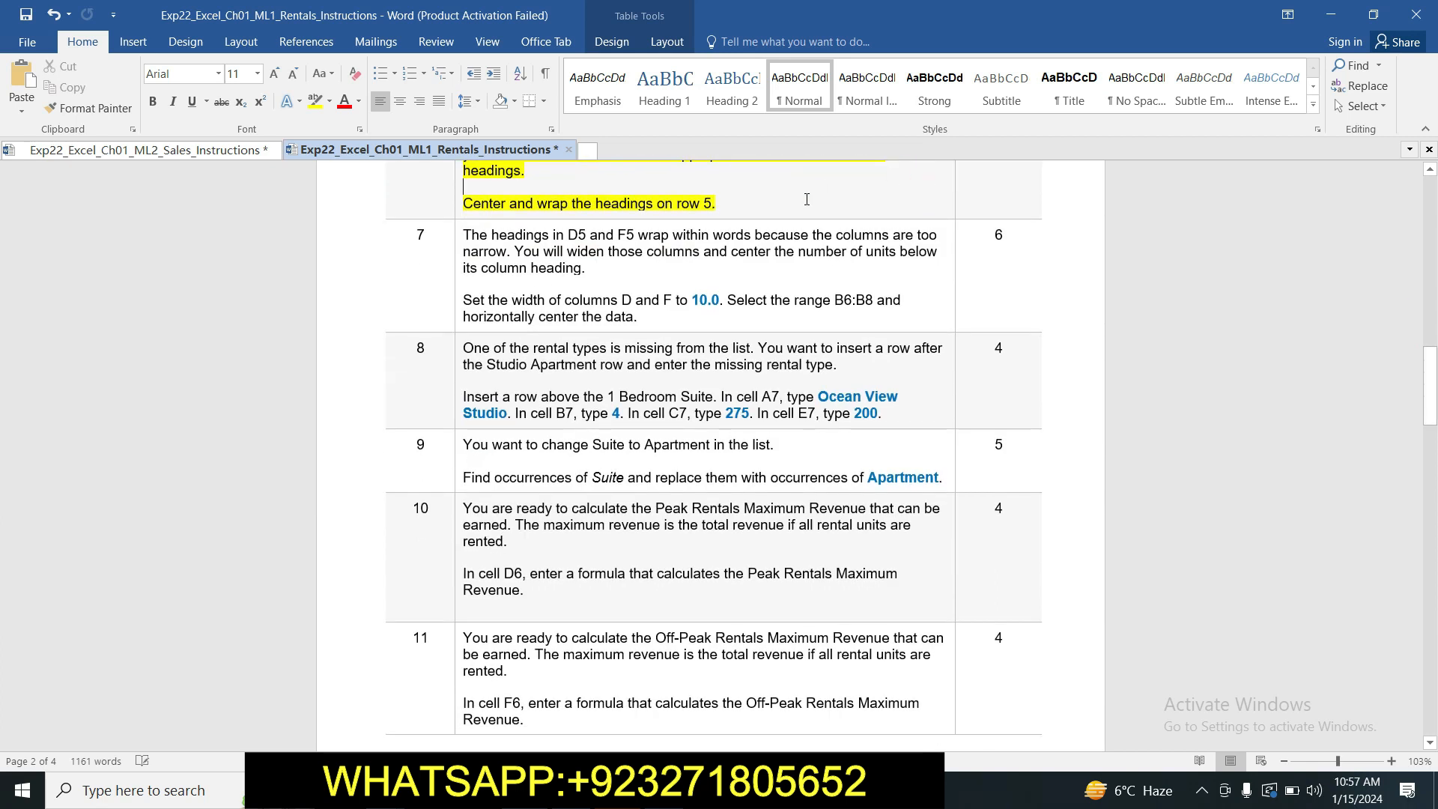
left_click_drag(463, 235, 638, 318)
left_click(315, 101)
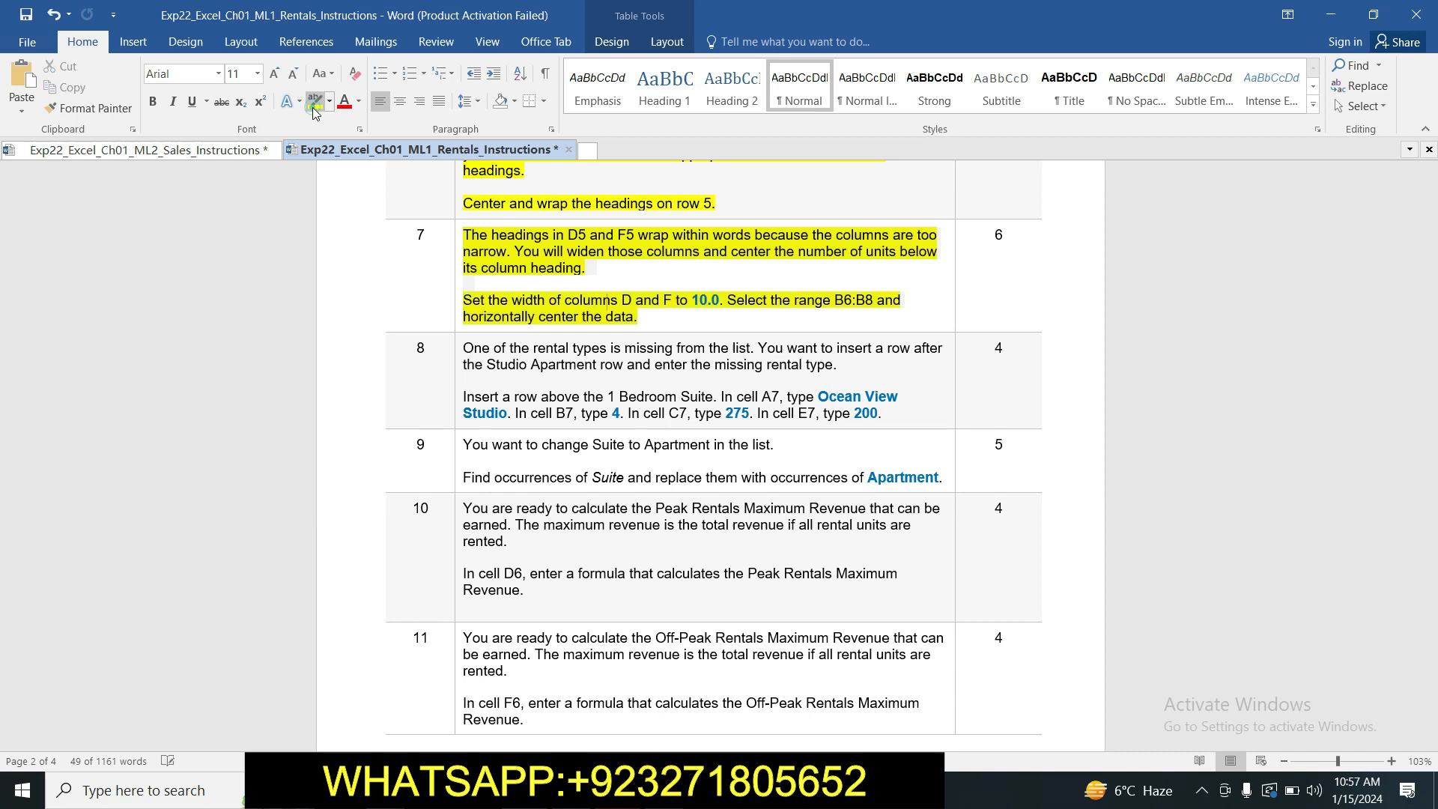
left_click(506, 252)
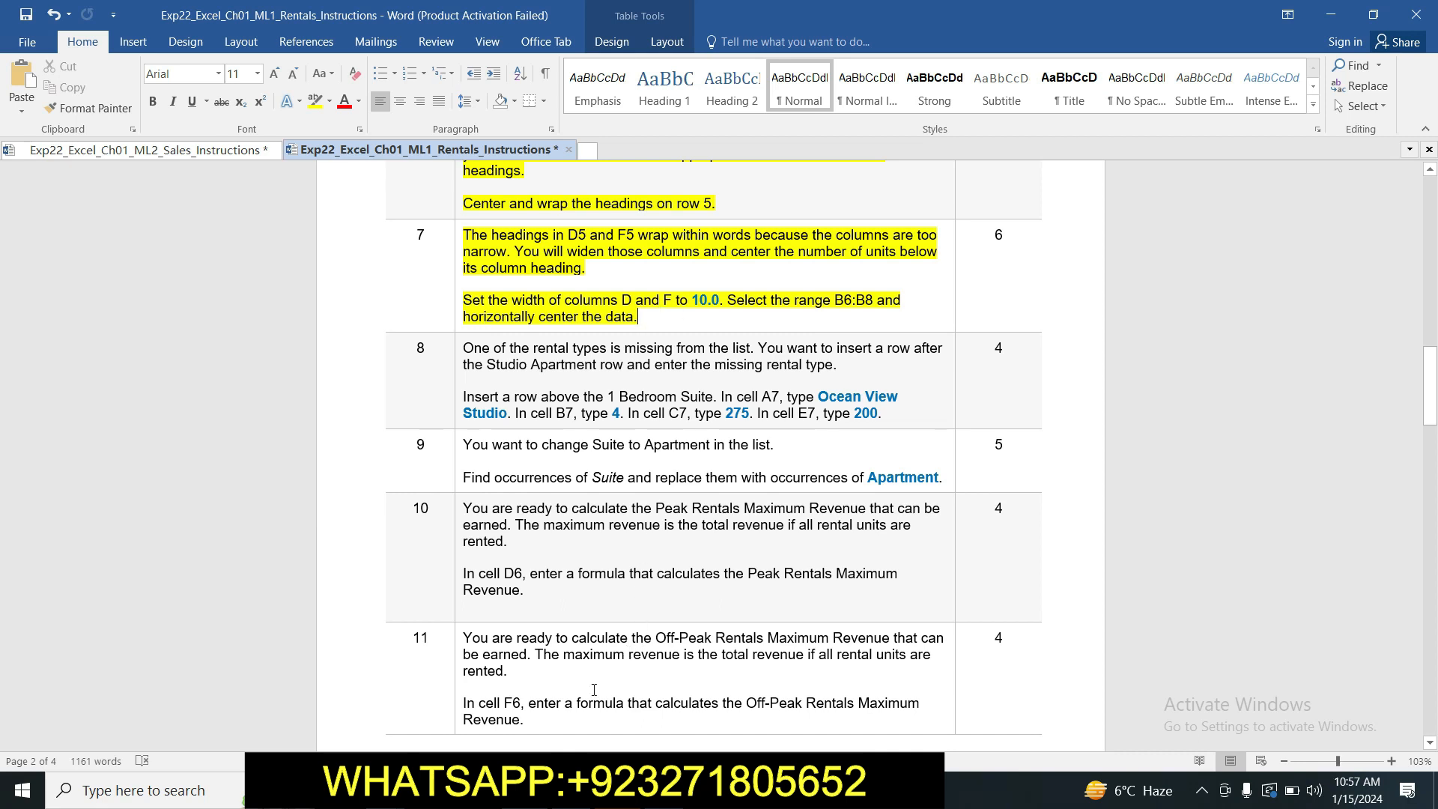
Switch to the Excel rentals workbook and set the width of column F to 10.00.
key("alt+Tab")
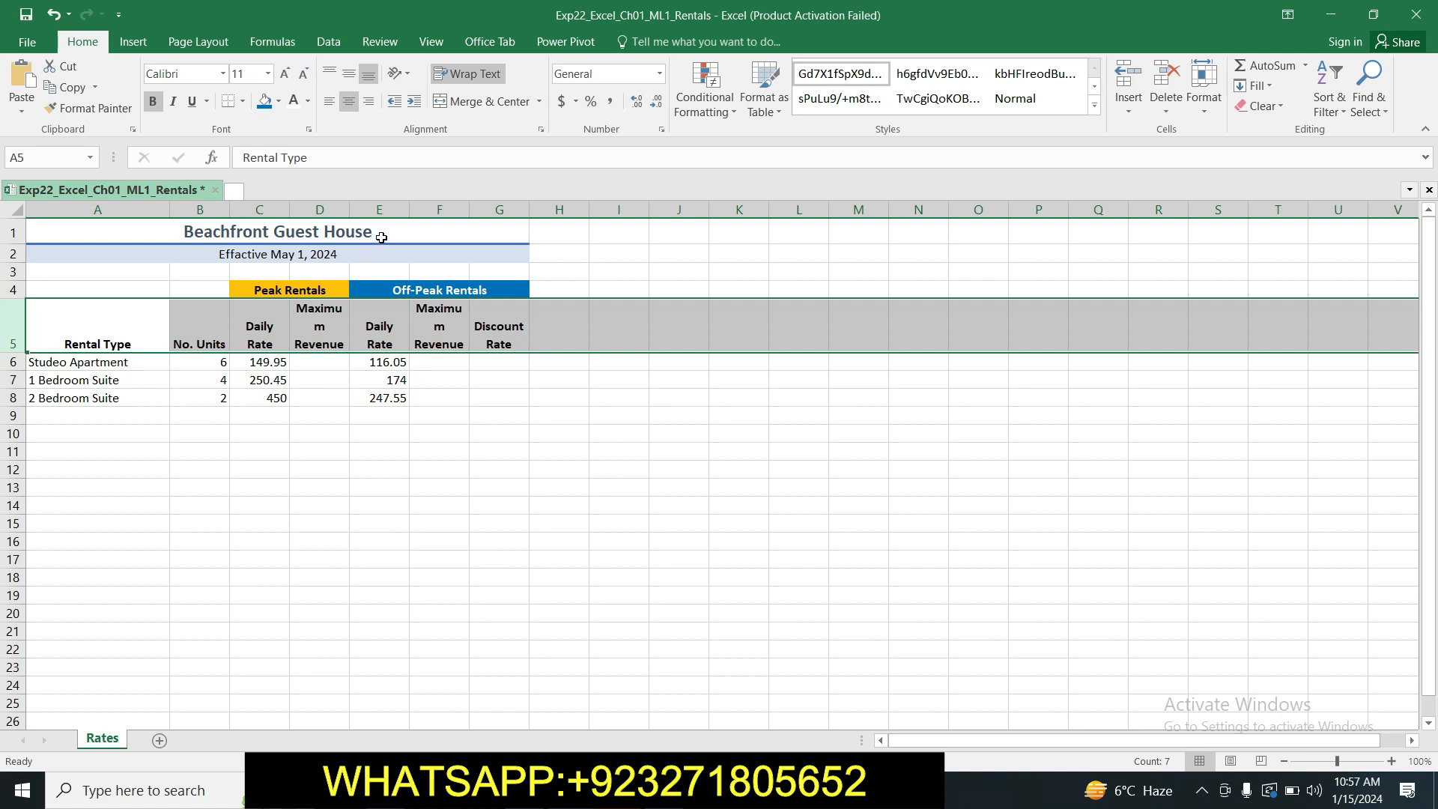
left_click(447, 209)
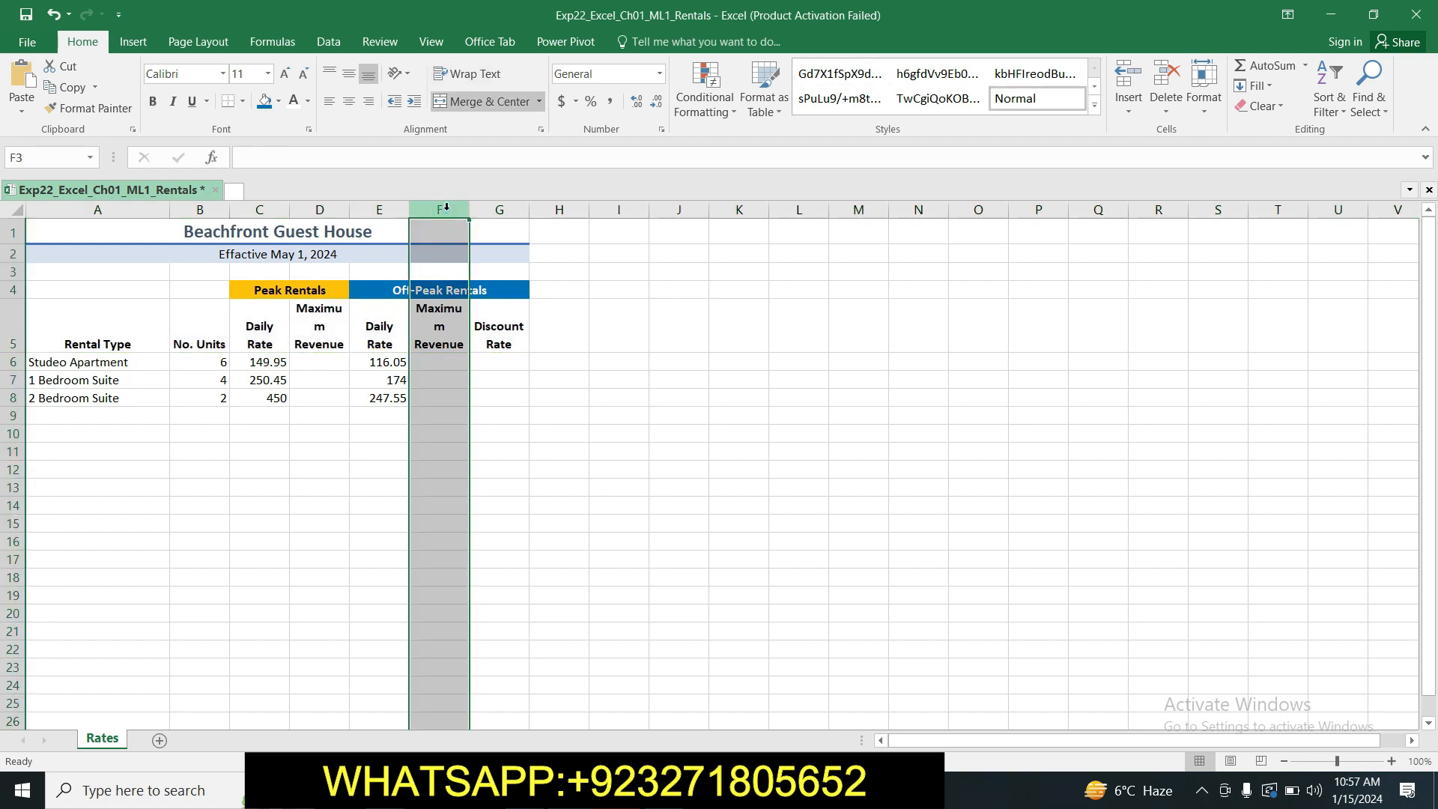
right_click(447, 208)
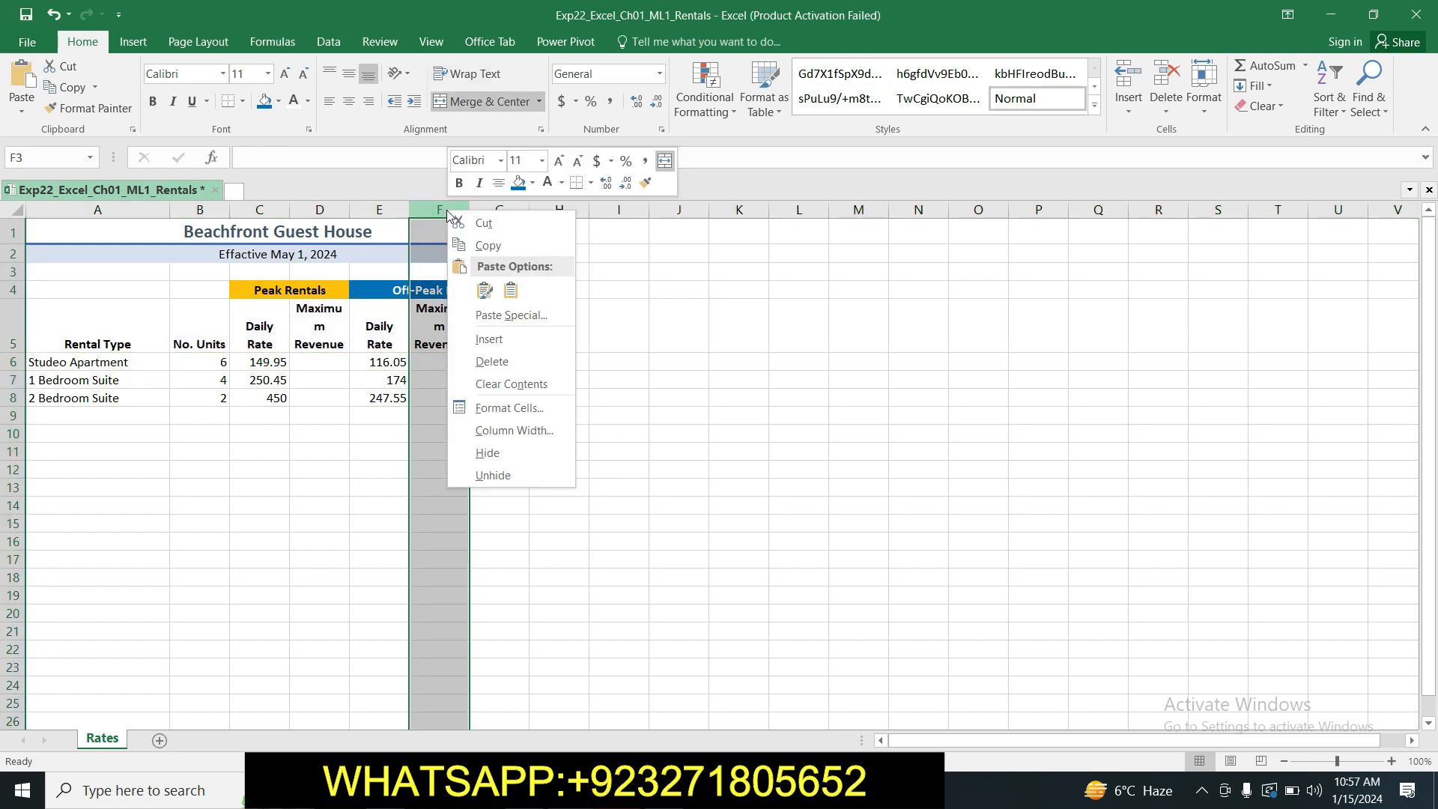
left_click(500, 430)
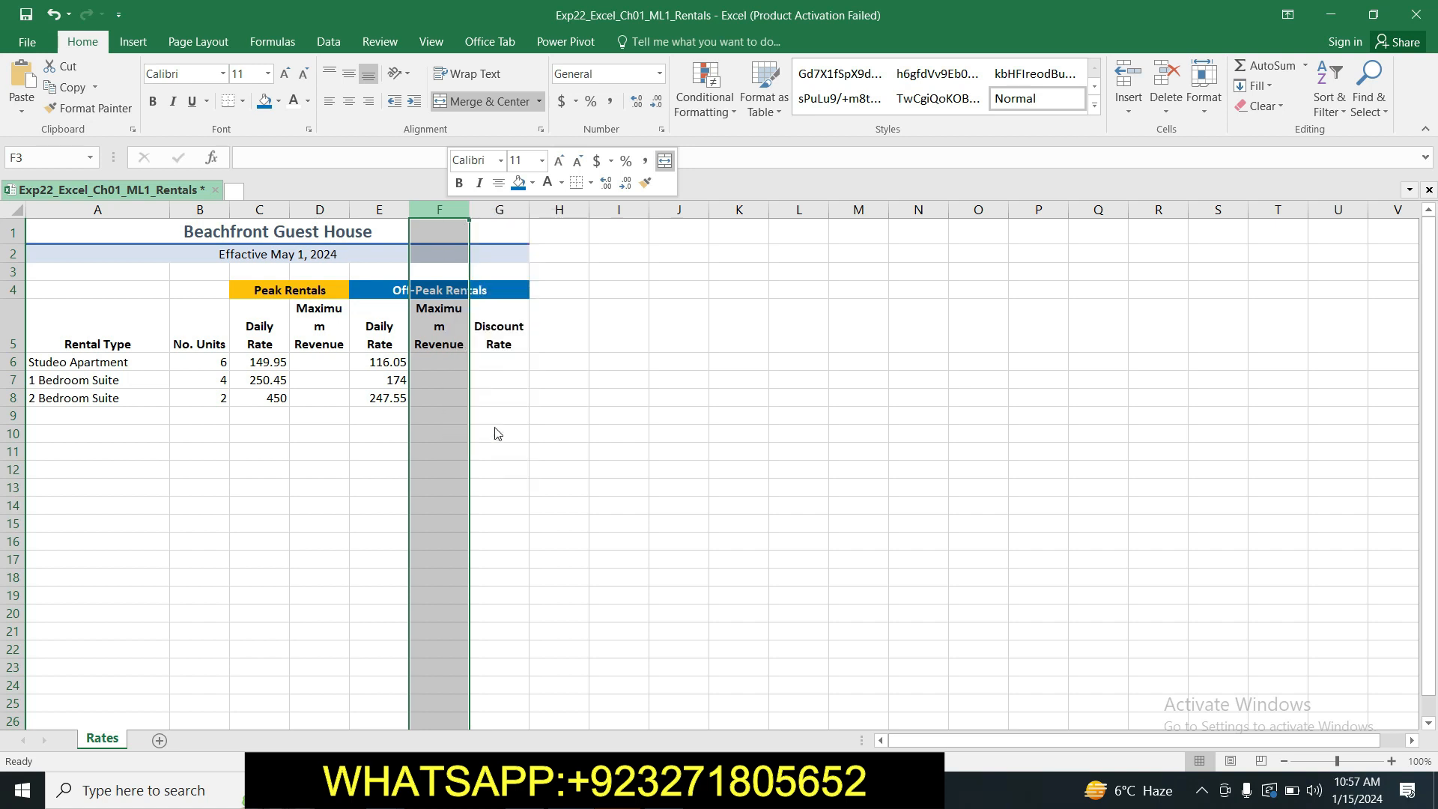
key("BackSpace")
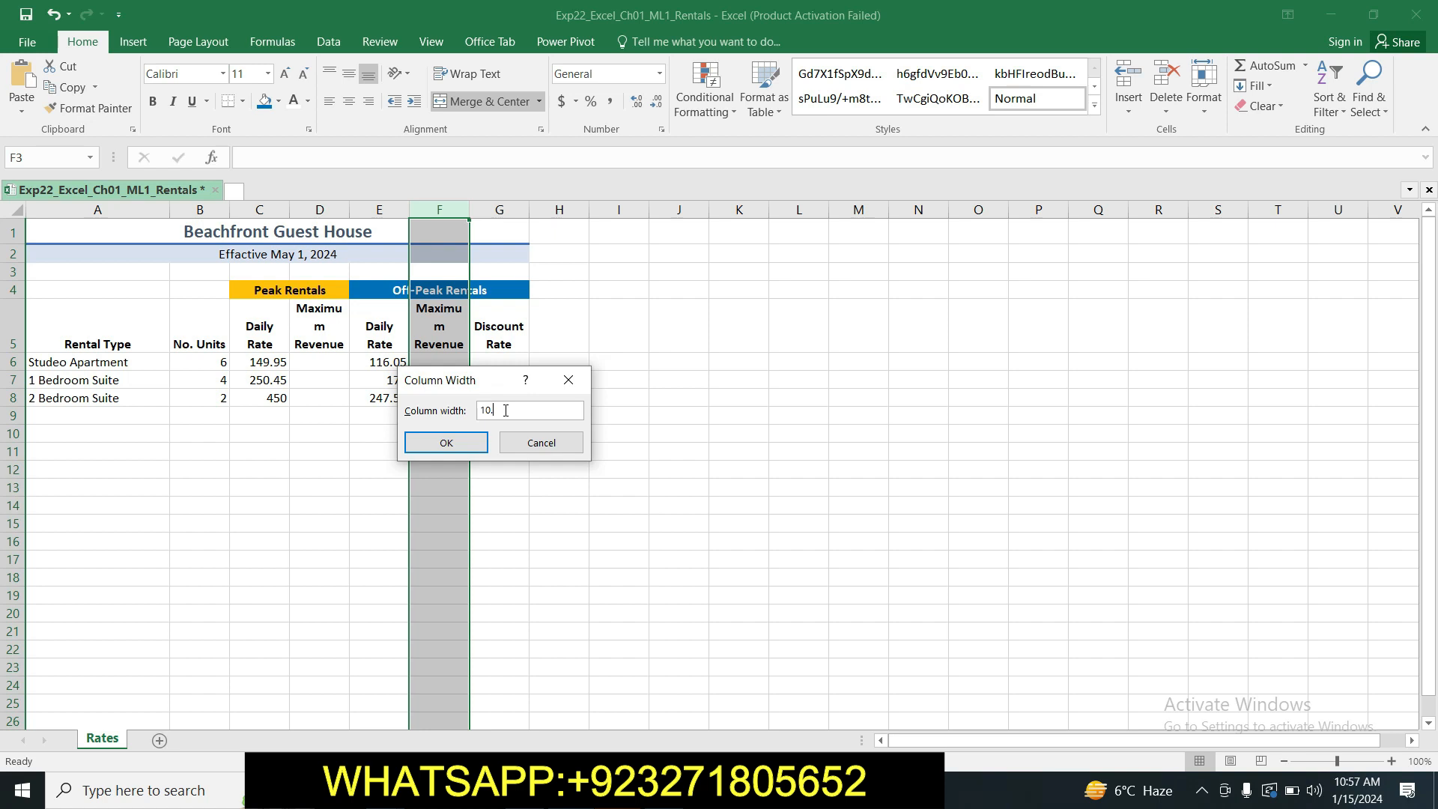
left_click(467, 447)
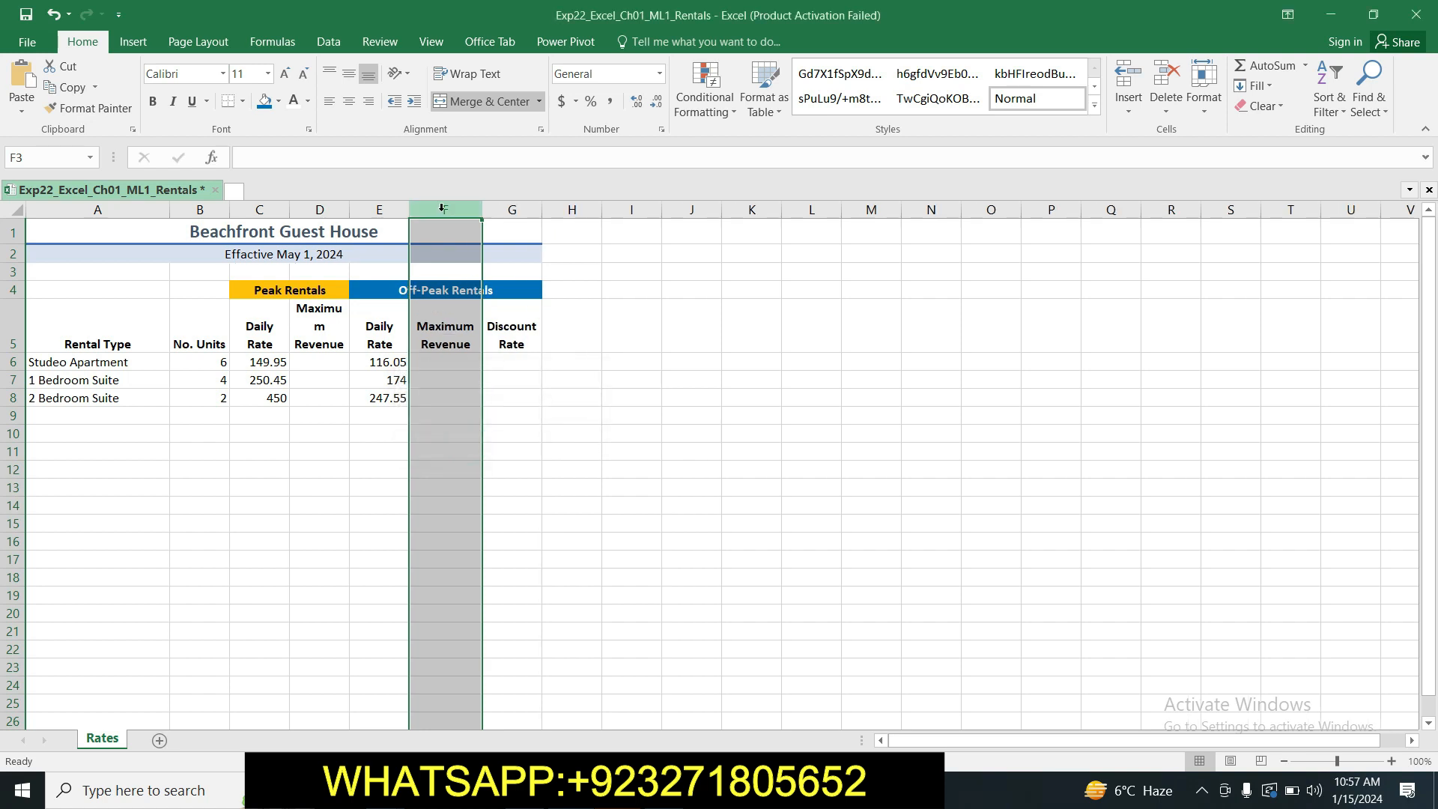
left_click(515, 411)
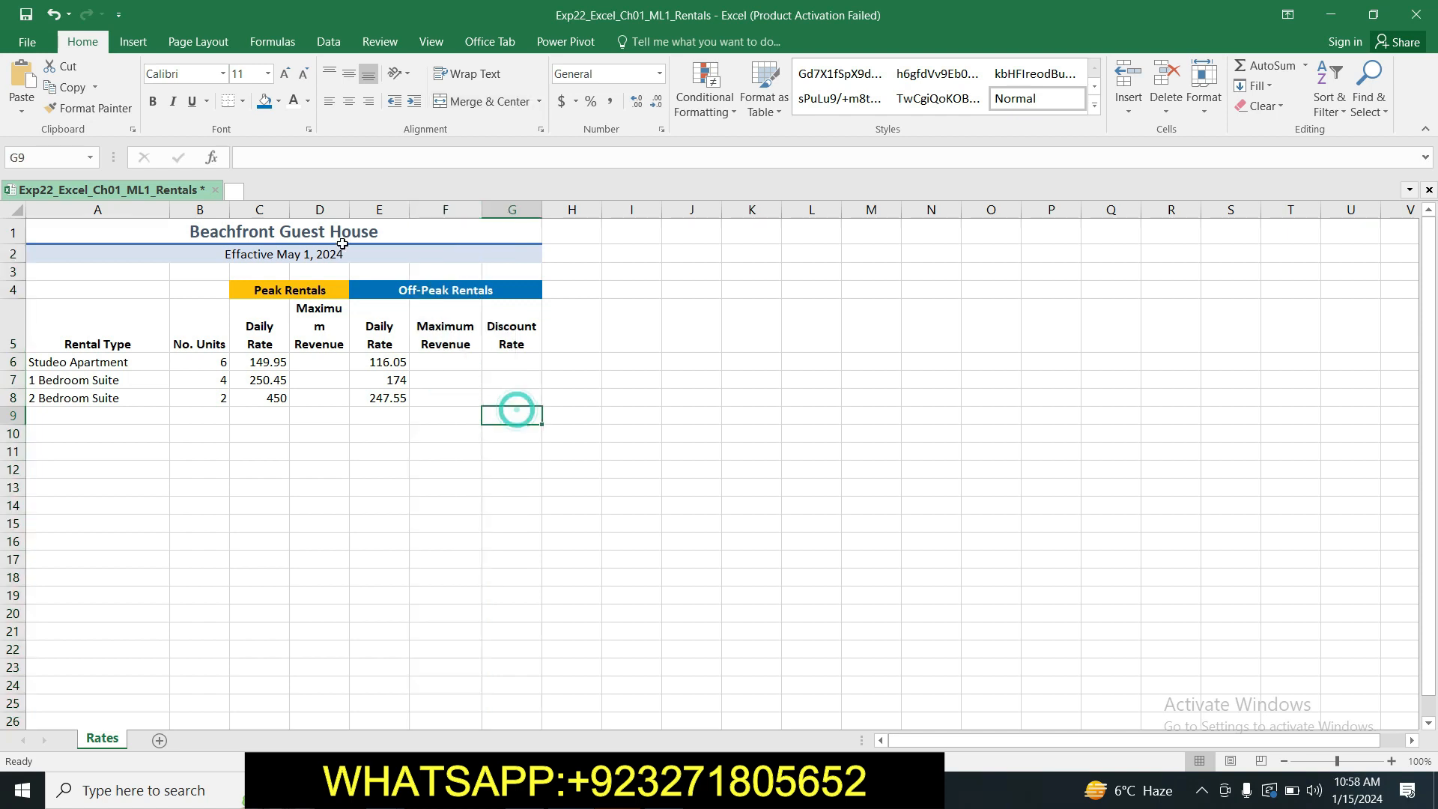
Set the width of column D to 10.00.
left_click(322, 208)
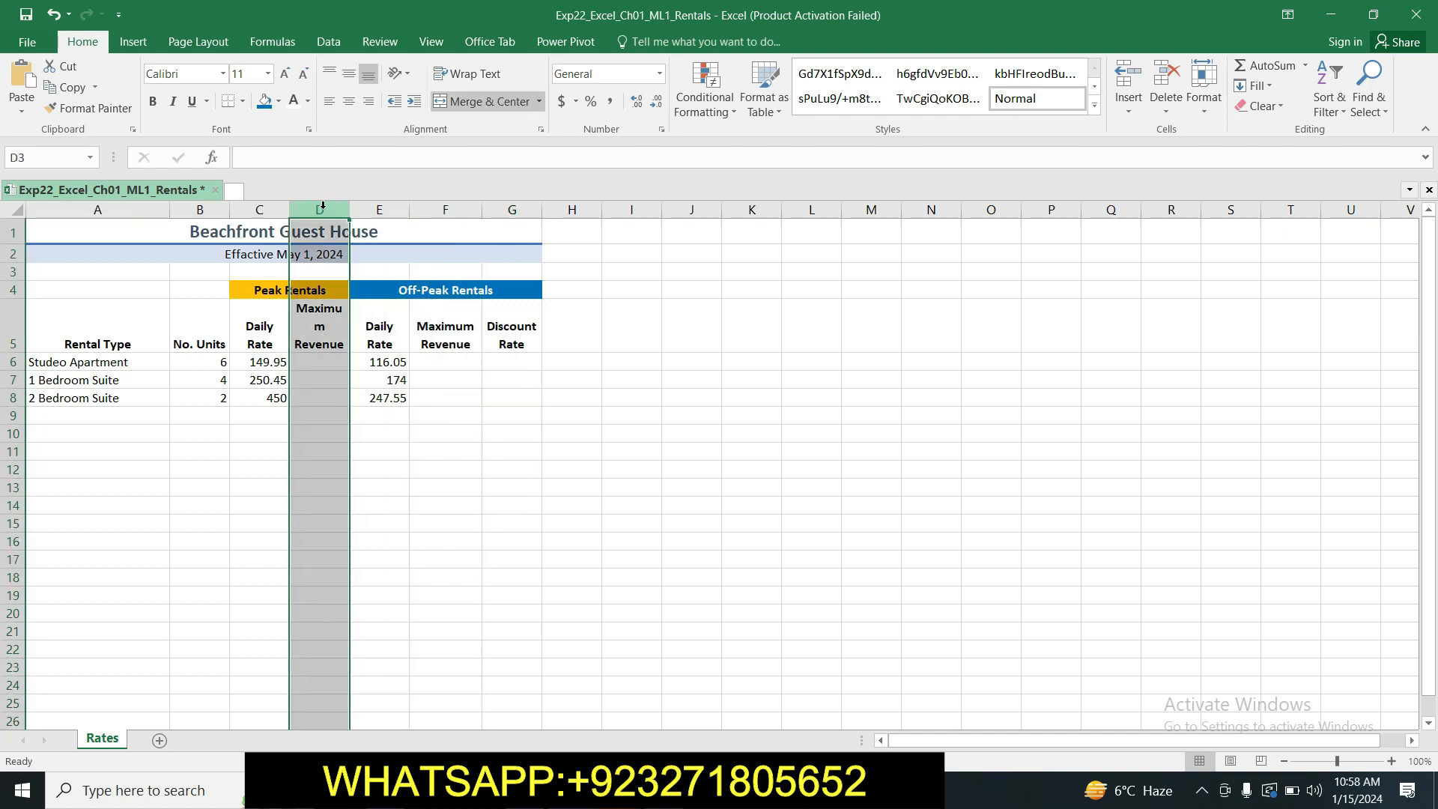
right_click(323, 206)
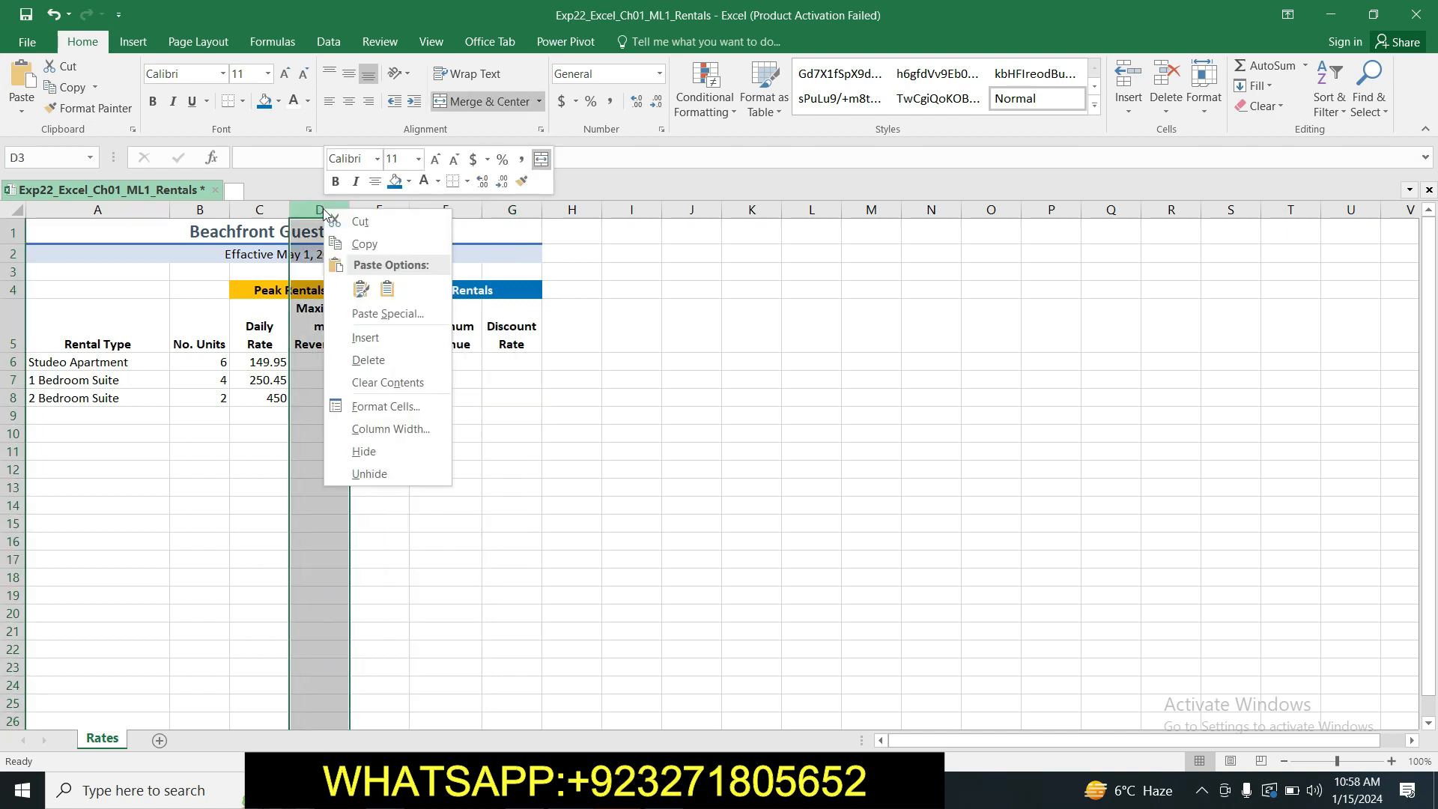
left_click(369, 427)
key("BackSpace")
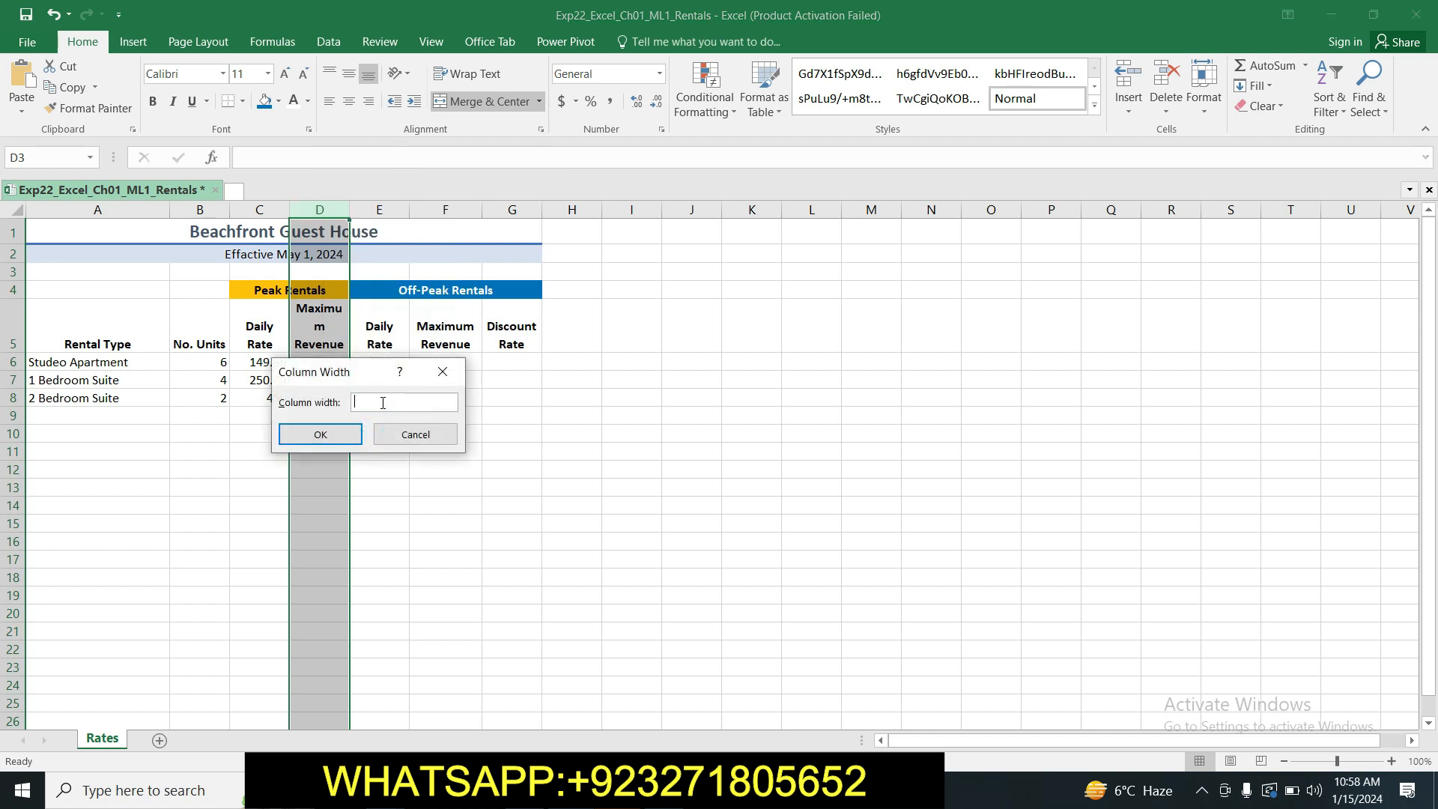
type("10.00")
left_click(349, 435)
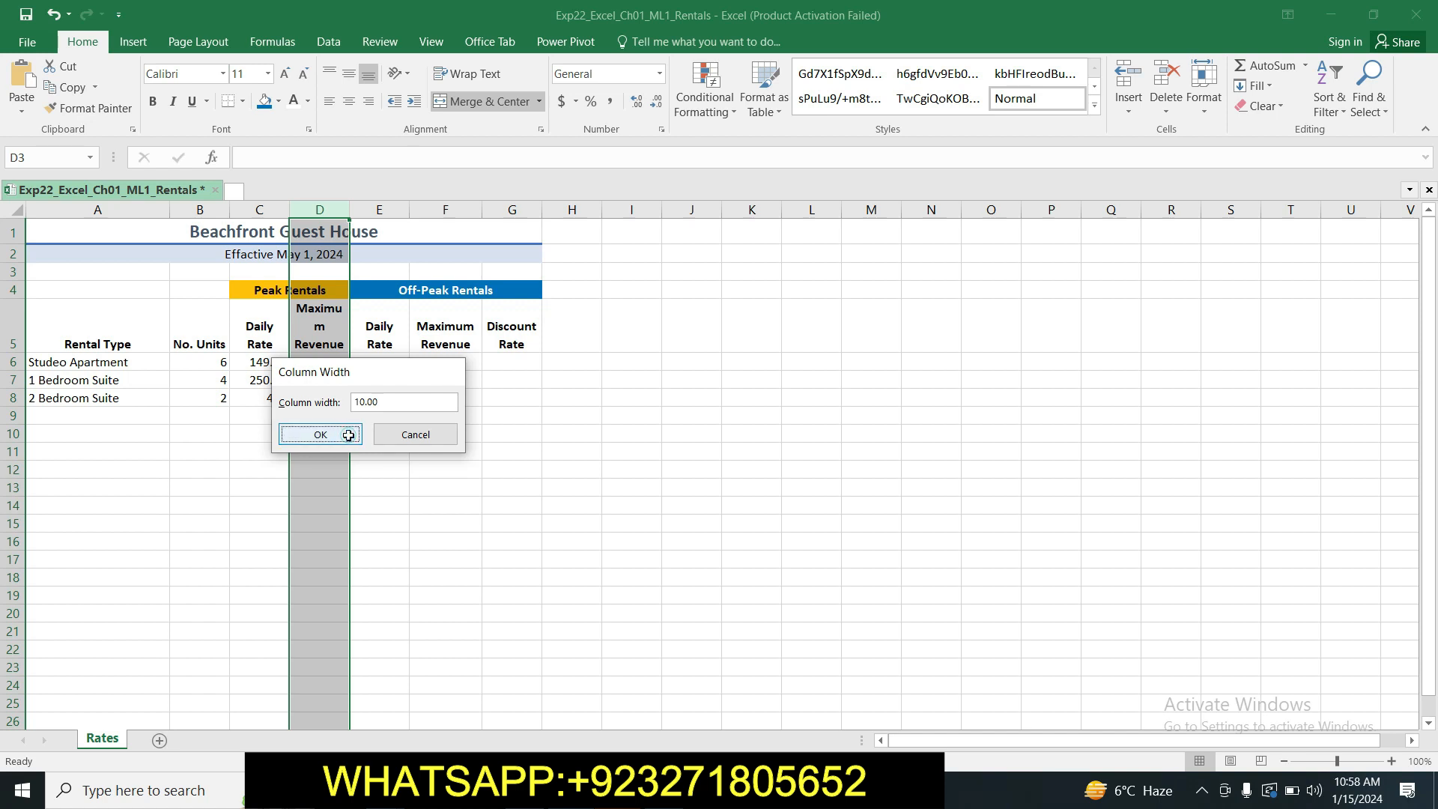
left_click(477, 452)
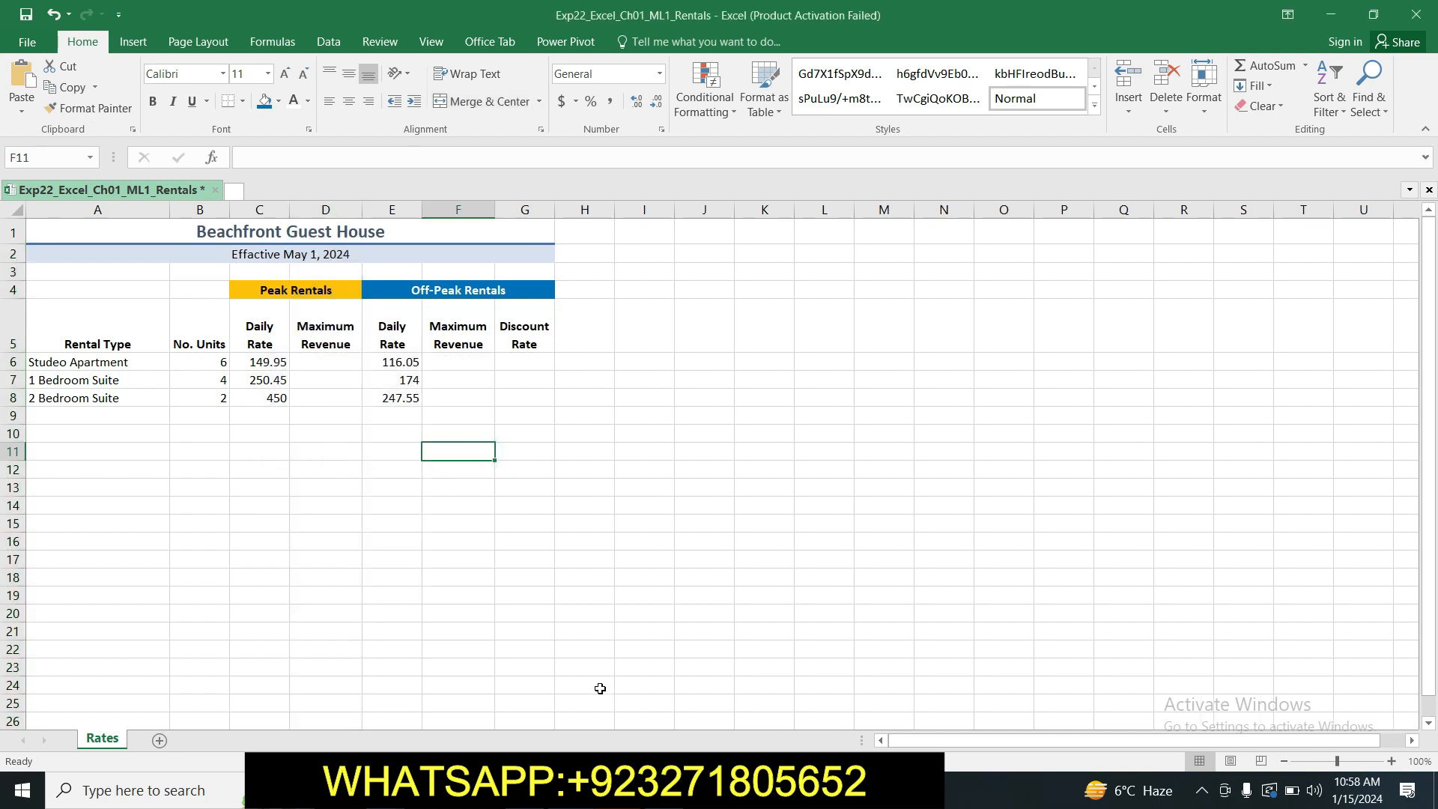
Copy the range reference B6:B8 from step 7 of the Word instructions, then select that range in Excel and center it horizontally.
key("alt+Tab")
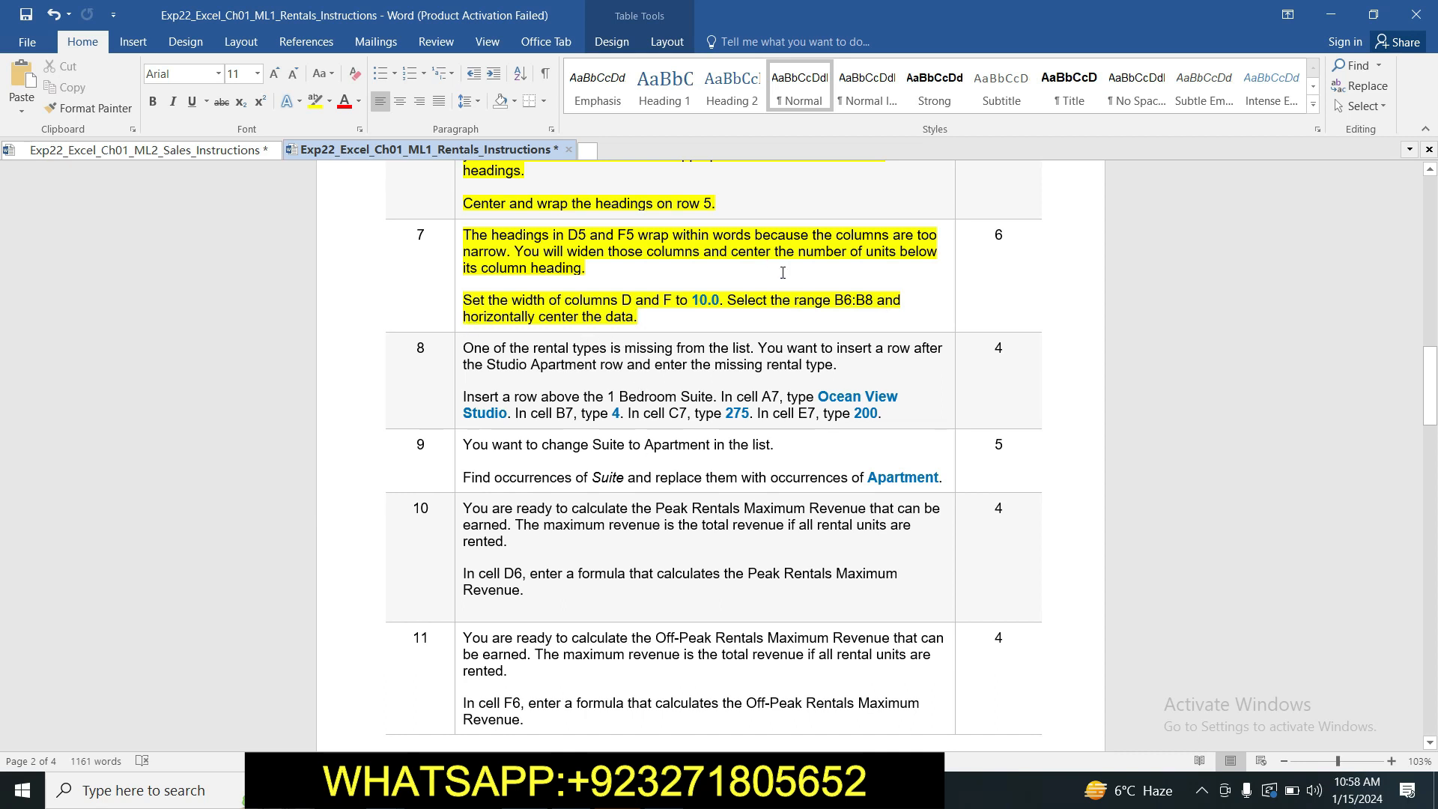
left_click_drag(835, 300, 873, 302)
key("ctrl+c")
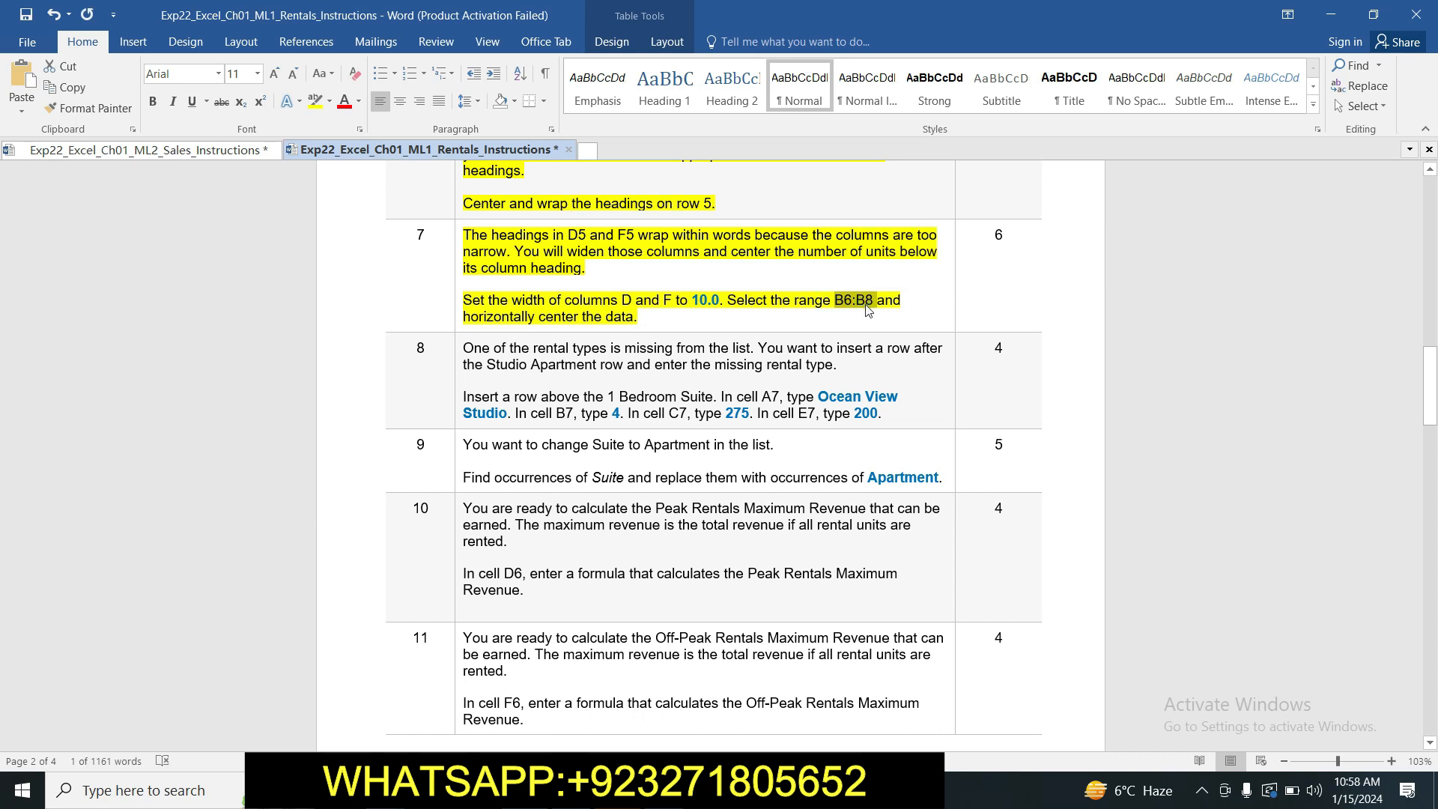
left_click(554, 790)
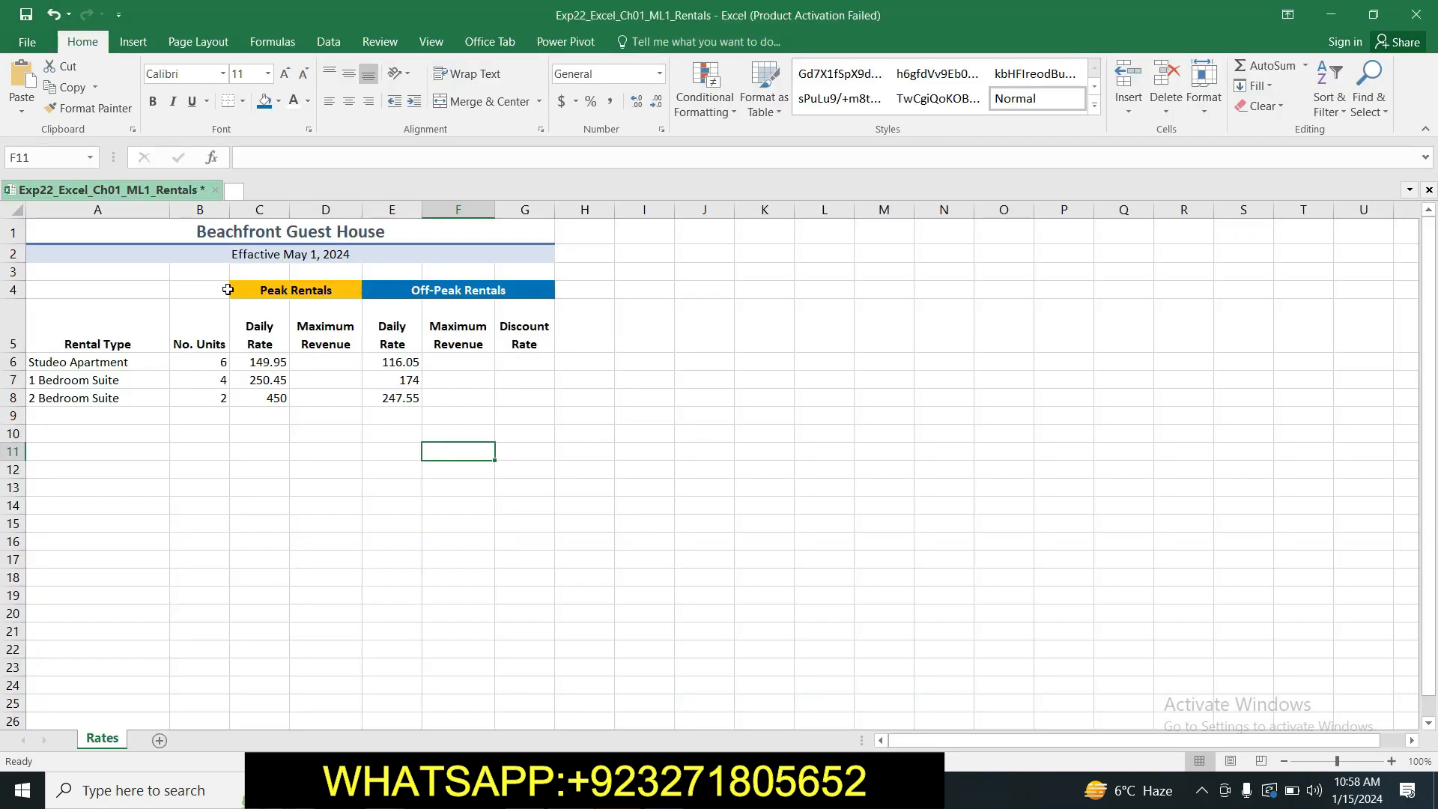
left_click(30, 158)
key("ctrl+v")
key("Return")
type("6 4 2")
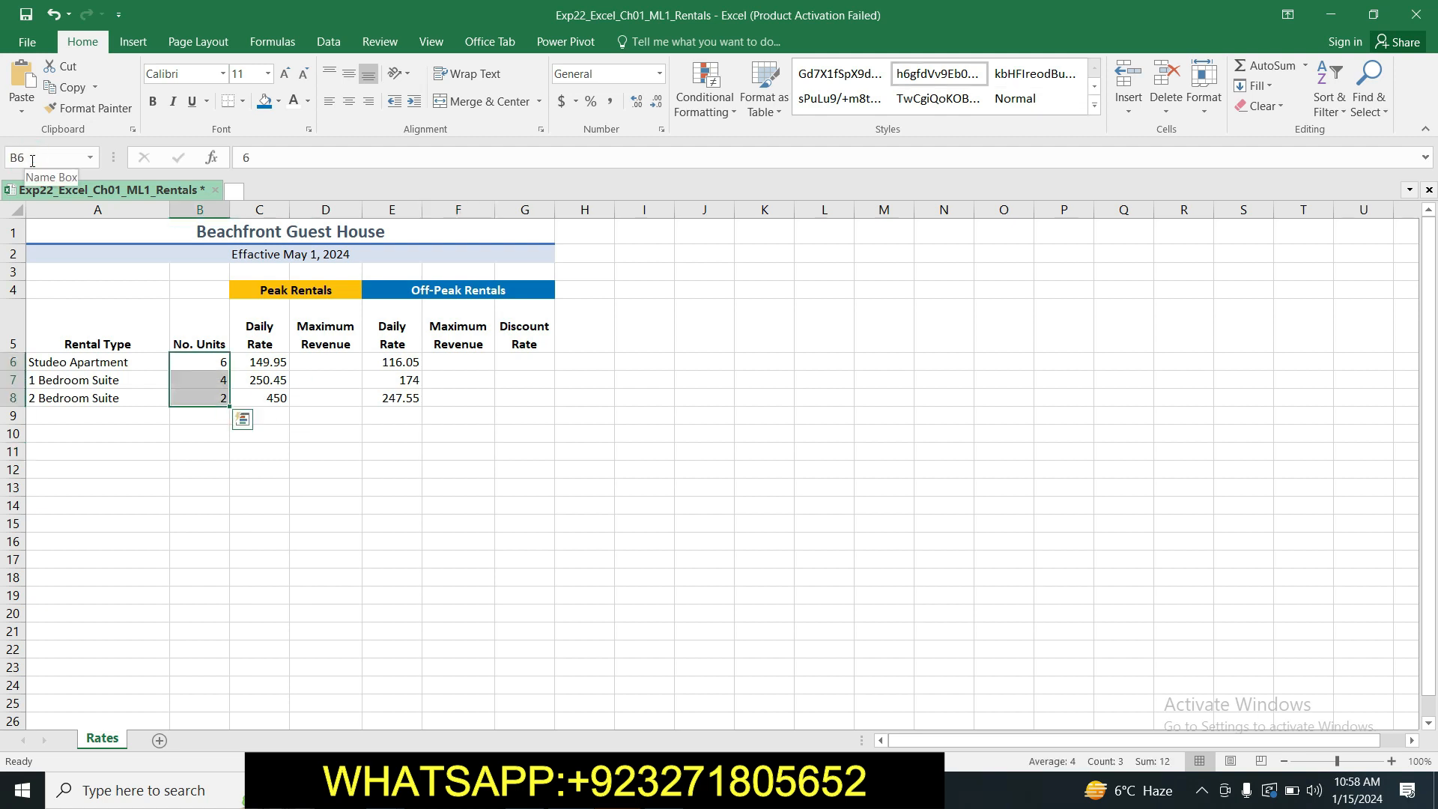
left_click(541, 131)
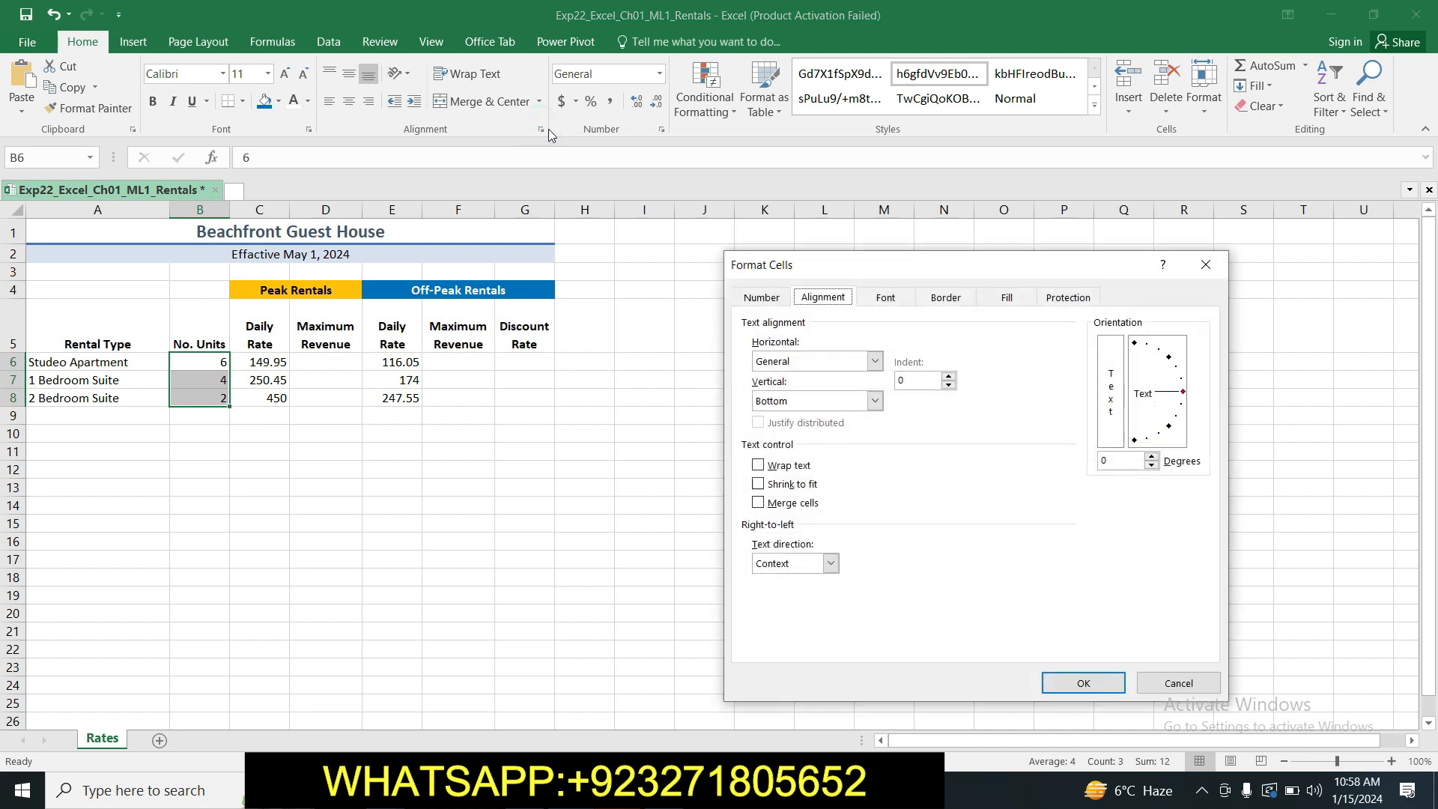
left_click(875, 362)
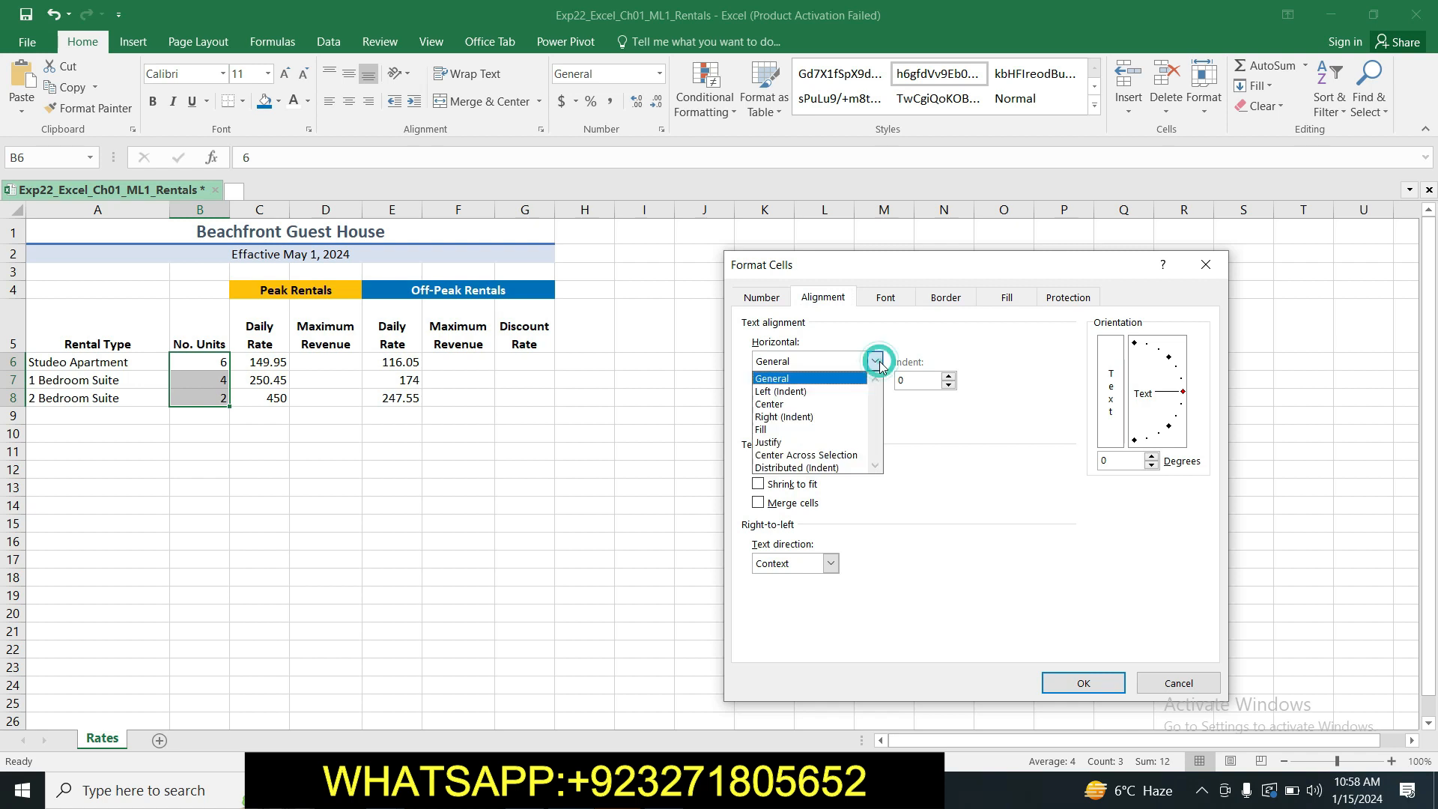
left_click(811, 405)
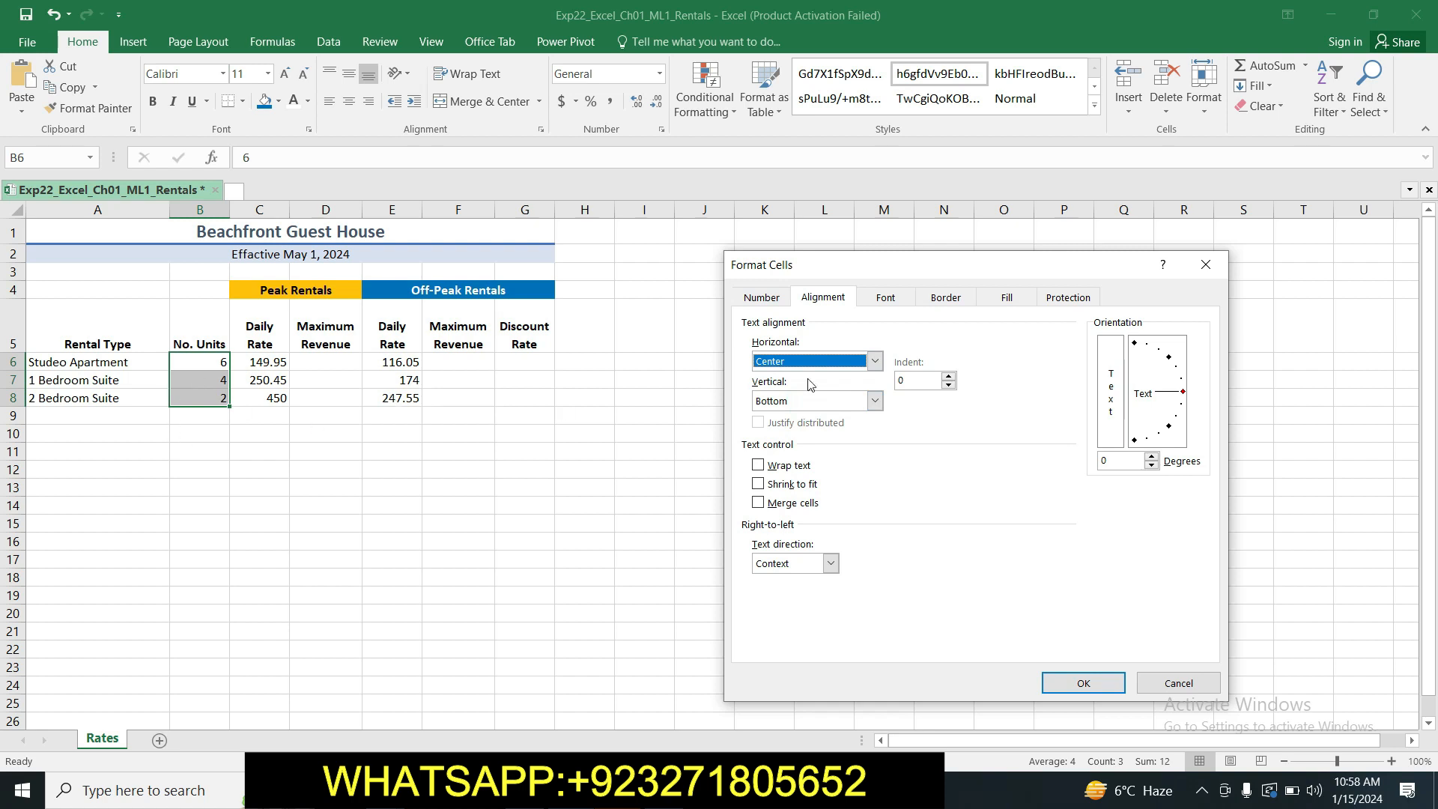
left_click(1086, 682)
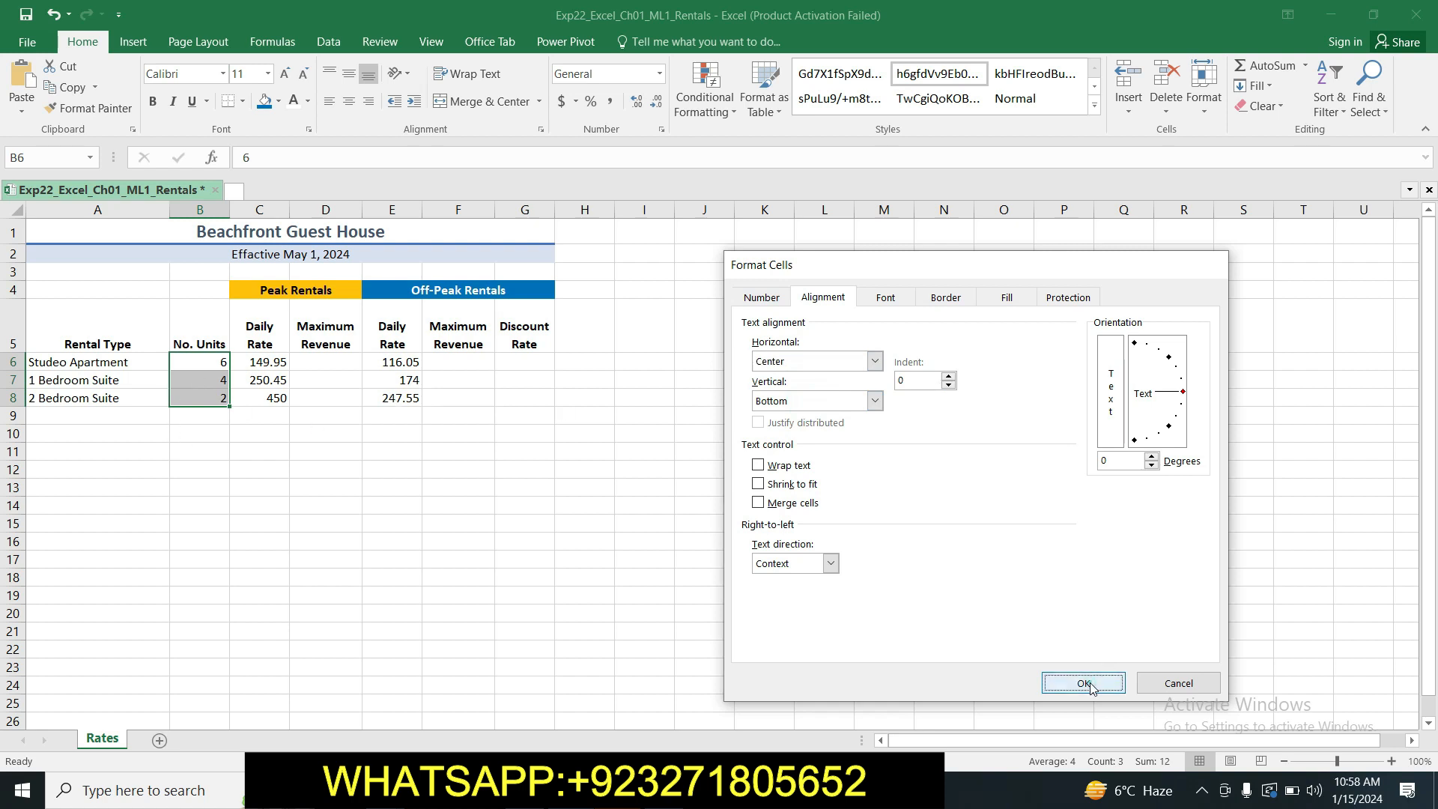
left_click(424, 413)
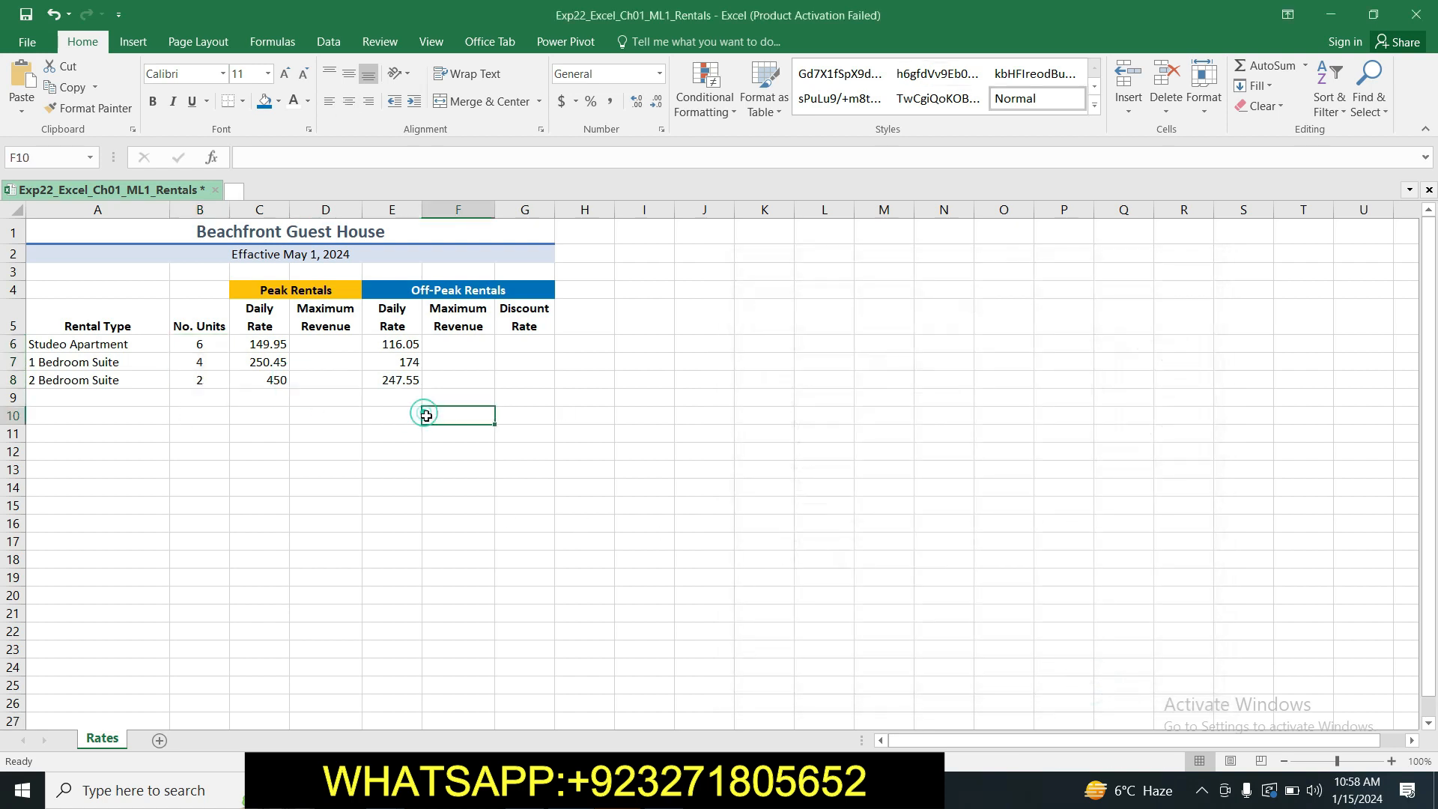
Return to the Word instructions and highlight the step 8 text in yellow.
left_click(575, 789)
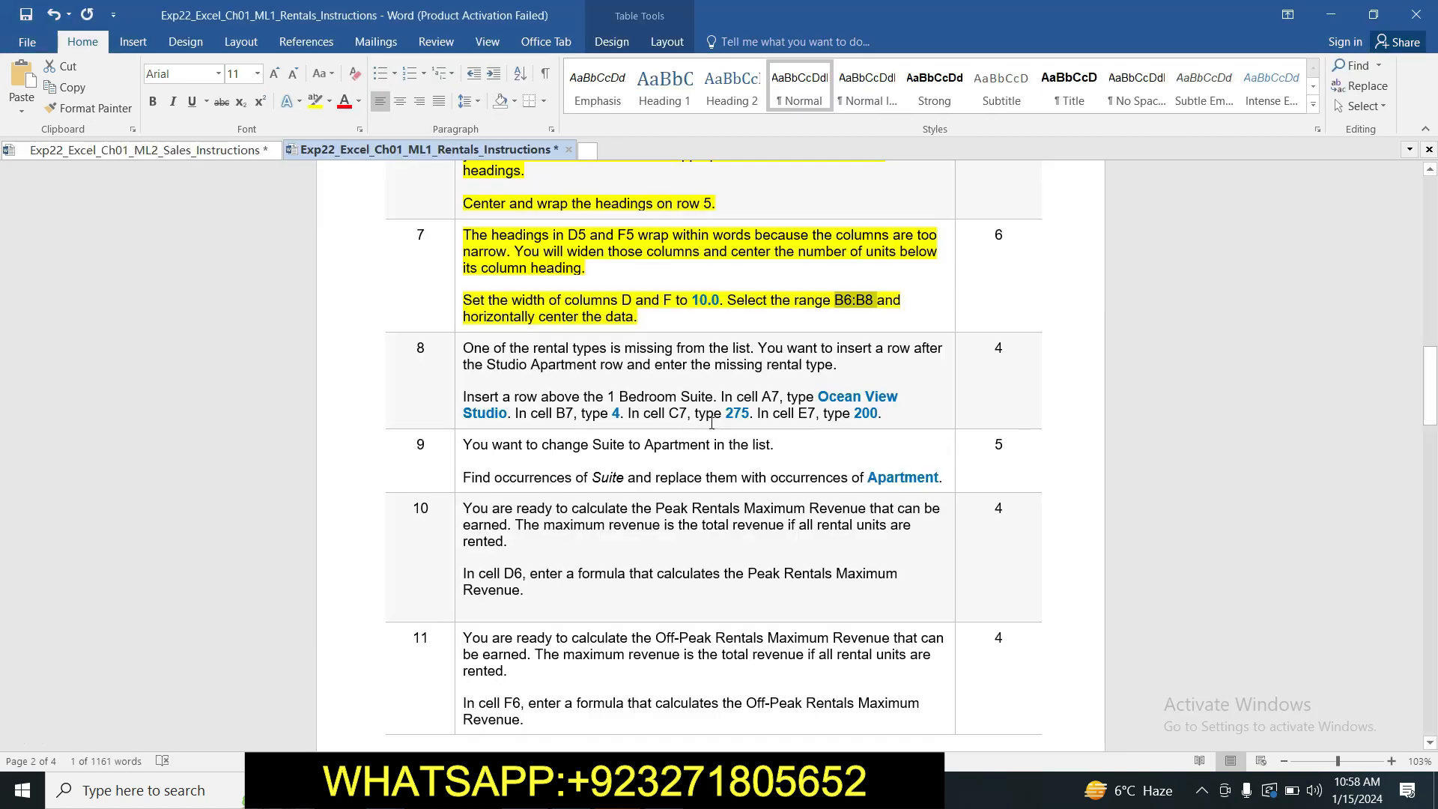
left_click_drag(465, 346, 727, 350)
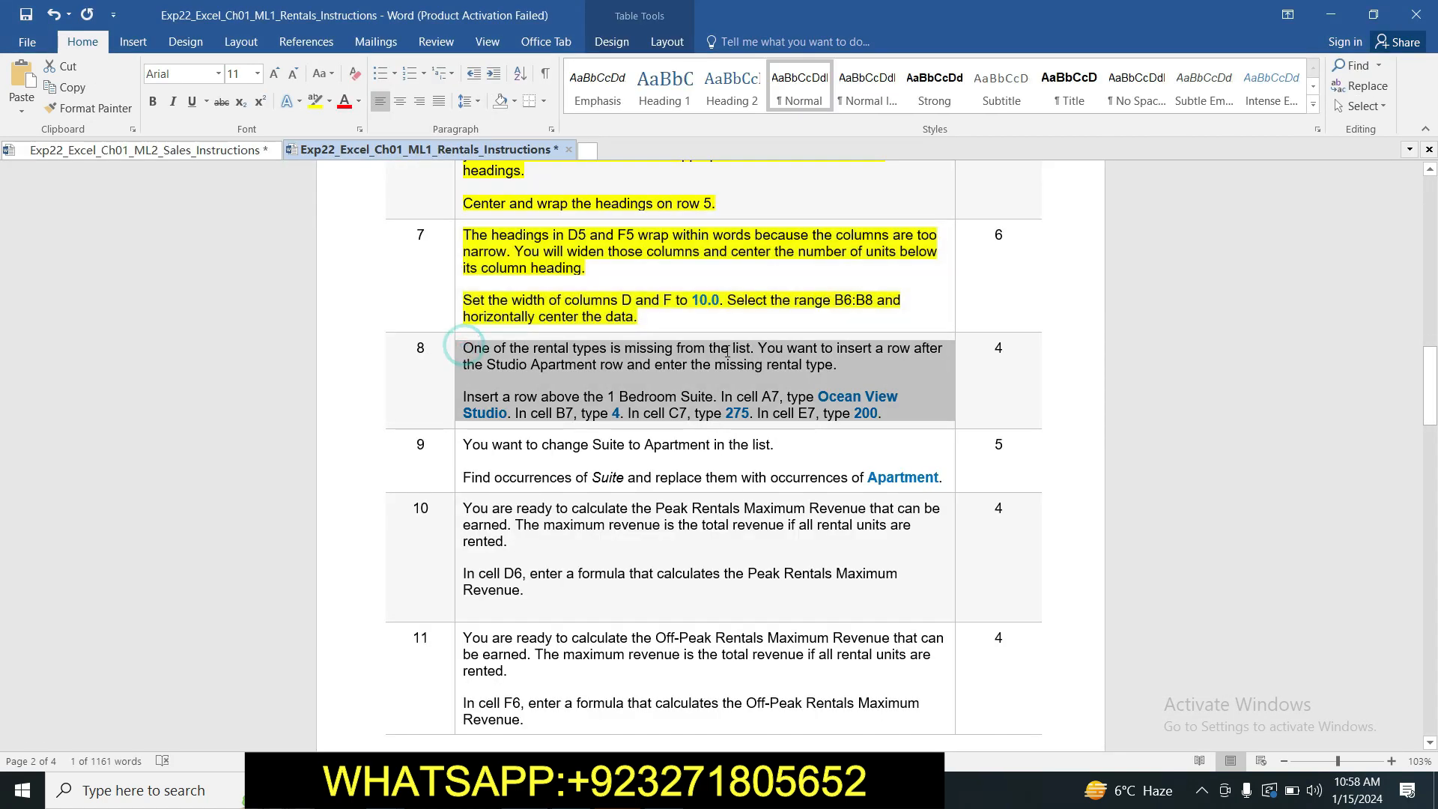
left_click(313, 101)
left_click_drag(1432, 372, 1434, 385)
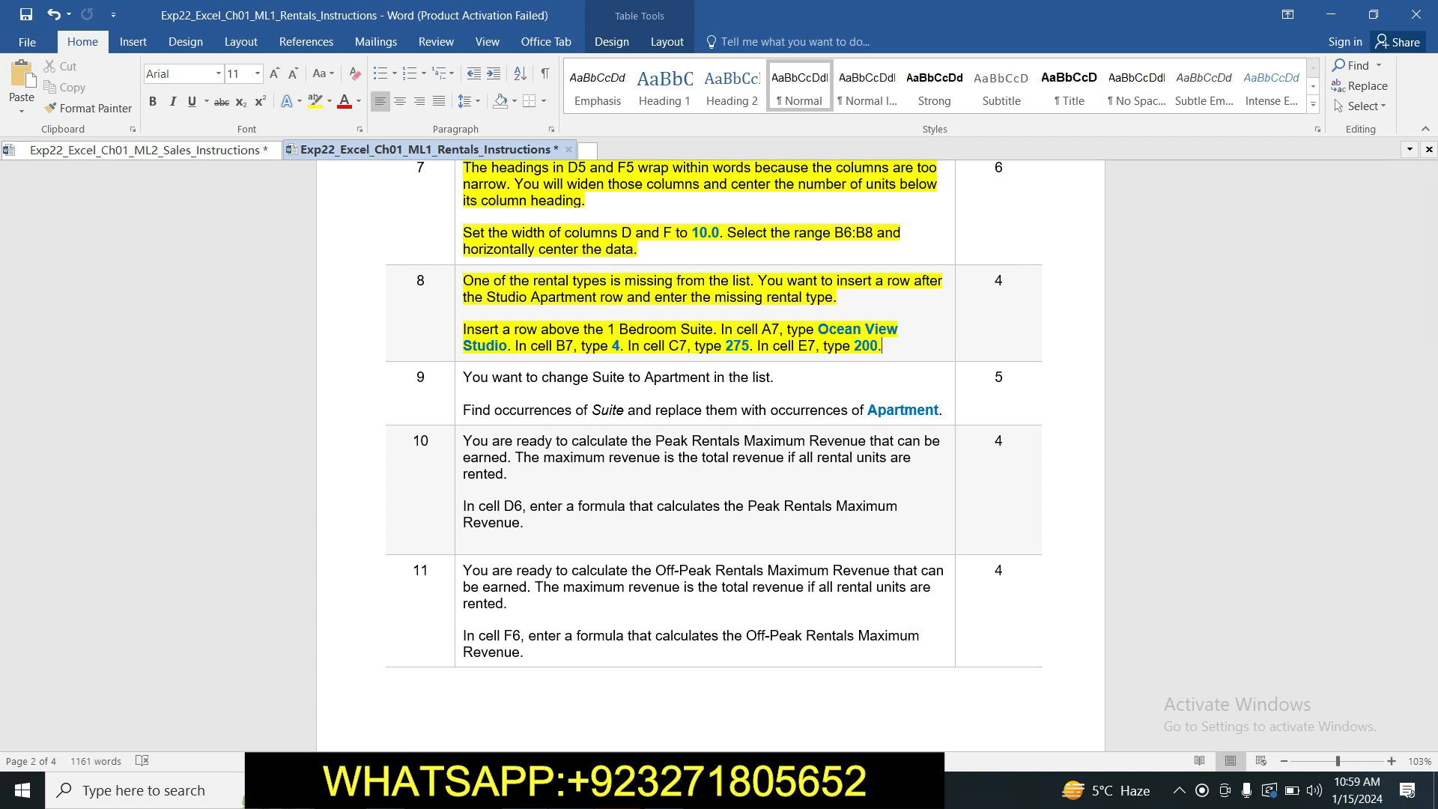
Switch to the Excel workbook and insert a blank row above the 1 Bedroom Suite row.
left_click(571, 790)
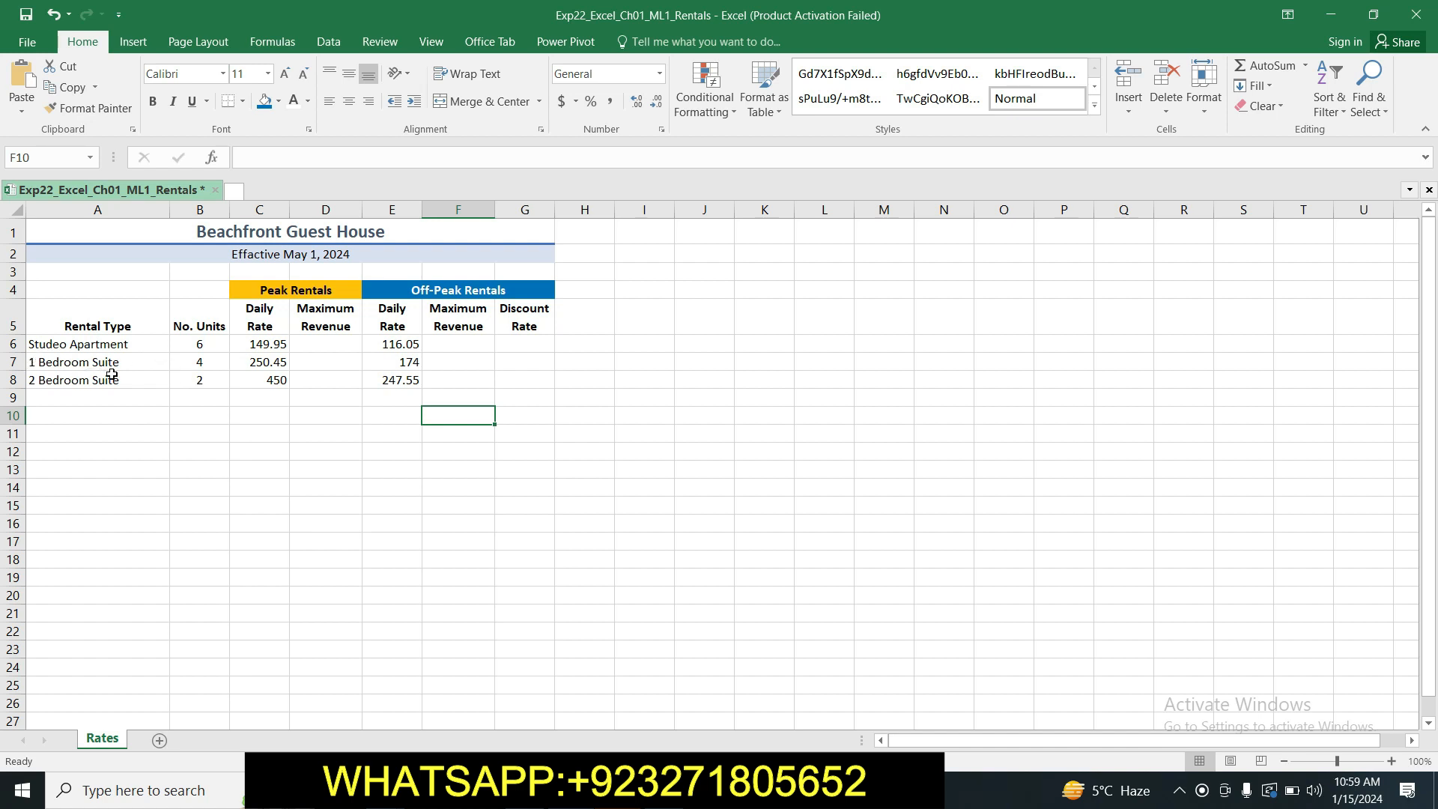
left_click(14, 362)
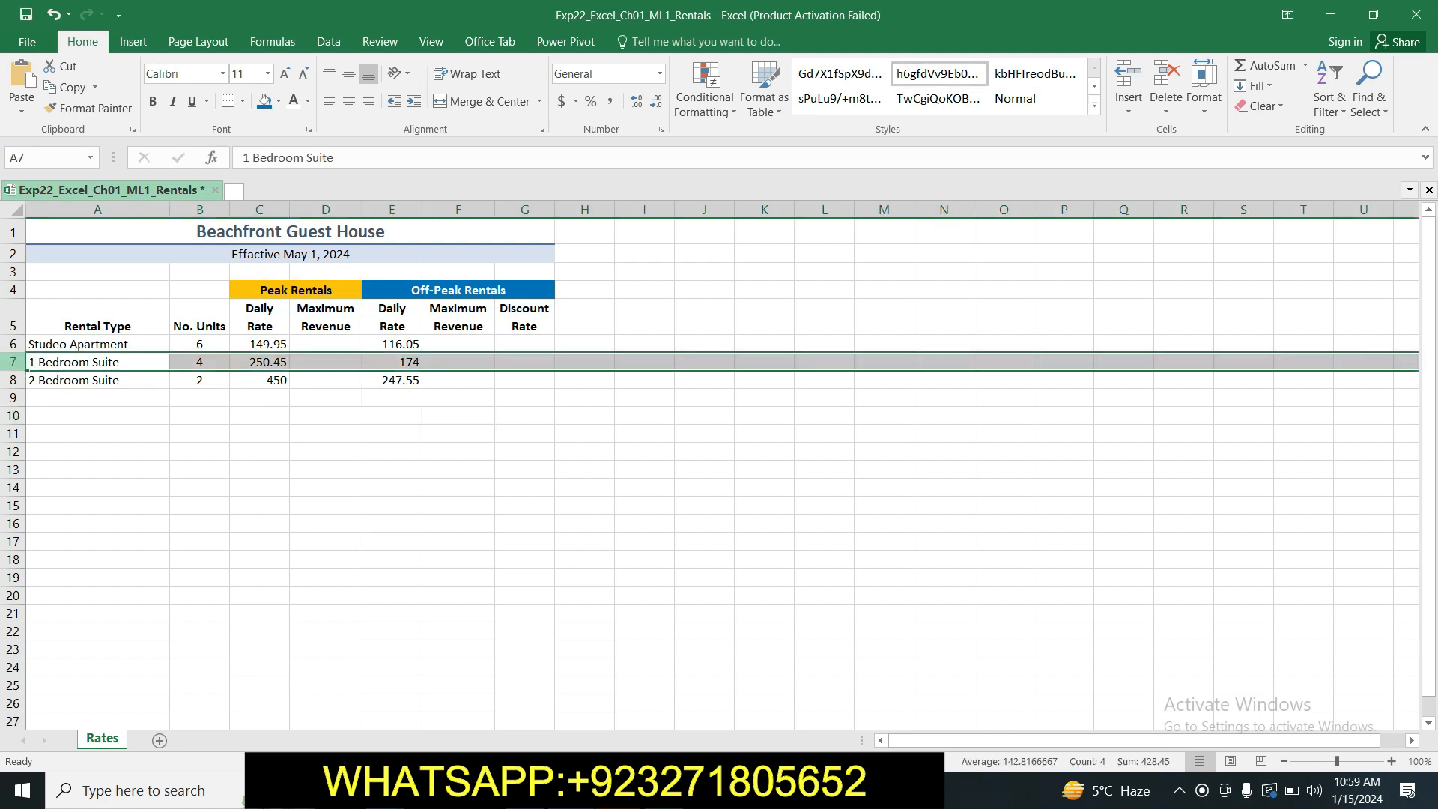
right_click(15, 363)
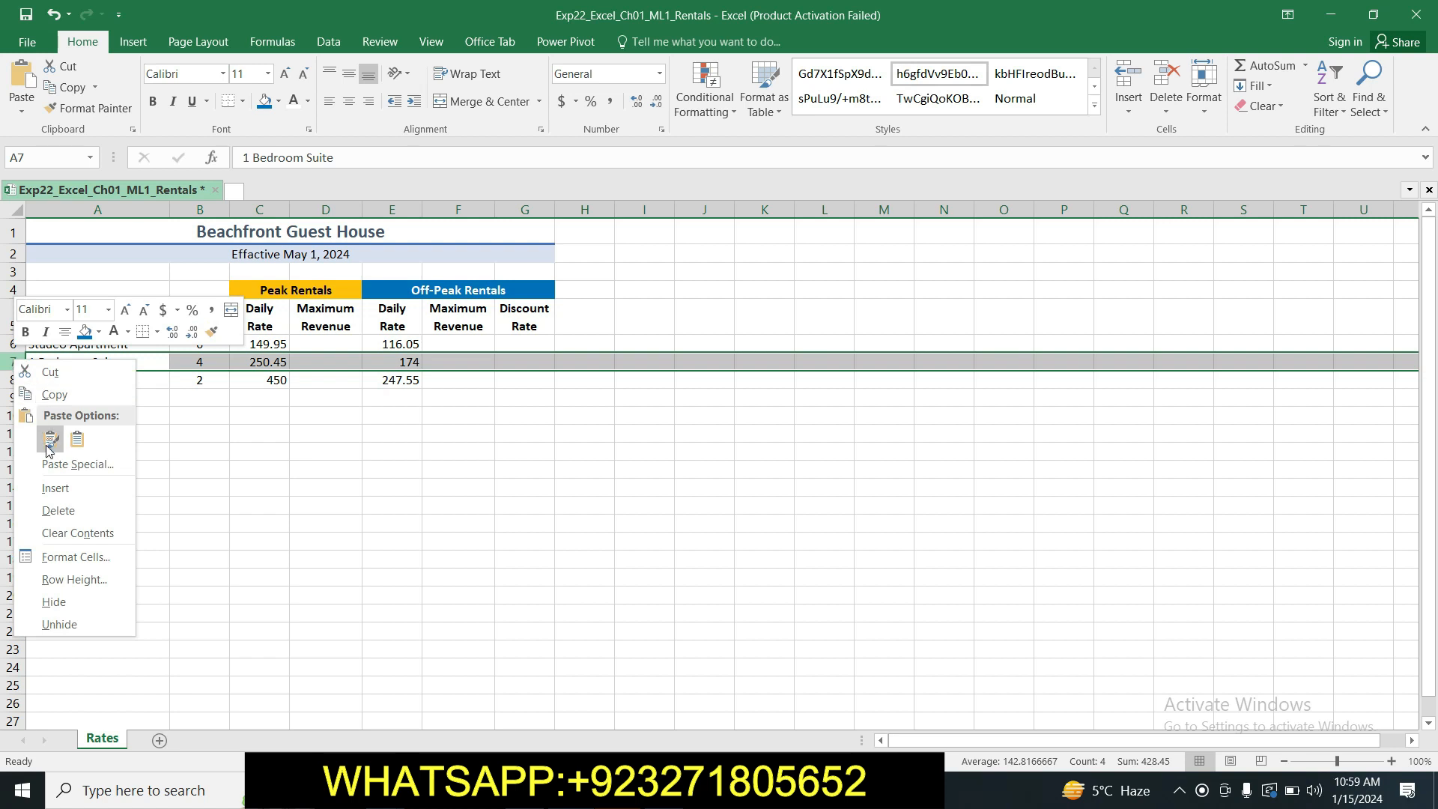
left_click(55, 485)
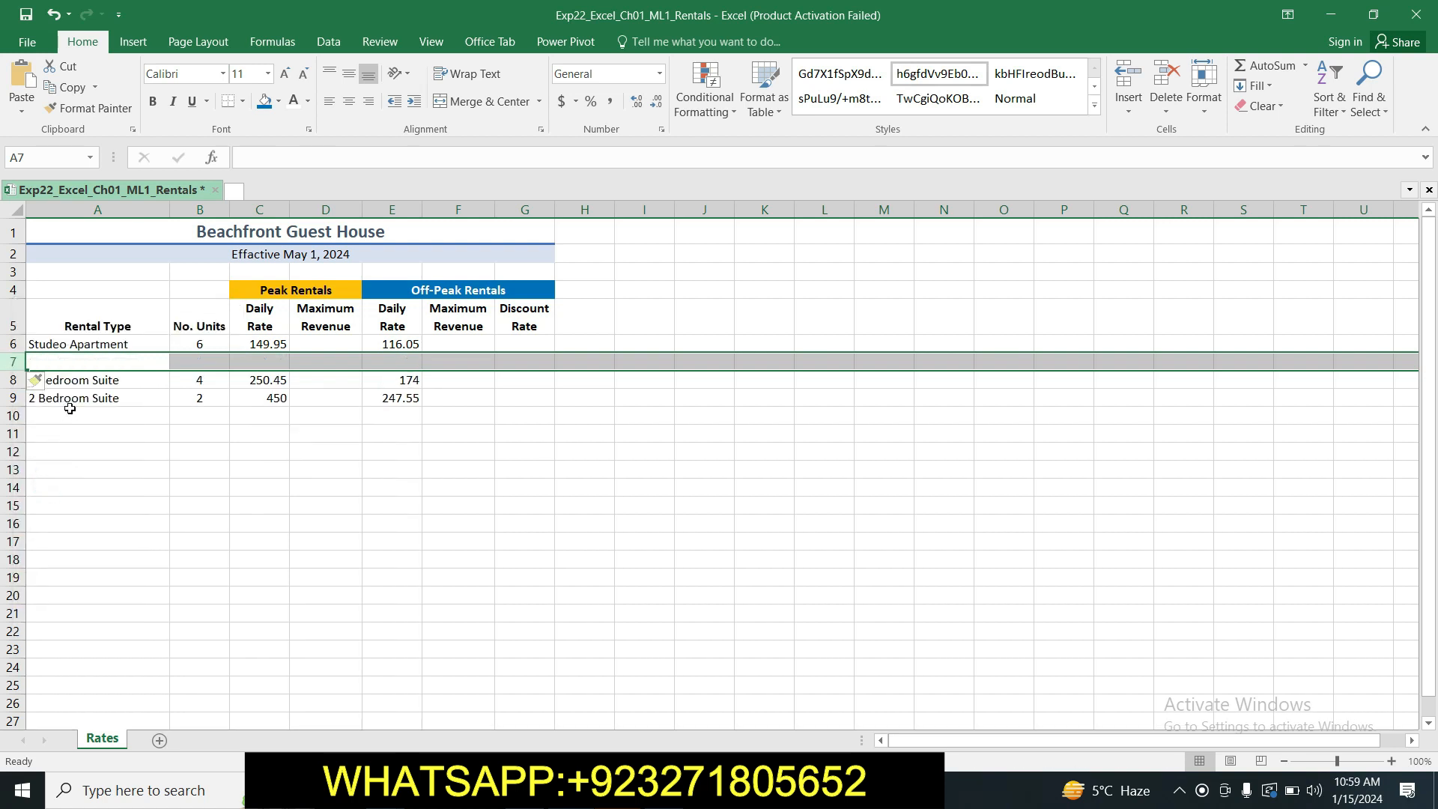
left_click(153, 446)
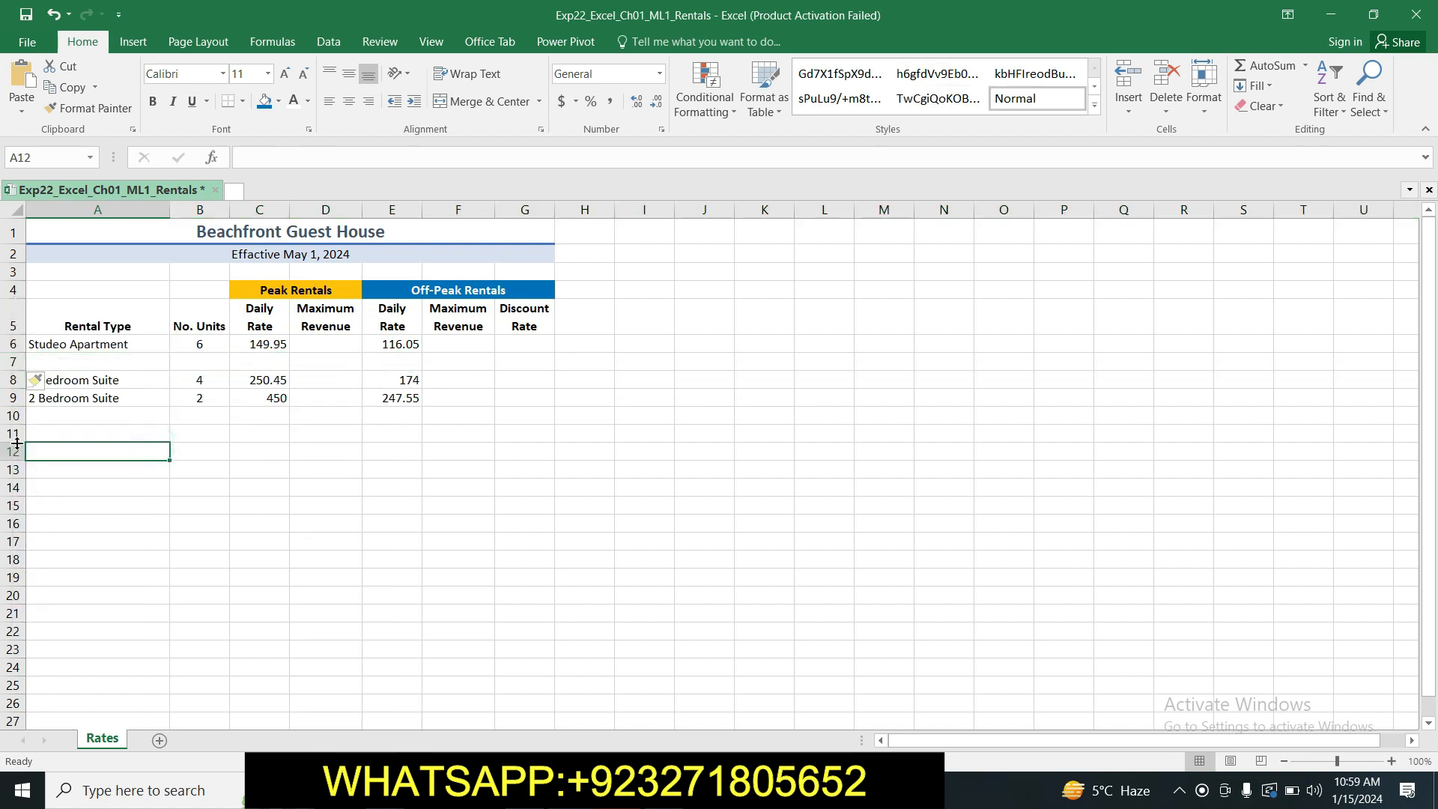
Copy "Ocean View Studio" from step 8 of the Word instructions into cell A7 of the Excel workbook, then switch back to Word.
left_click(636, 790)
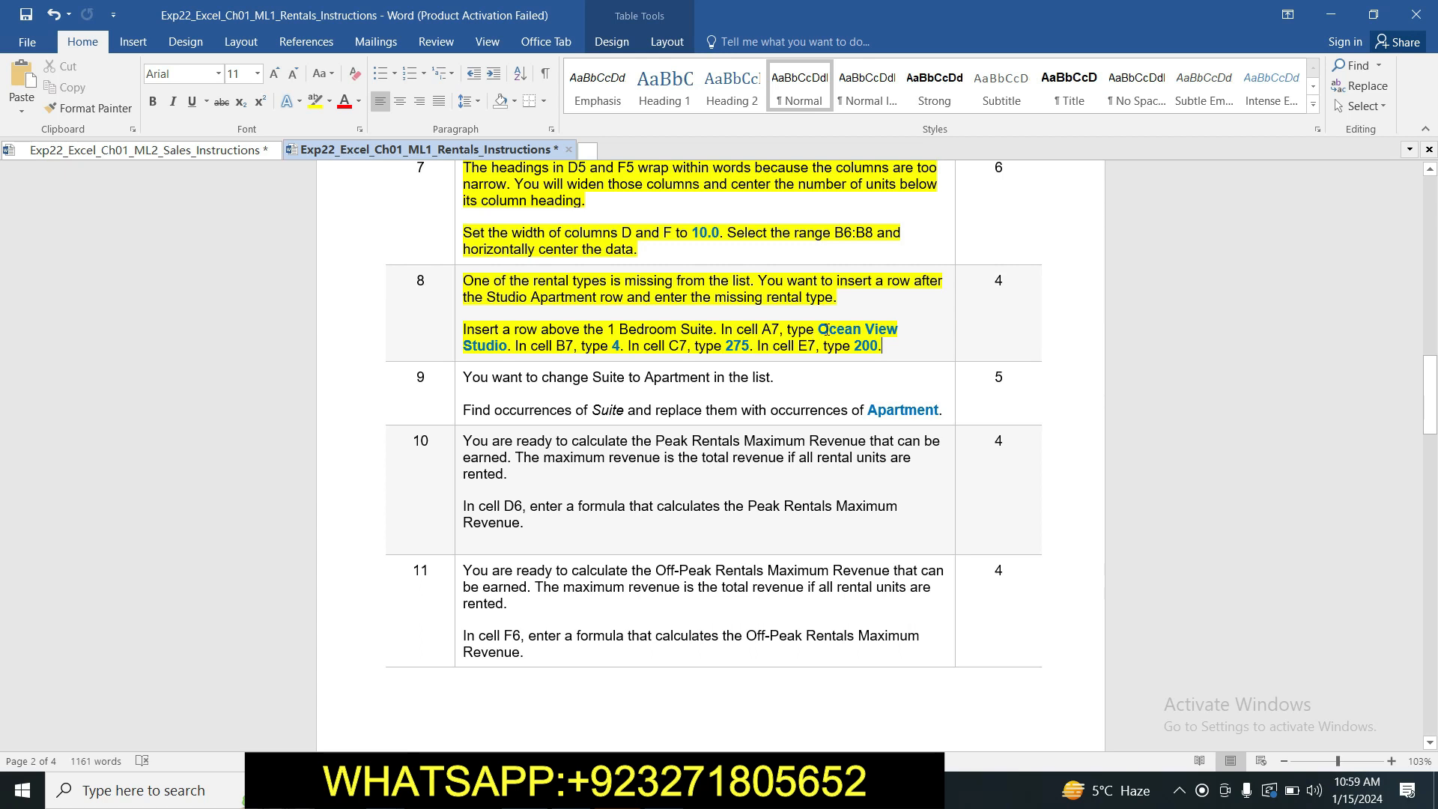
left_click_drag(819, 328, 508, 352)
key("ctrl+c")
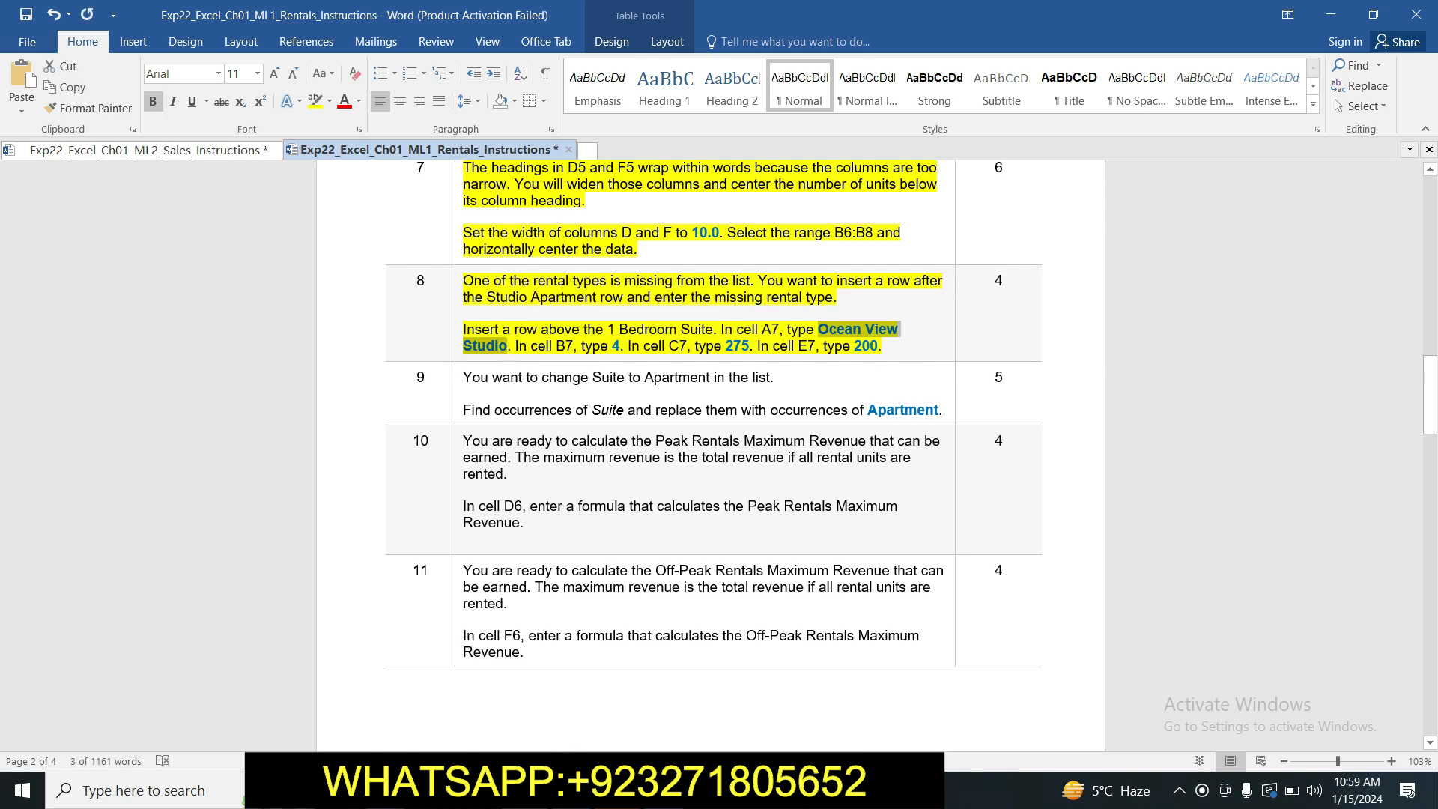
key("alt+Tab")
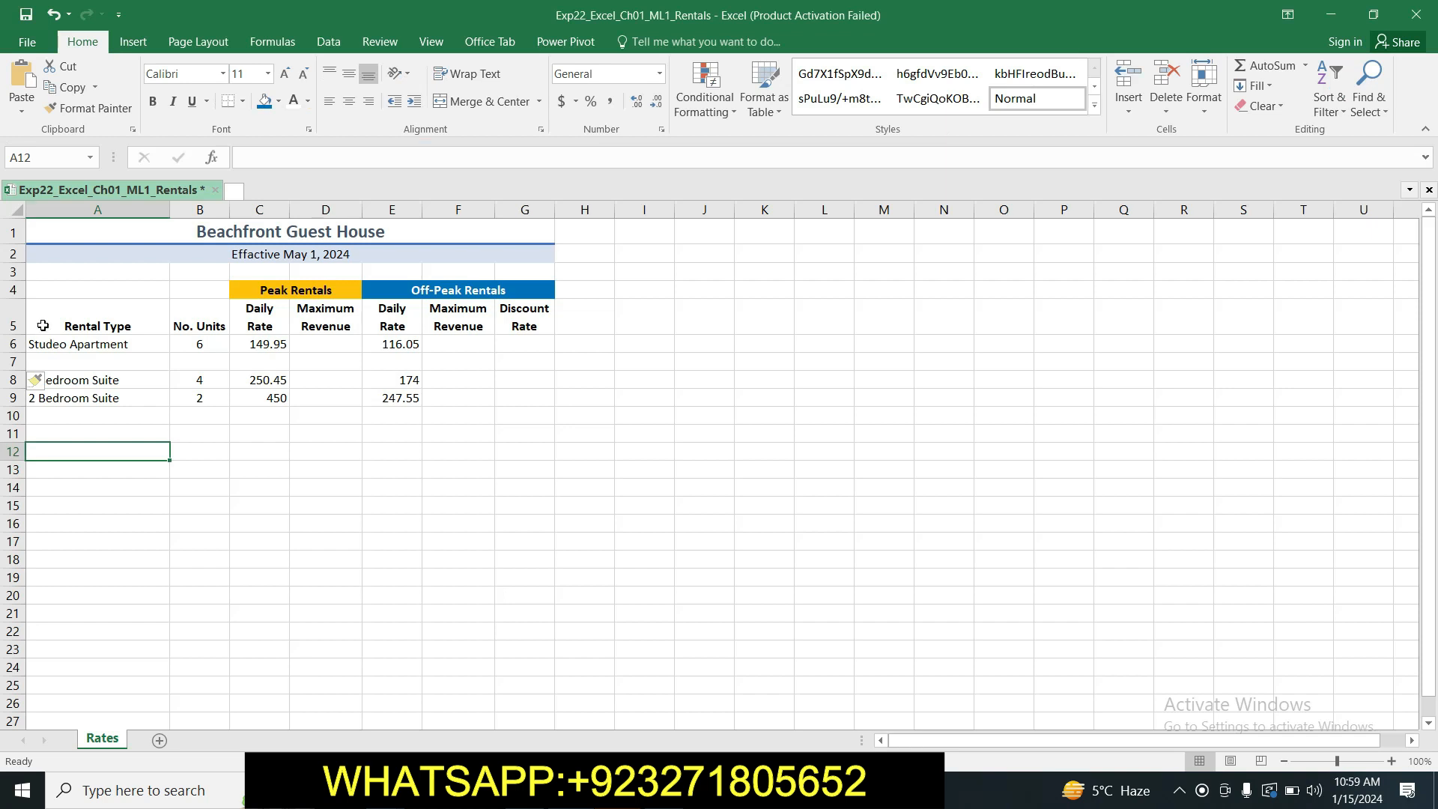
left_click(72, 362)
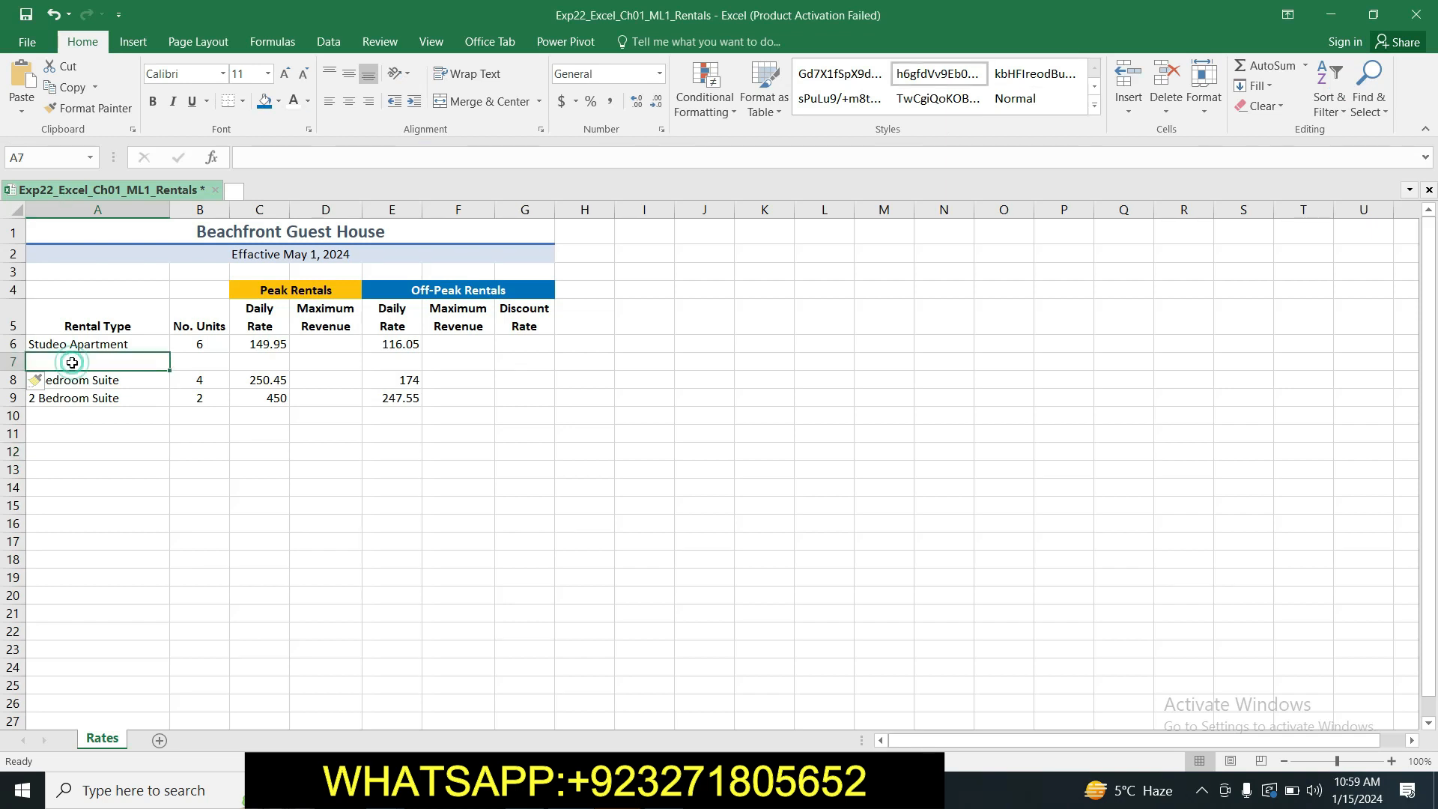
left_click(282, 161)
key("ctrl+v")
key("Return")
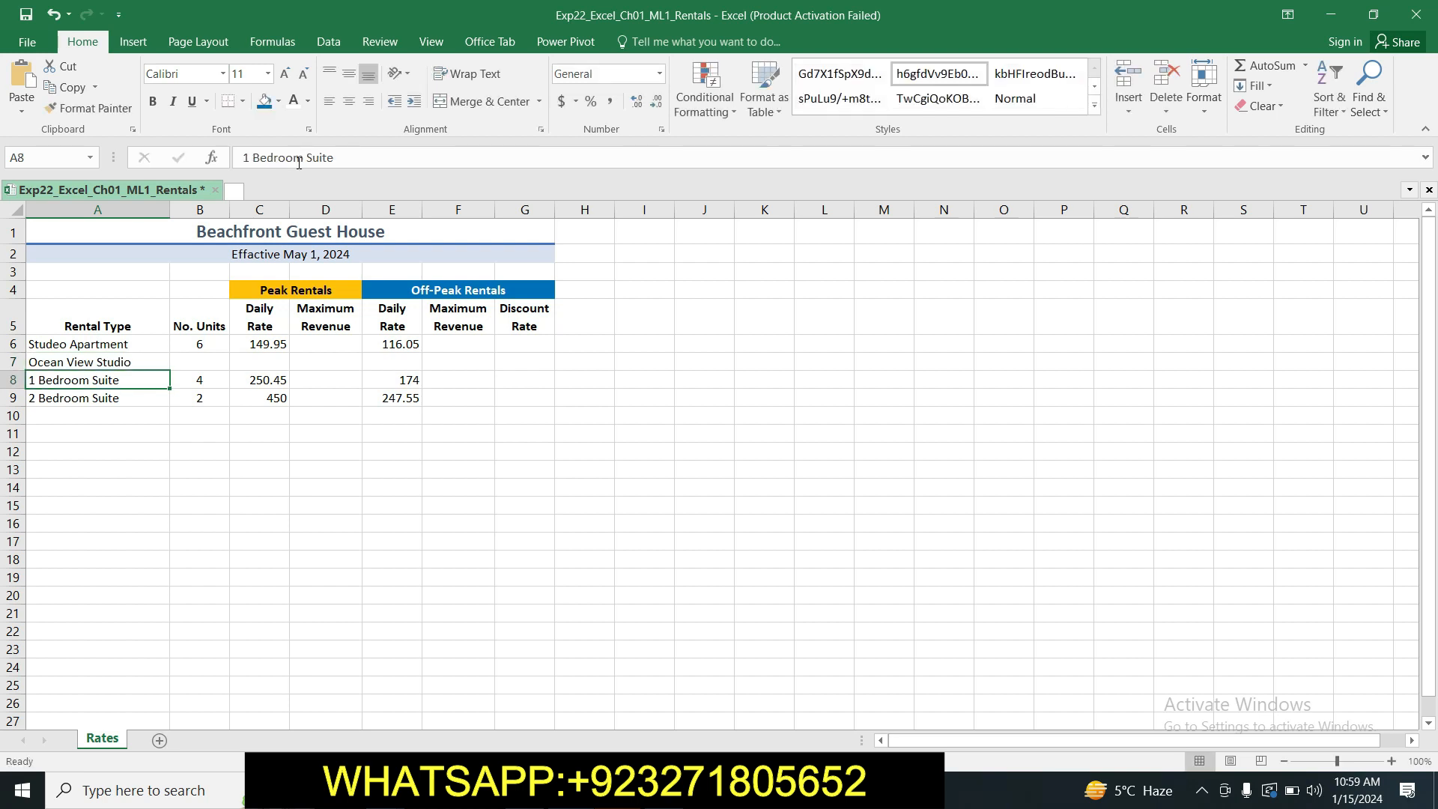
key("alt+Tab")
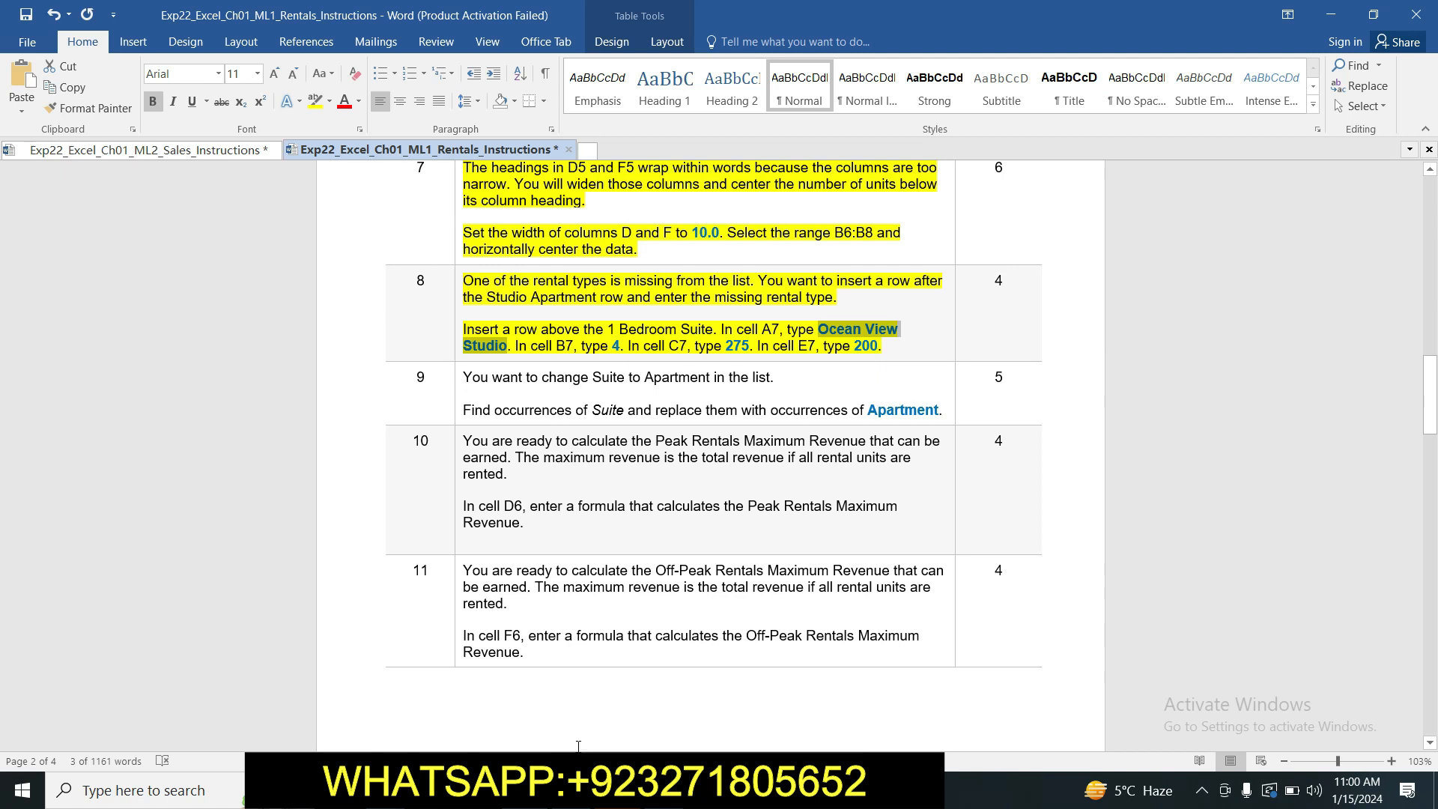
Switch to the Excel workbook and enter 4 as the number of units in cell B7.
key("alt+Tab")
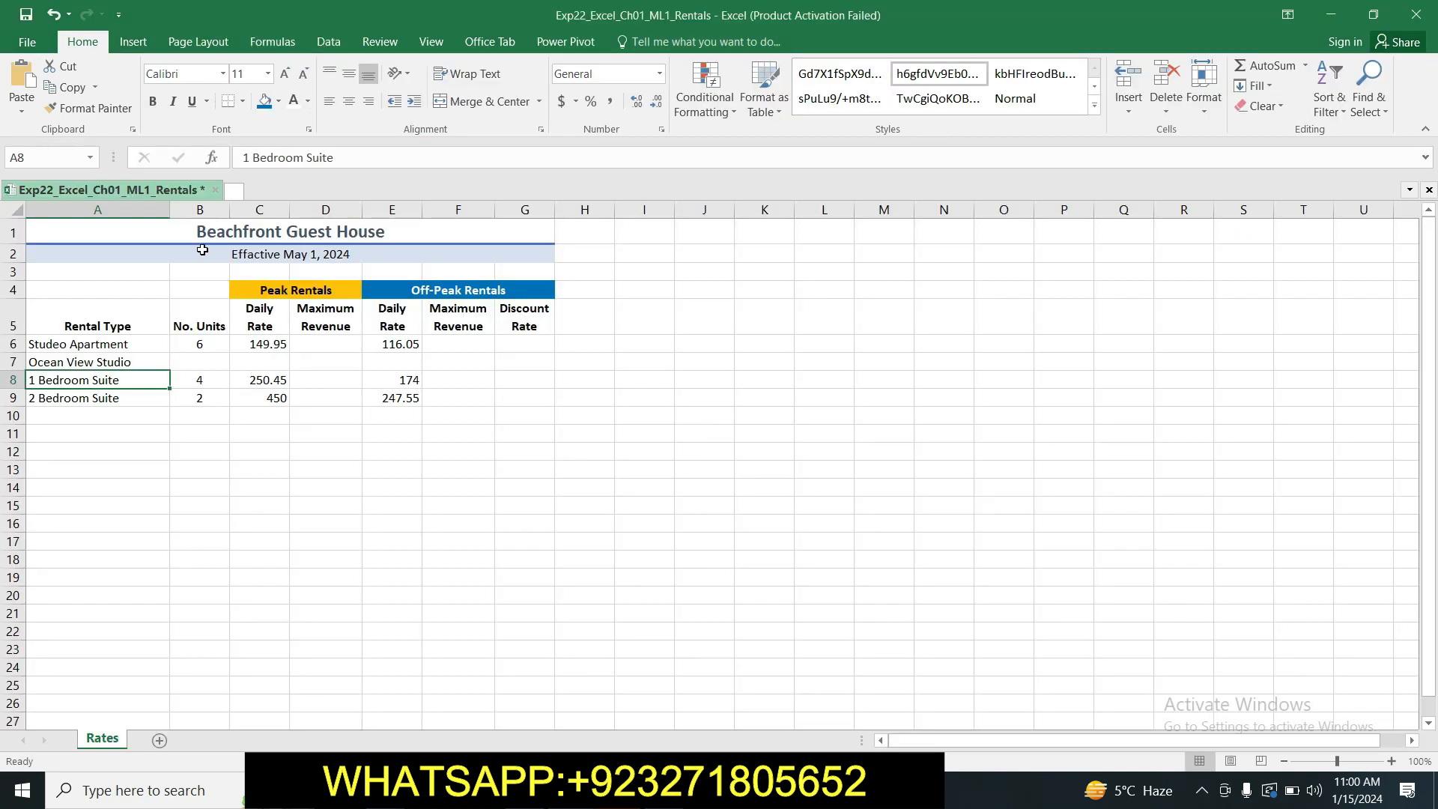
left_click(201, 363)
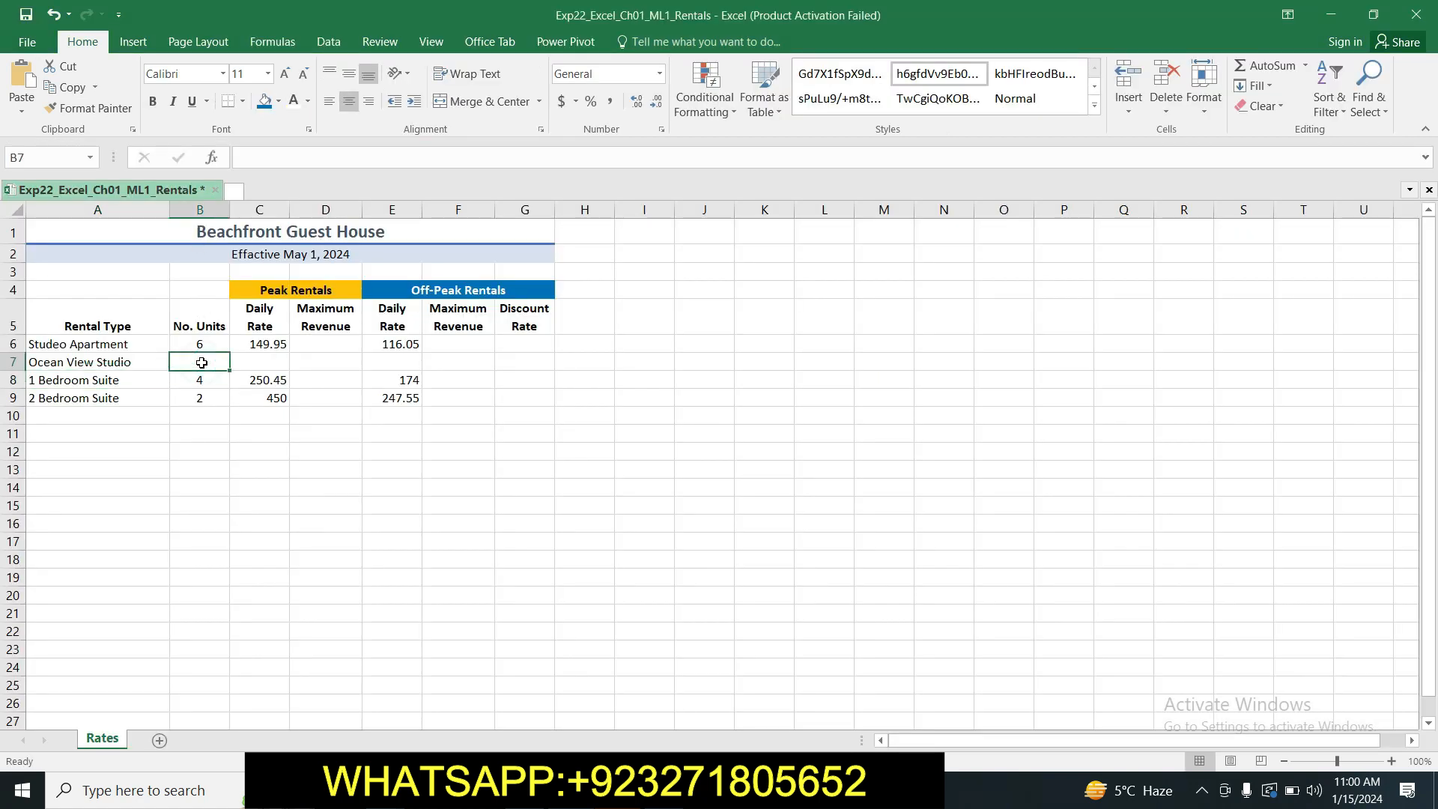
type("4")
Copy 275 from step 8 of the Word instructions into cell C7 of the Excel workbook.
left_click(274, 364)
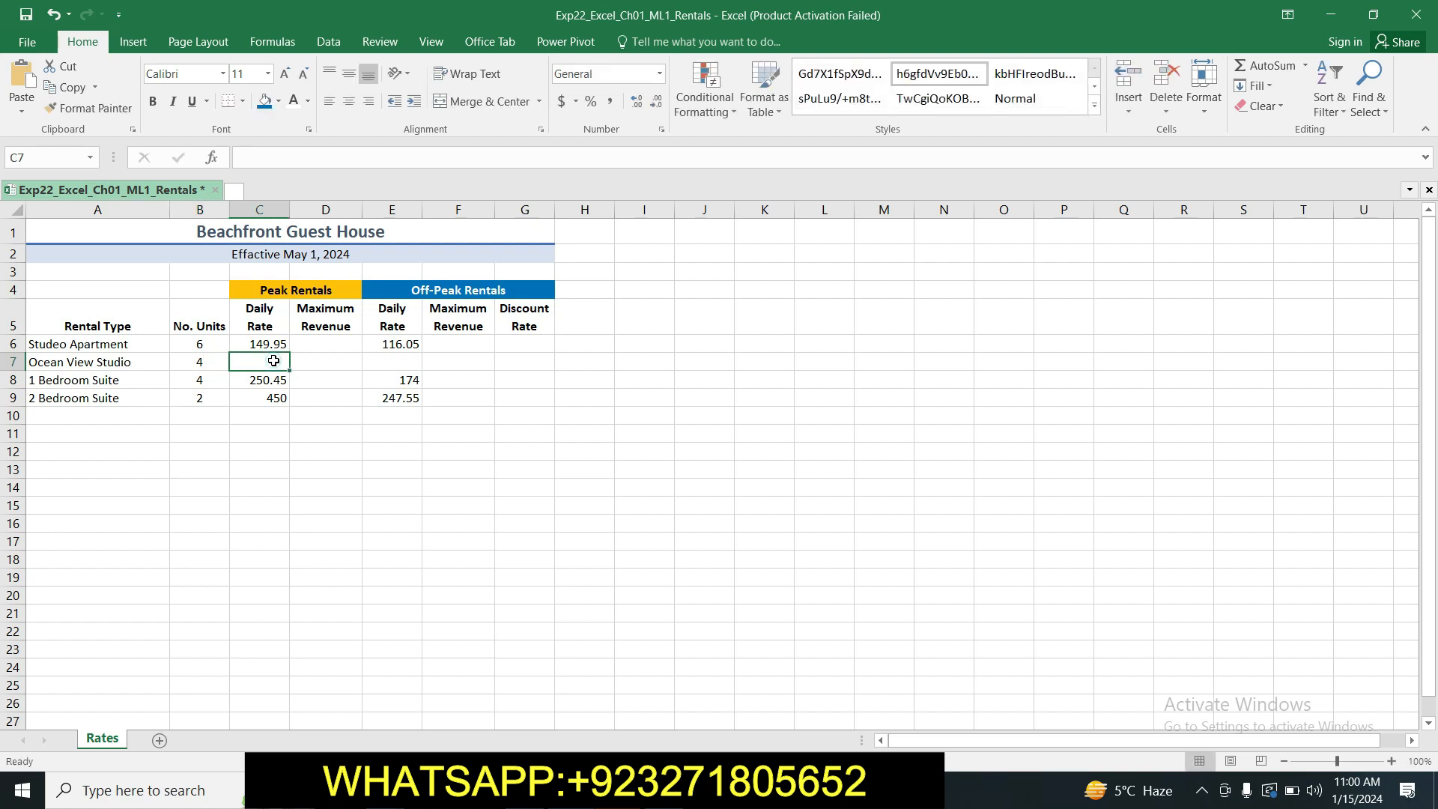
key("alt+Tab")
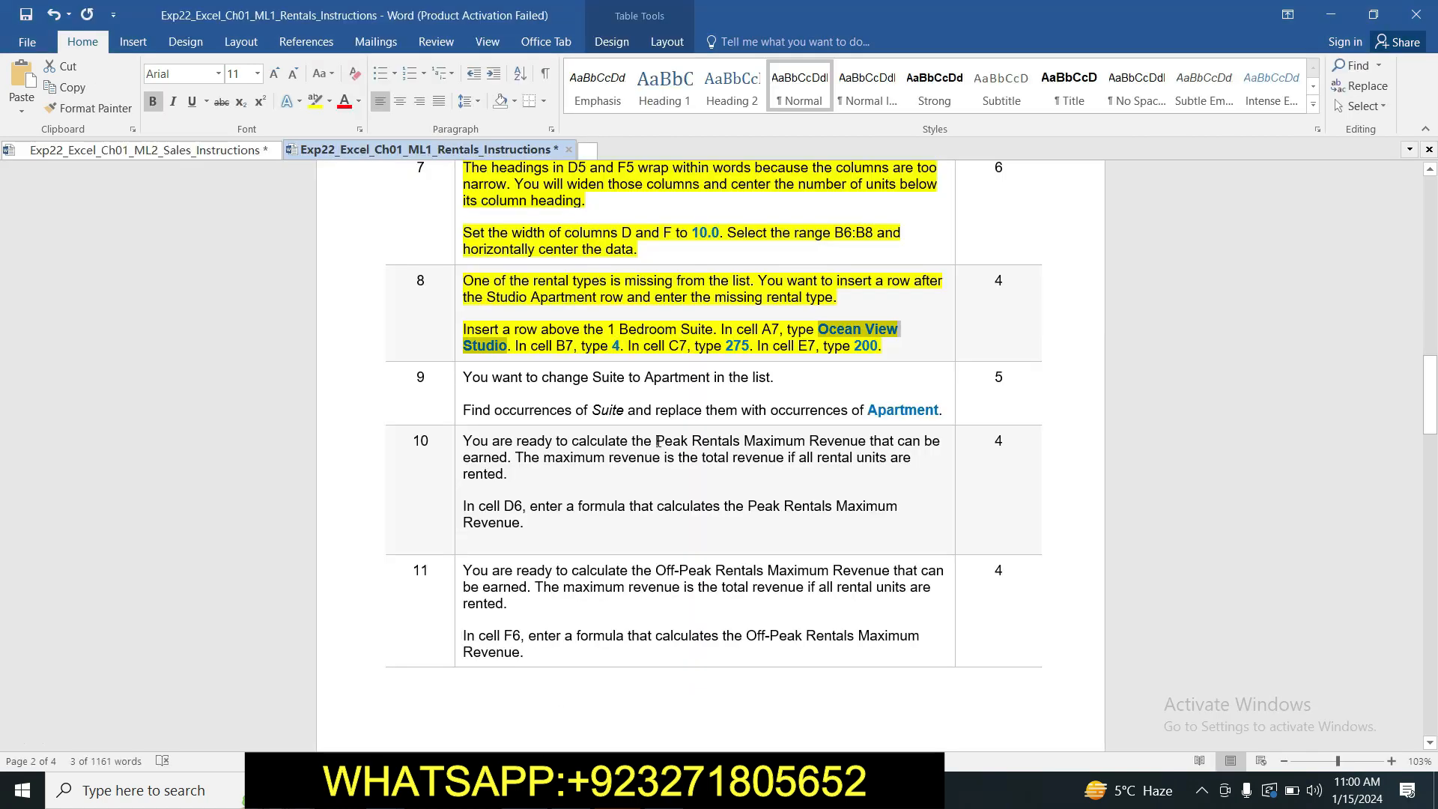
double_click(730, 346)
key("ctrl+c")
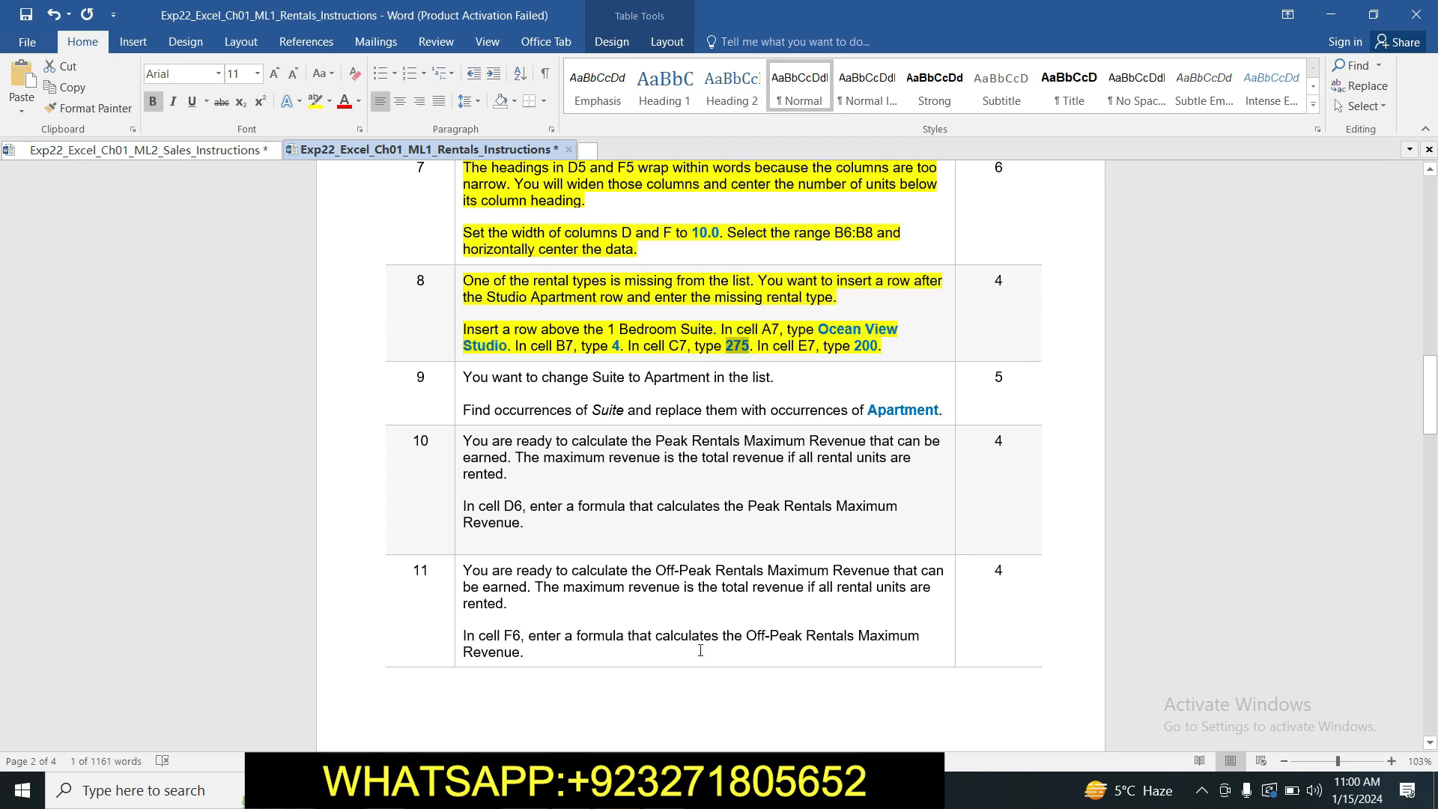
key("alt+Tab")
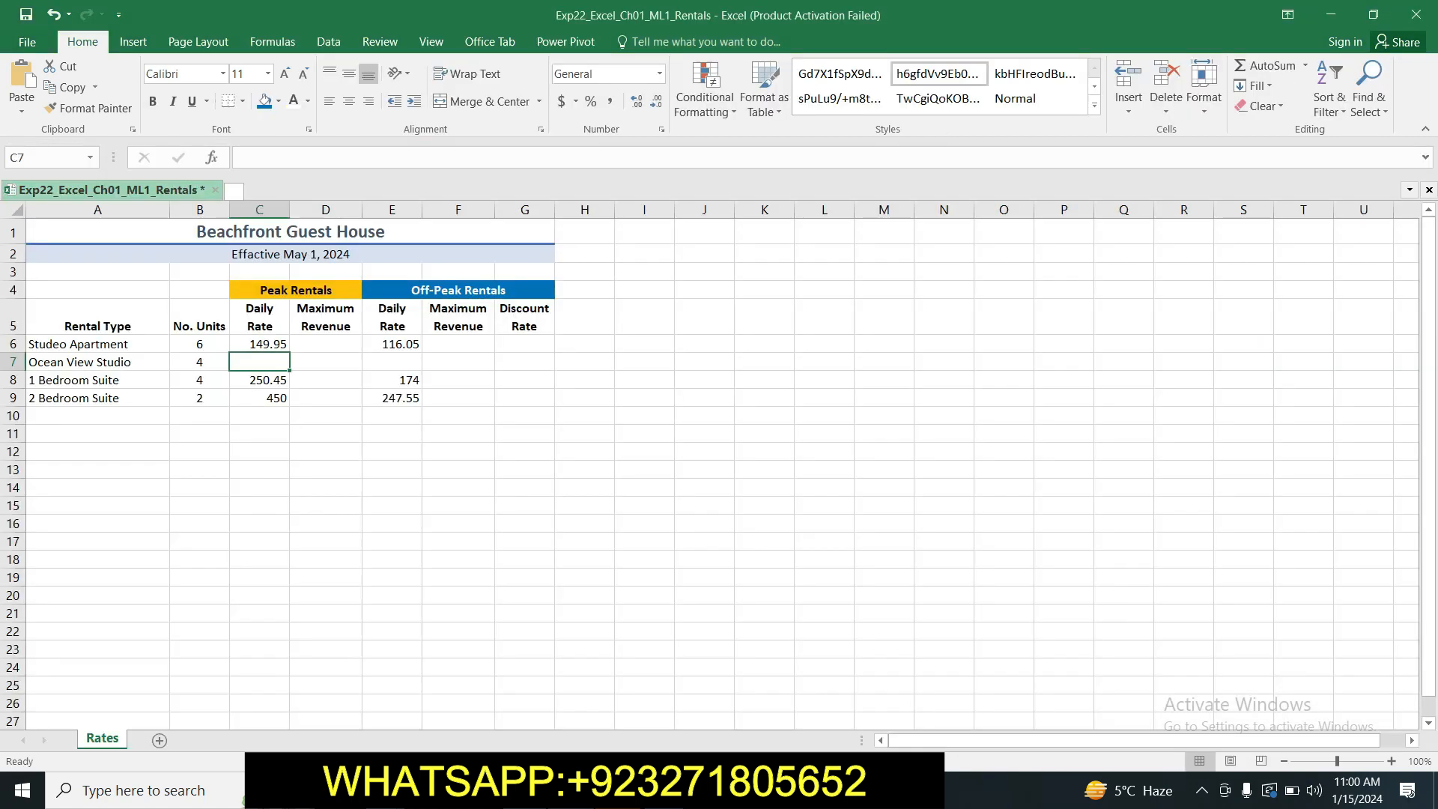
left_click(264, 157)
key("ctrl+v")
key("Return")
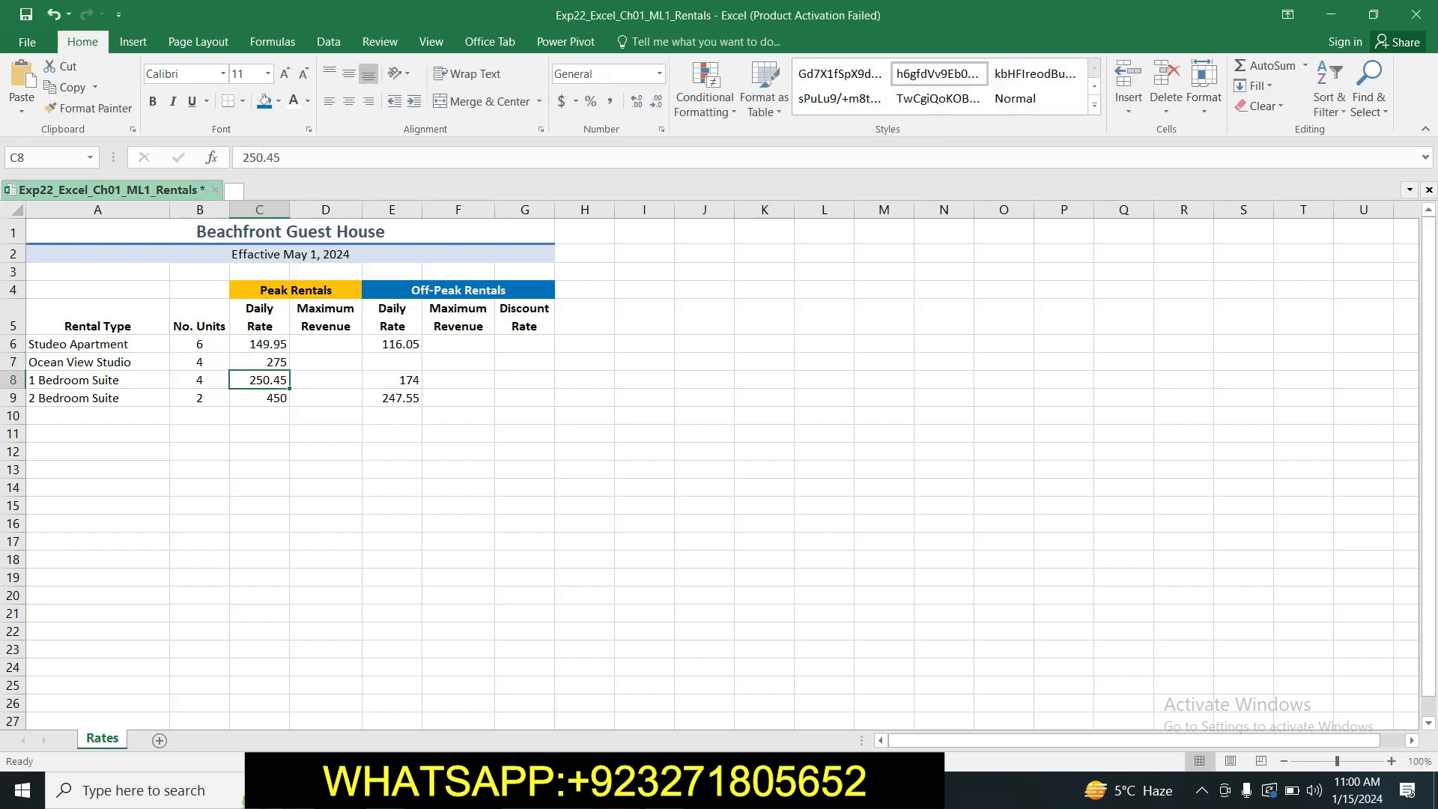
Copy 200 from step 8 of the Word instructions and enter it in cell E7 of the Excel workbook.
key("alt+Tab")
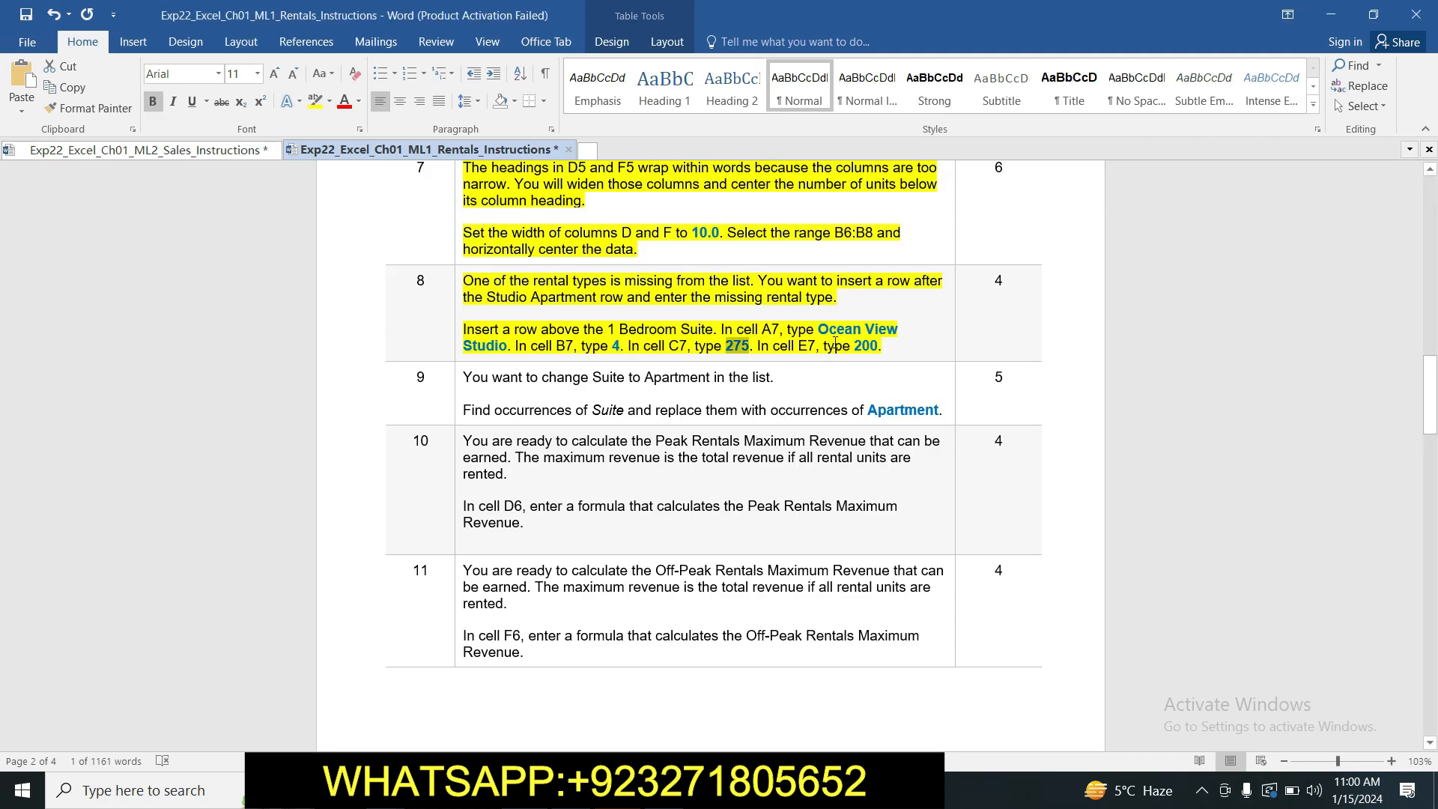
left_click_drag(856, 347, 883, 345)
key("alt+Tab")
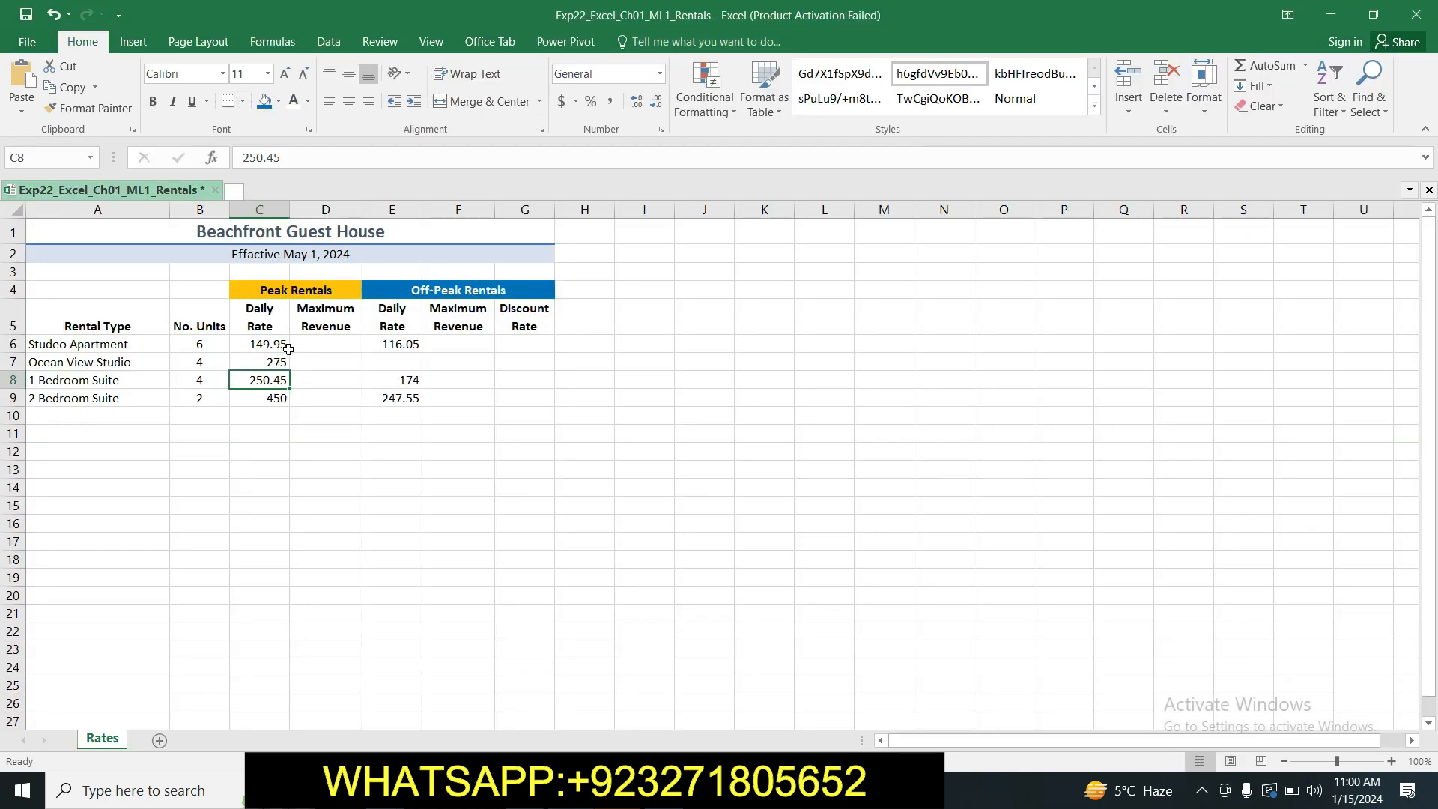
left_click(402, 361)
left_click(369, 159)
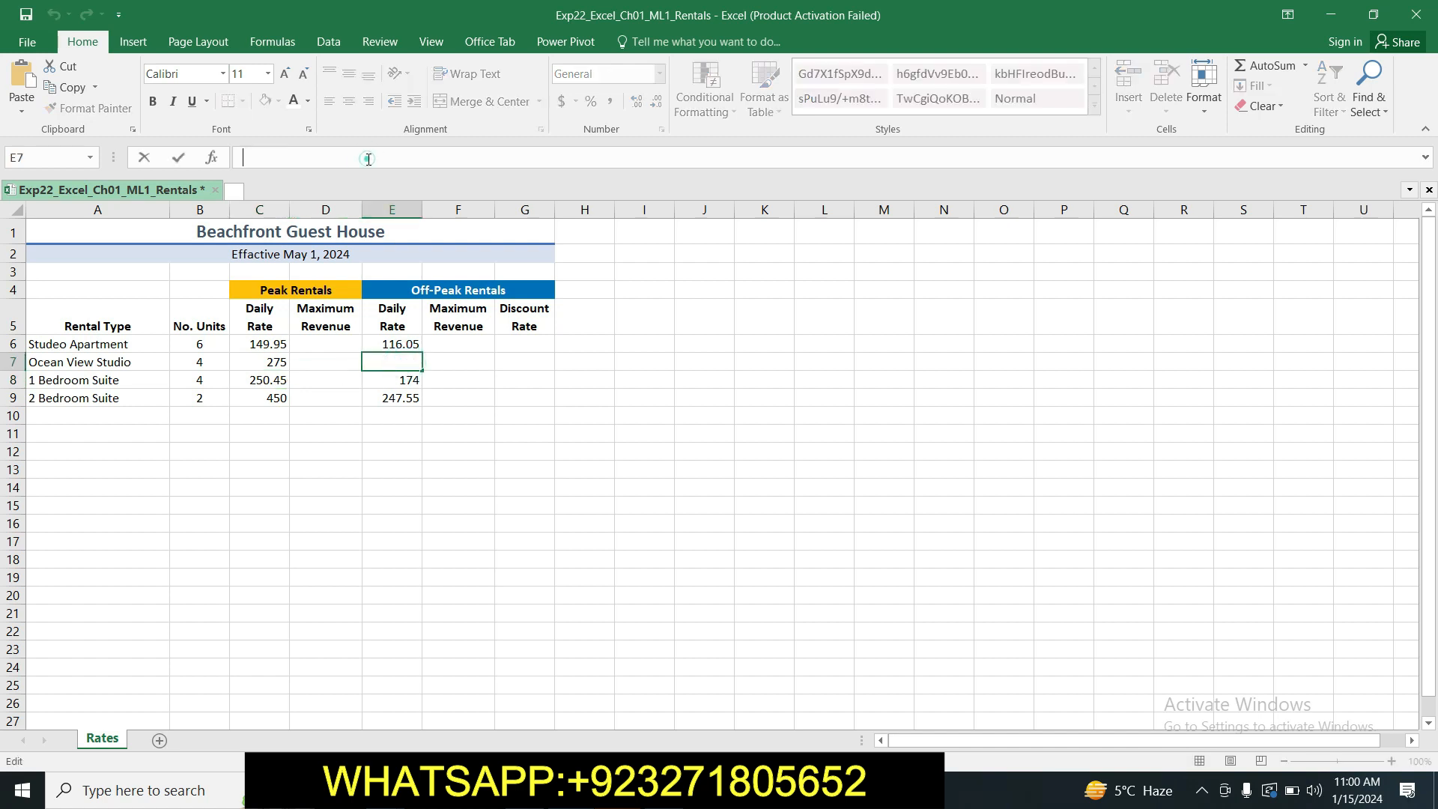
type("200")
key("Return")
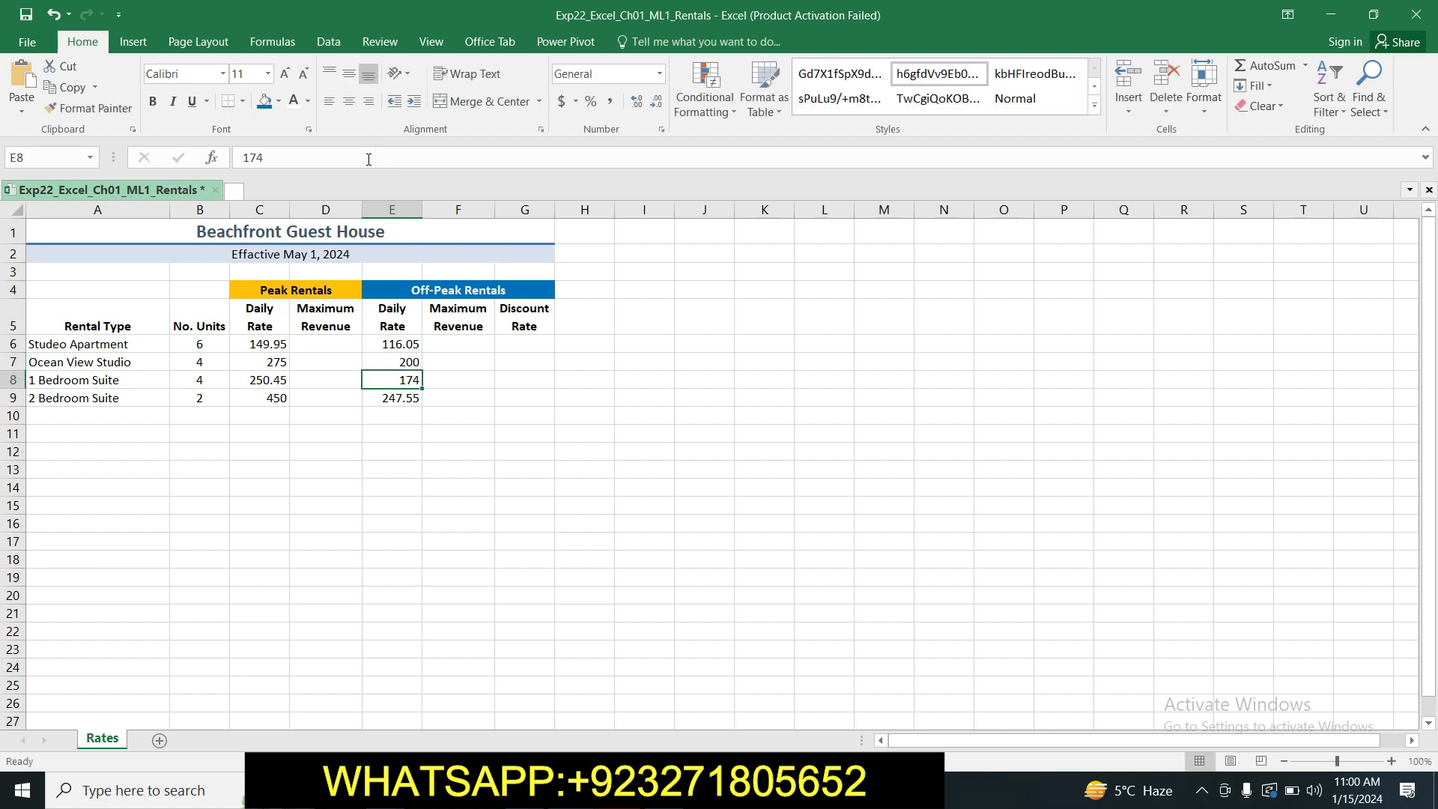
Return to the Word instructions and highlight the step 9 text in yellow.
key("alt+Tab")
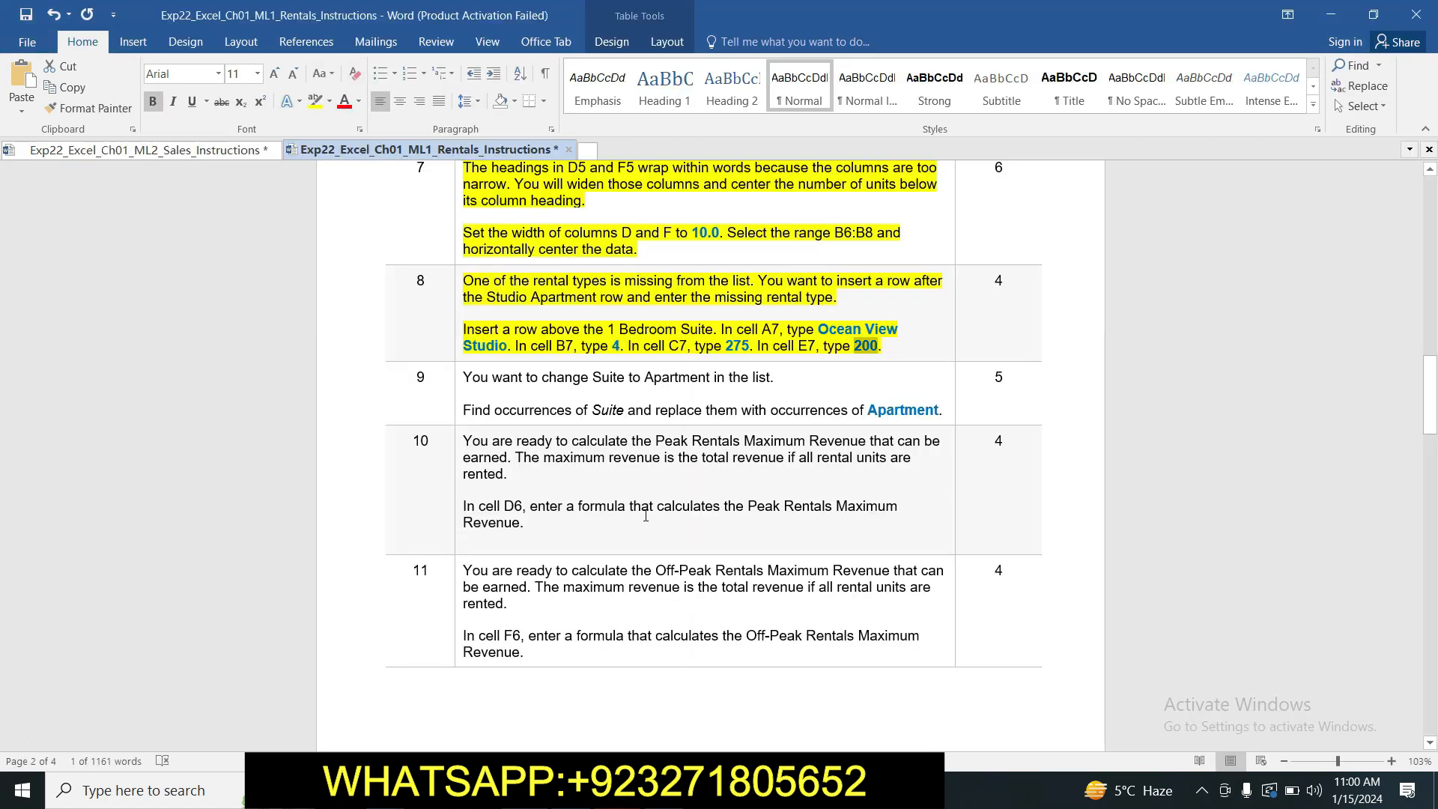
left_click(891, 353)
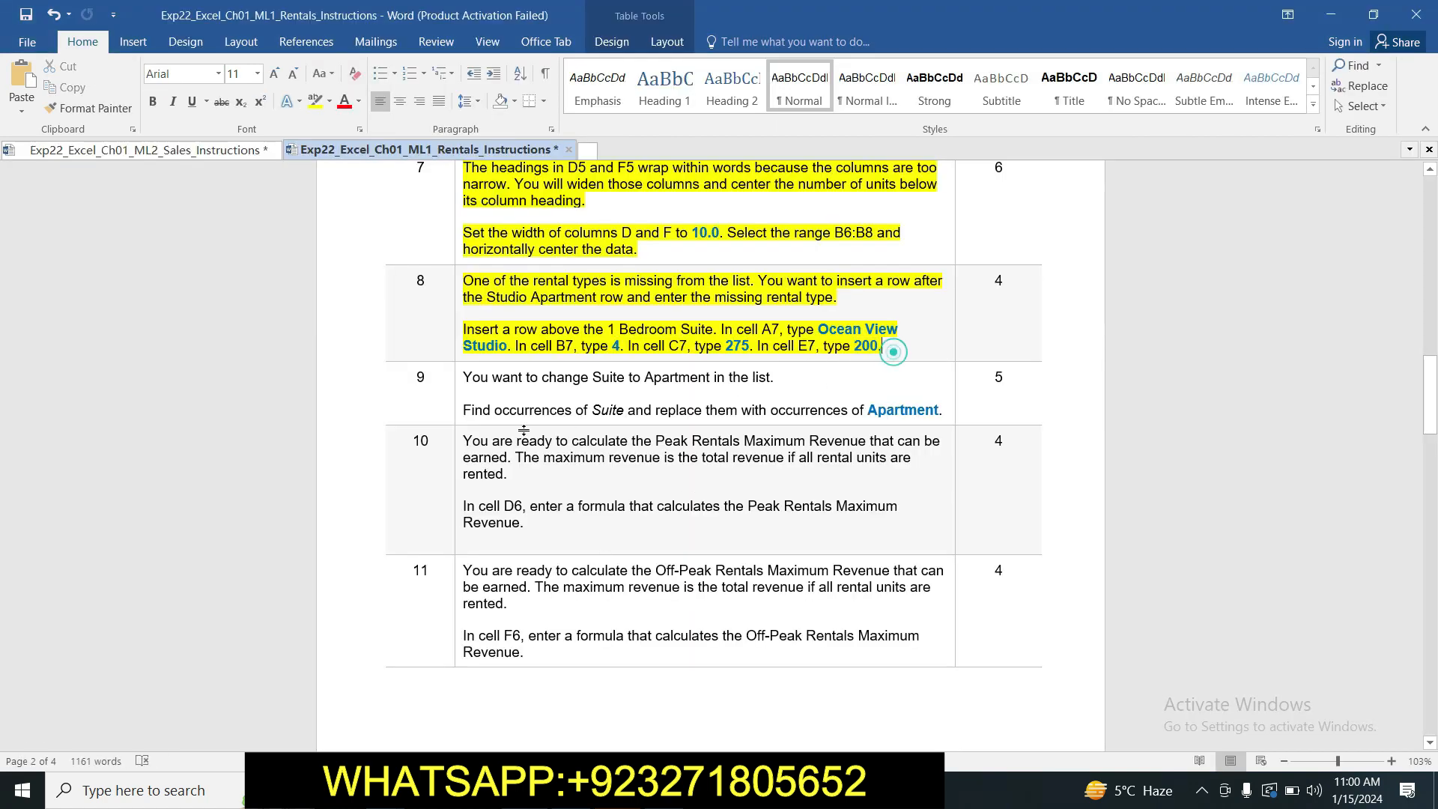
left_click_drag(466, 379, 942, 412)
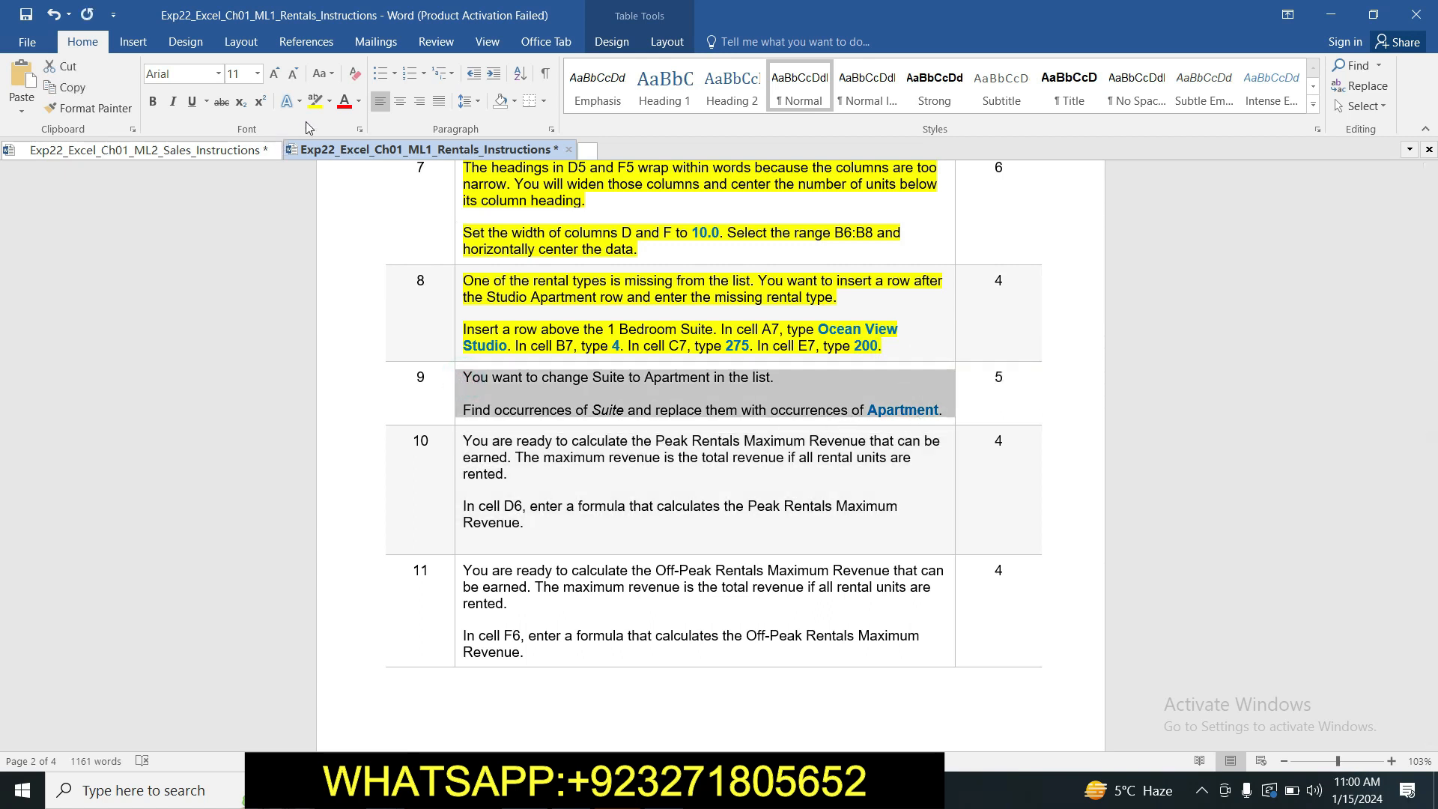
left_click(315, 100)
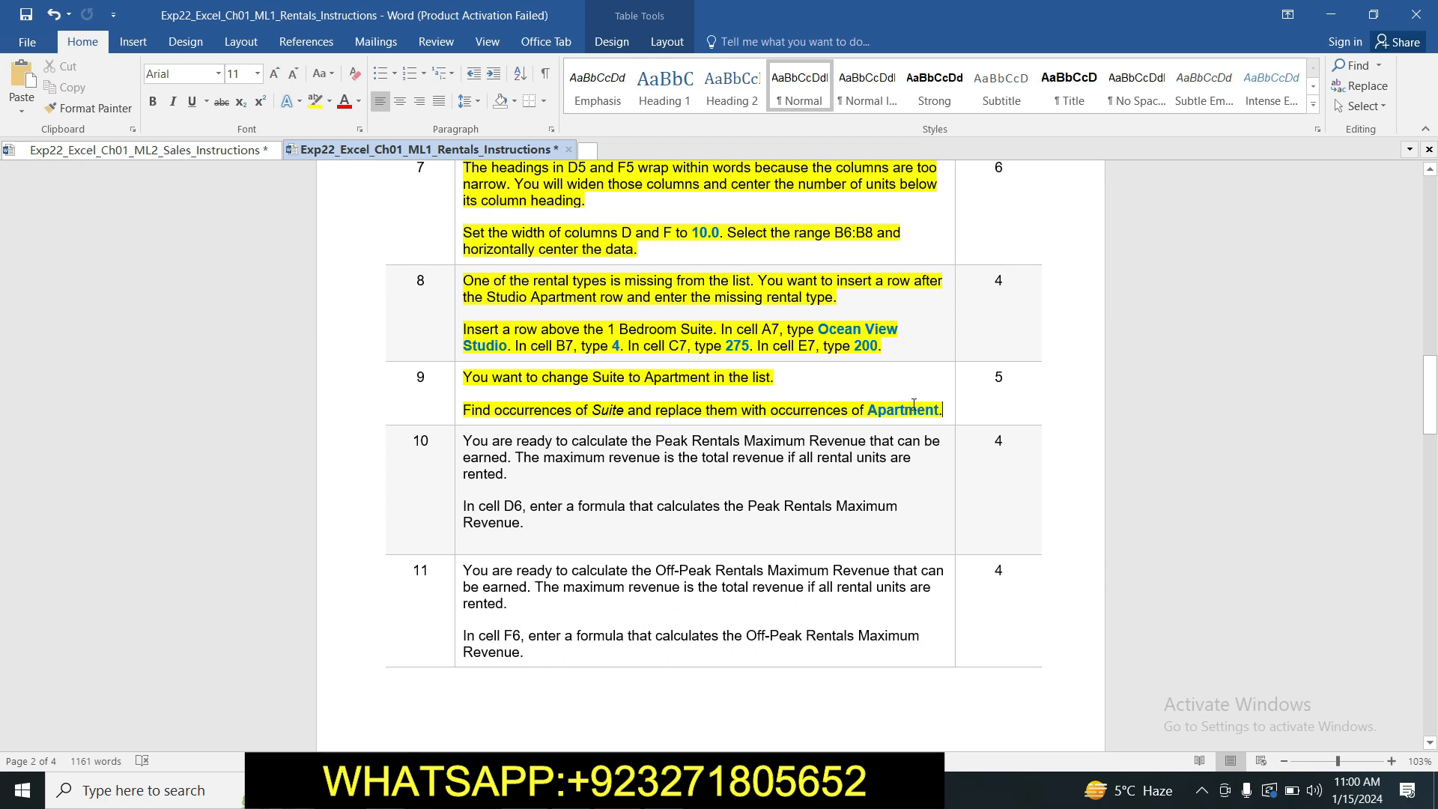
Copy "Suite" from step 9 of the Word instructions and set it as the search text for a replacement in Excel.
left_click_drag(593, 411, 624, 412)
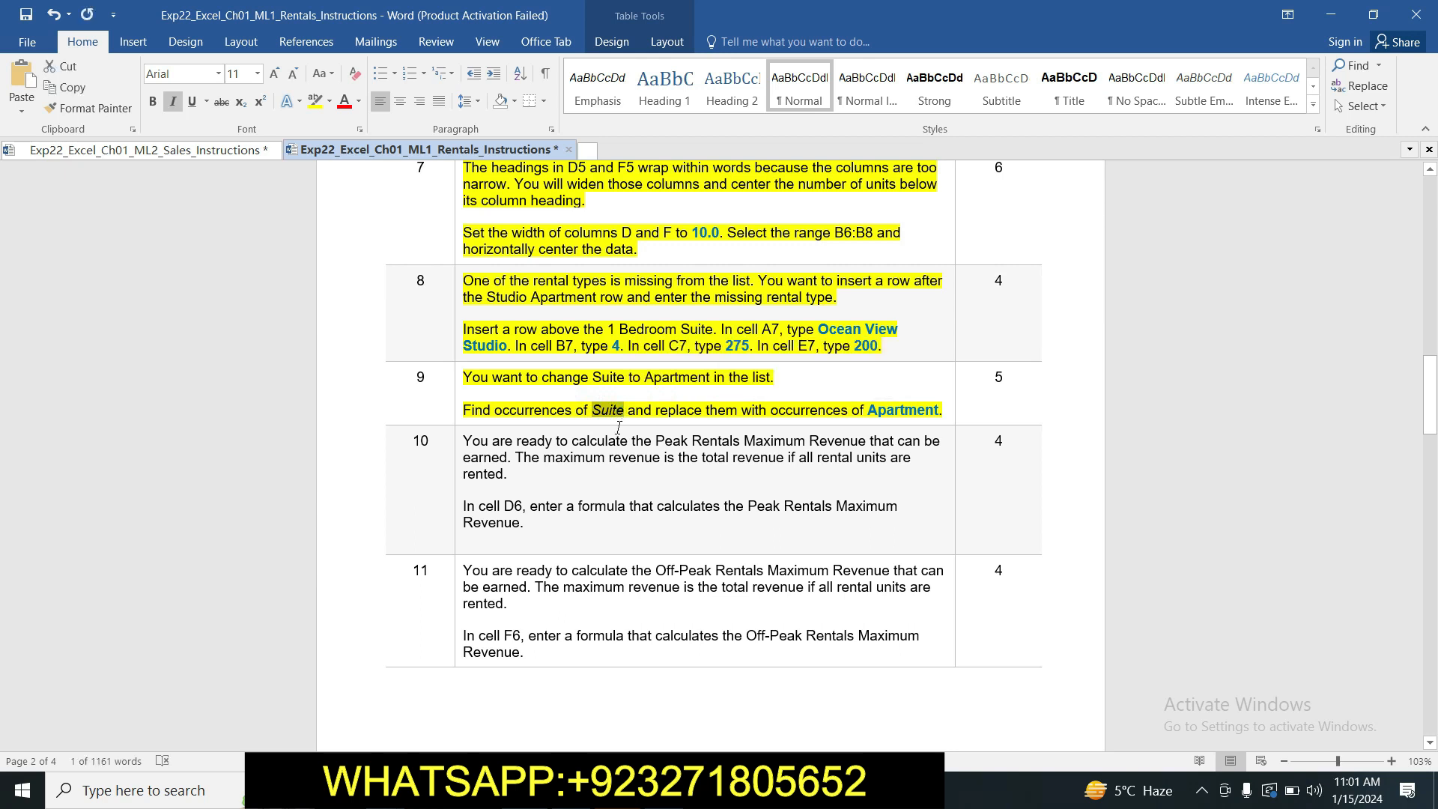
left_click(510, 790)
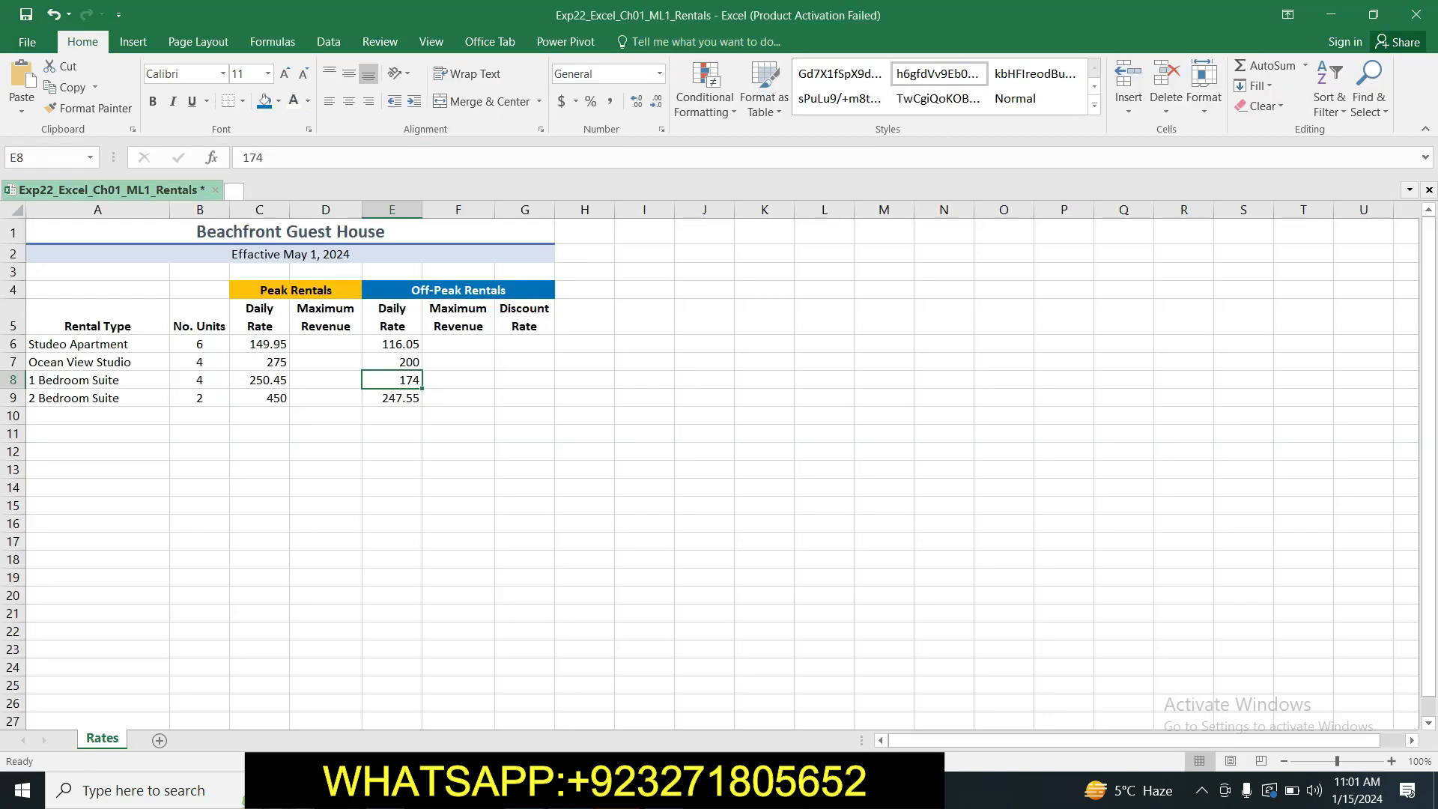
left_click(533, 488)
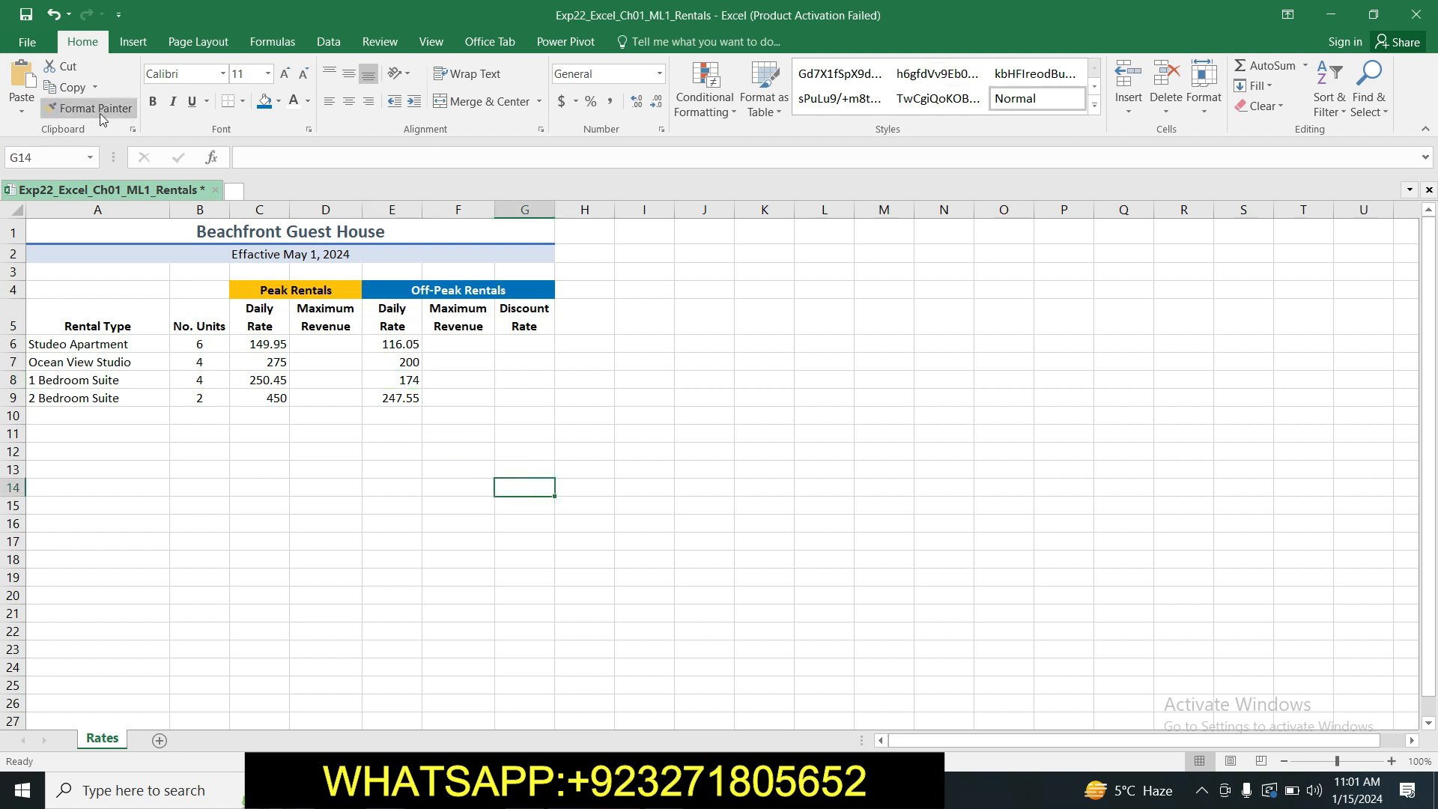
left_click(1386, 110)
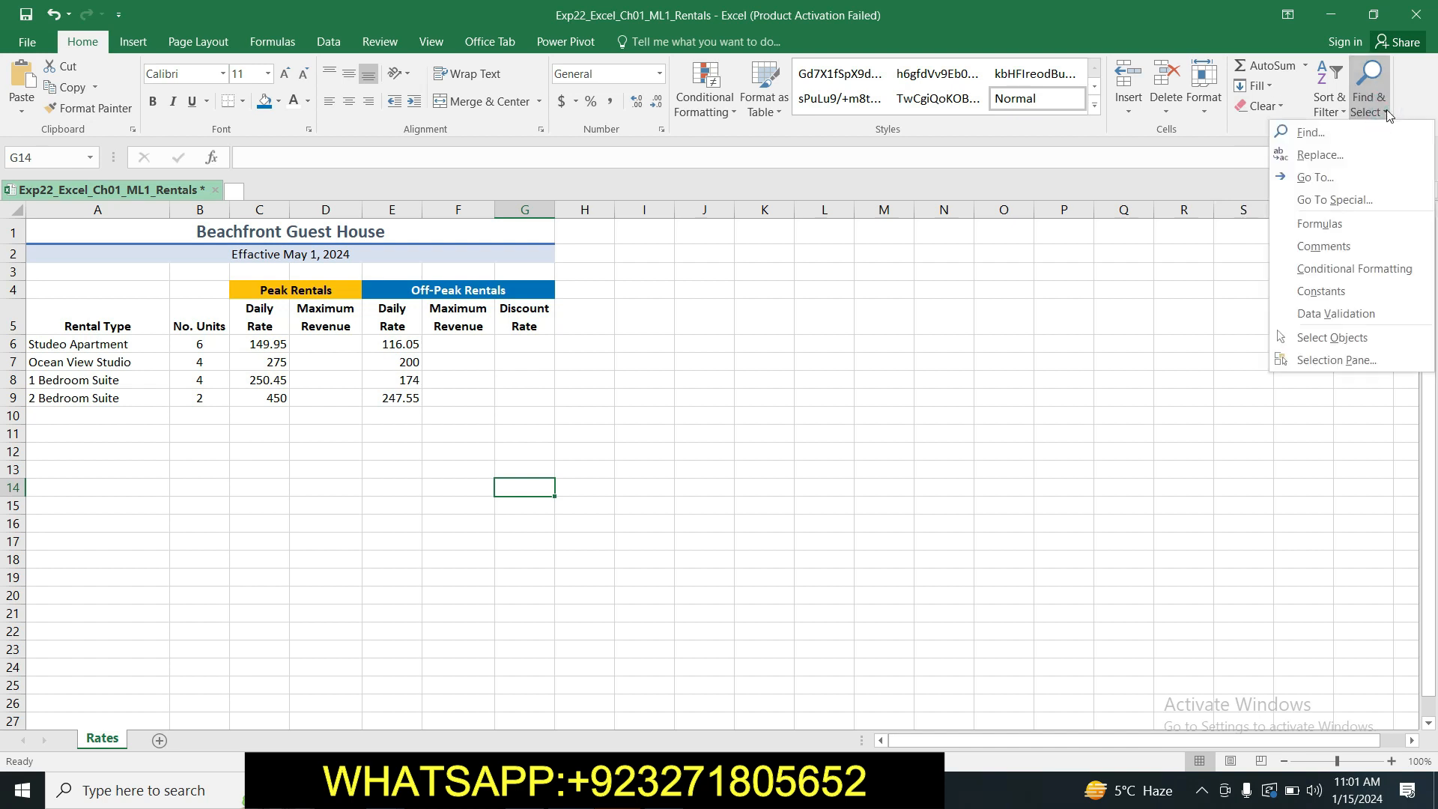
left_click(1337, 133)
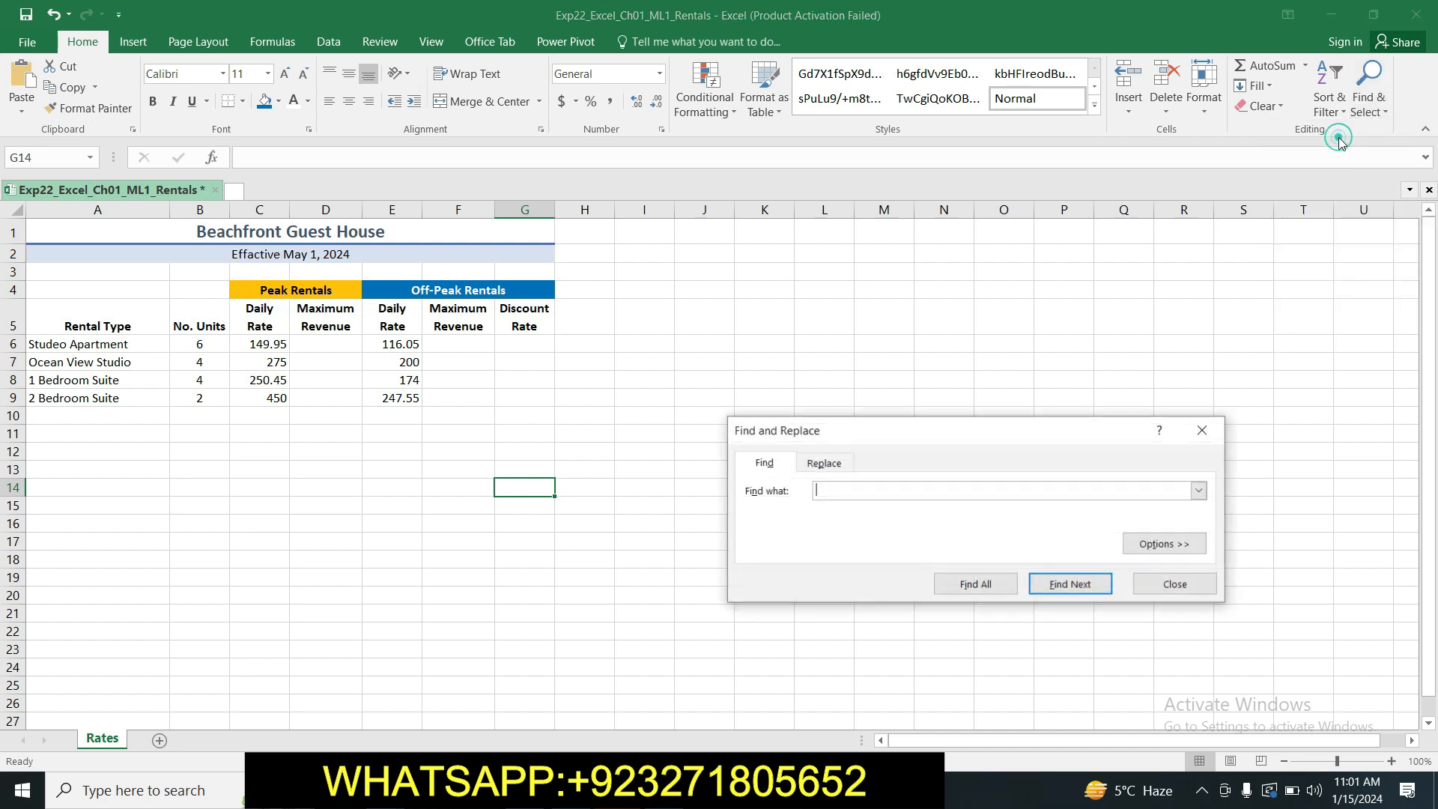
left_click(831, 462)
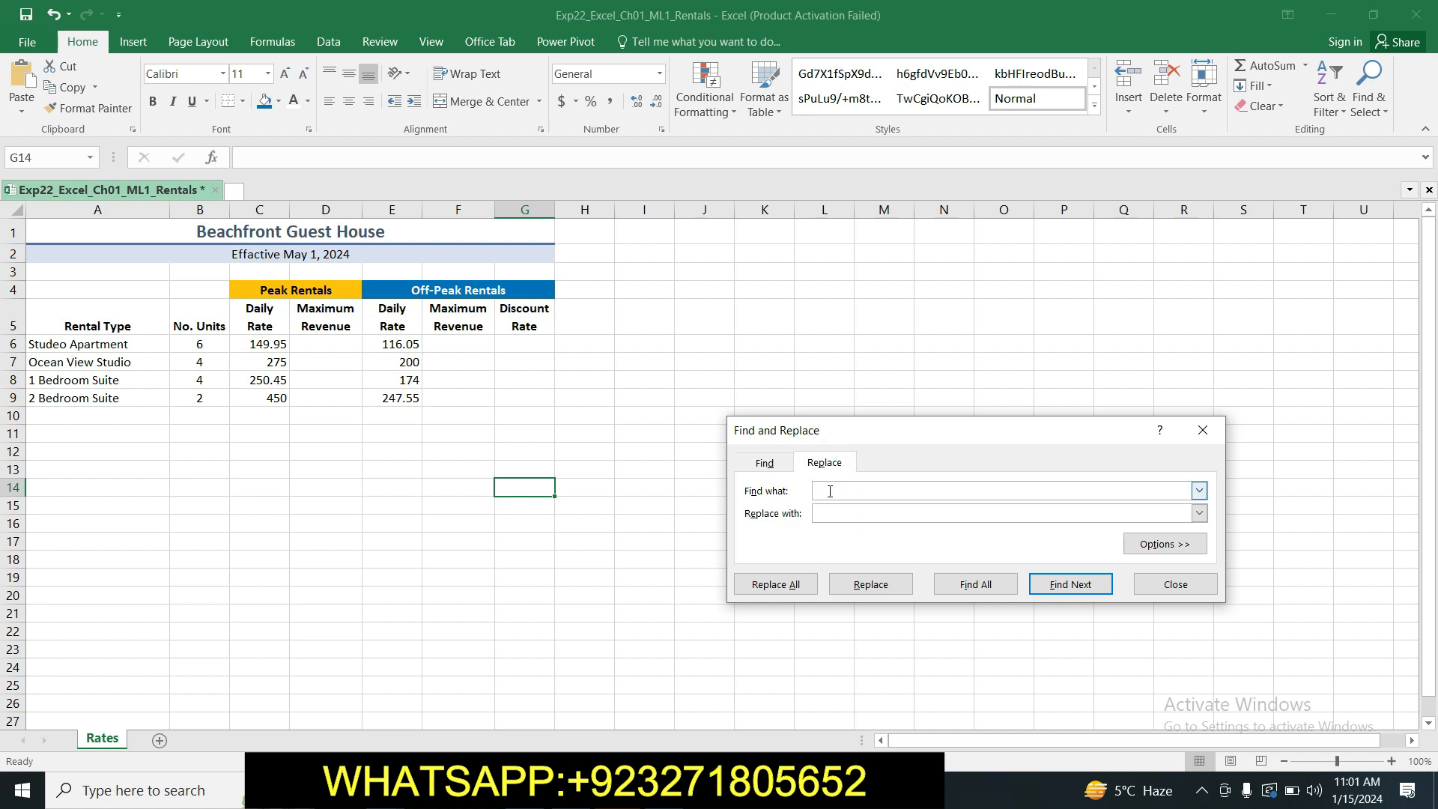
type("Suite")
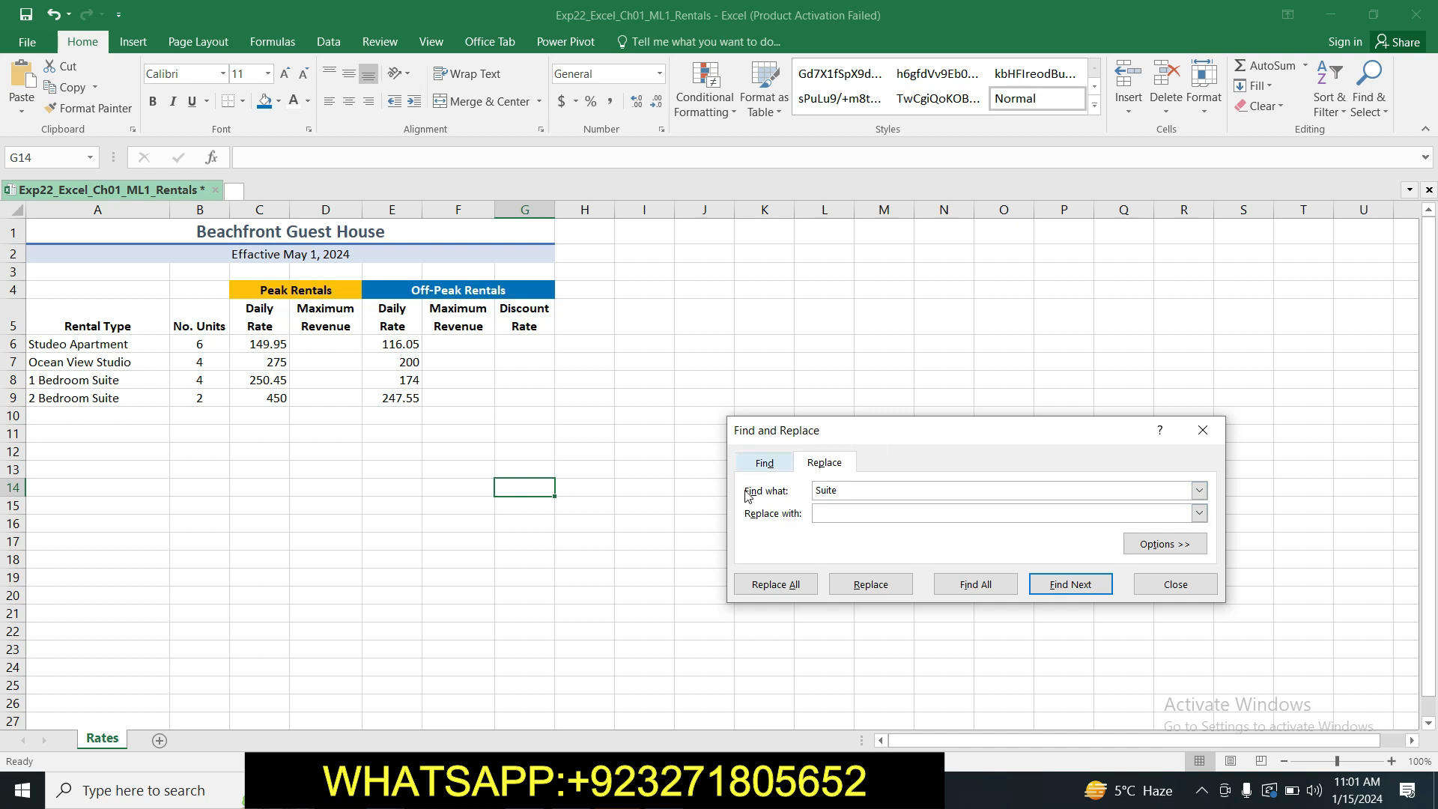
Copy "Apartment" from step 9 in Word as the replacement text in Excel, replace all occurrences of "Suite", and close Find and Replace.
key("alt+Tab")
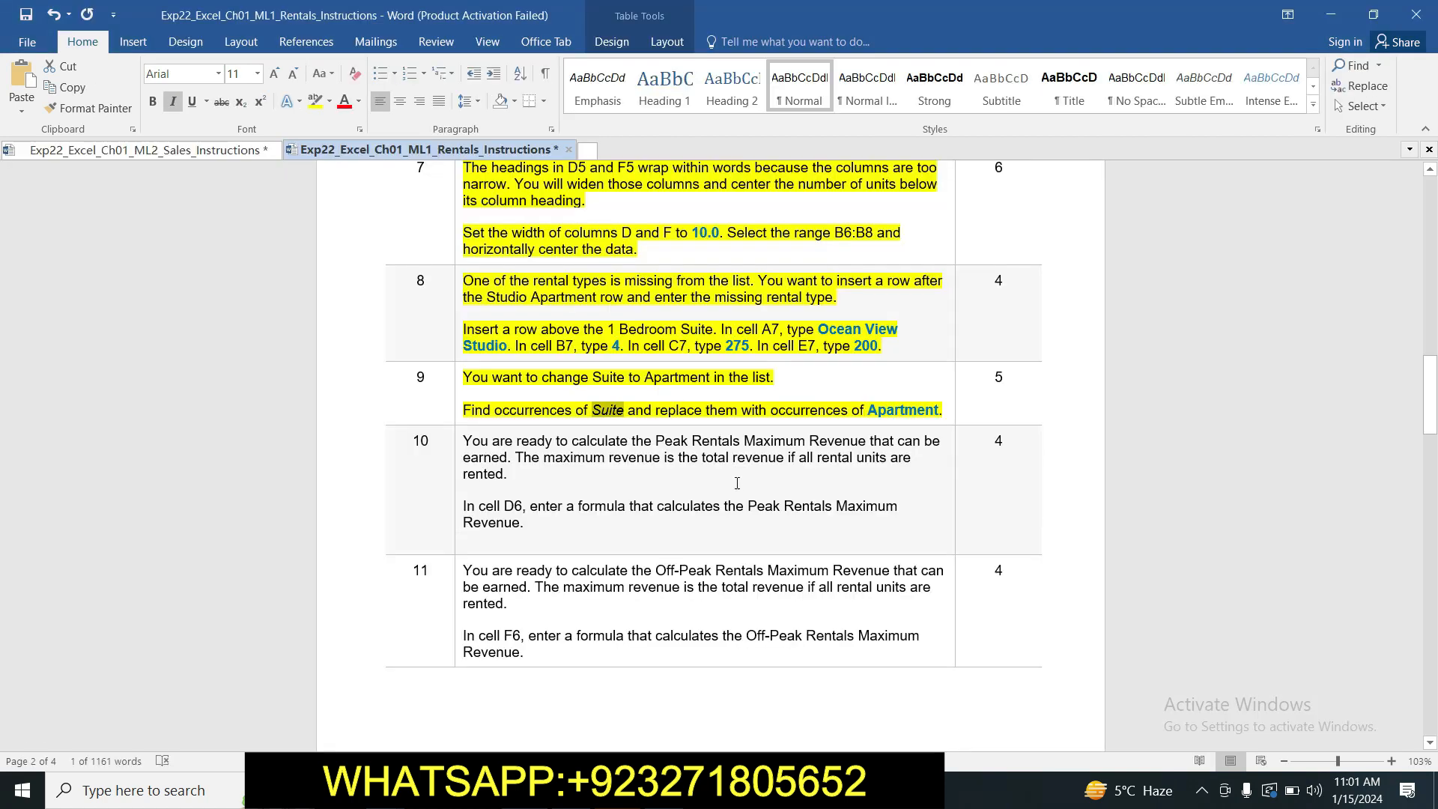
left_click_drag(870, 412, 943, 417)
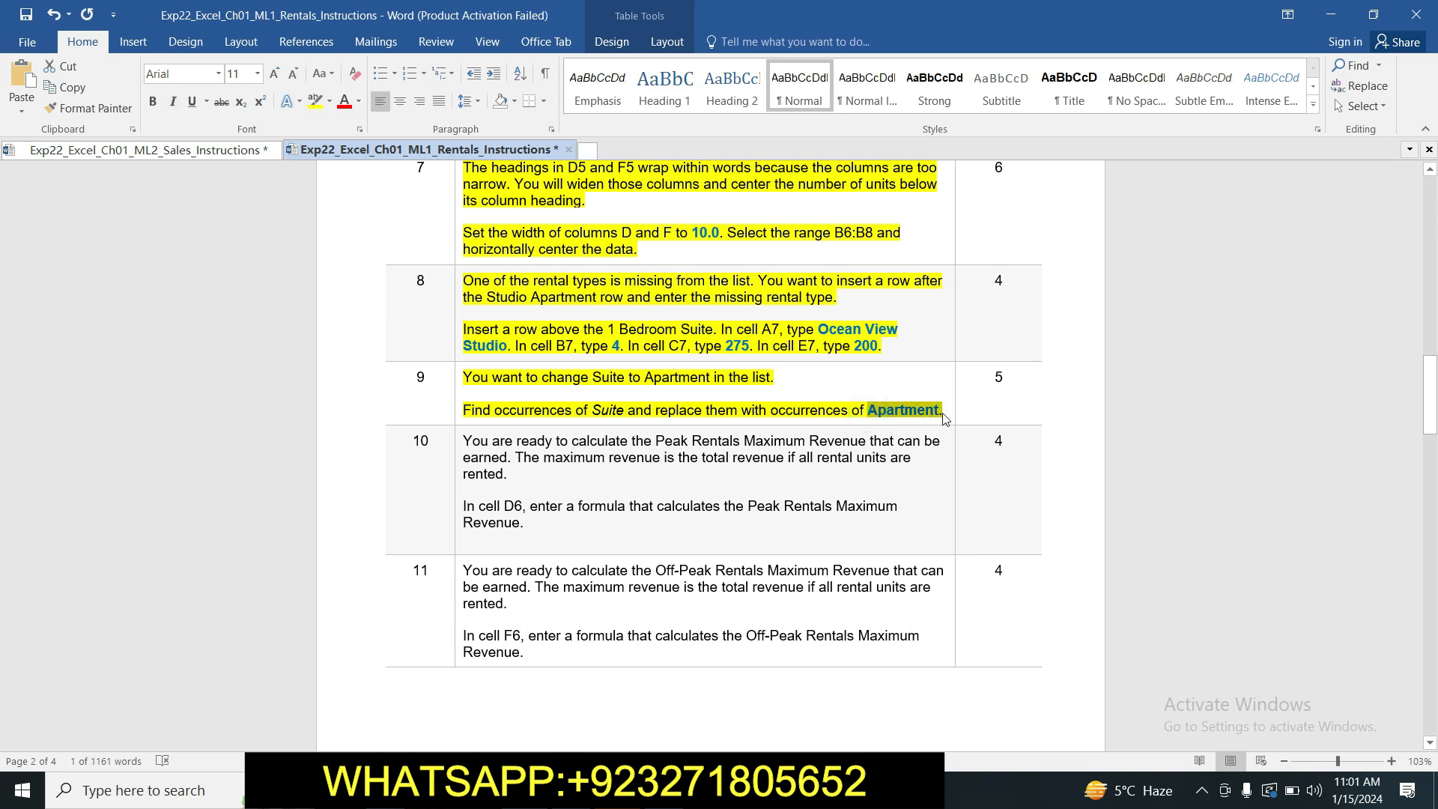
key("alt+Tab")
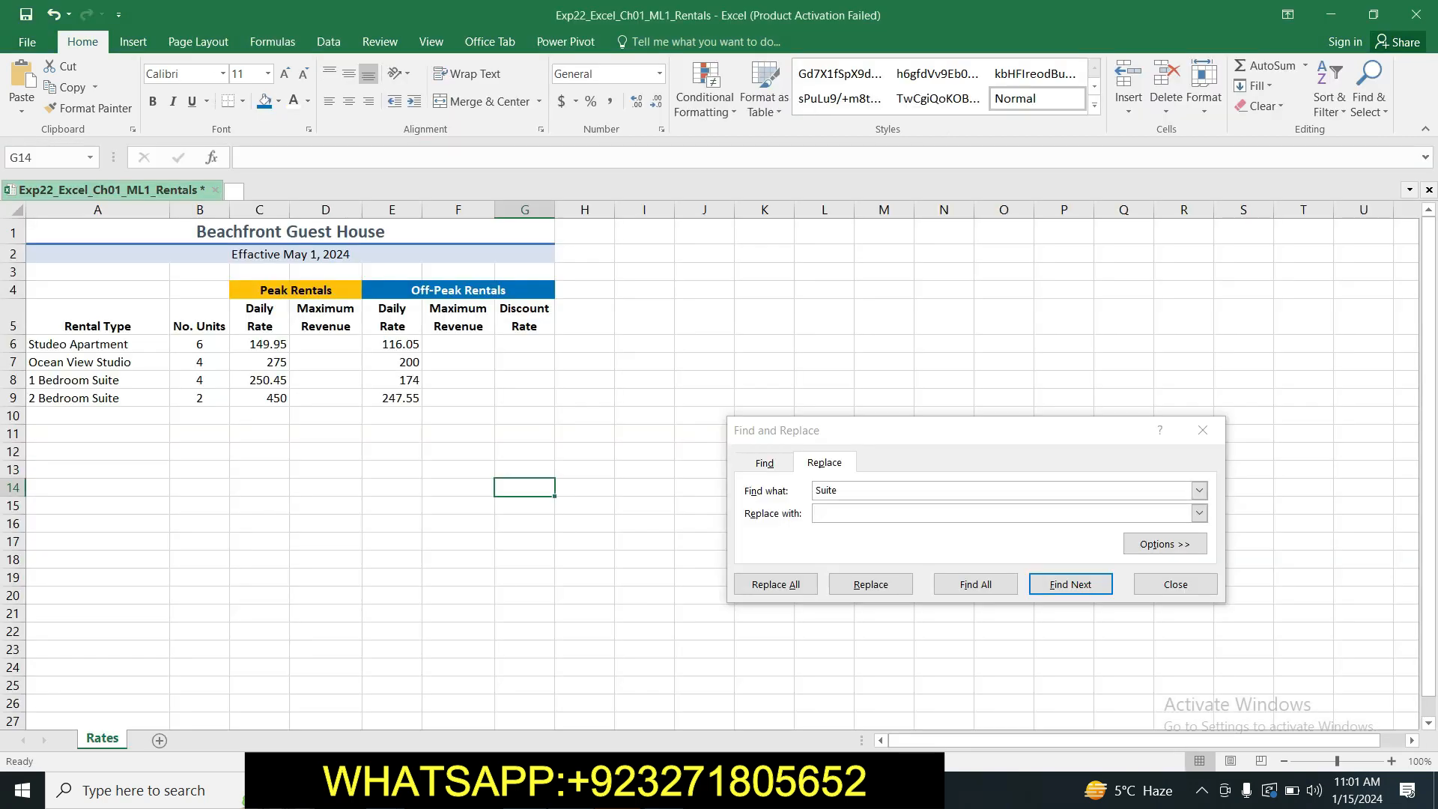
left_click(830, 519)
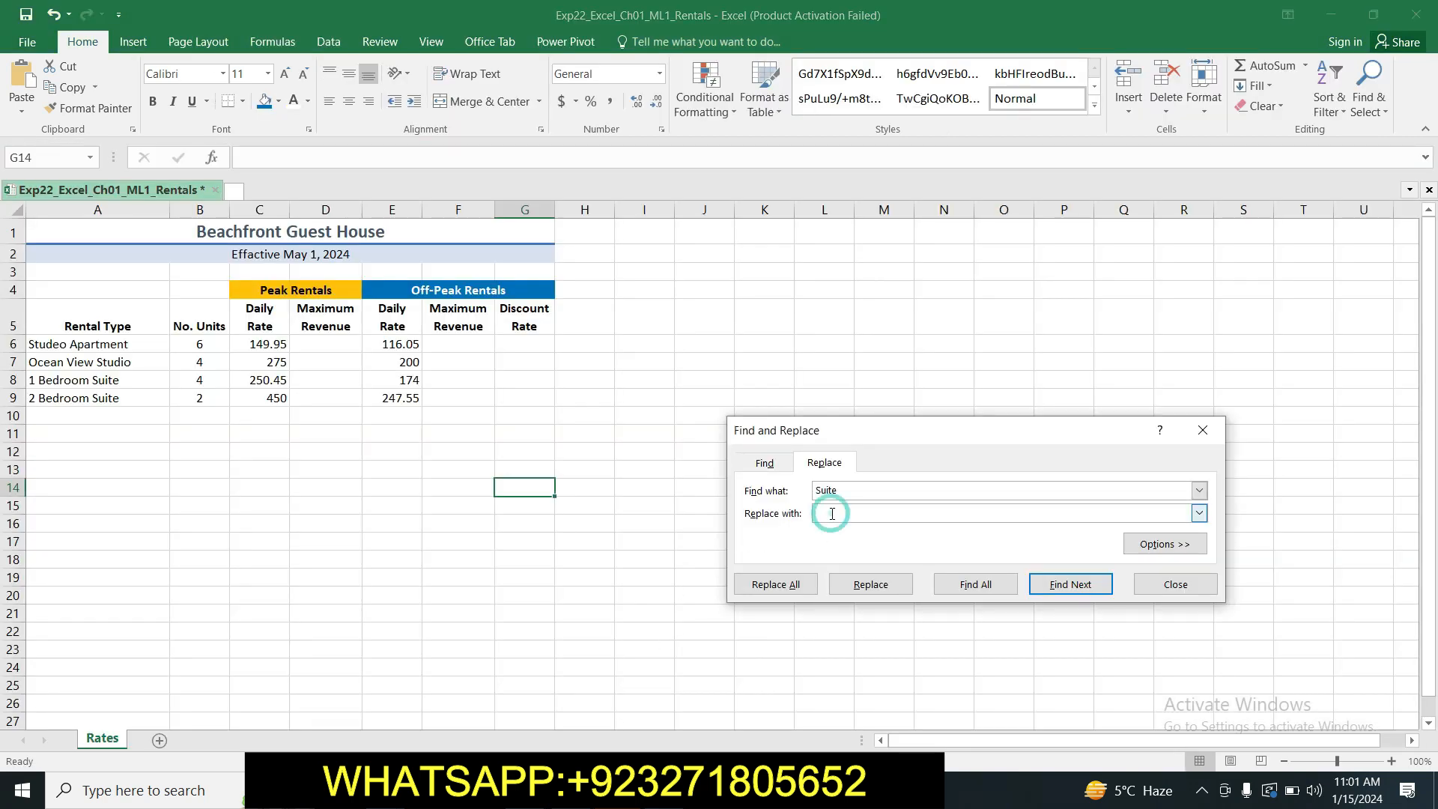
type("Apartment.")
left_click(787, 586)
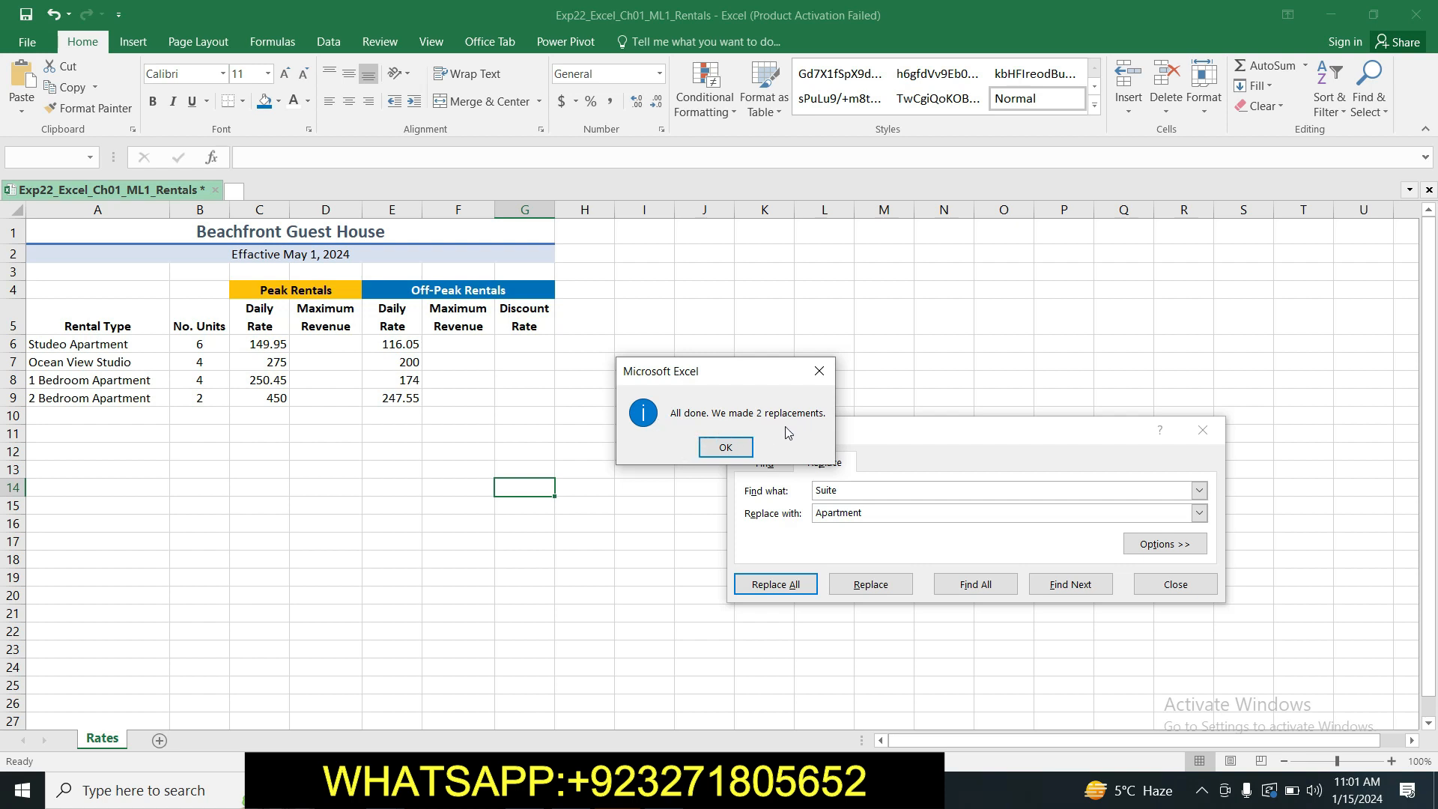
left_click(725, 448)
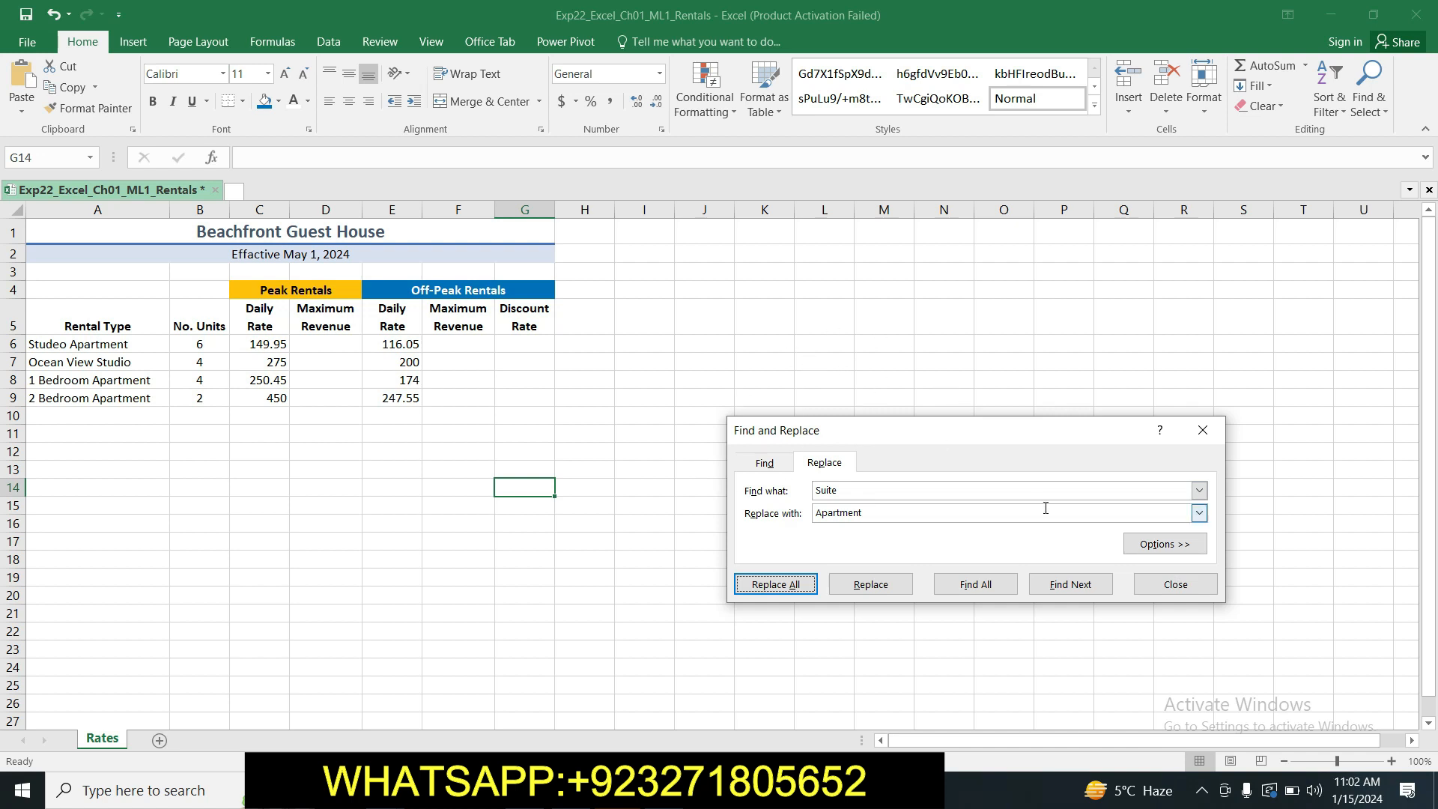
left_click(1175, 584)
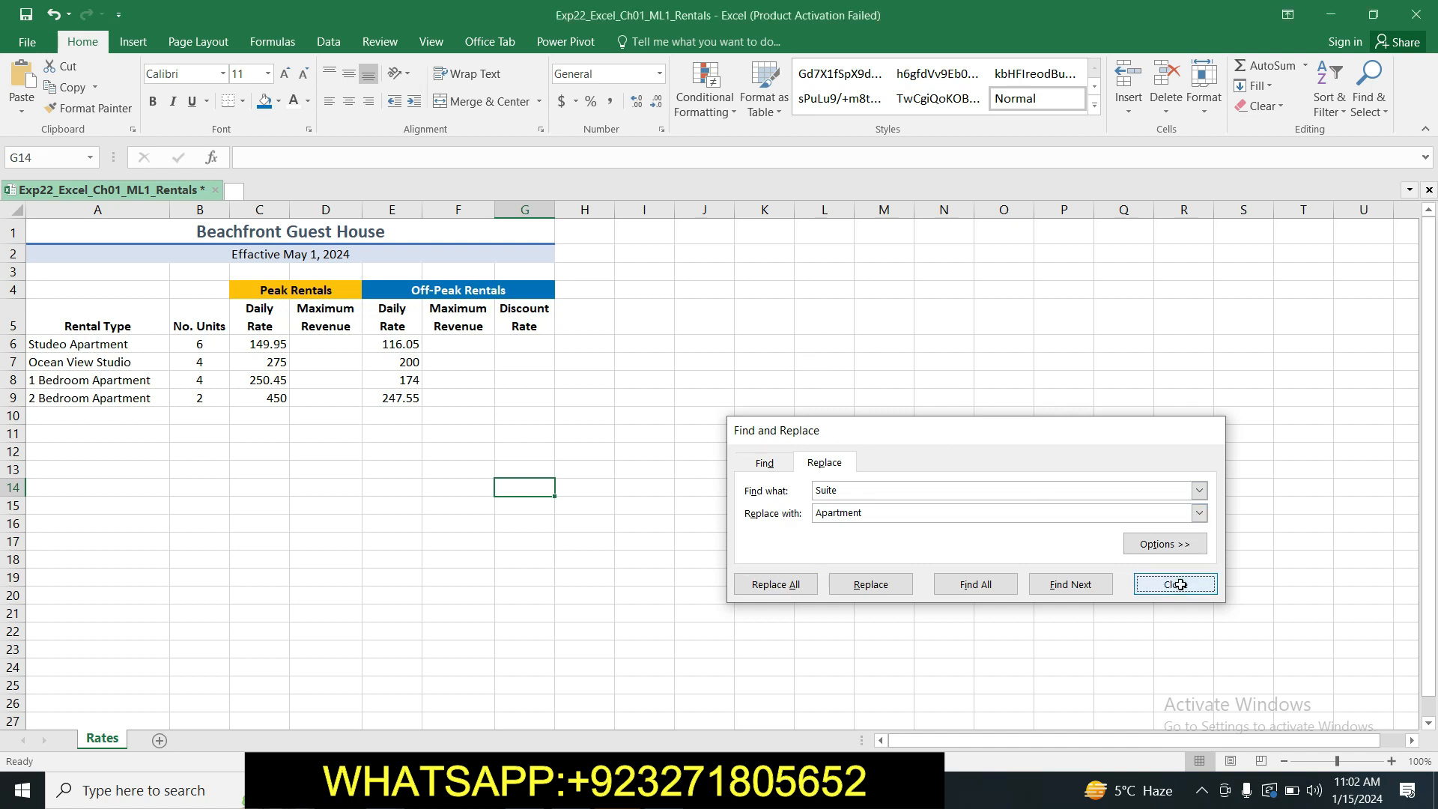
Switch back to the Word instructions and highlight the step 10 text in yellow.
key("alt+Tab")
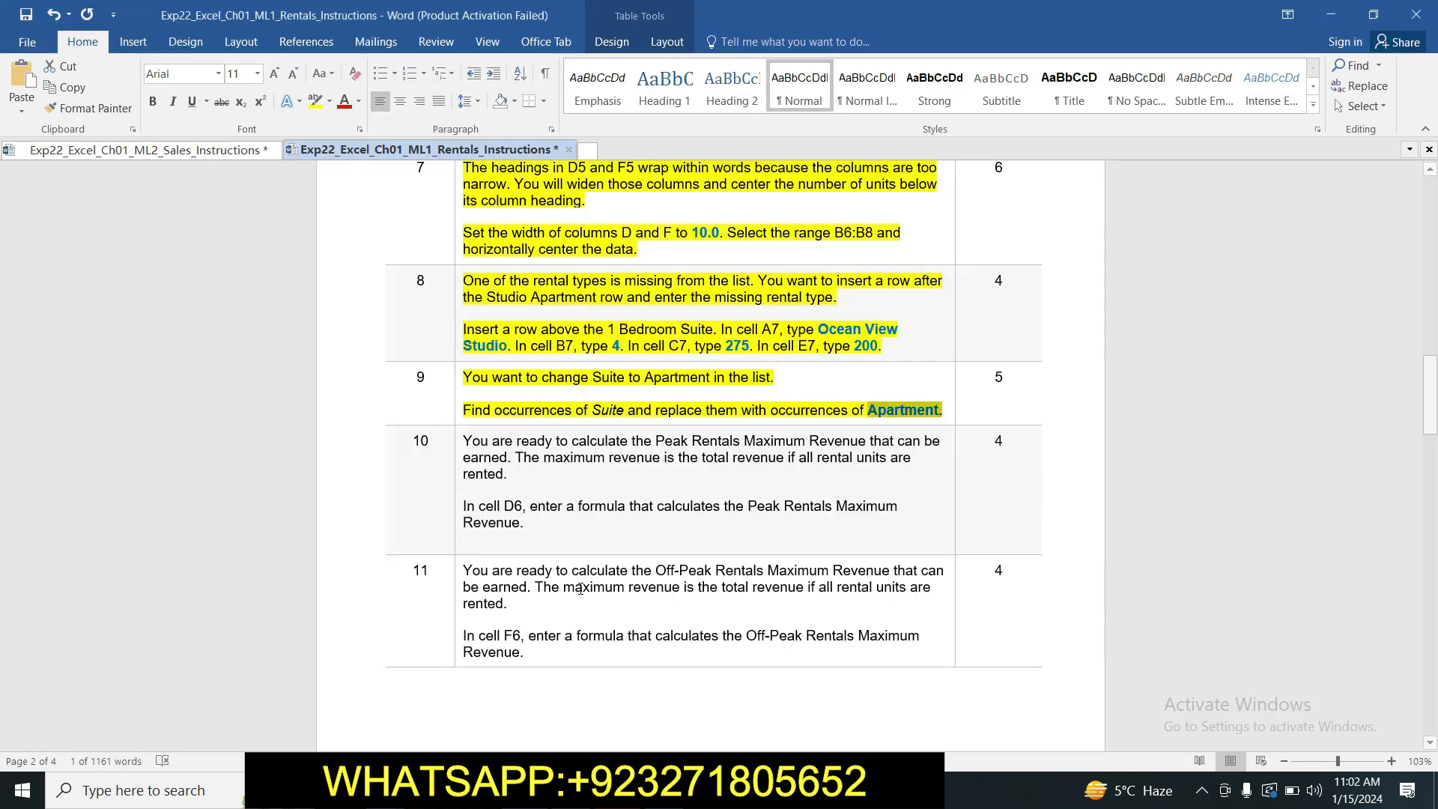
left_click_drag(466, 436, 535, 524)
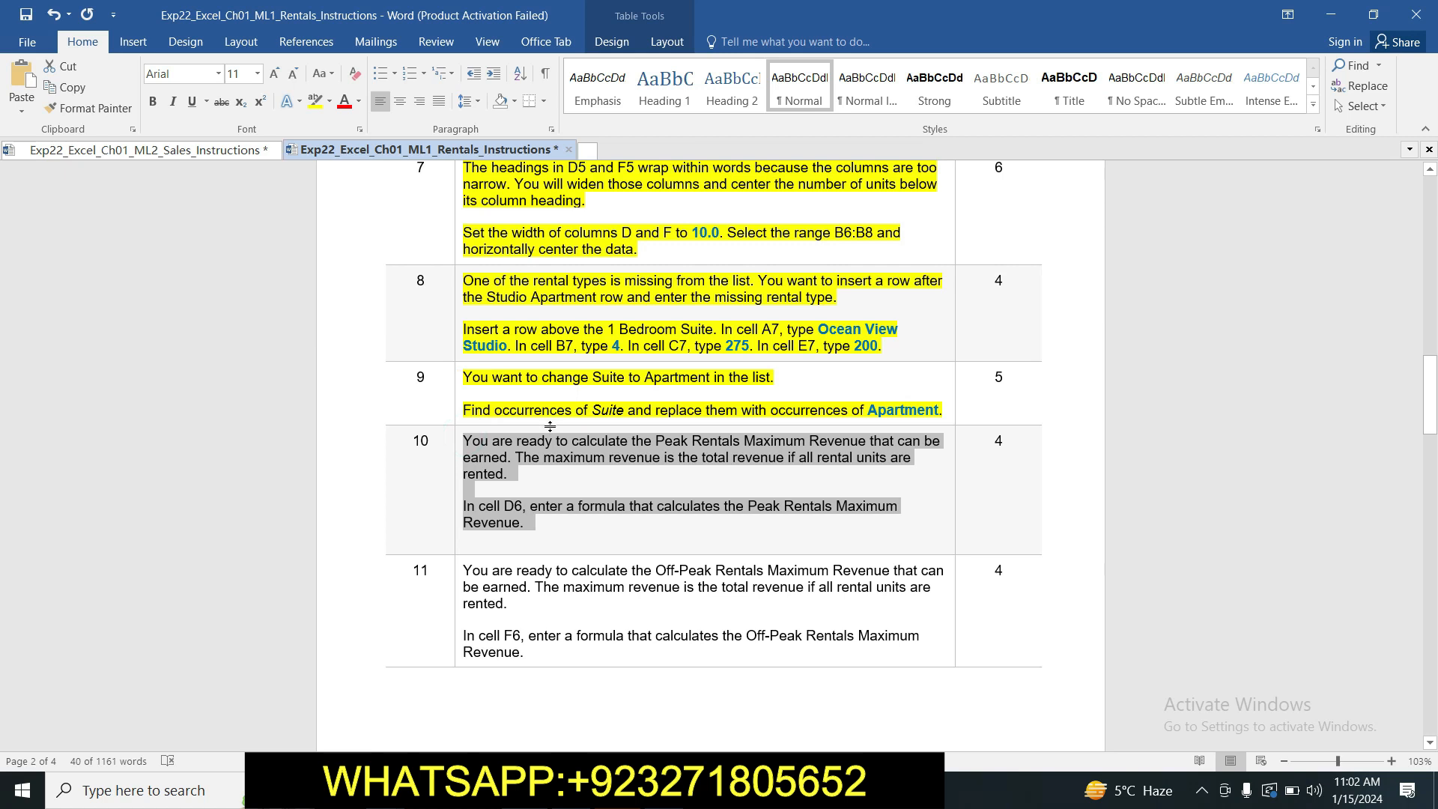
left_click(315, 101)
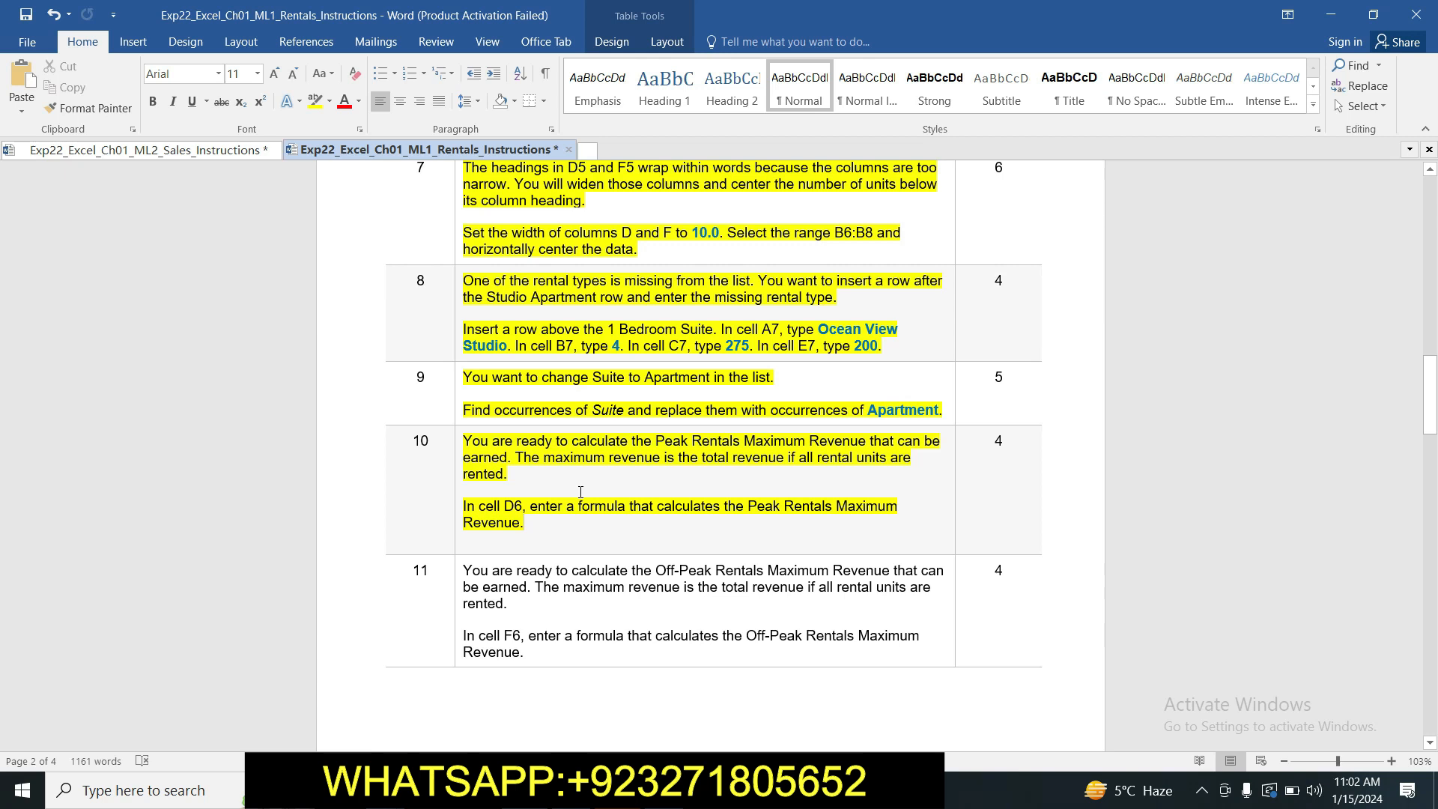
Switch to Excel and enter the Peak Rentals Maximum Revenue formula =B6*C6 in cell D6.
key("alt+Tab")
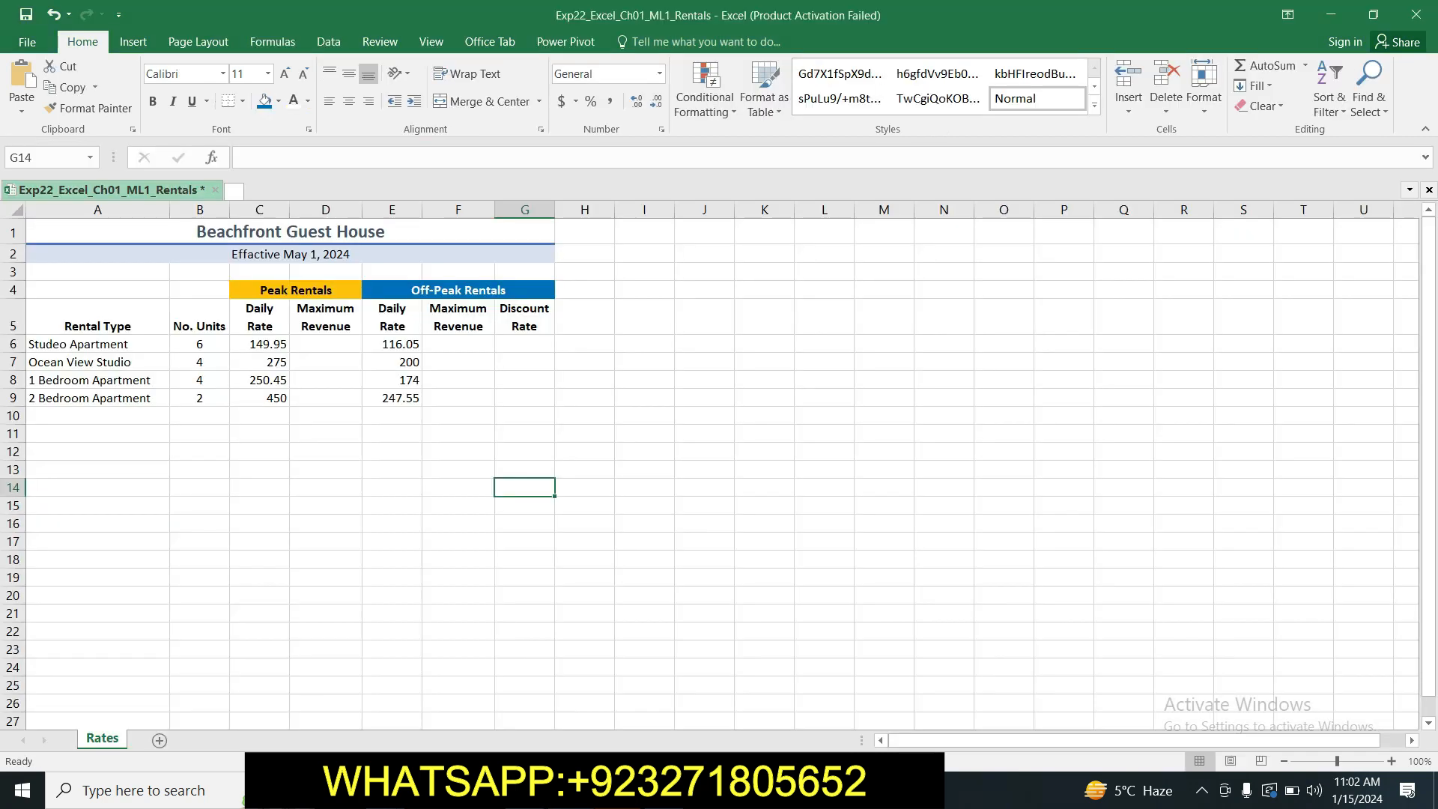
left_click(327, 341)
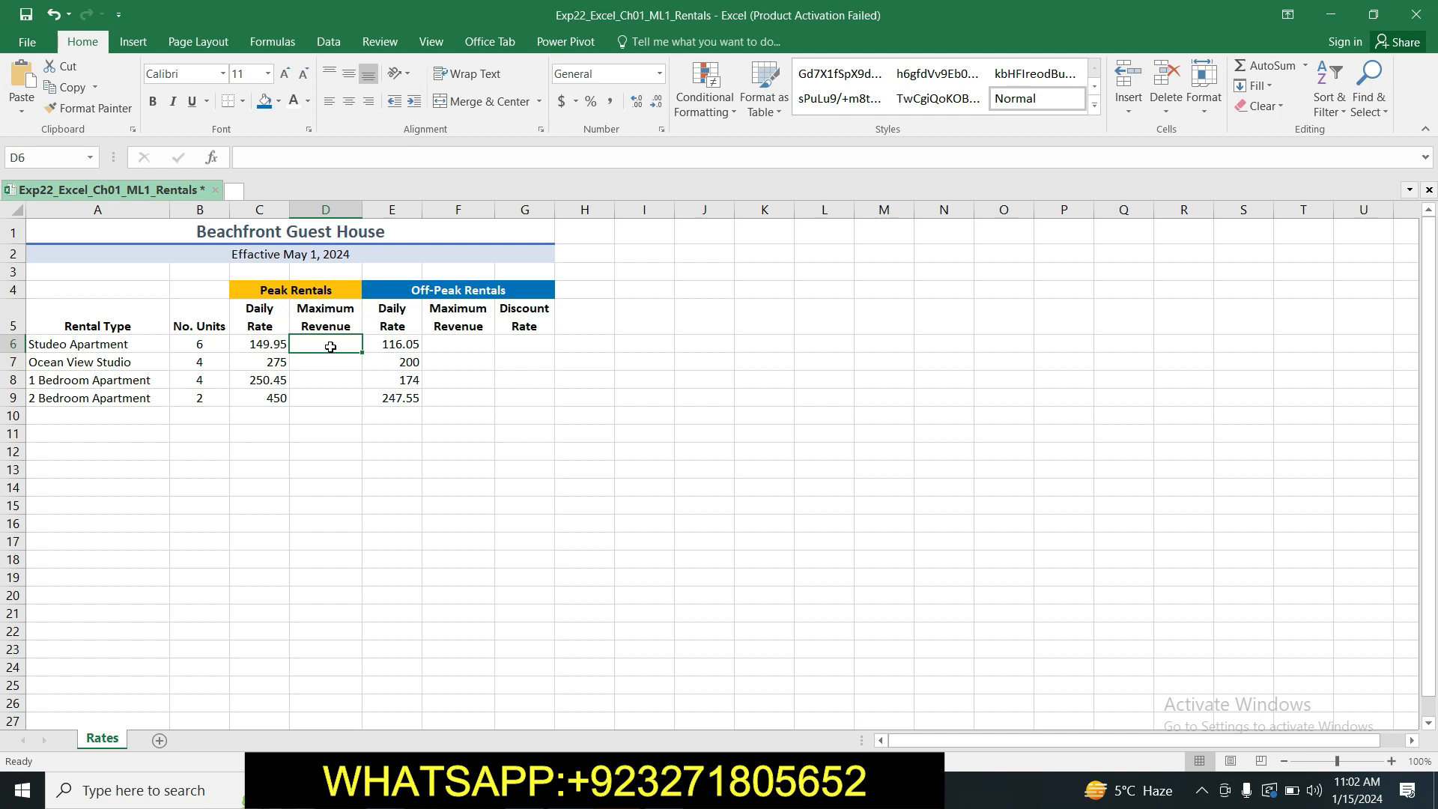
type("=")
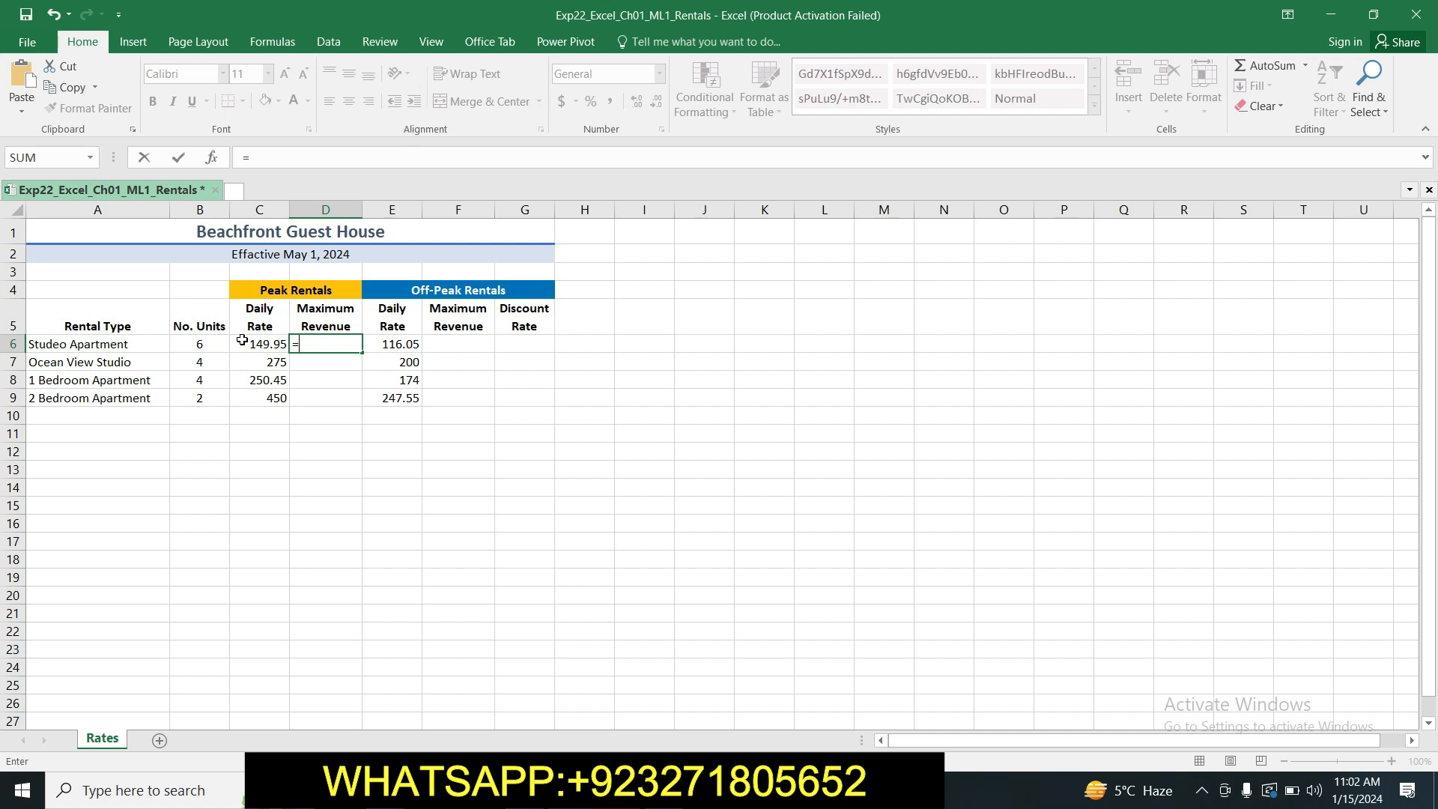
left_click(211, 343)
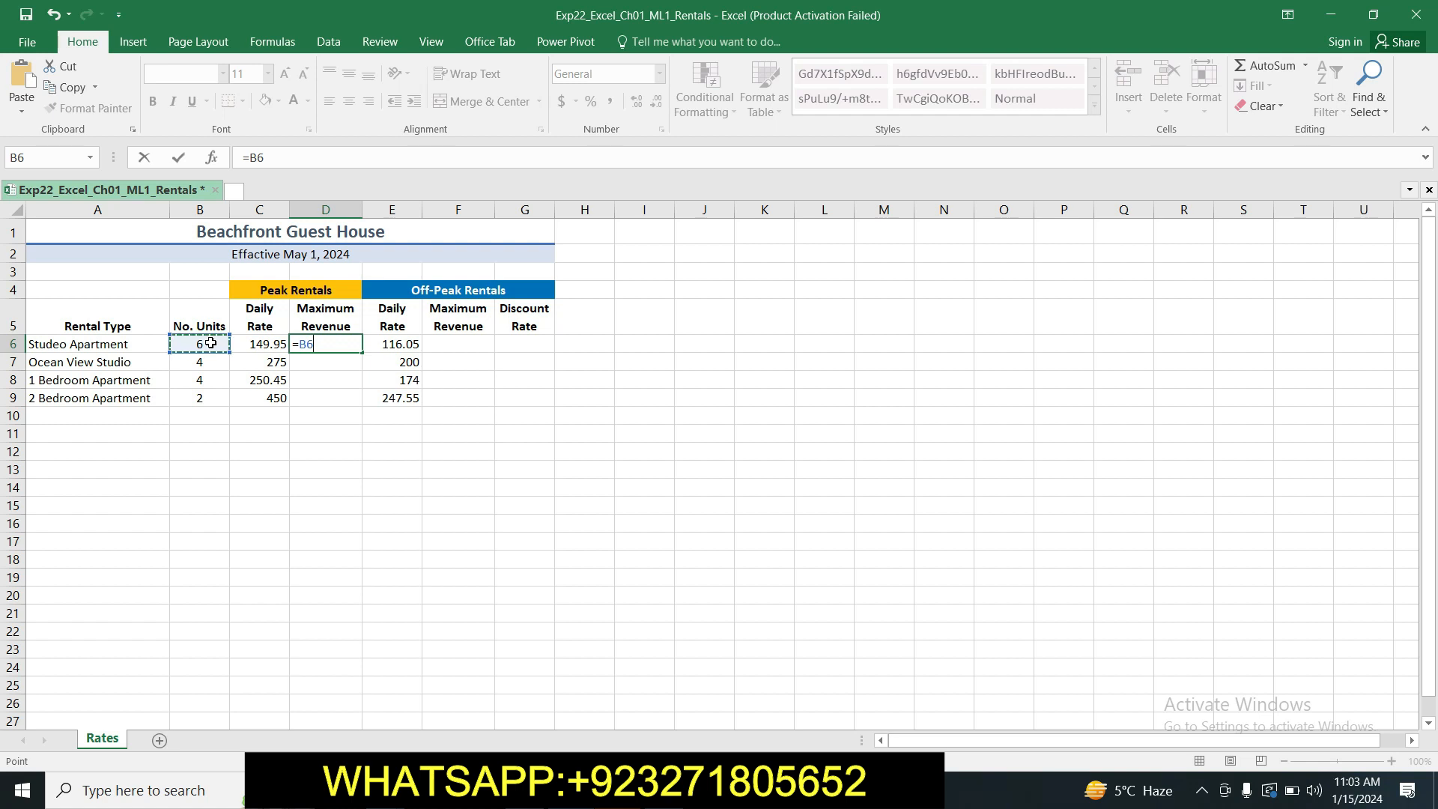
type("*")
left_click(259, 341)
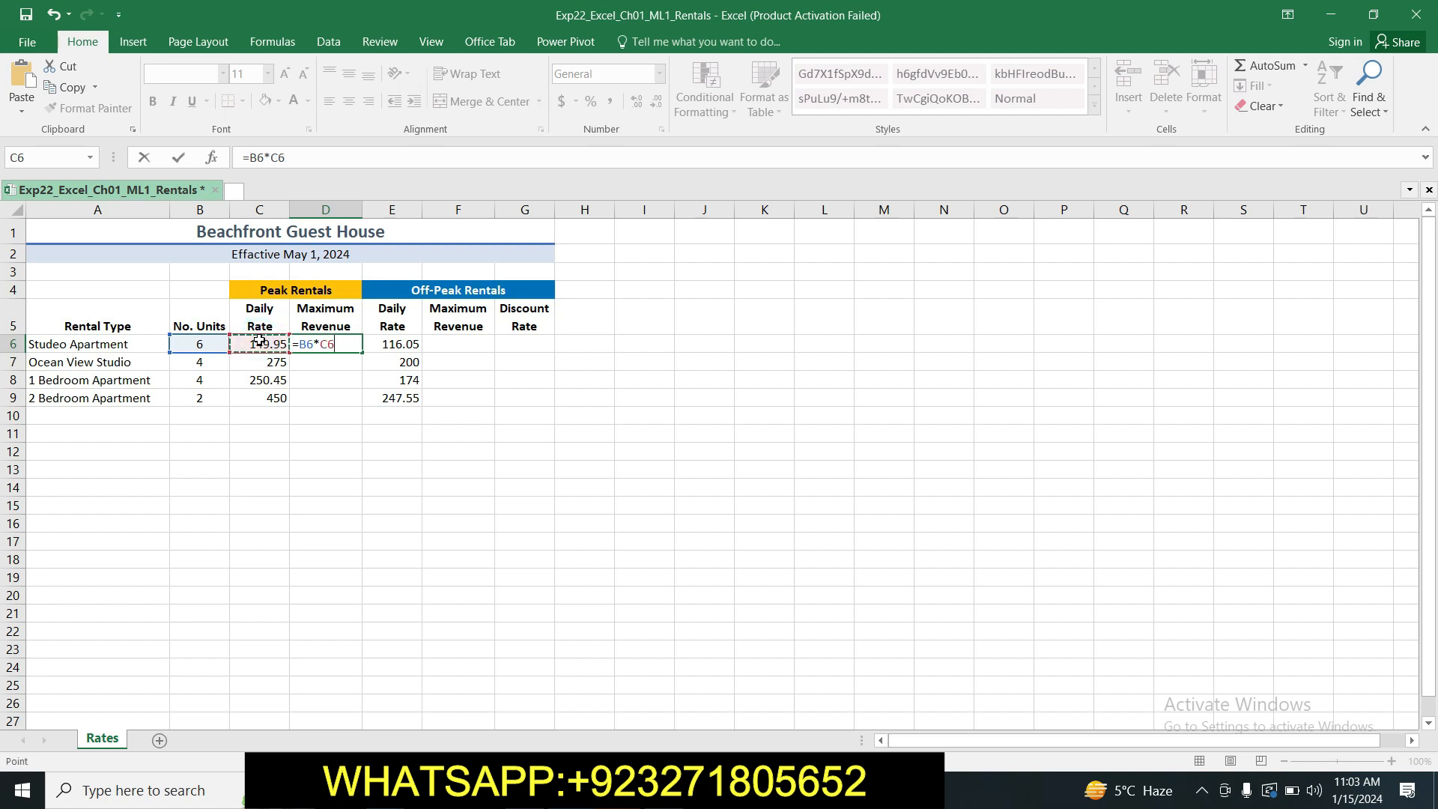
key("Return")
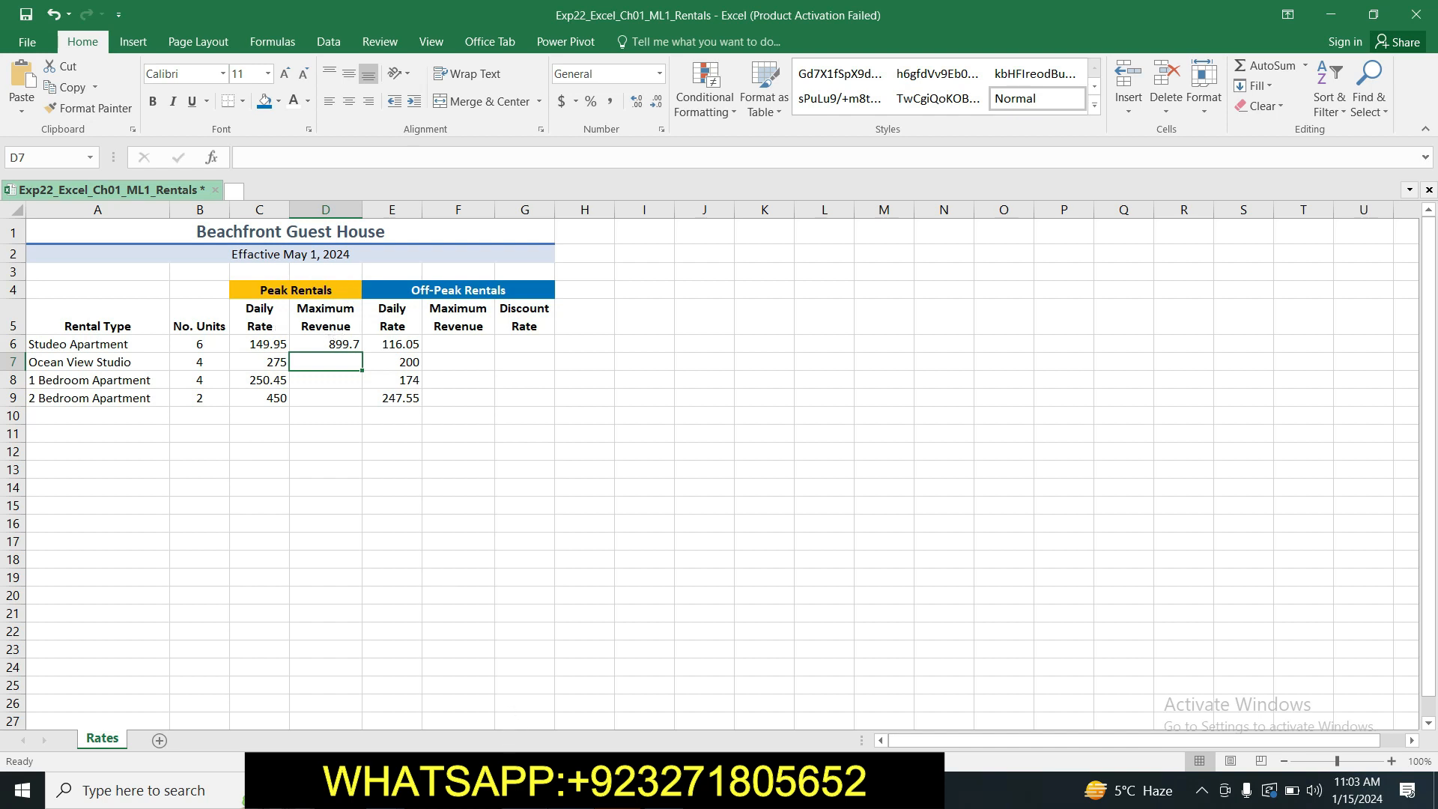
Return to the Word instructions and highlight the step 11 text in yellow.
key("alt+Tab")
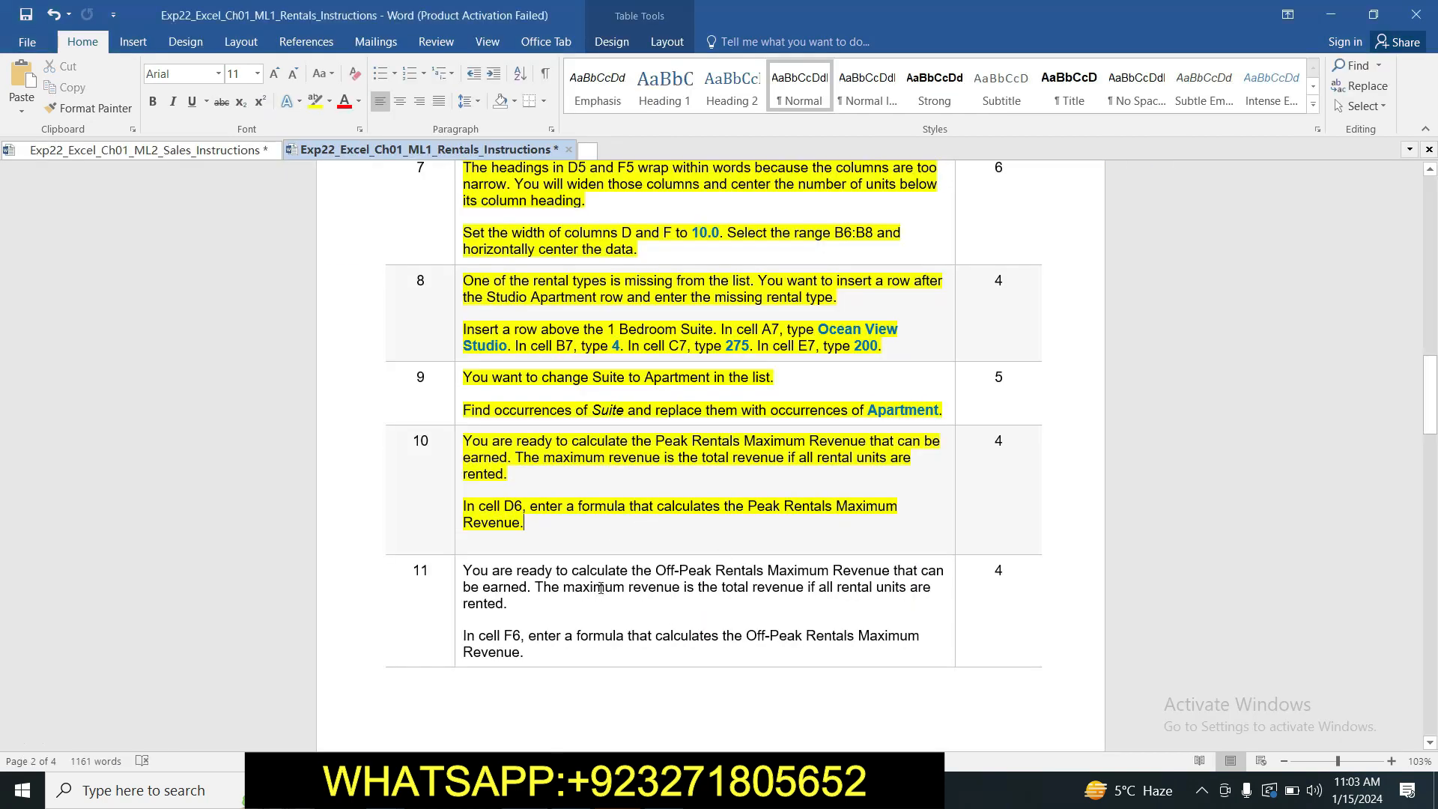
left_click_drag(466, 569, 524, 653)
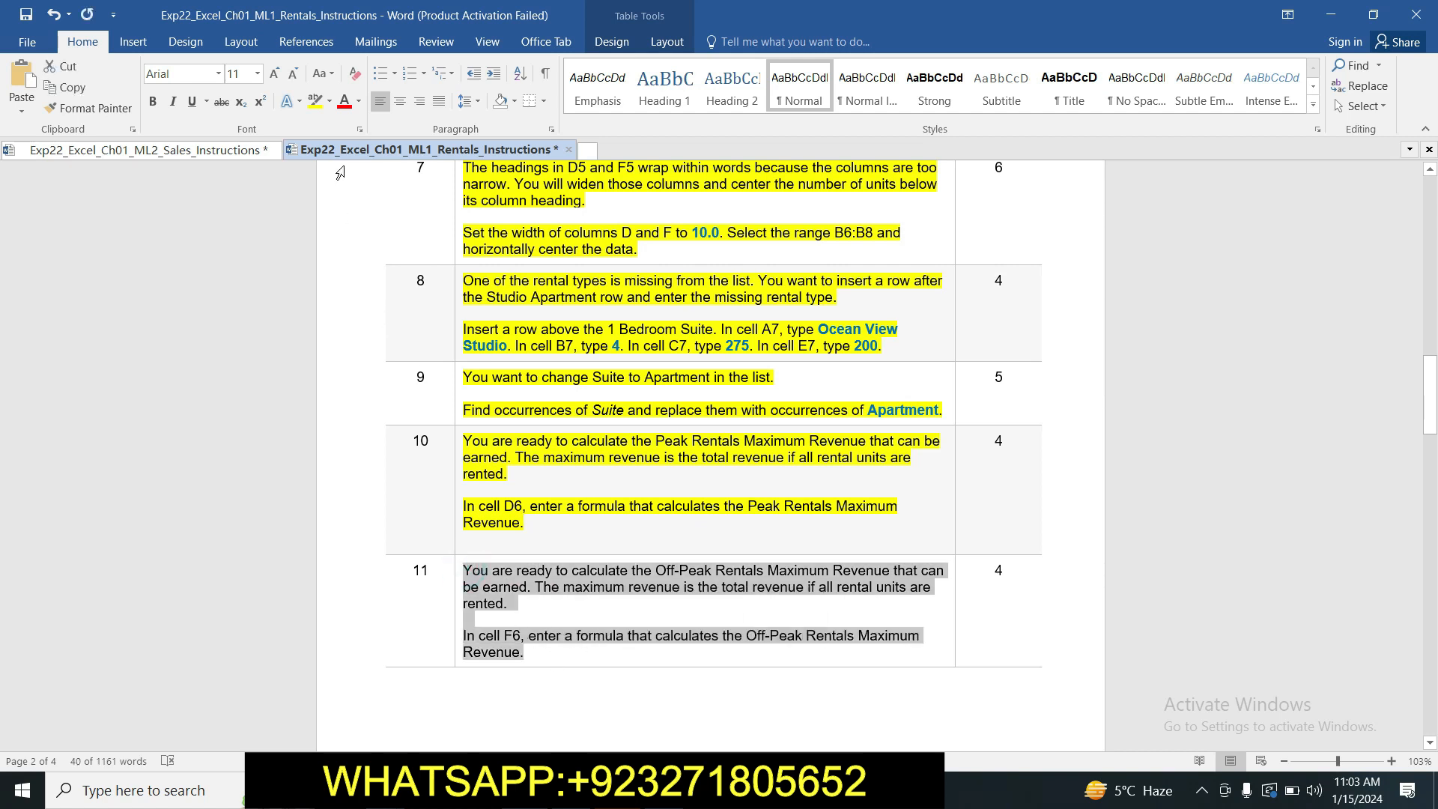
left_click(314, 101)
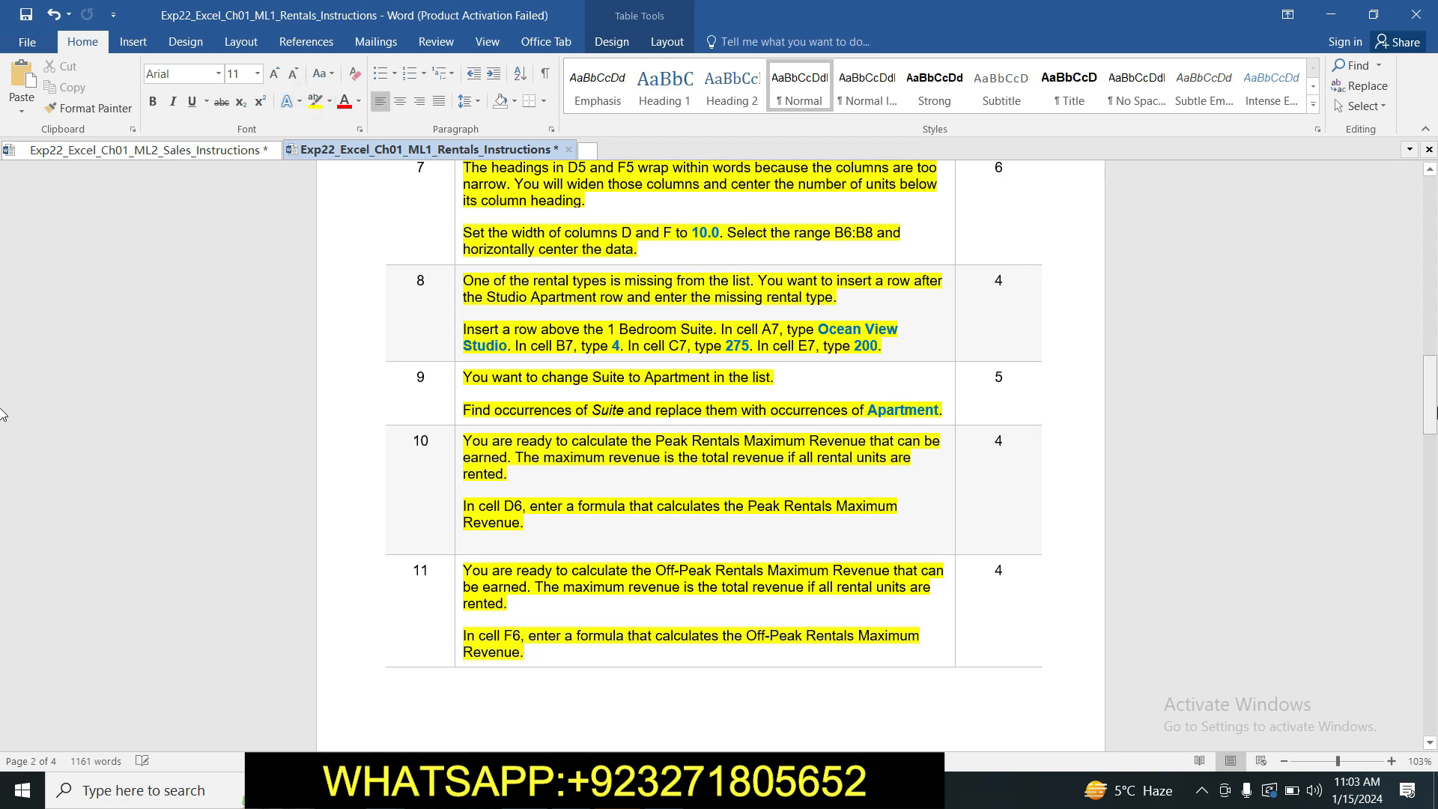
left_click_drag(1437, 407, 1436, 448)
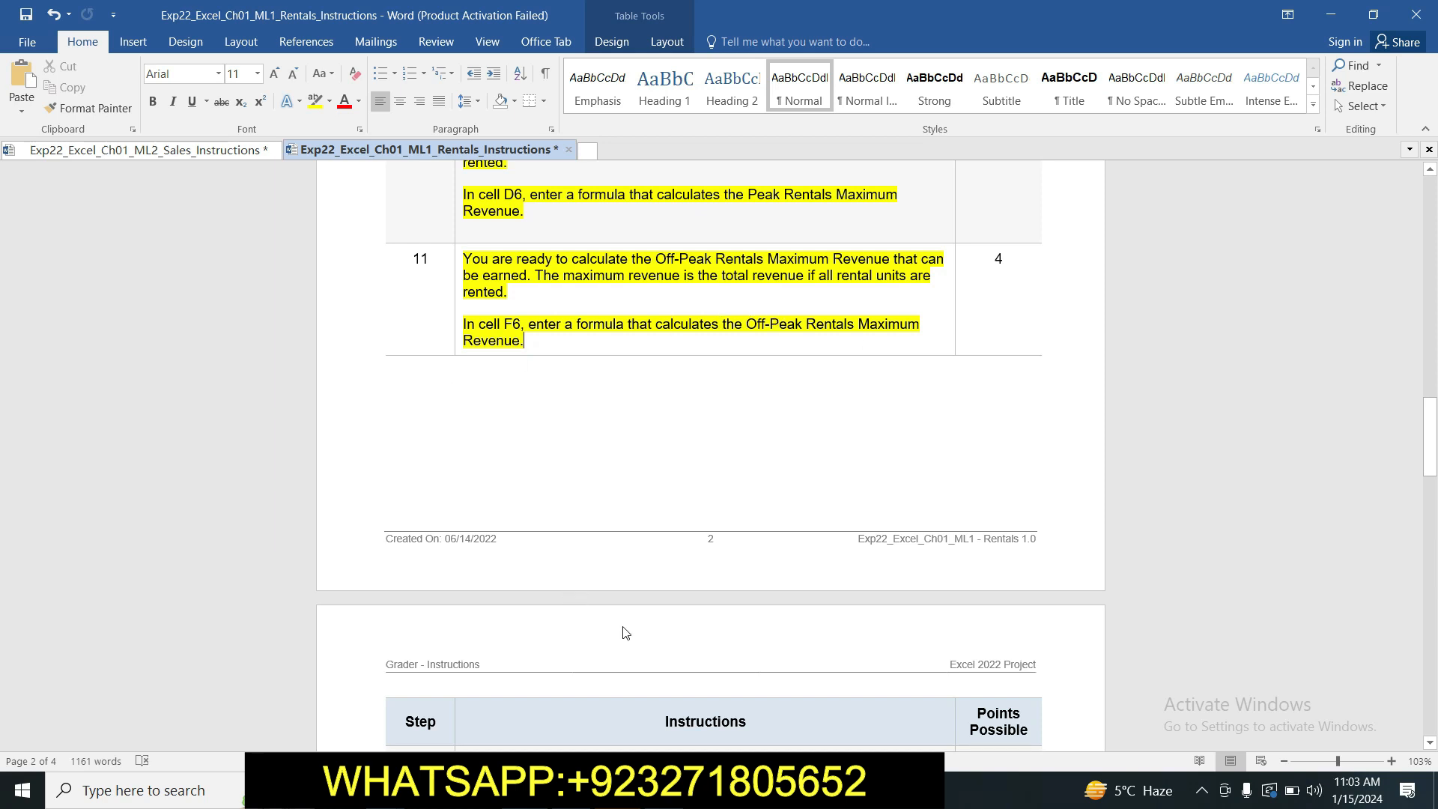
Switch to Excel and enter the Off-Peak Rentals Maximum Revenue formula =B6*E6 in cell F6.
left_click(573, 790)
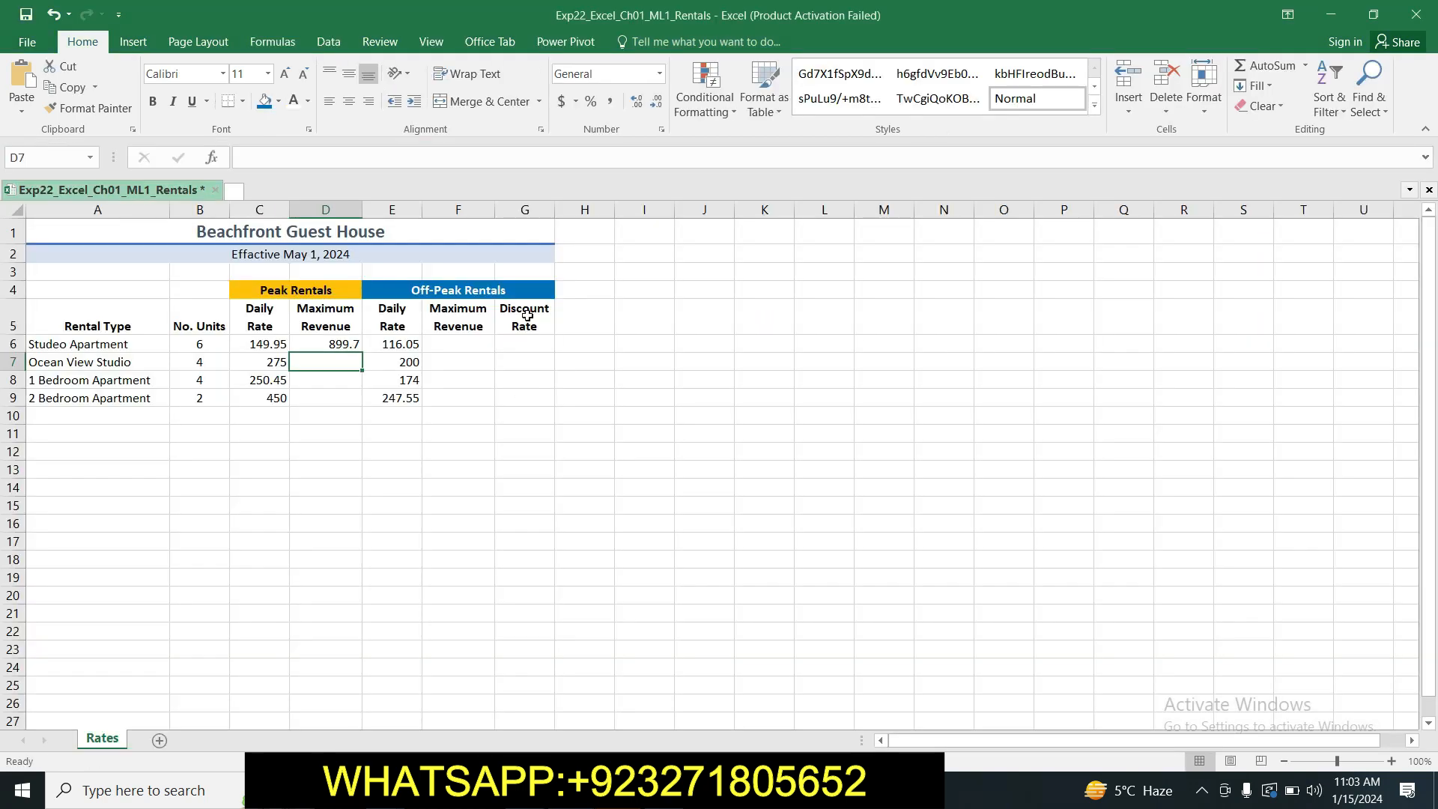
left_click(480, 349)
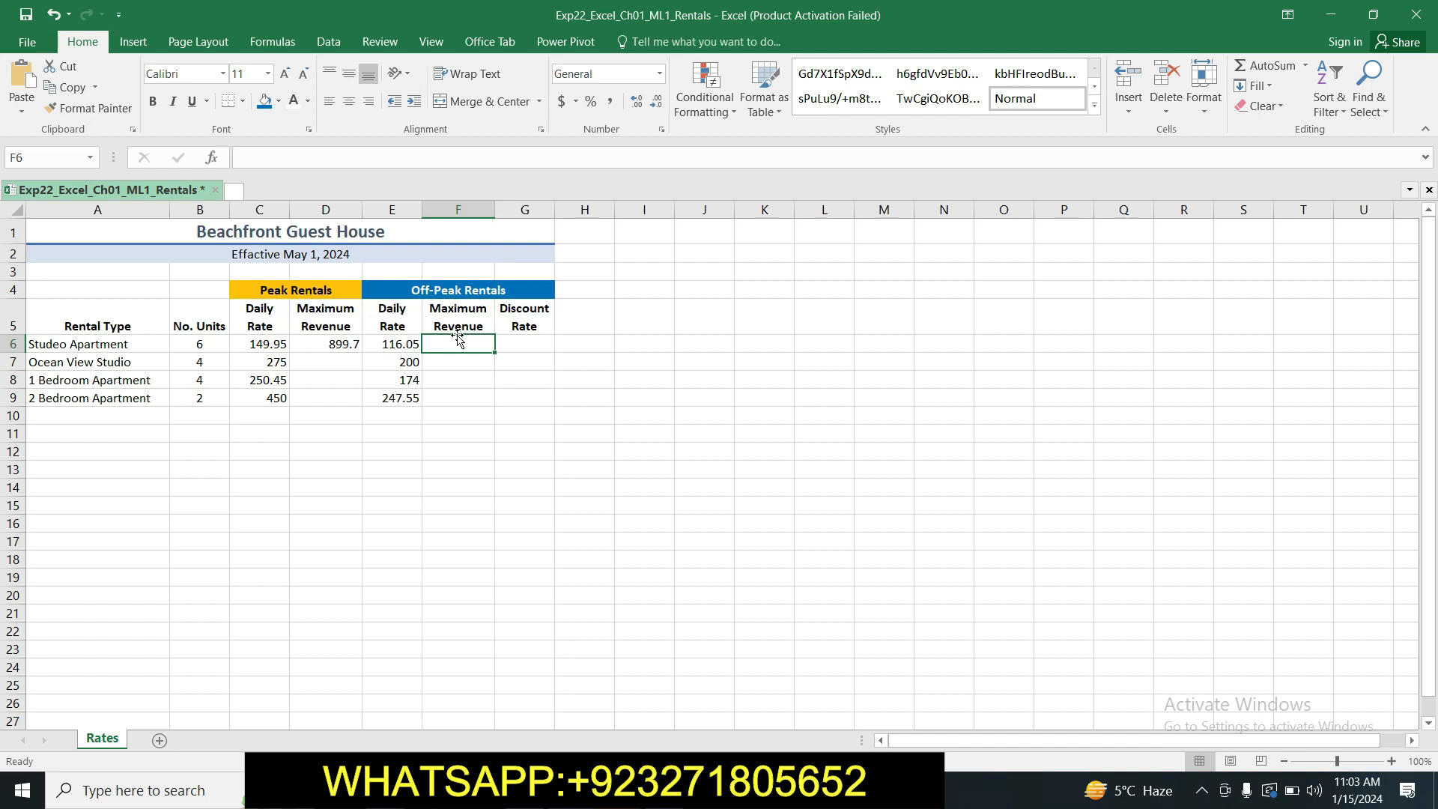
type("=")
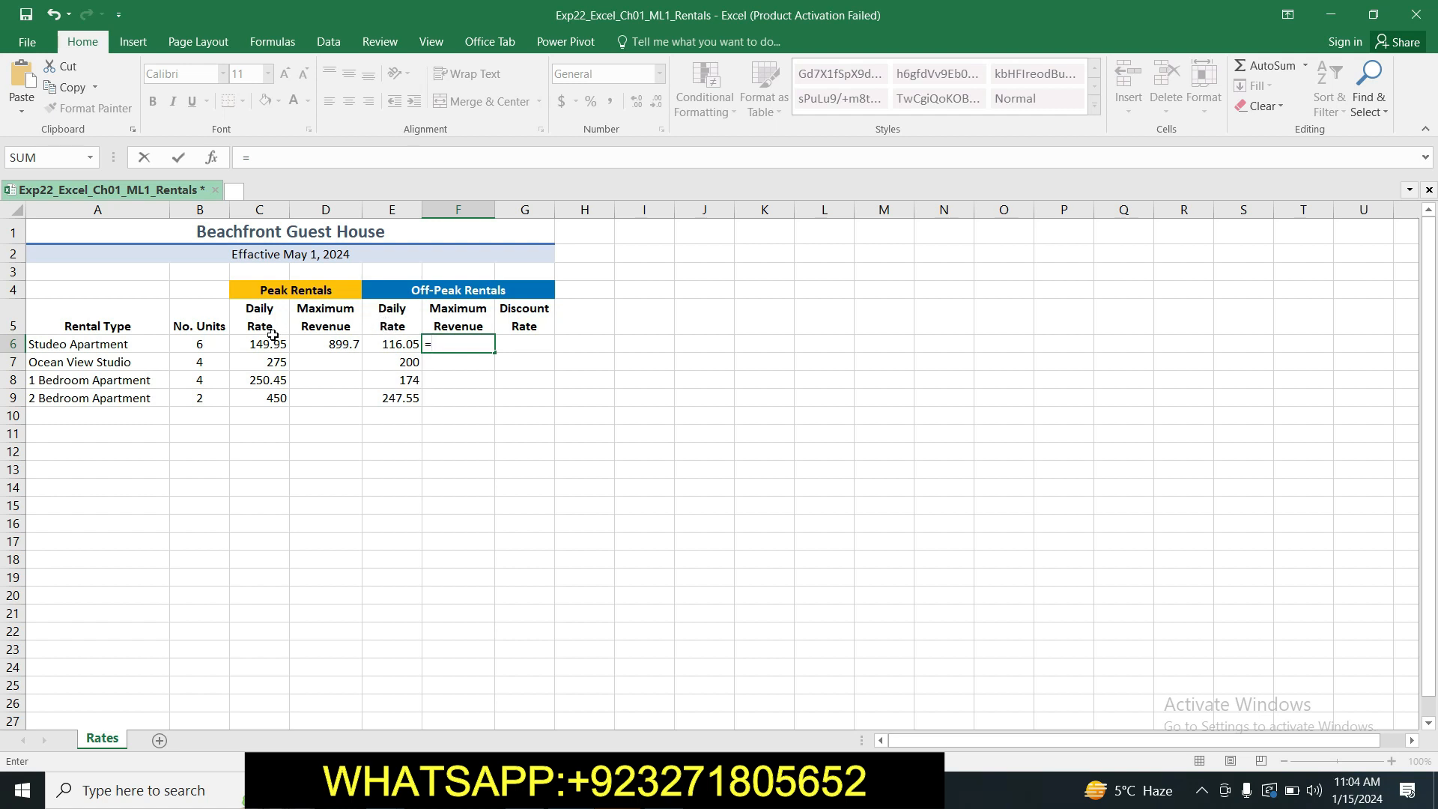
left_click(196, 343)
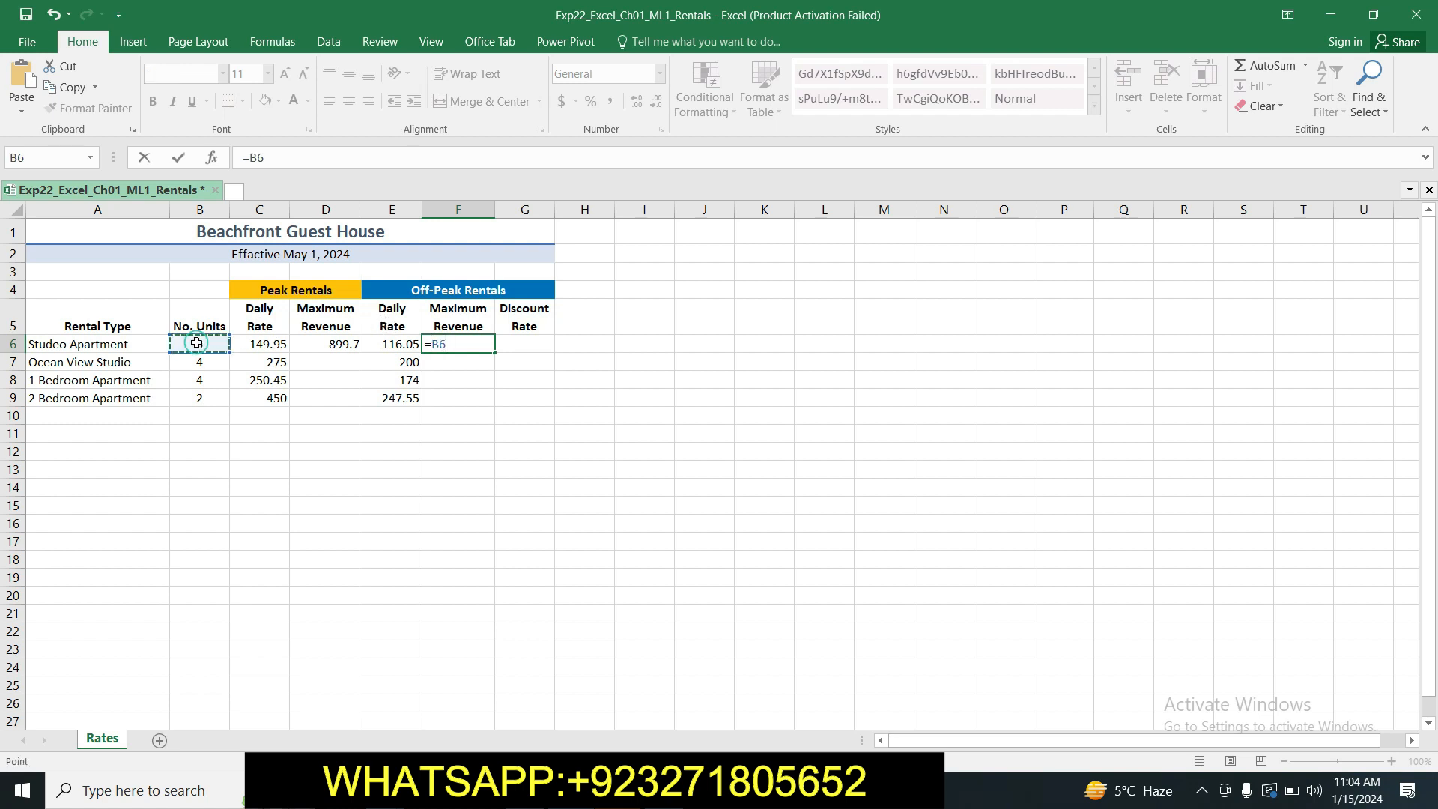
type("*")
left_click(398, 342)
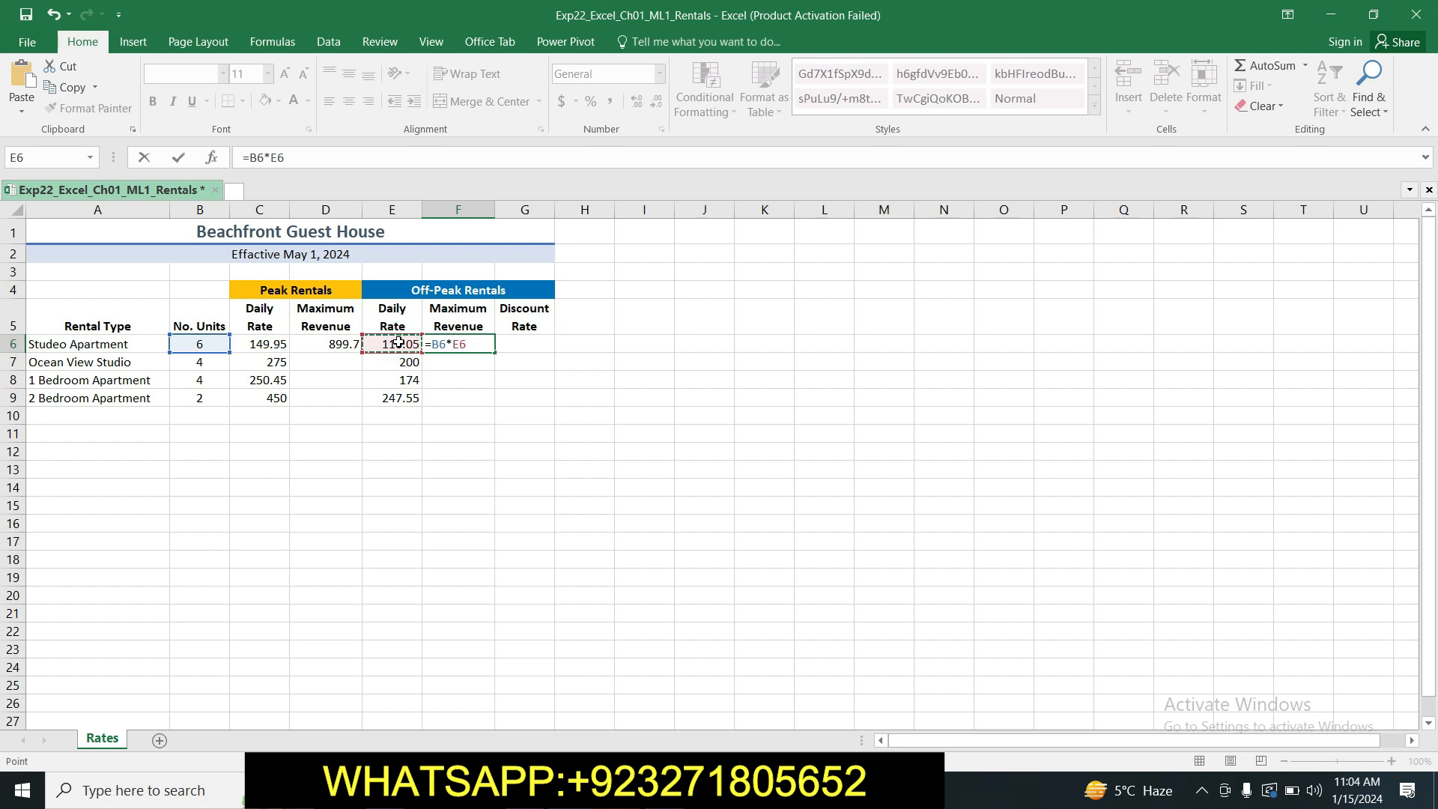
key("Return")
left_click(442, 349)
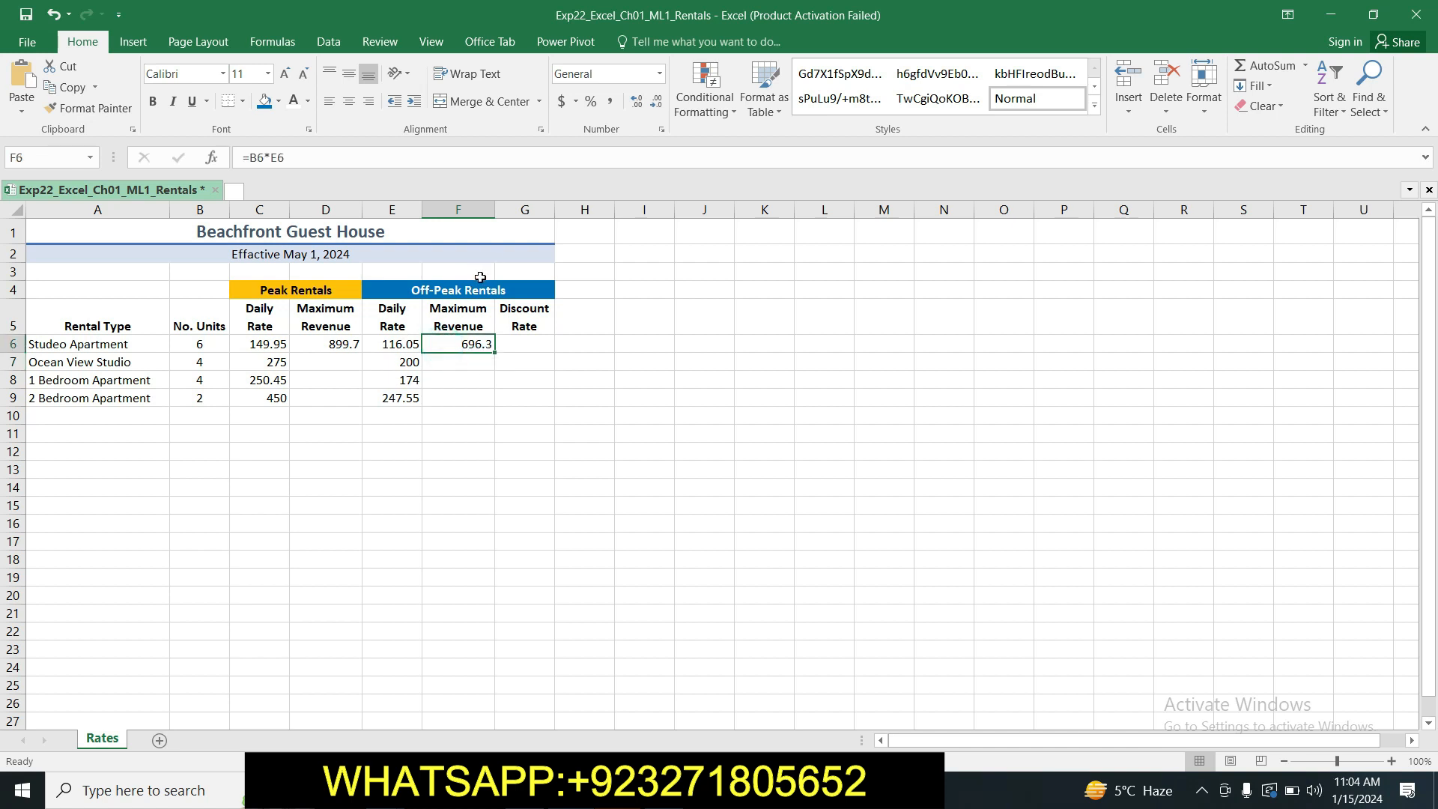
Switch back to the Word instructions and highlight the step 12 text in yellow.
left_click(526, 789)
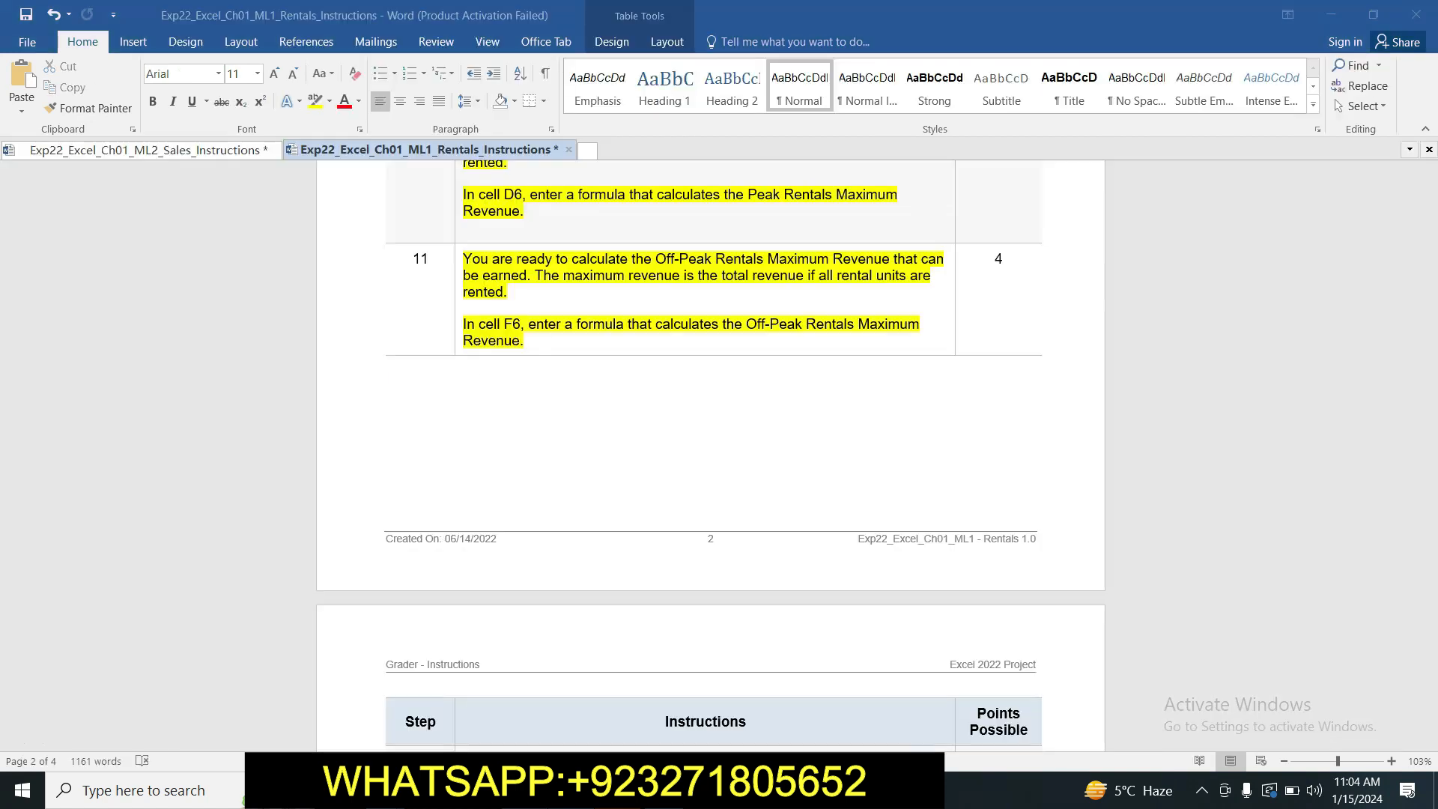
left_click(1428, 417)
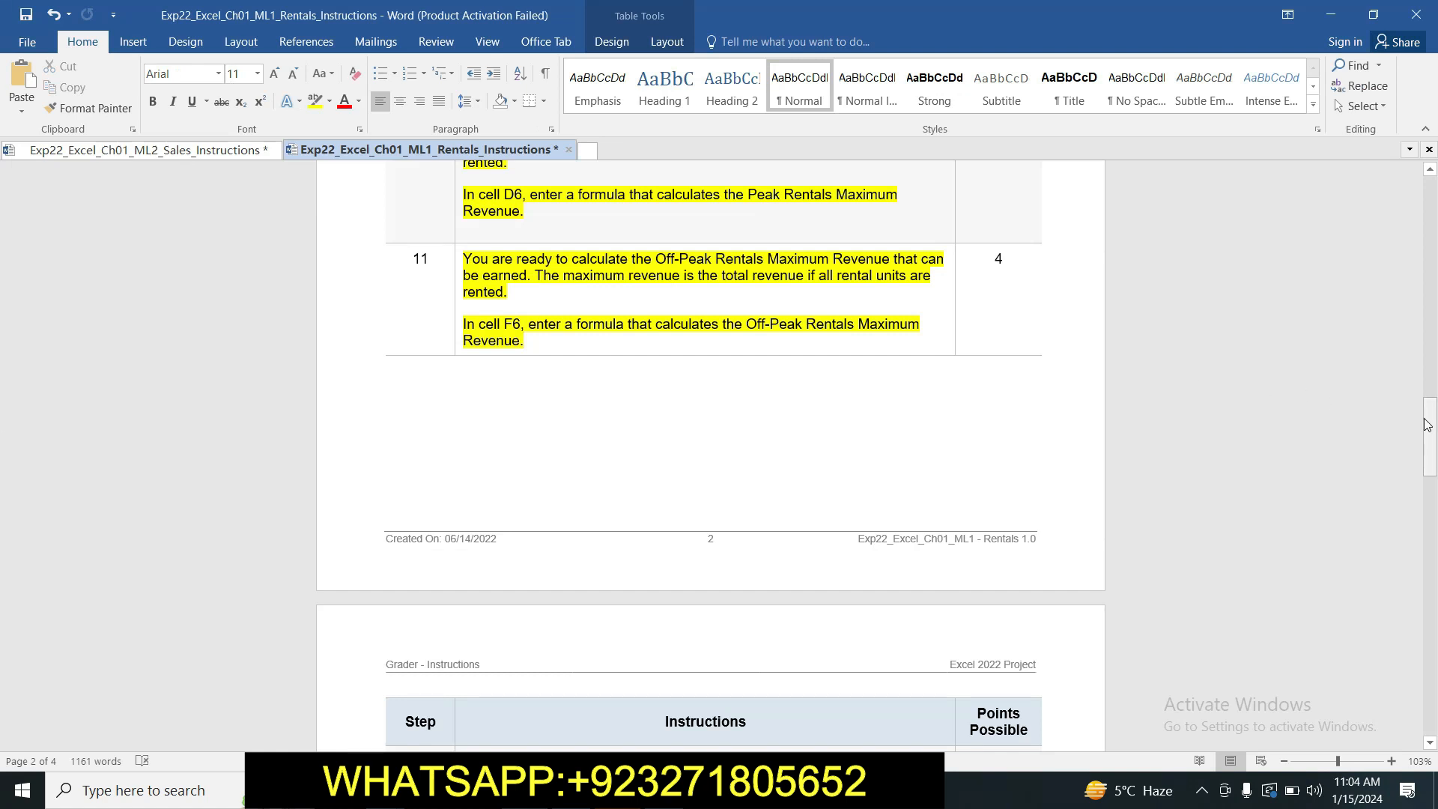
left_click_drag(1428, 417, 1428, 472)
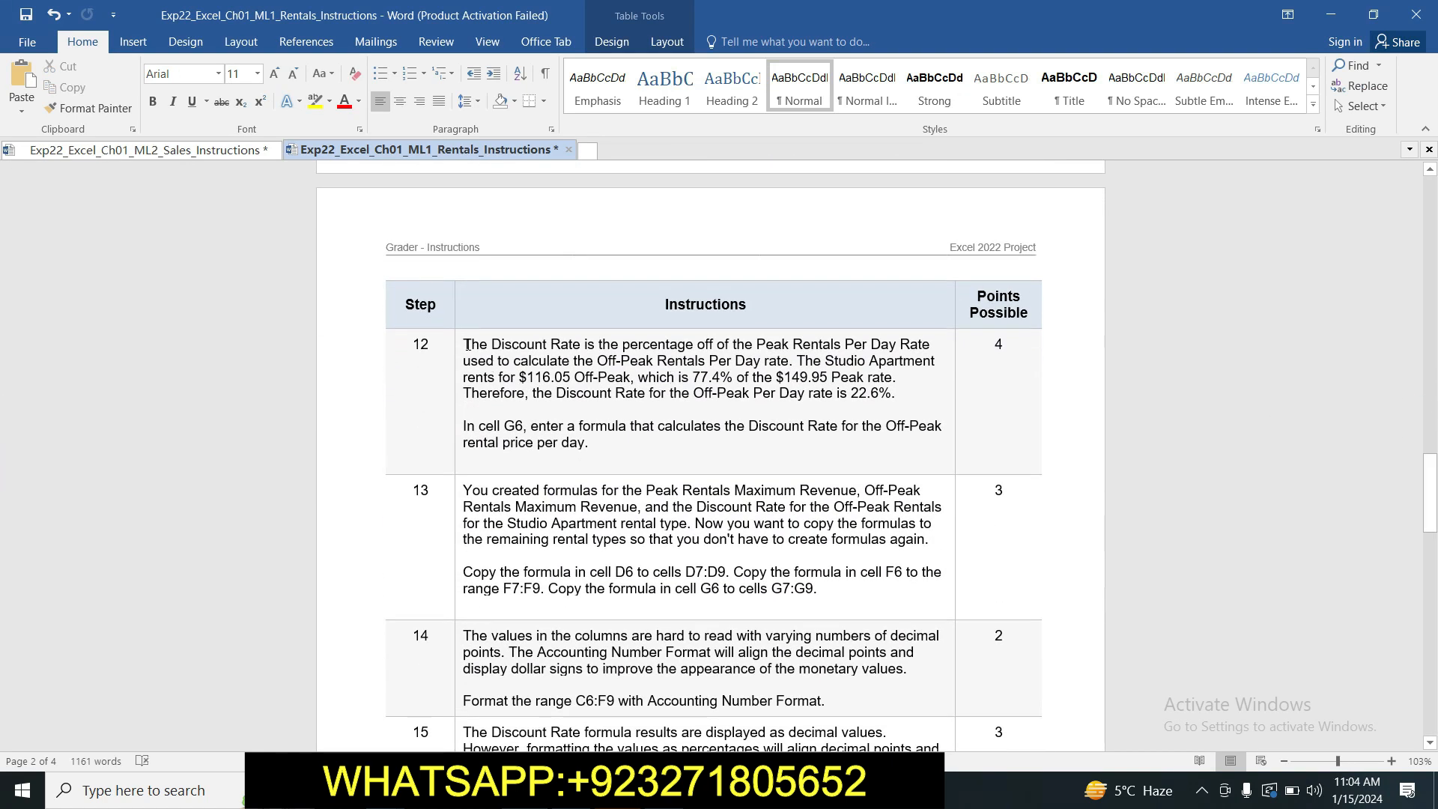
left_click_drag(467, 345, 599, 446)
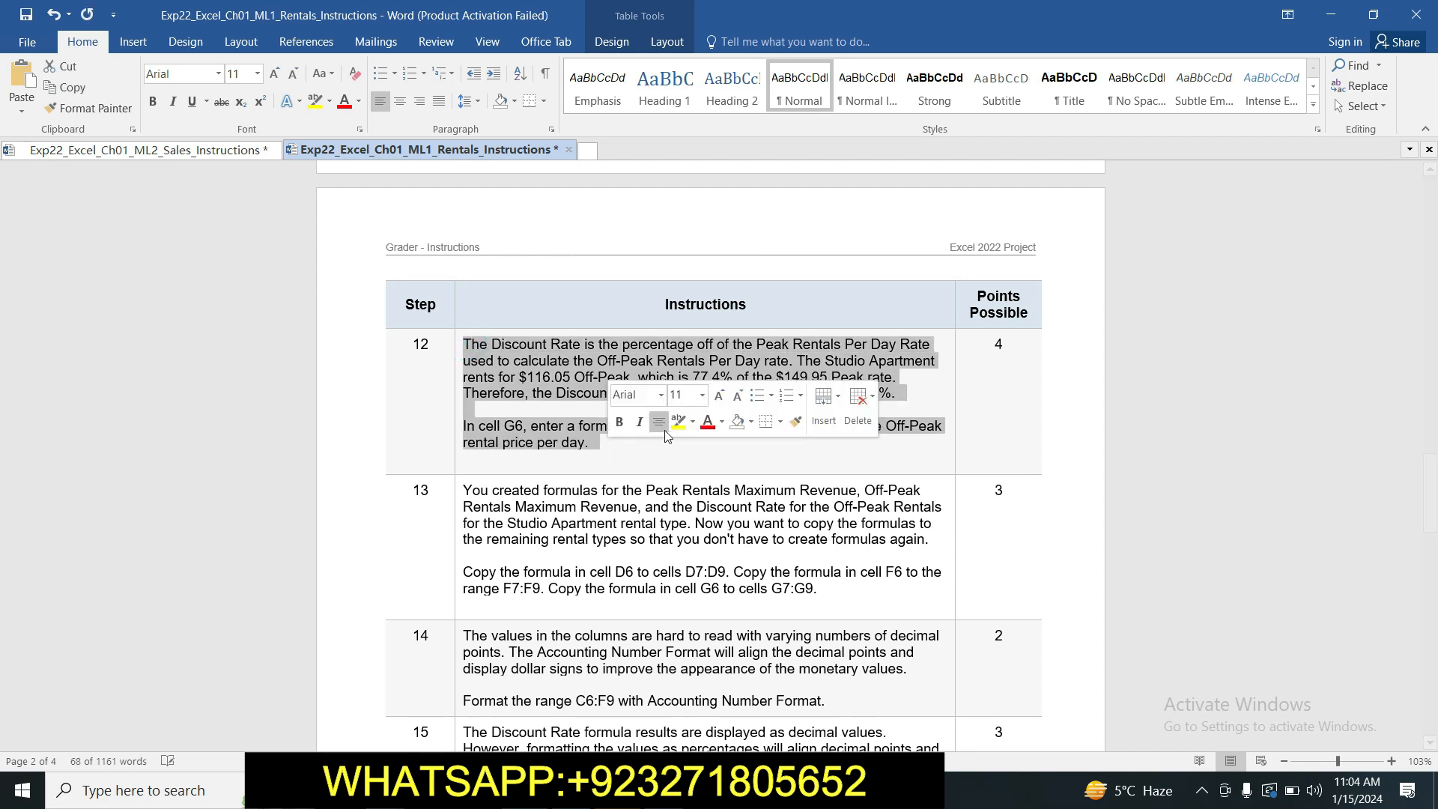
left_click(677, 422)
left_click(640, 449)
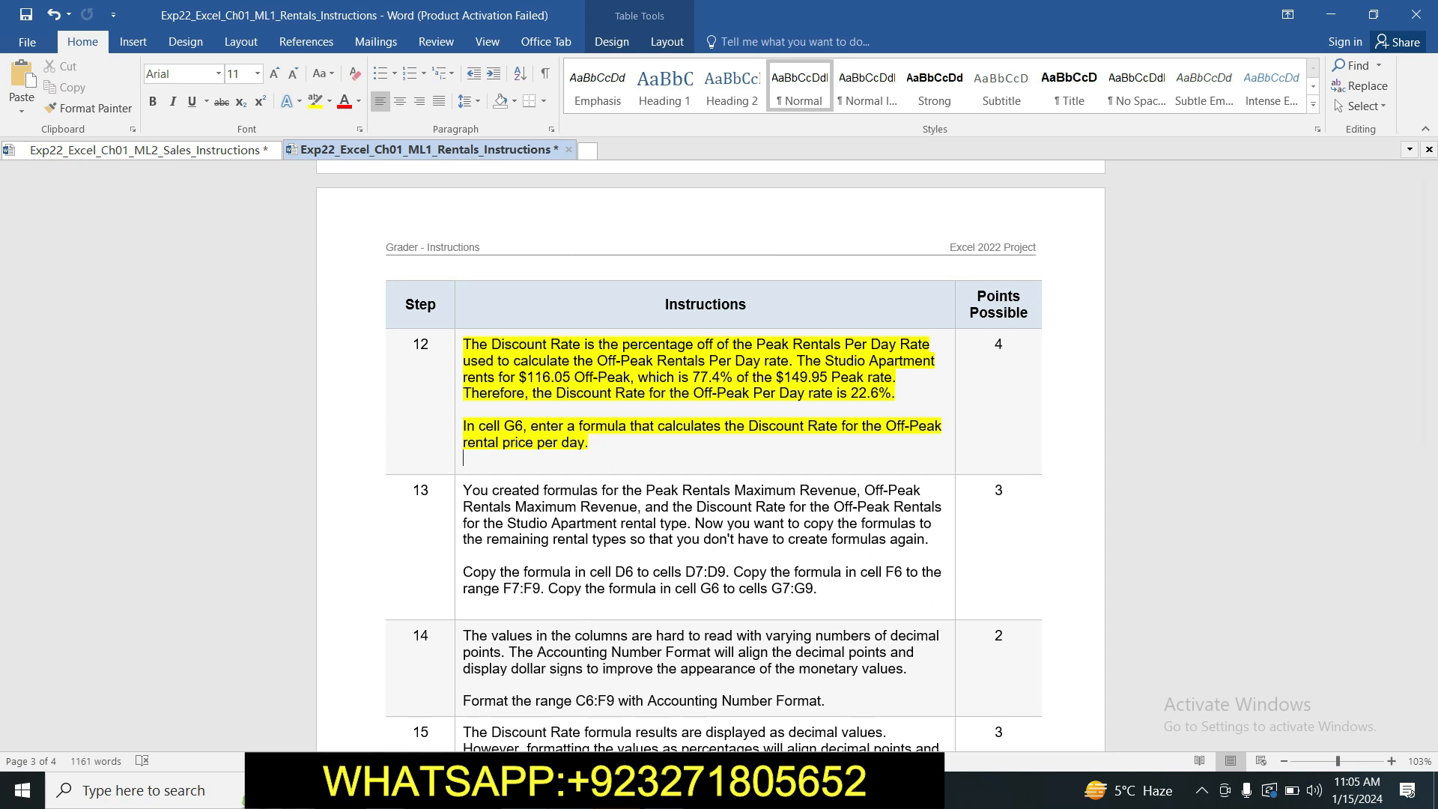
Switch to Excel and begin the Discount Rate formula in cell G6 with =1-(.
key("alt+Tab")
left_click(522, 348)
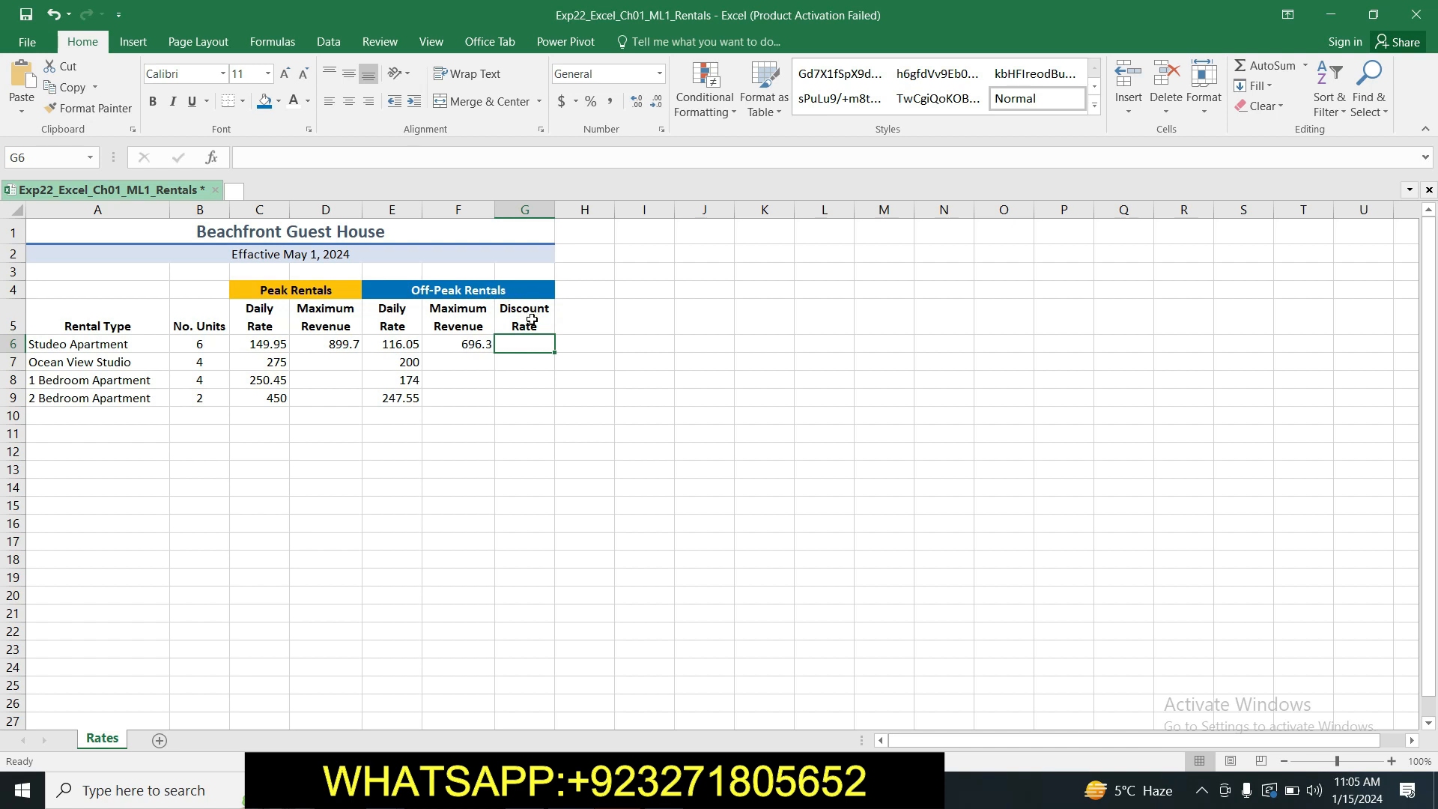
type("=")
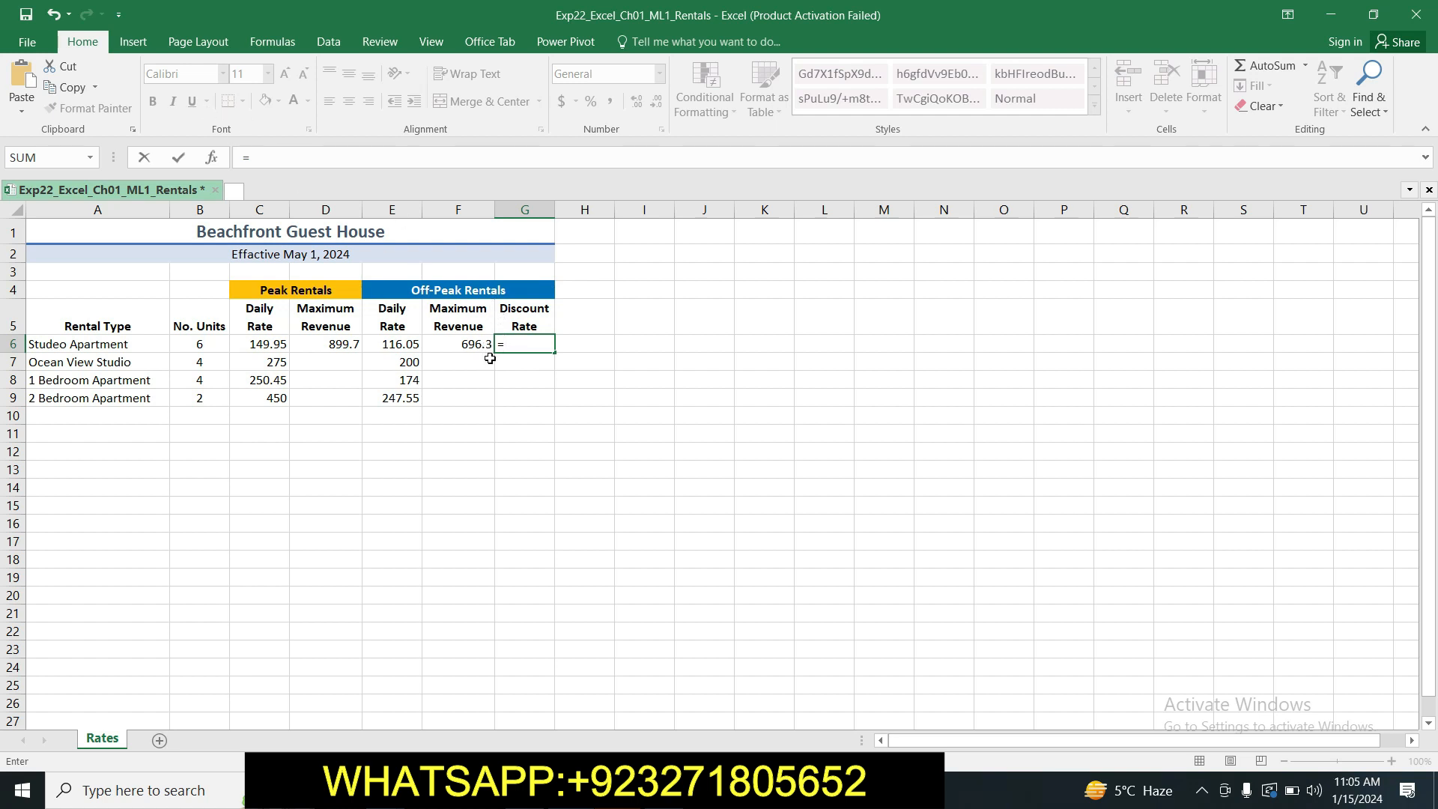
type("1-(")
left_click(278, 344)
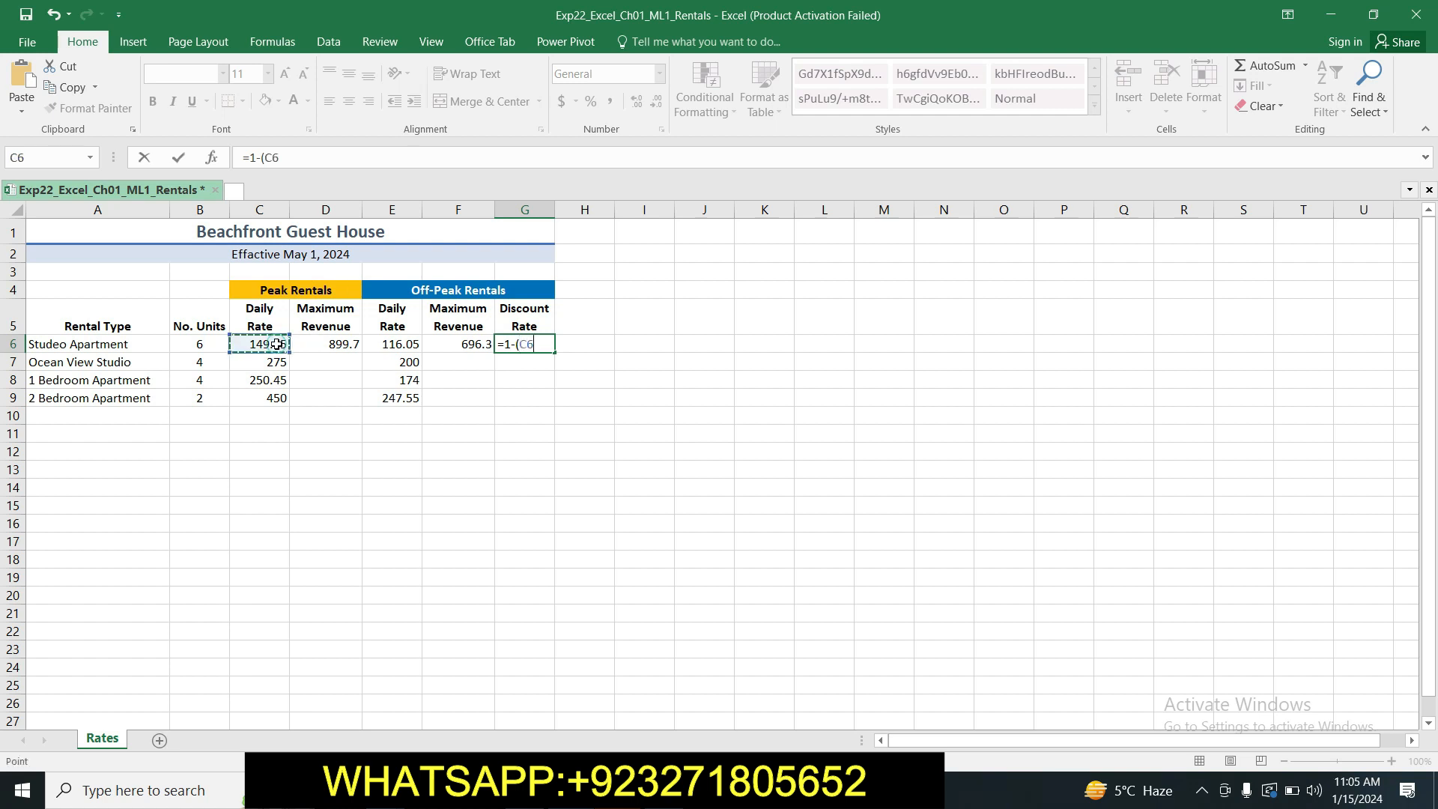
type("/")
key("BackSpace")
key("BackSpace")
key("BackSpace")
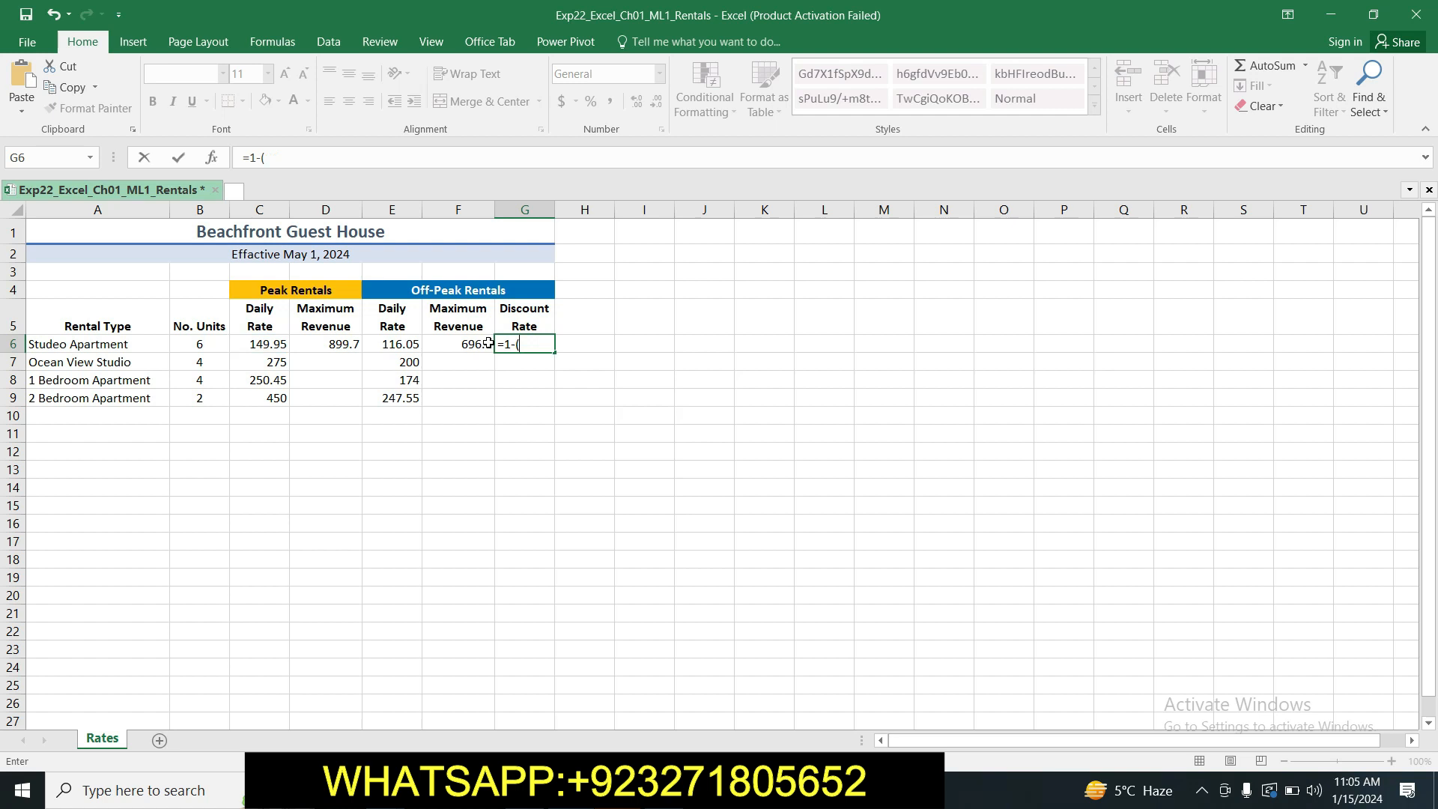
Complete the Discount Rate formula in cell G6 as =1-(E6/C6), dividing the off-peak daily rate by the peak rate.
left_click(412, 345)
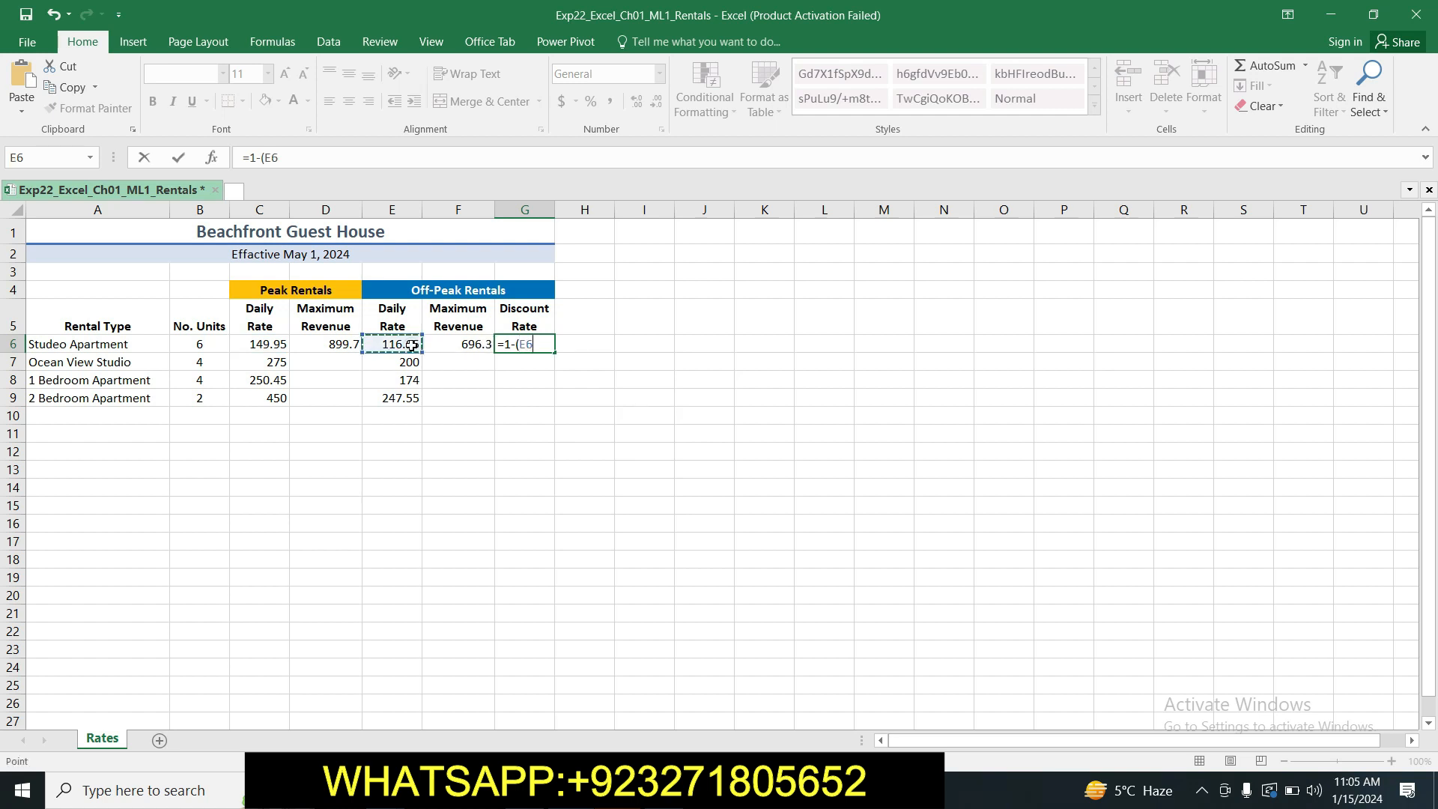
type("/")
left_click(266, 346)
type(")")
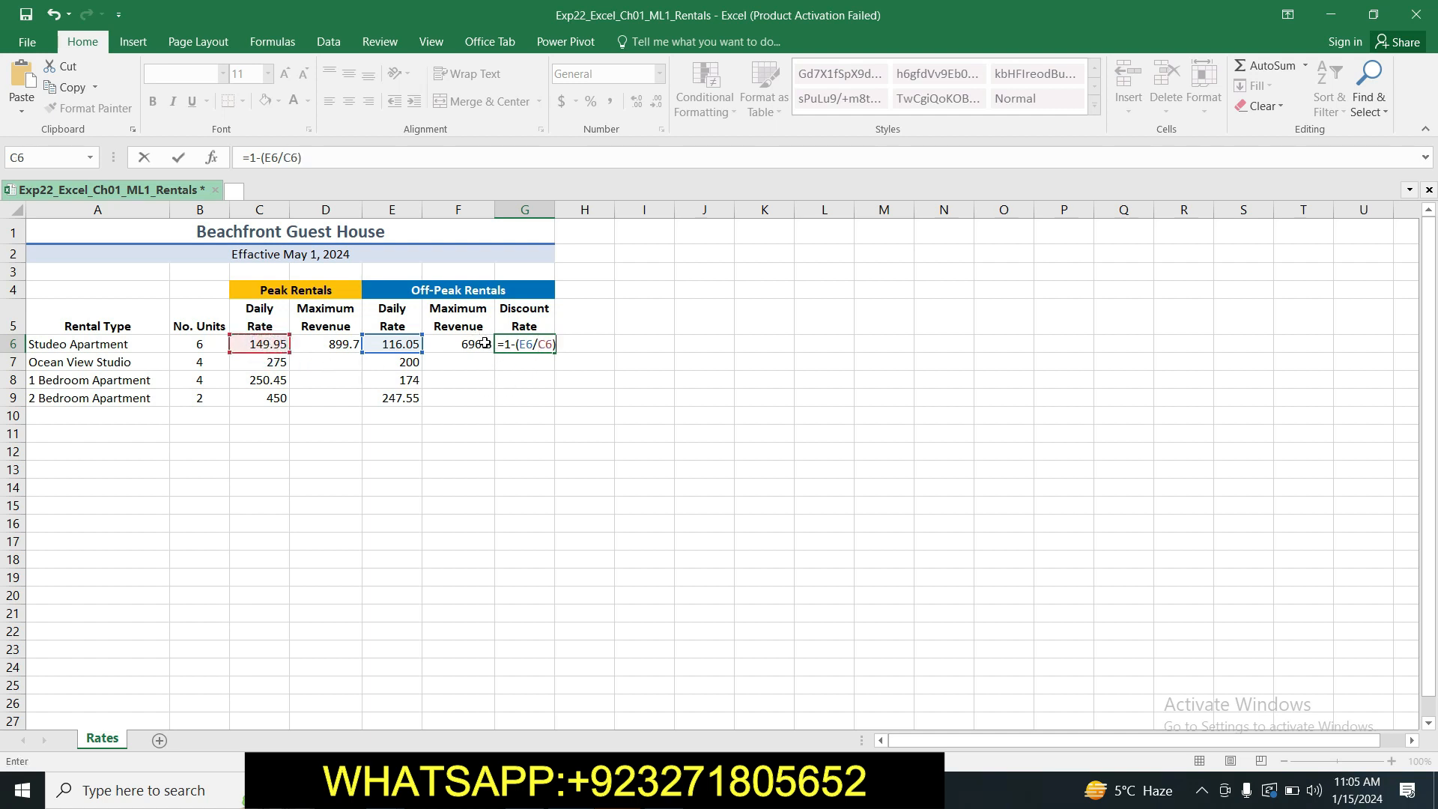
key("Return")
left_click(548, 343)
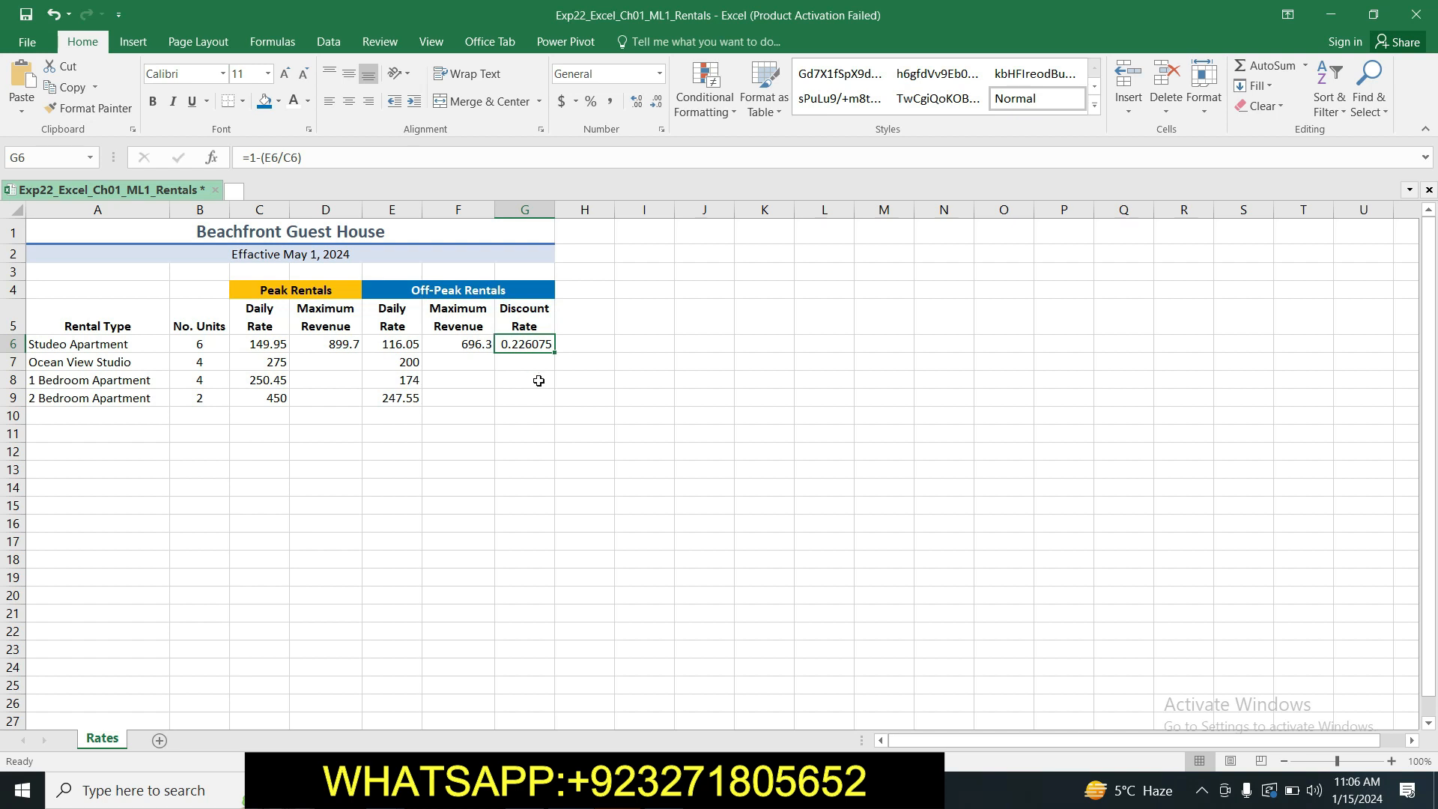
Go back to the Word instructions and highlight the step 13 text in yellow.
key("alt+Tab")
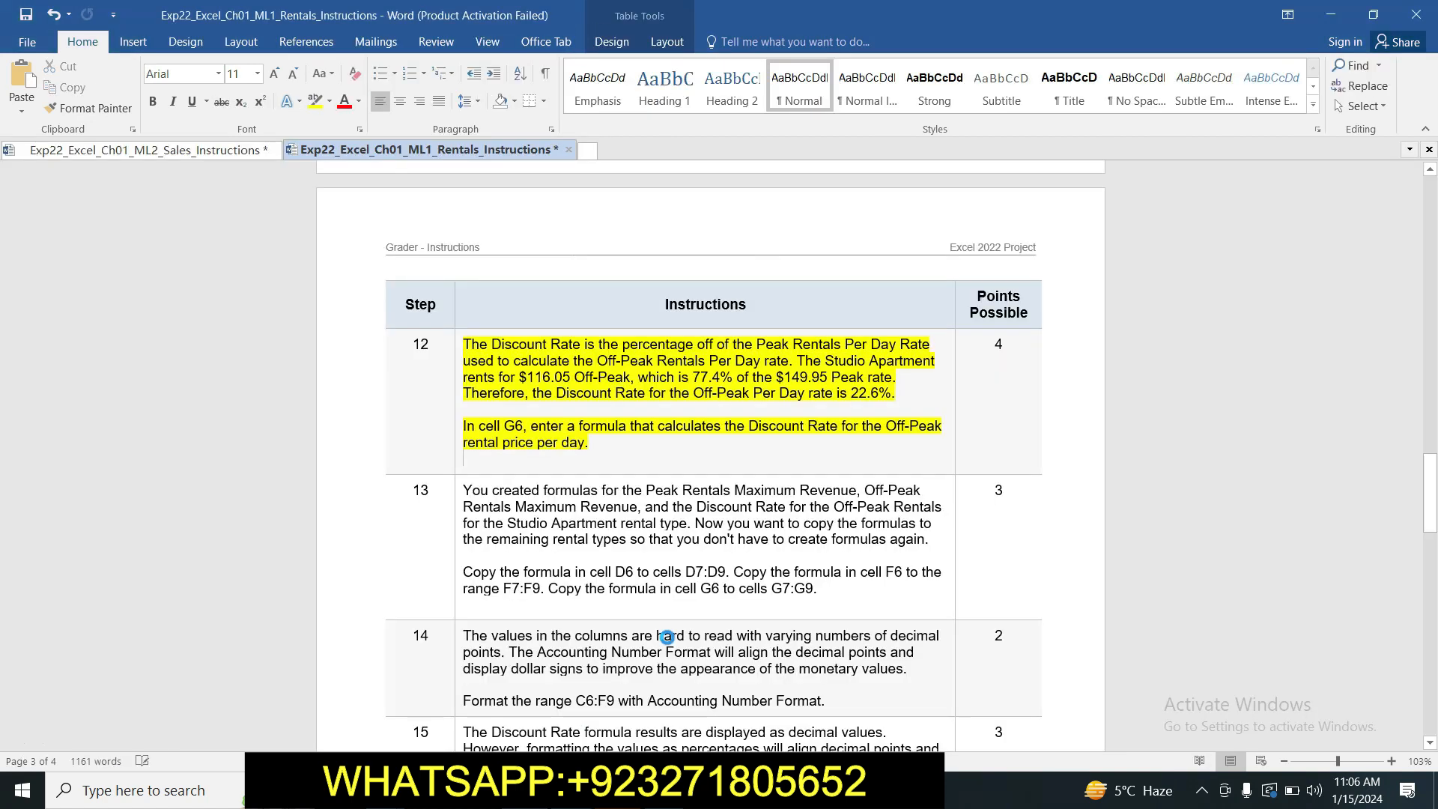
mouse_move(1430, 480)
left_mouse_down()
mouse_move(1434, 522)
mouse_move(1434, 506)
left_mouse_up()
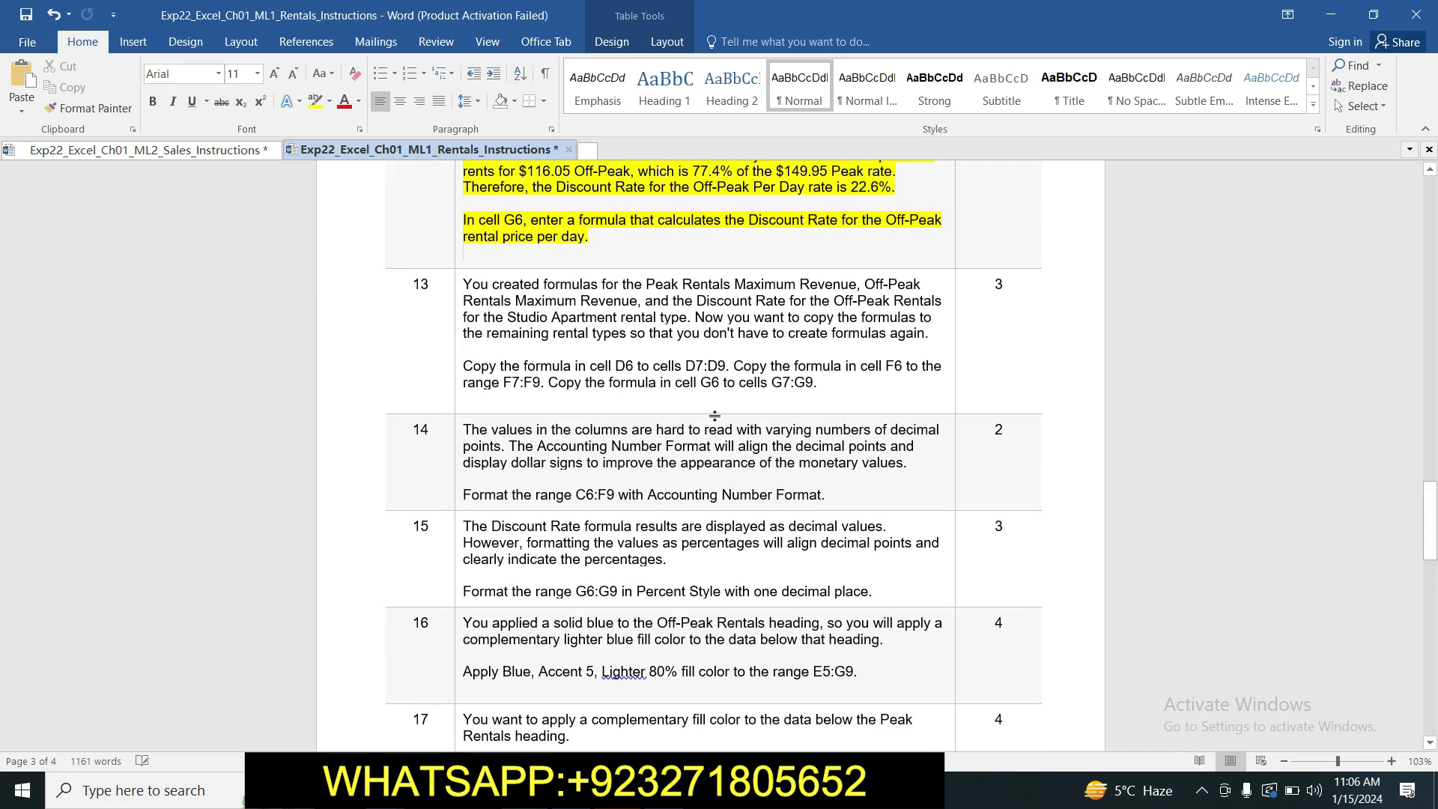
left_click_drag(464, 285, 801, 397)
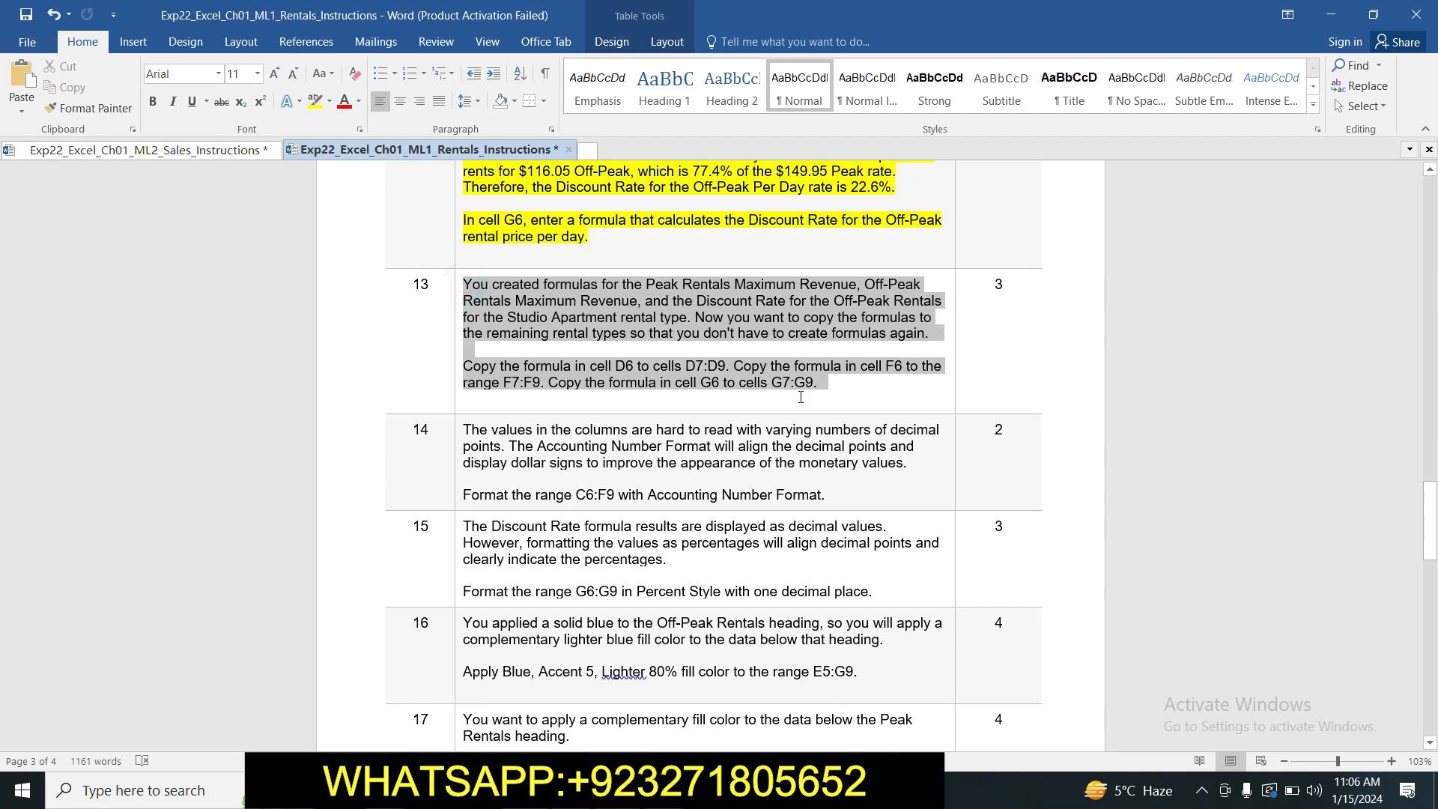
left_click(867, 370)
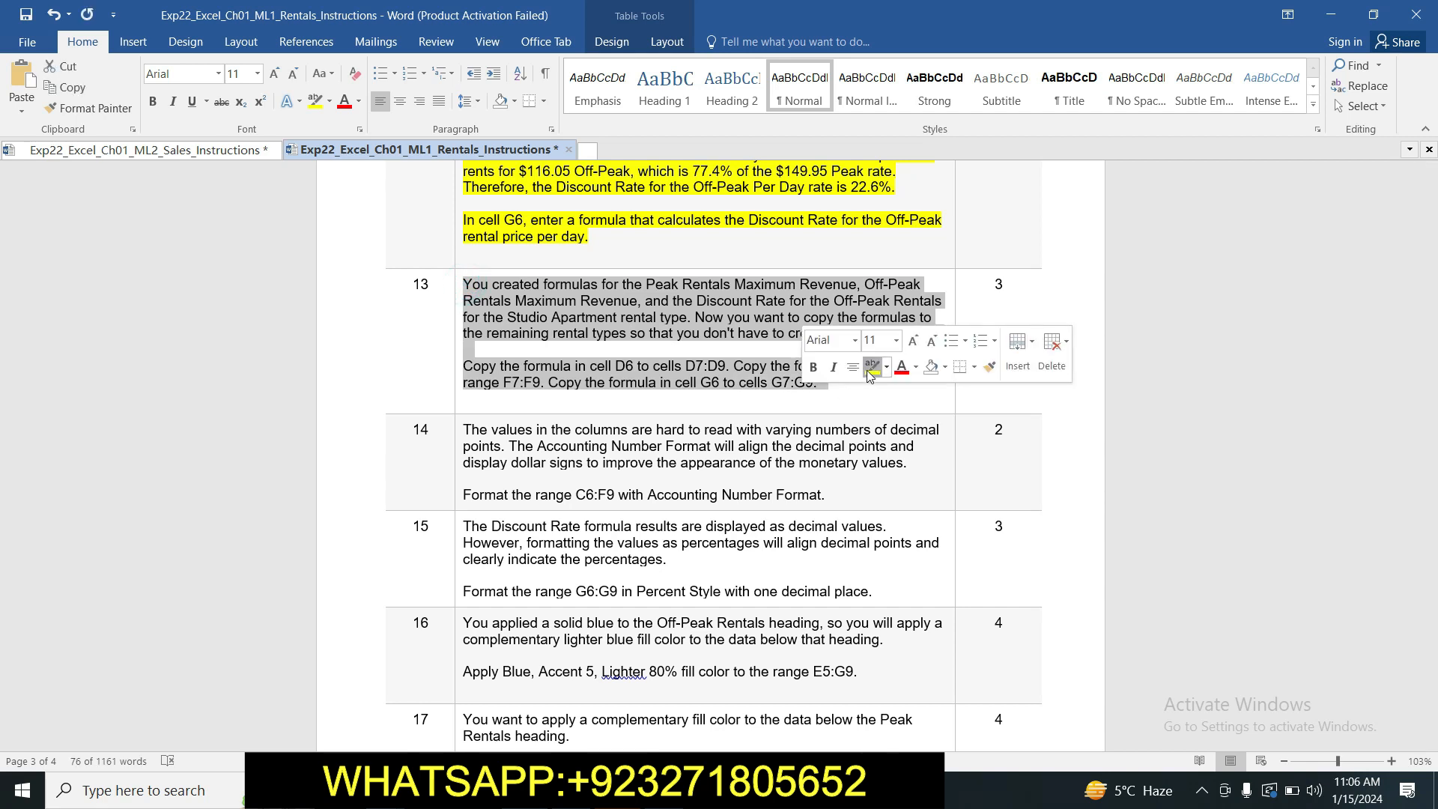
left_click(605, 342)
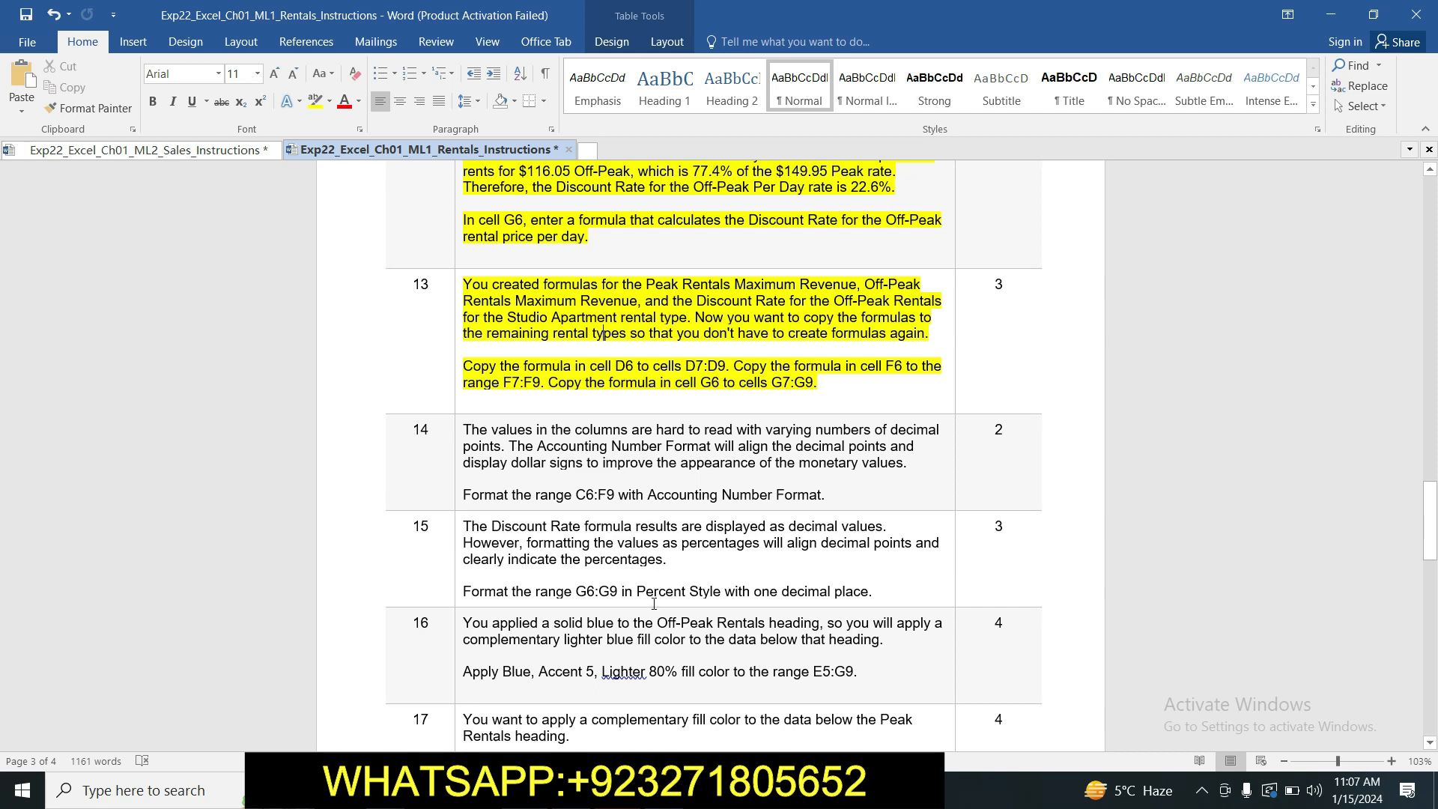
Switch to Excel and copy the Peak Rentals Maximum Revenue formula from cell D6 to D7:D9.
key("alt+Tab")
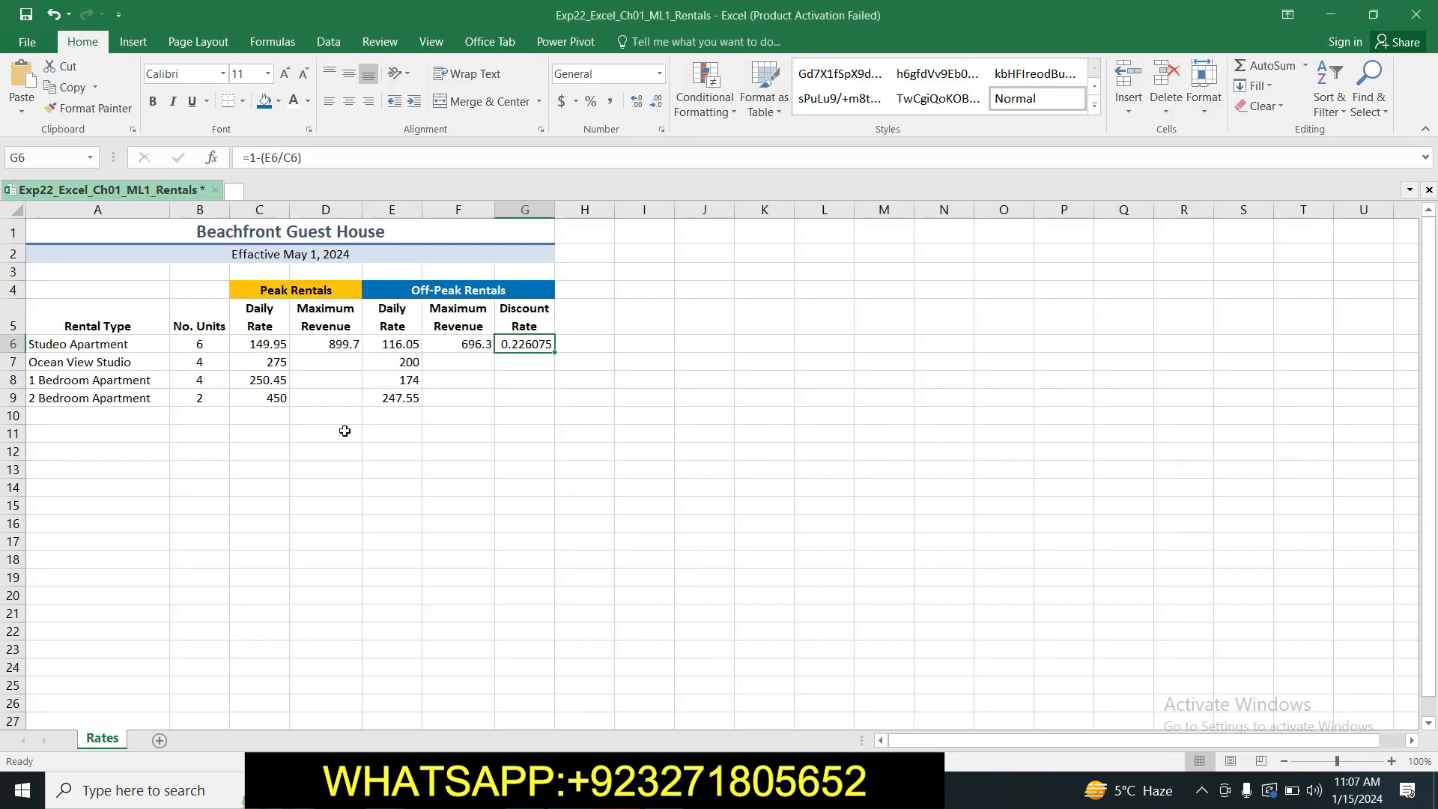
left_click(338, 347)
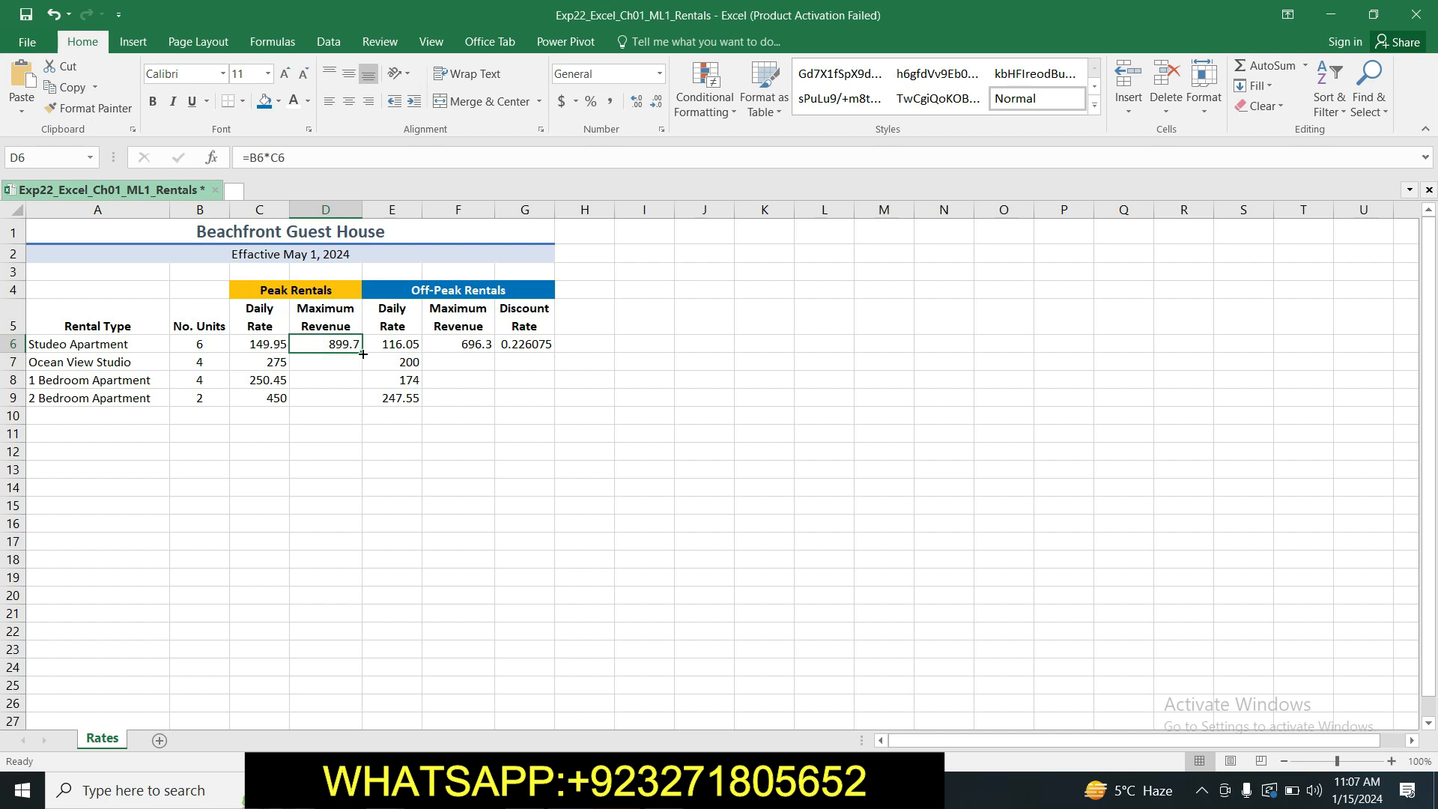
left_click_drag(362, 352, 361, 404)
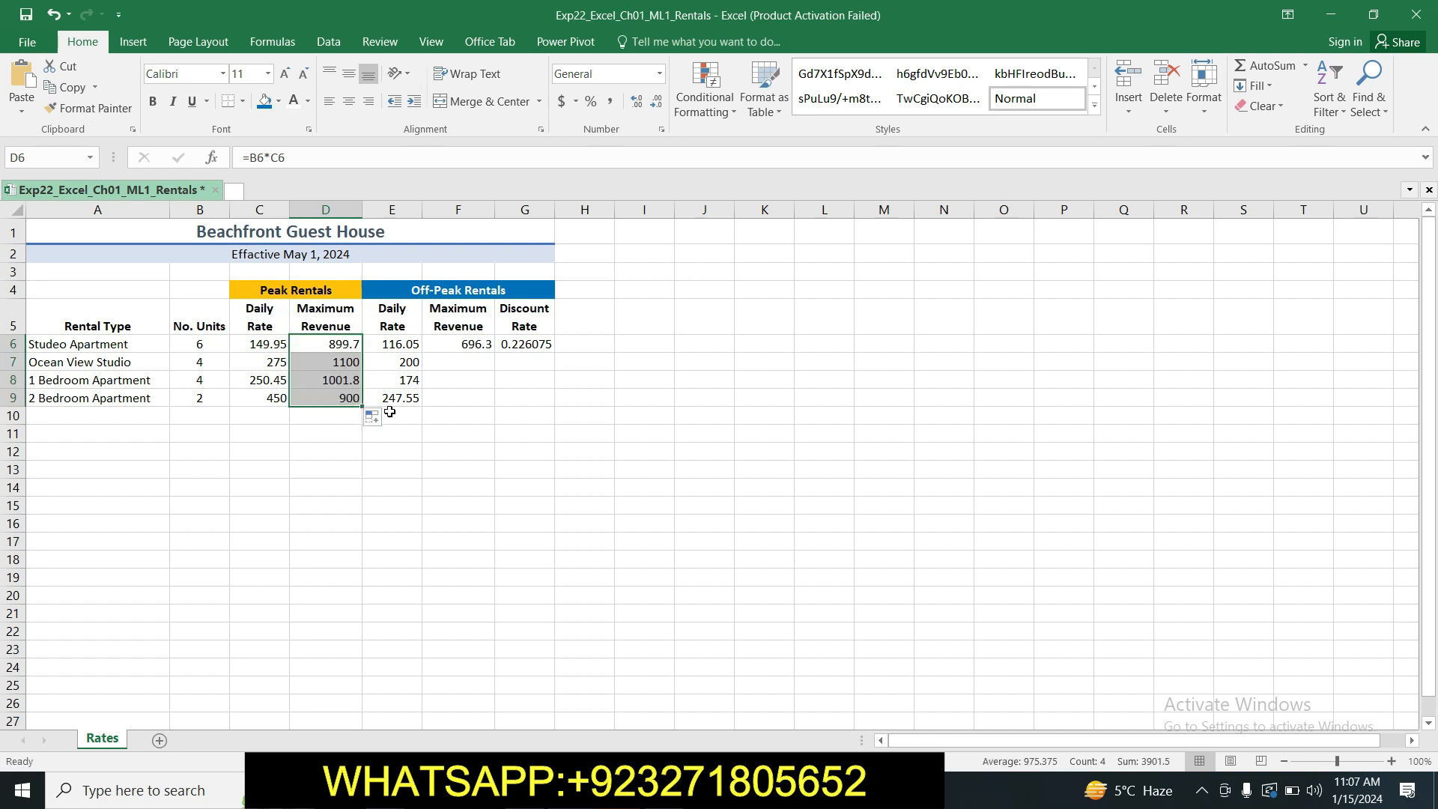
Recheck step 13 in Word, return to Excel and copy the Off-Peak Maximum Revenue formula from cell F6 to F7:F9.
left_click(440, 447)
key("alt+Tab")
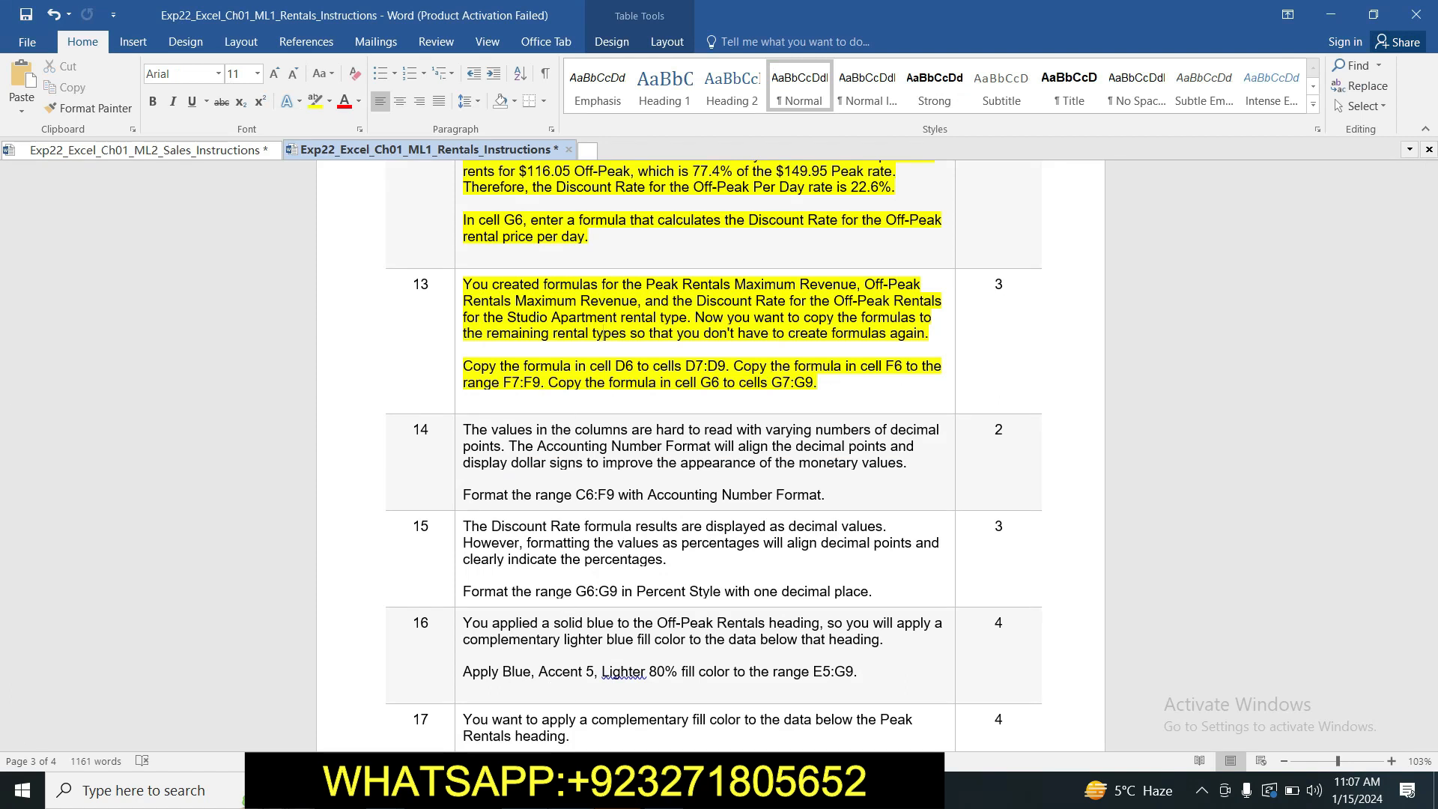
left_click(569, 790)
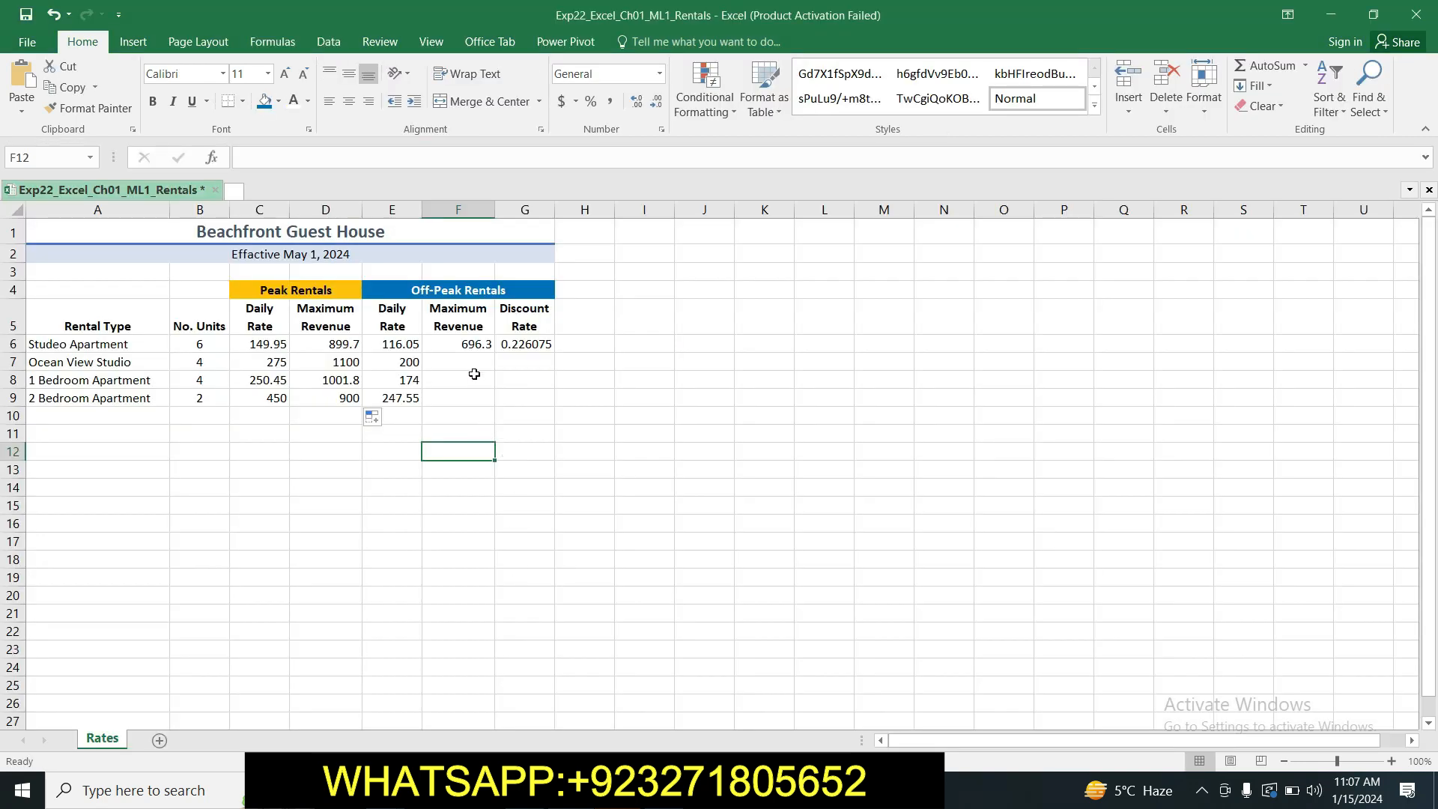
left_click(468, 346)
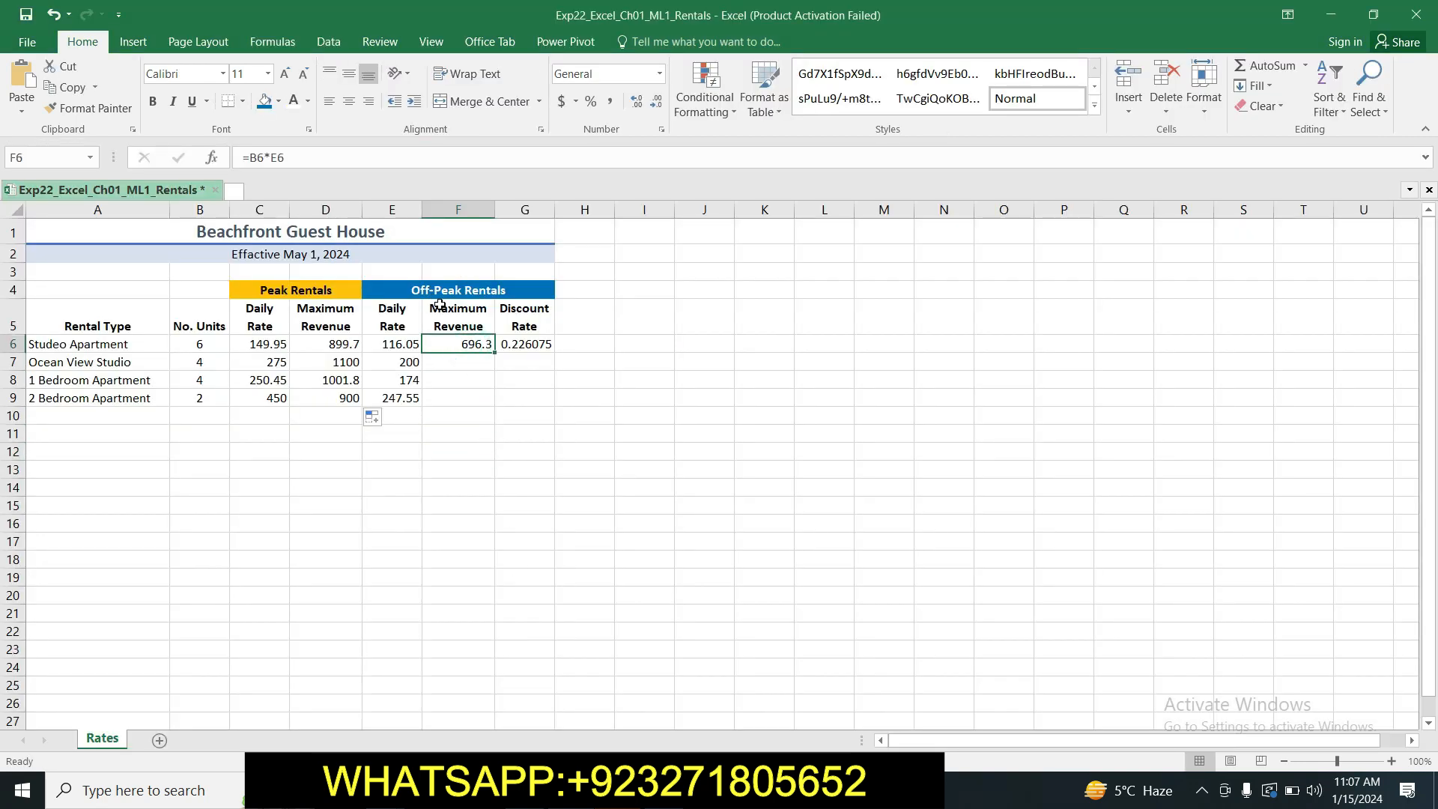
left_click_drag(497, 351, 491, 395)
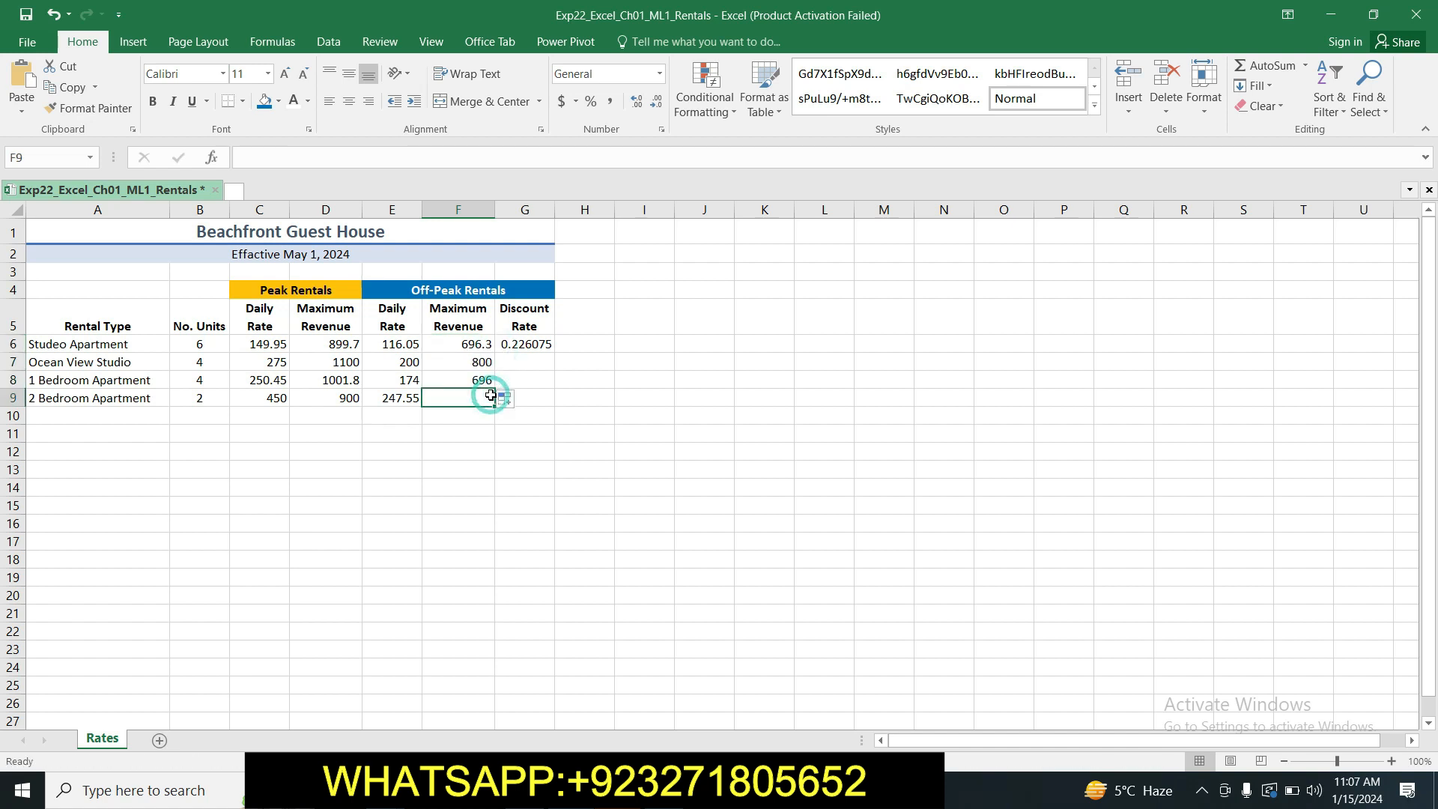
left_click(584, 429)
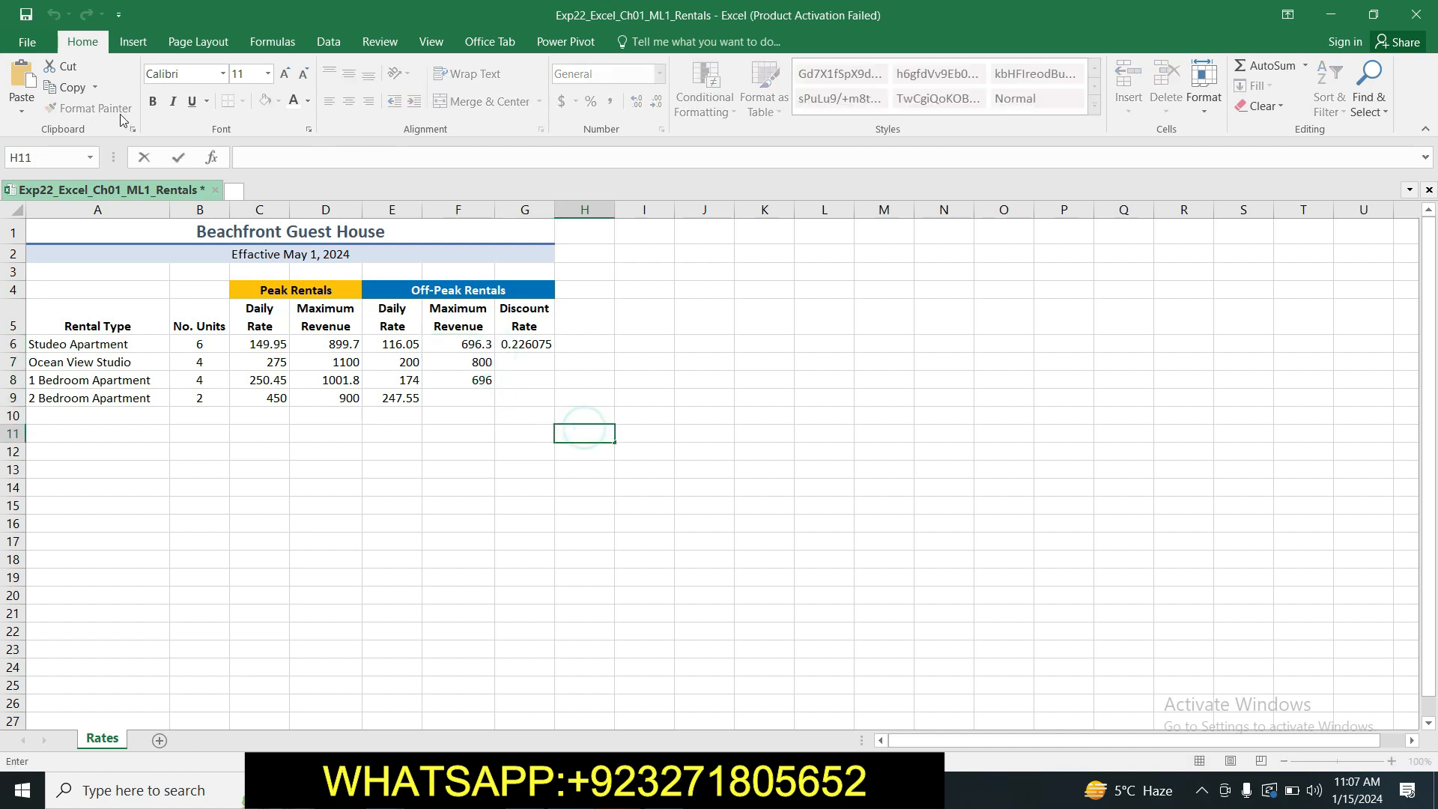
left_click(472, 343)
left_click_drag(495, 351, 495, 402)
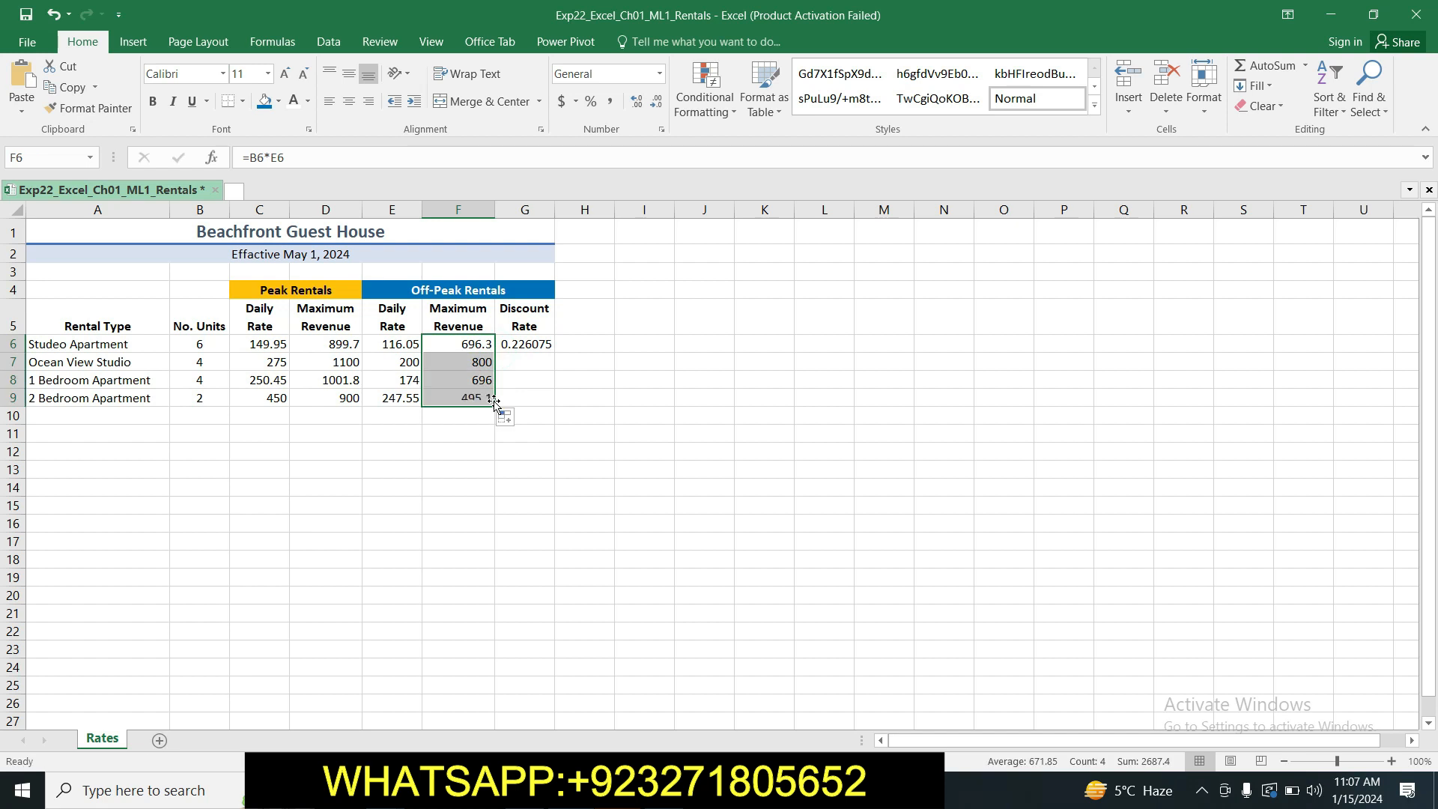
left_click(584, 485)
Consult the Word instructions, return to Excel and copy the Discount Rate formula from cell G6 to G7:G9.
key("alt+Tab")
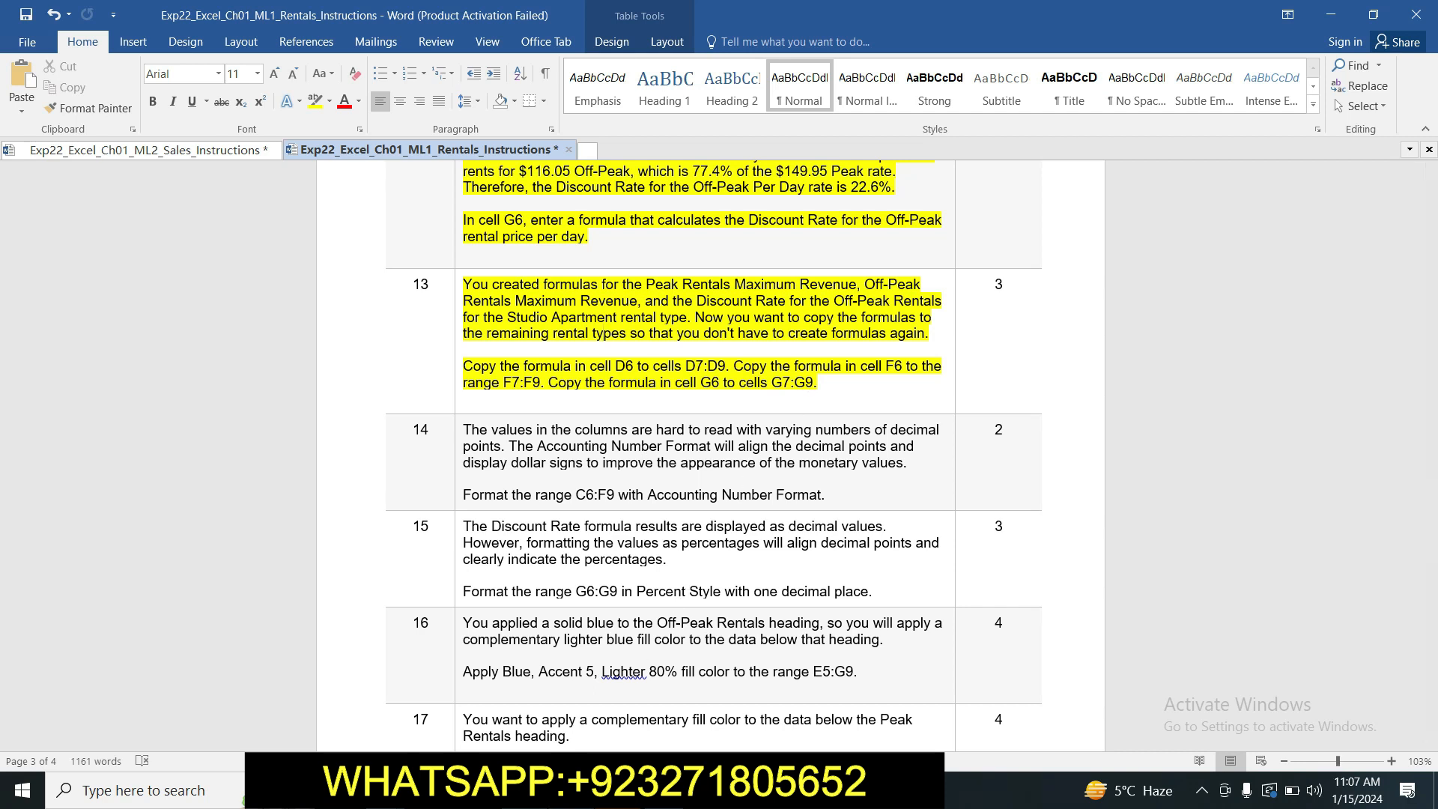
key("alt+Tab")
left_click(537, 345)
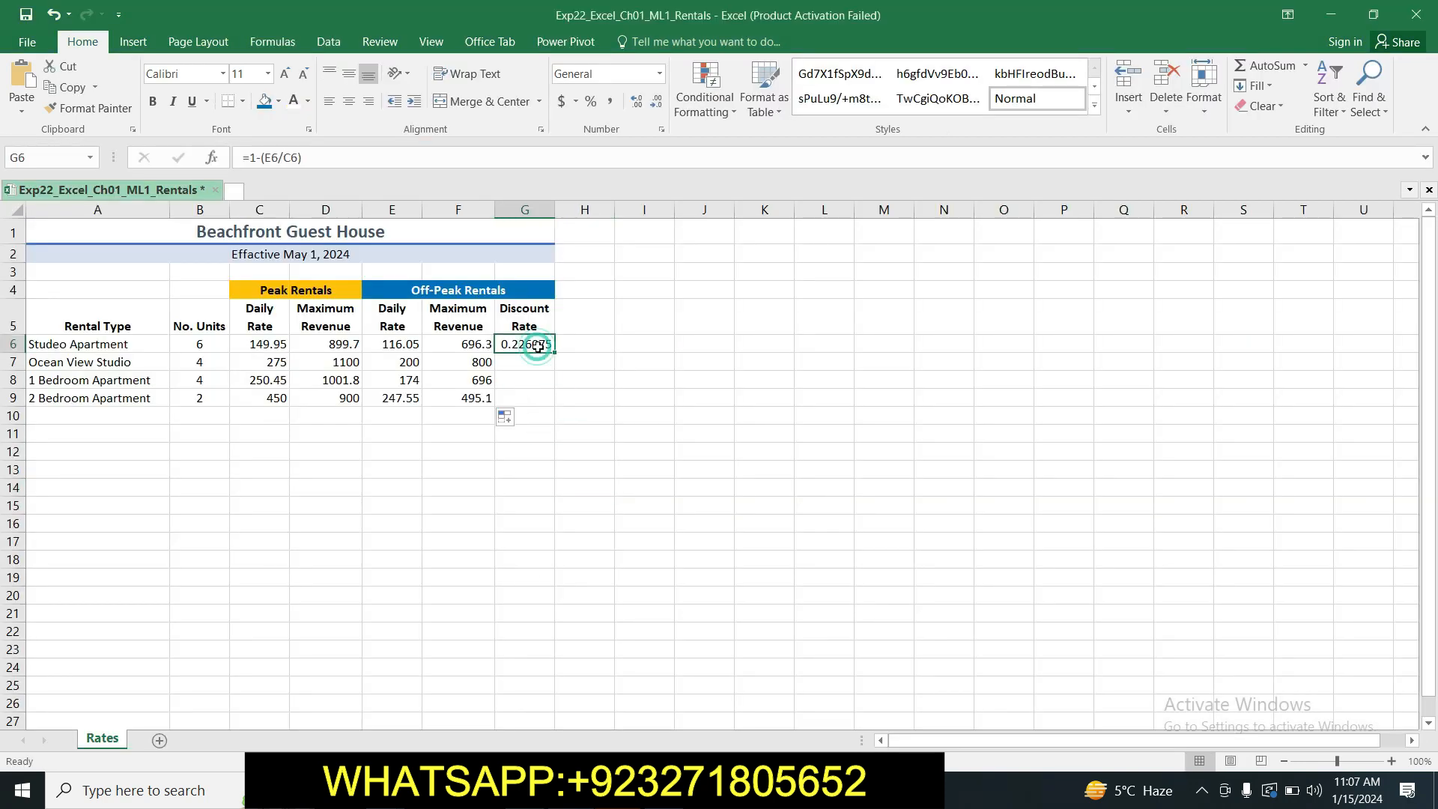
left_click_drag(554, 351, 555, 405)
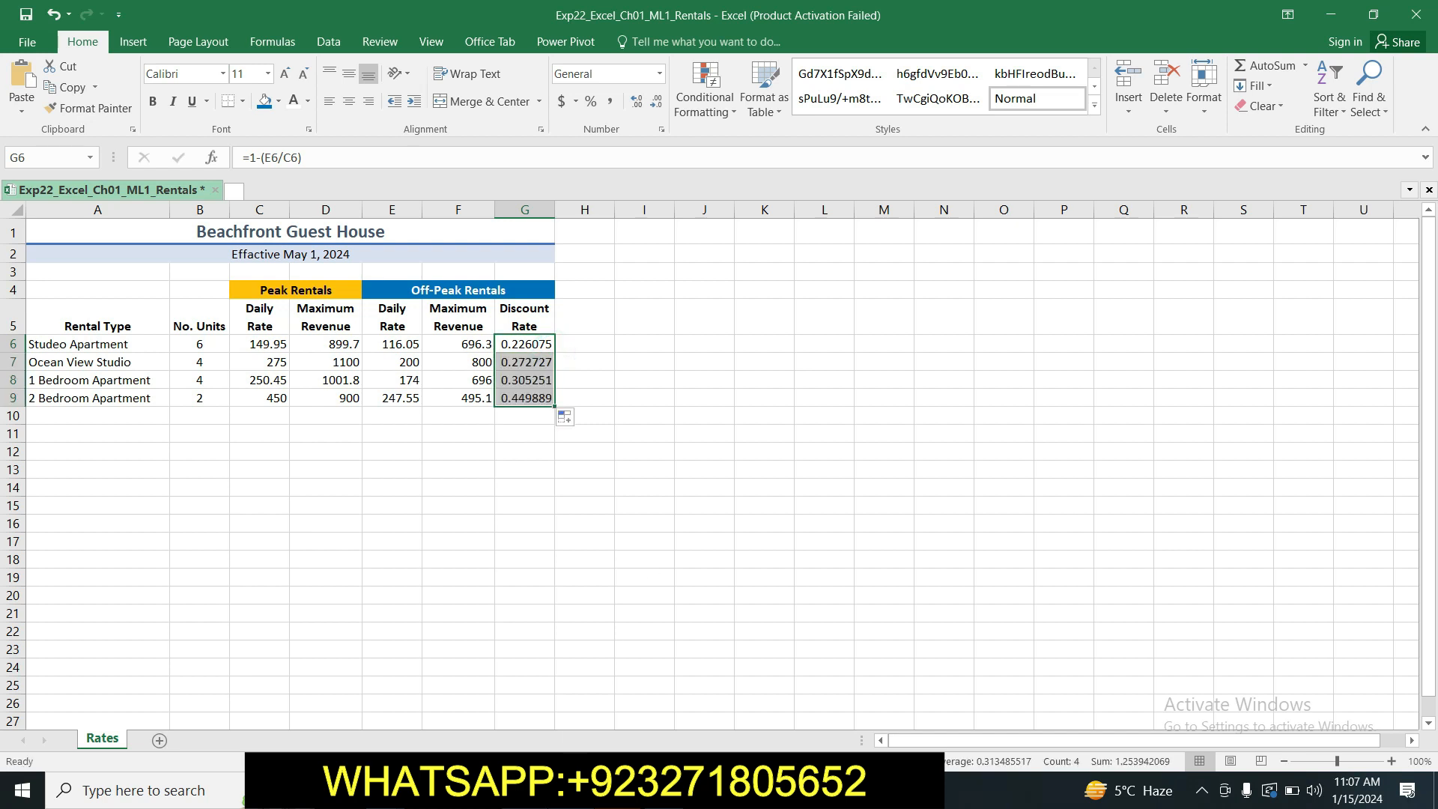
Switch to the Word instructions and highlight the step 14 text in yellow.
key("alt+Tab")
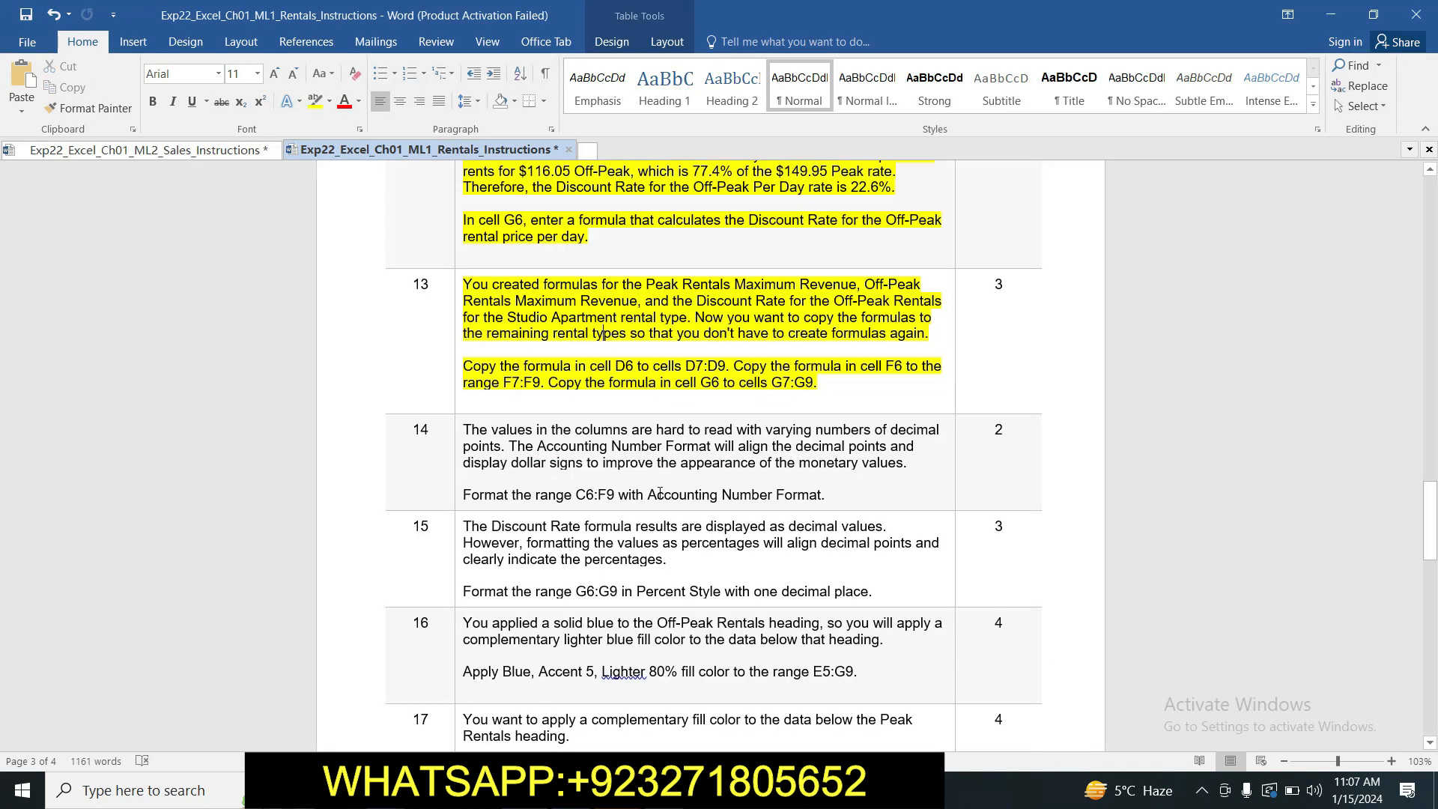
left_click(460, 428)
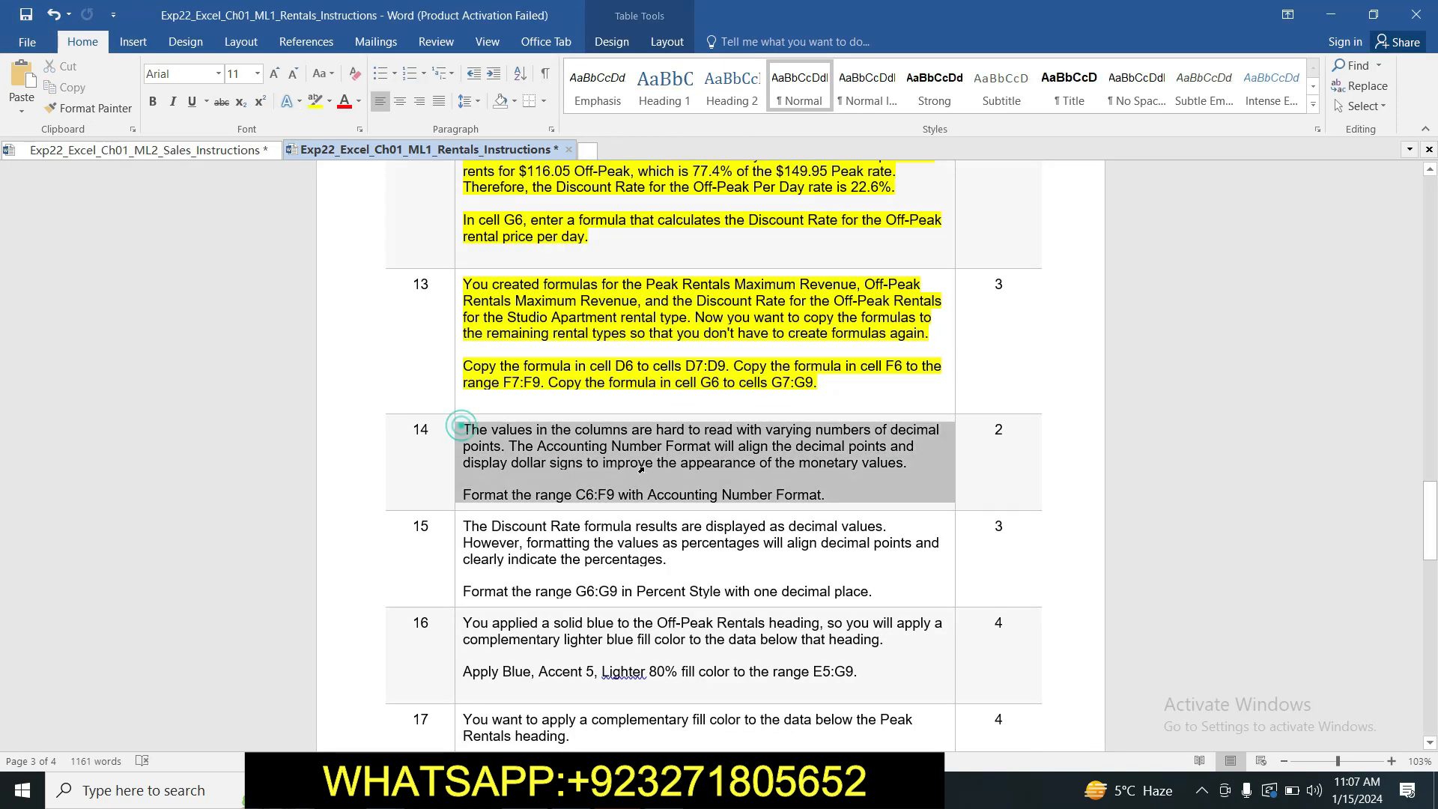
left_click(313, 109)
left_click(541, 450)
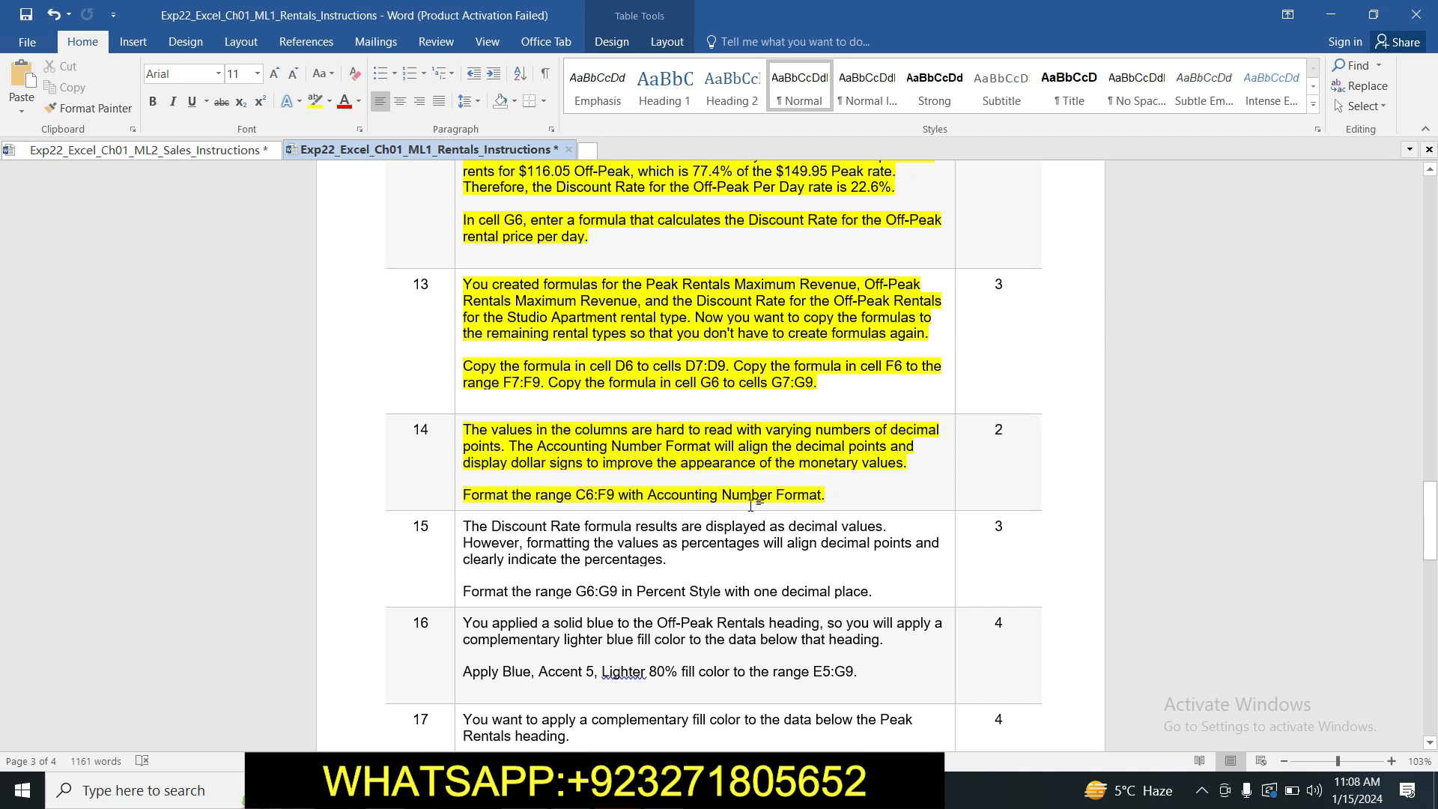
left_click(860, 496)
left_click_drag(1430, 524, 1430, 532)
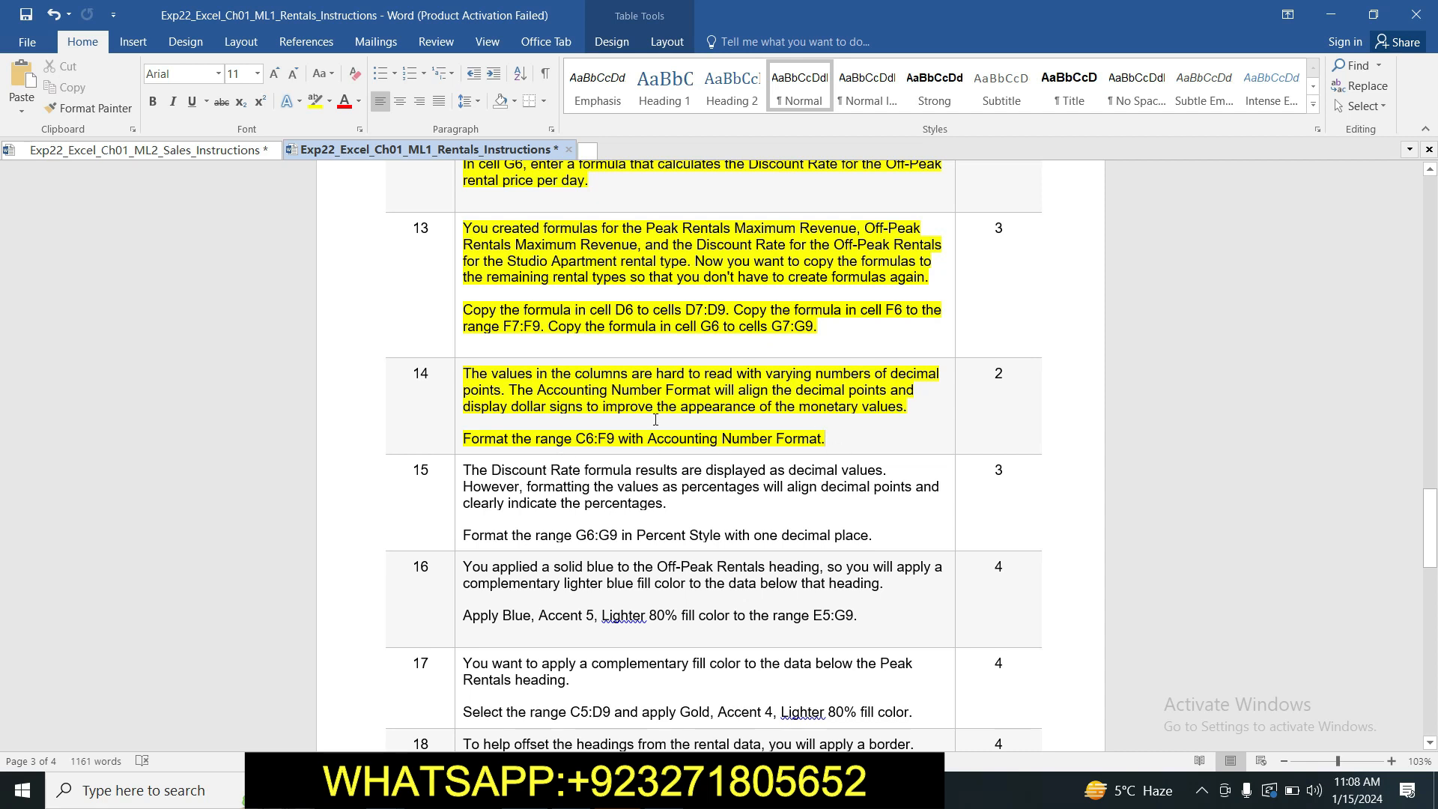
Copy the range reference C6:F9 from step 14, switch to Excel and format that range with the Accounting number format.
left_click_drag(577, 437, 613, 443)
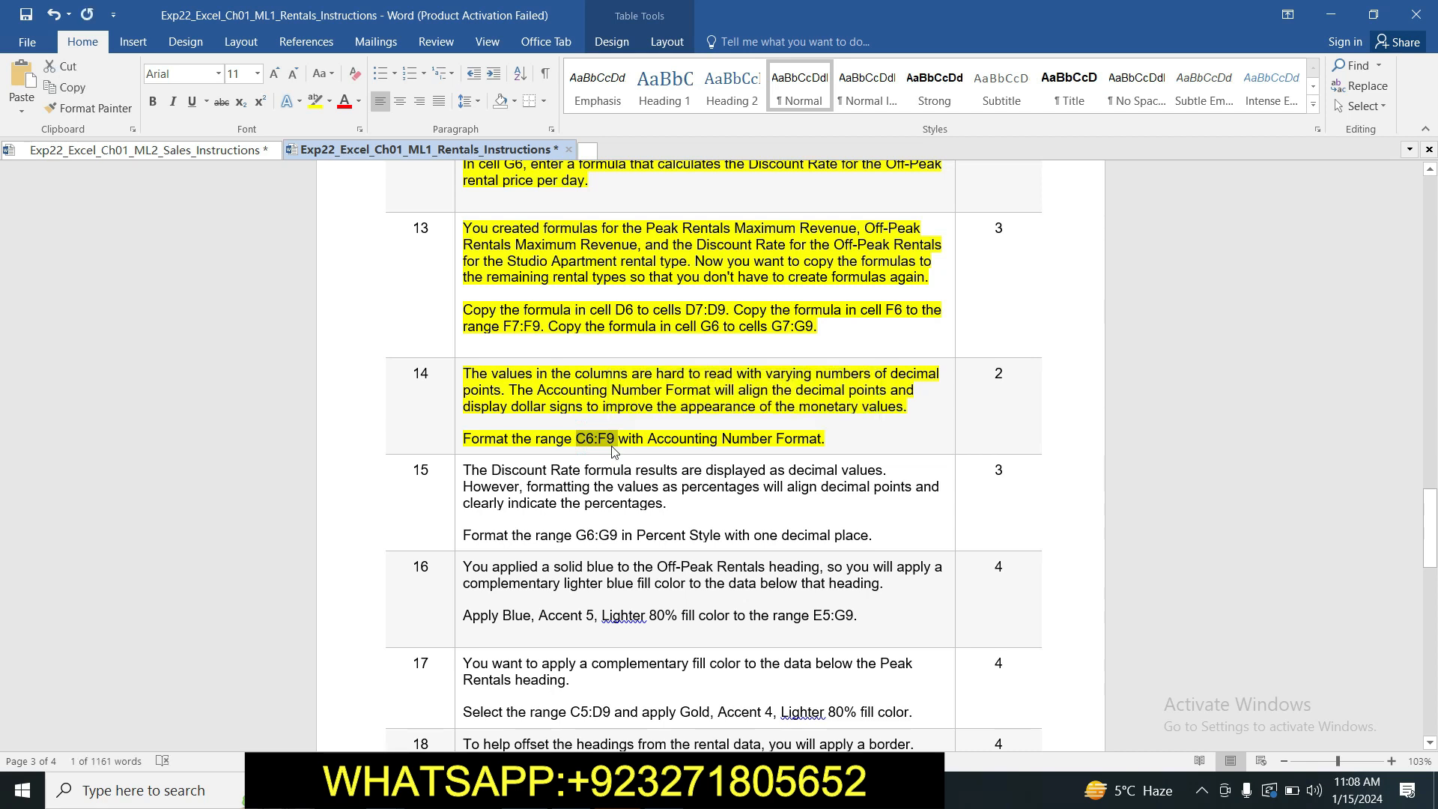
left_click(646, 790)
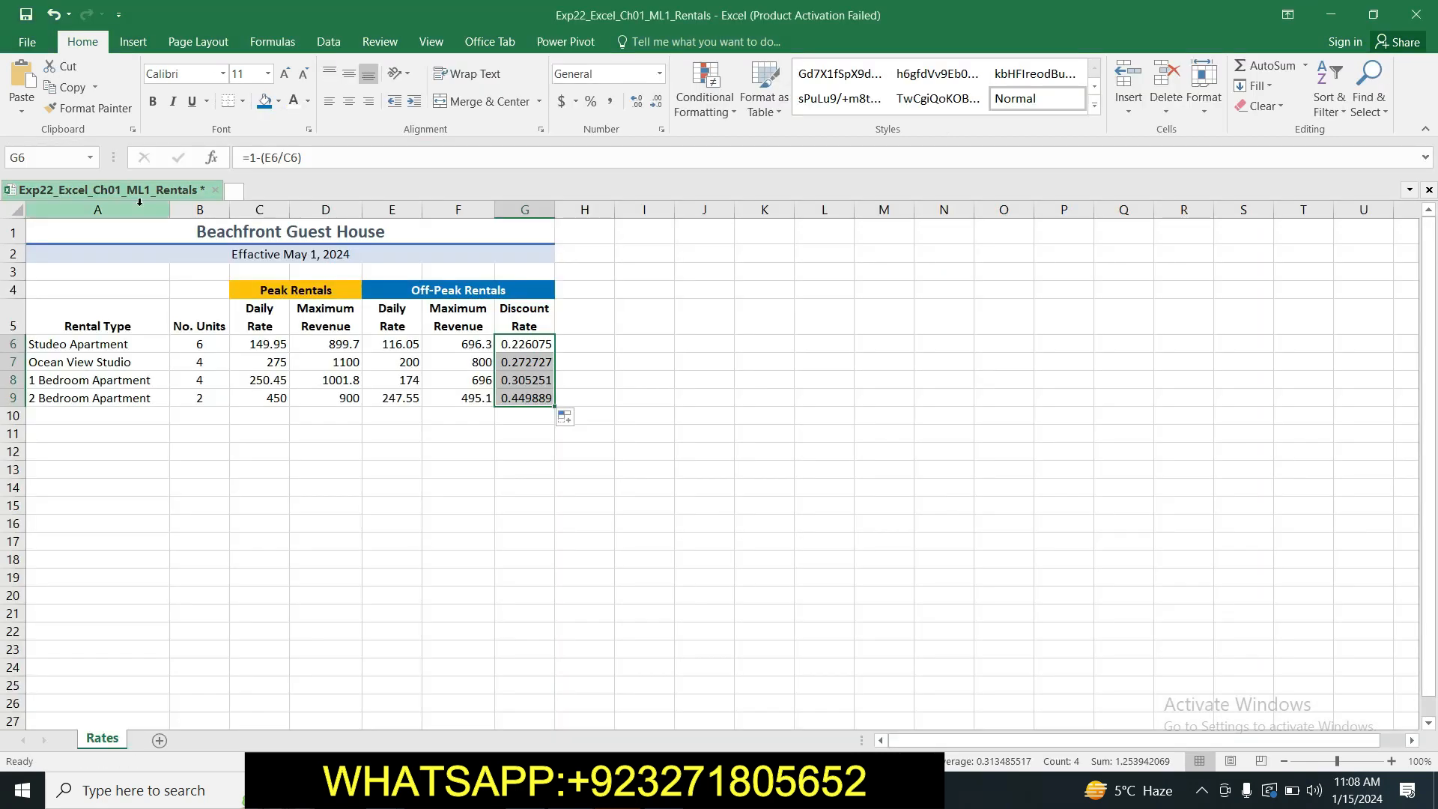
left_click(27, 158)
type("C6:F9")
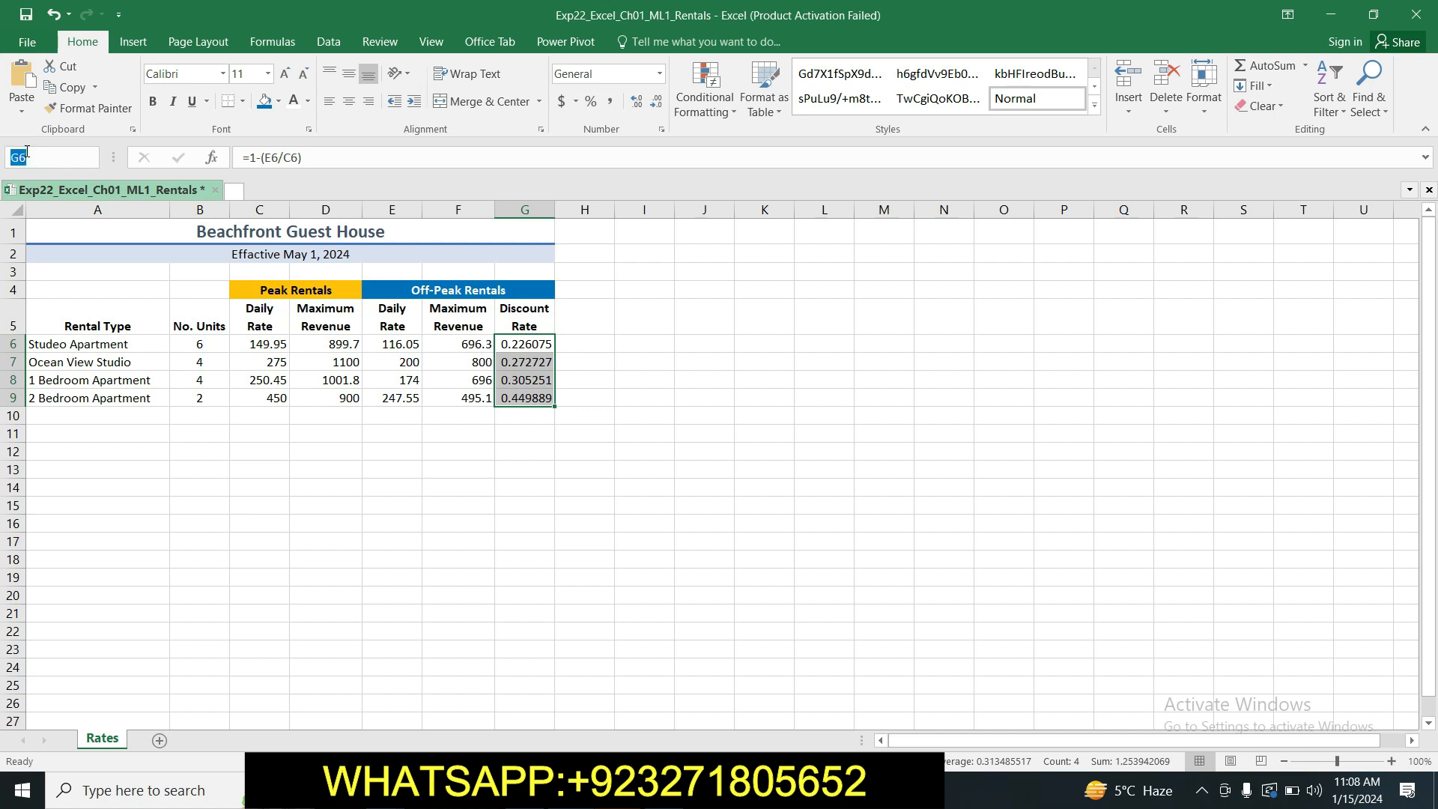
key("Return")
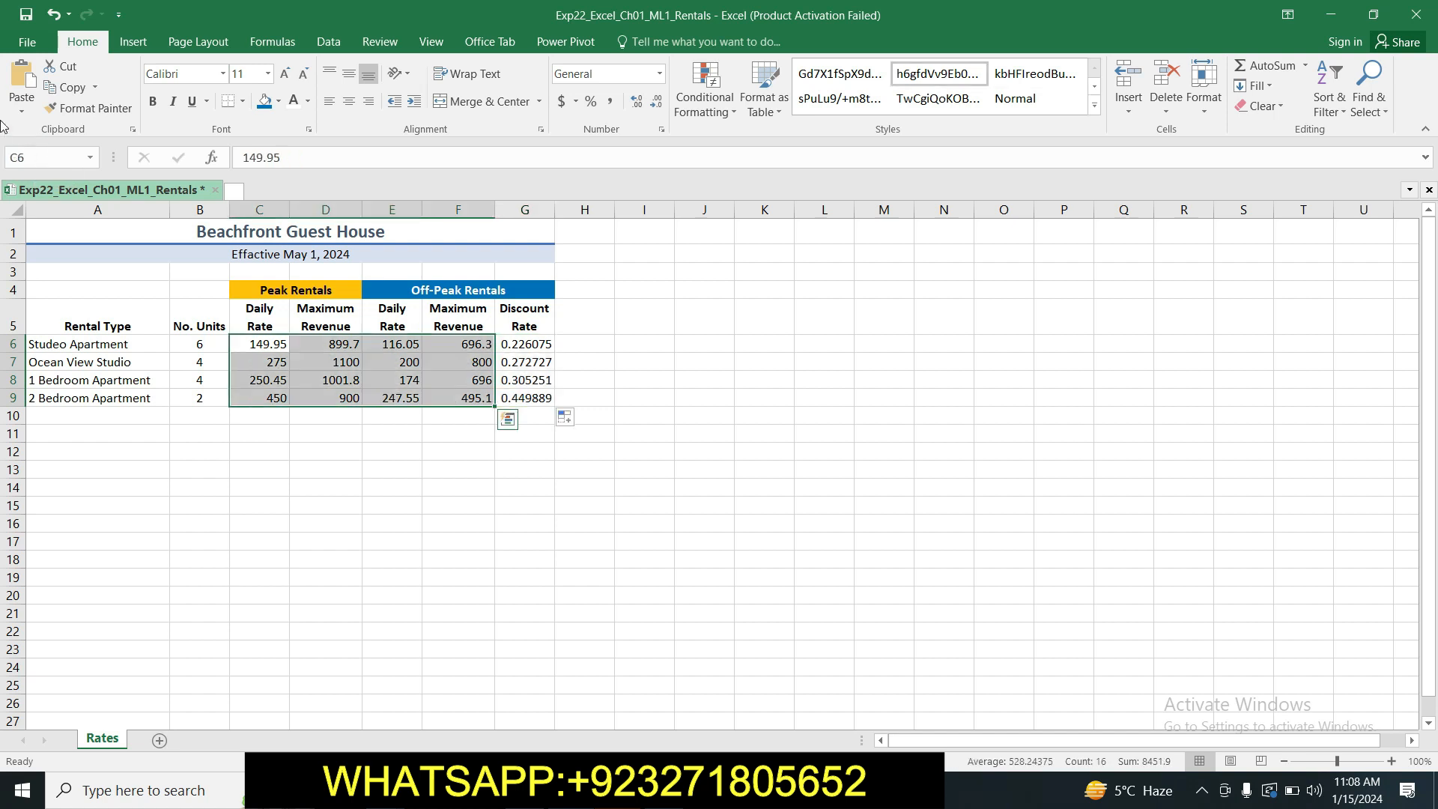
left_click(661, 130)
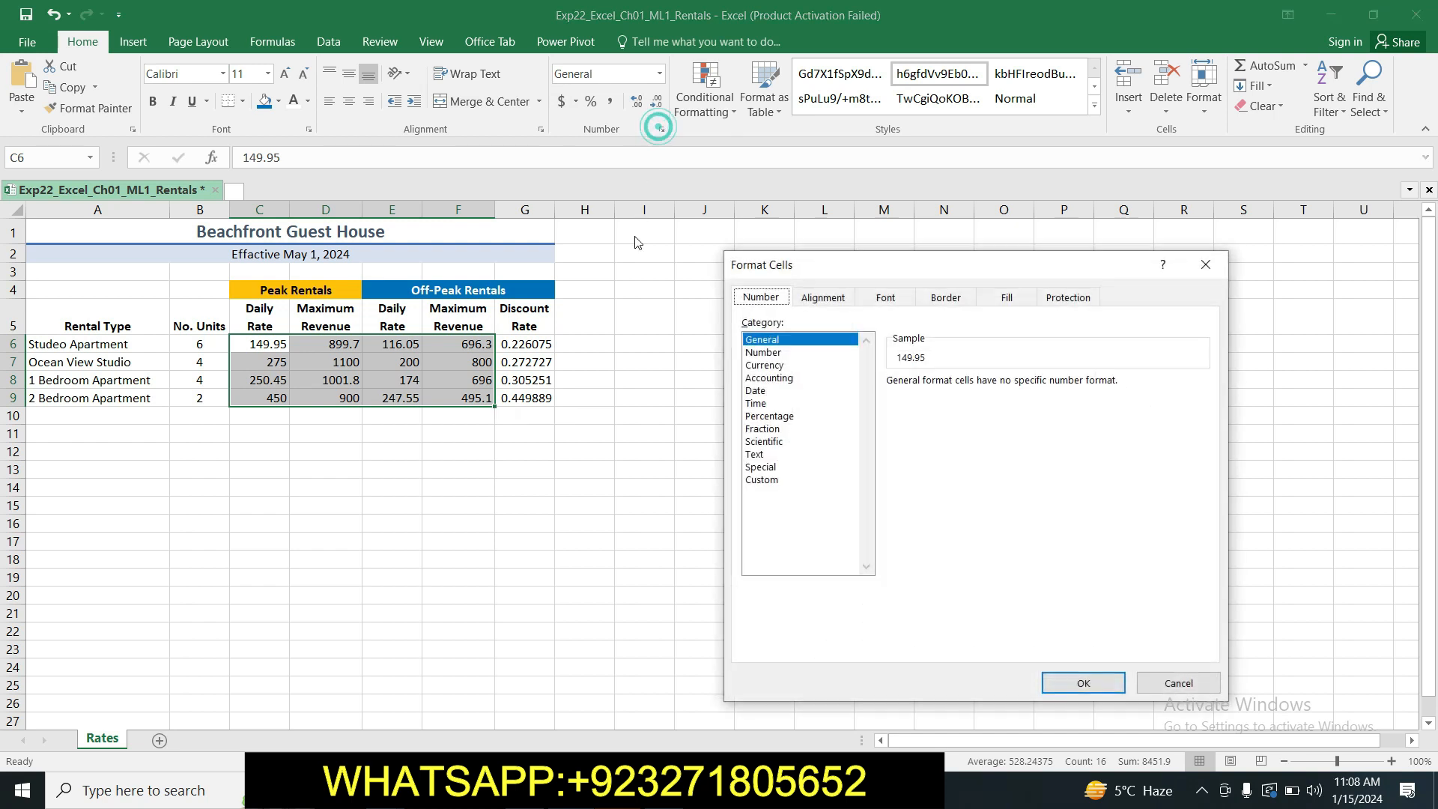
left_click(769, 378)
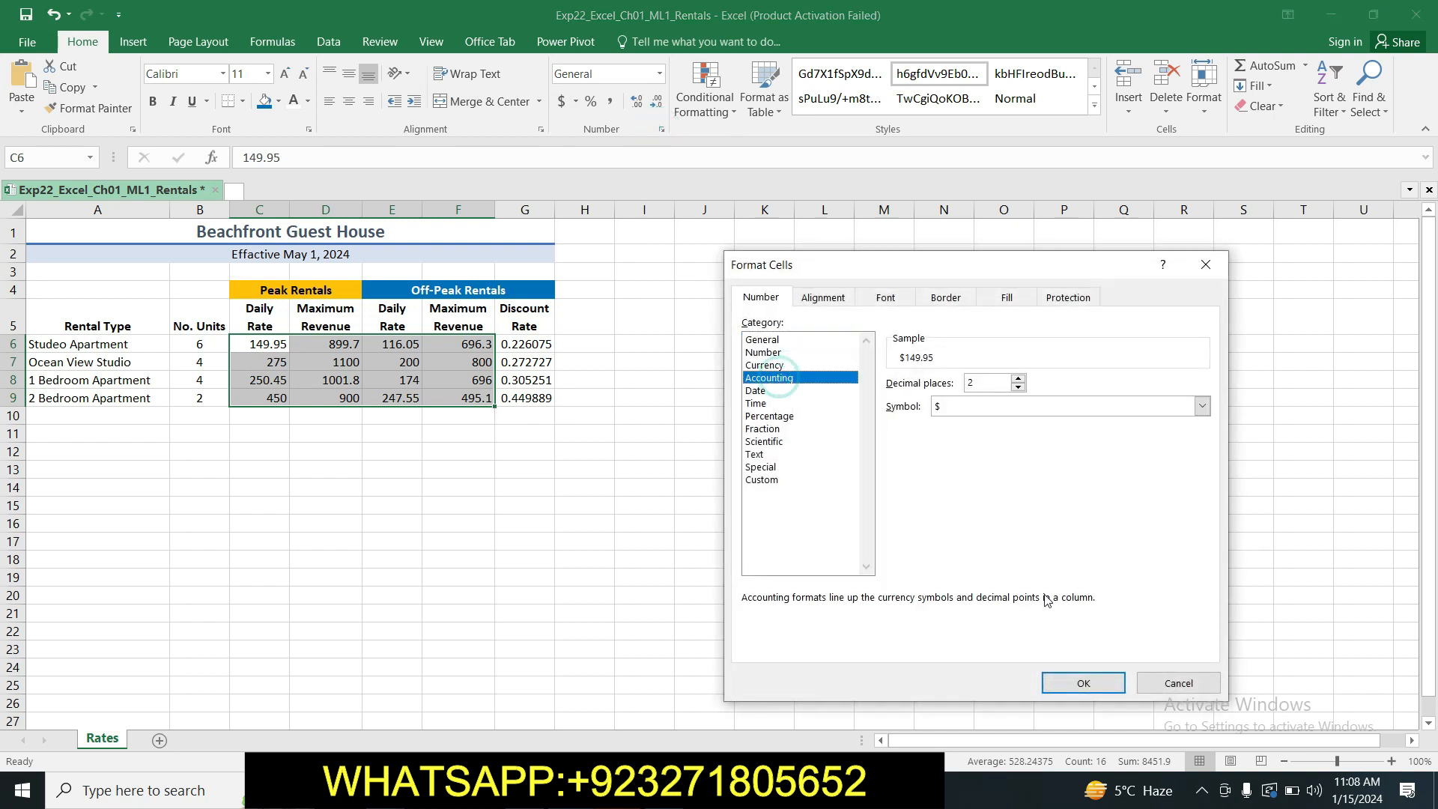
left_click(1083, 683)
Switch to the Word instructions and highlight the step 15 text in yellow.
key("alt+Tab")
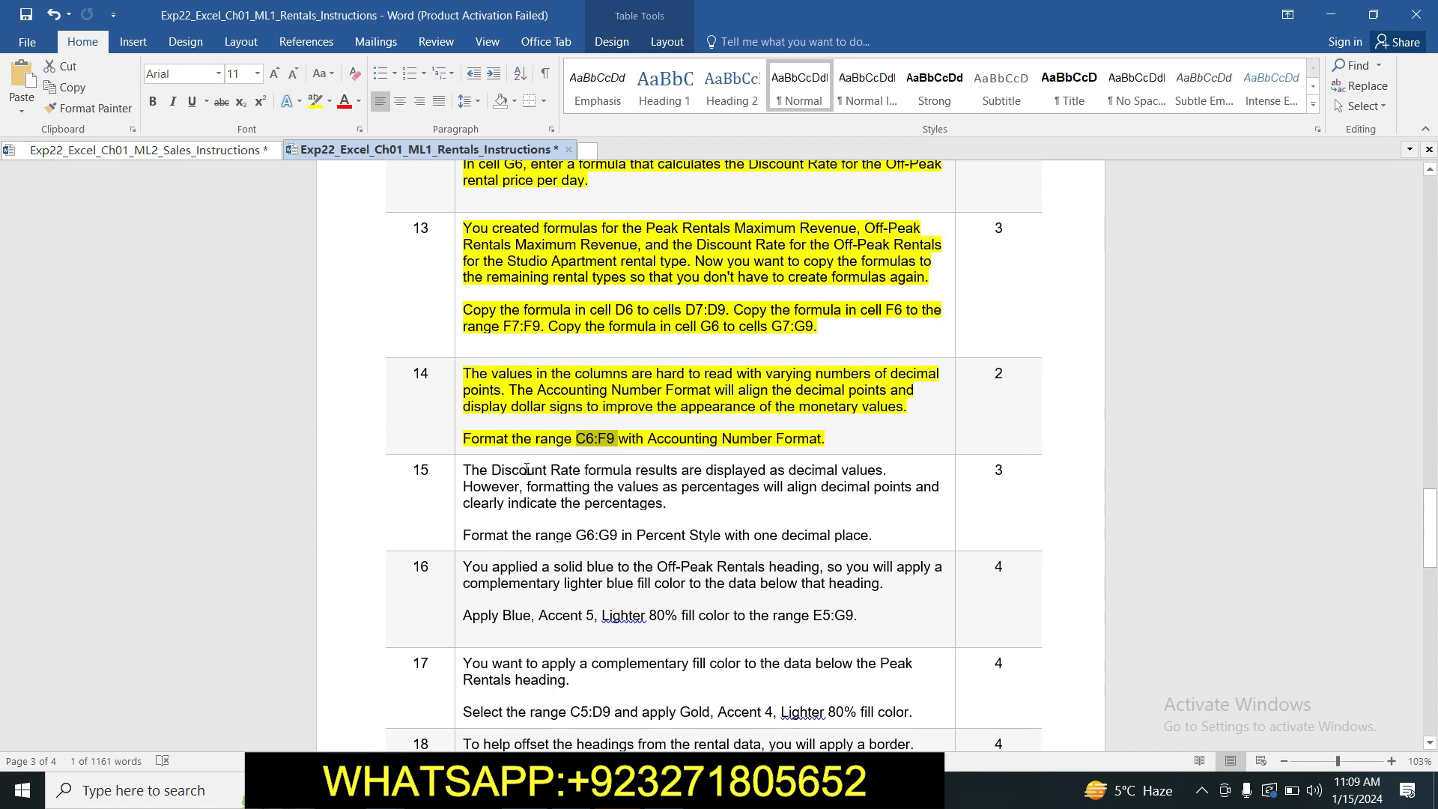
left_click_drag(465, 472, 880, 535)
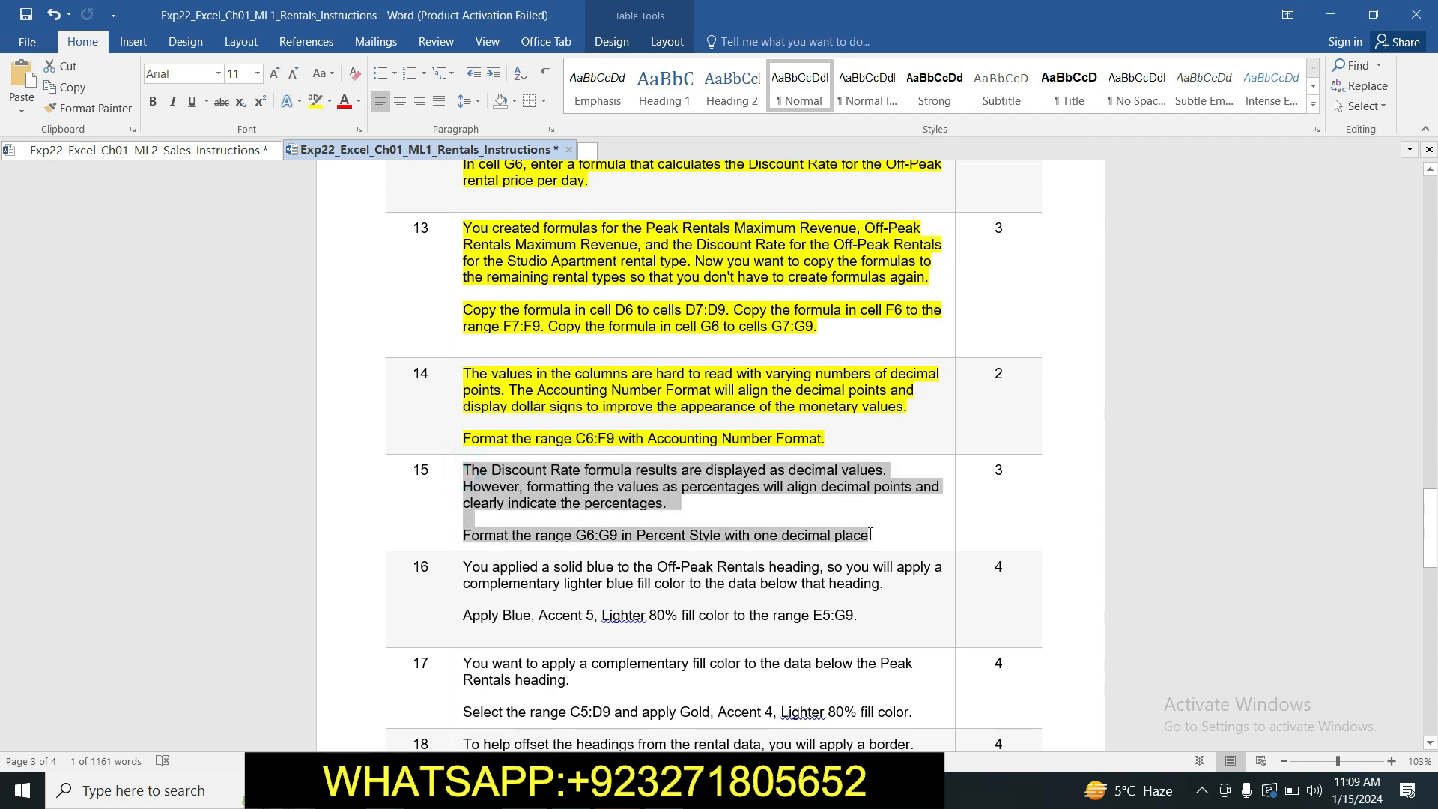
left_click(315, 100)
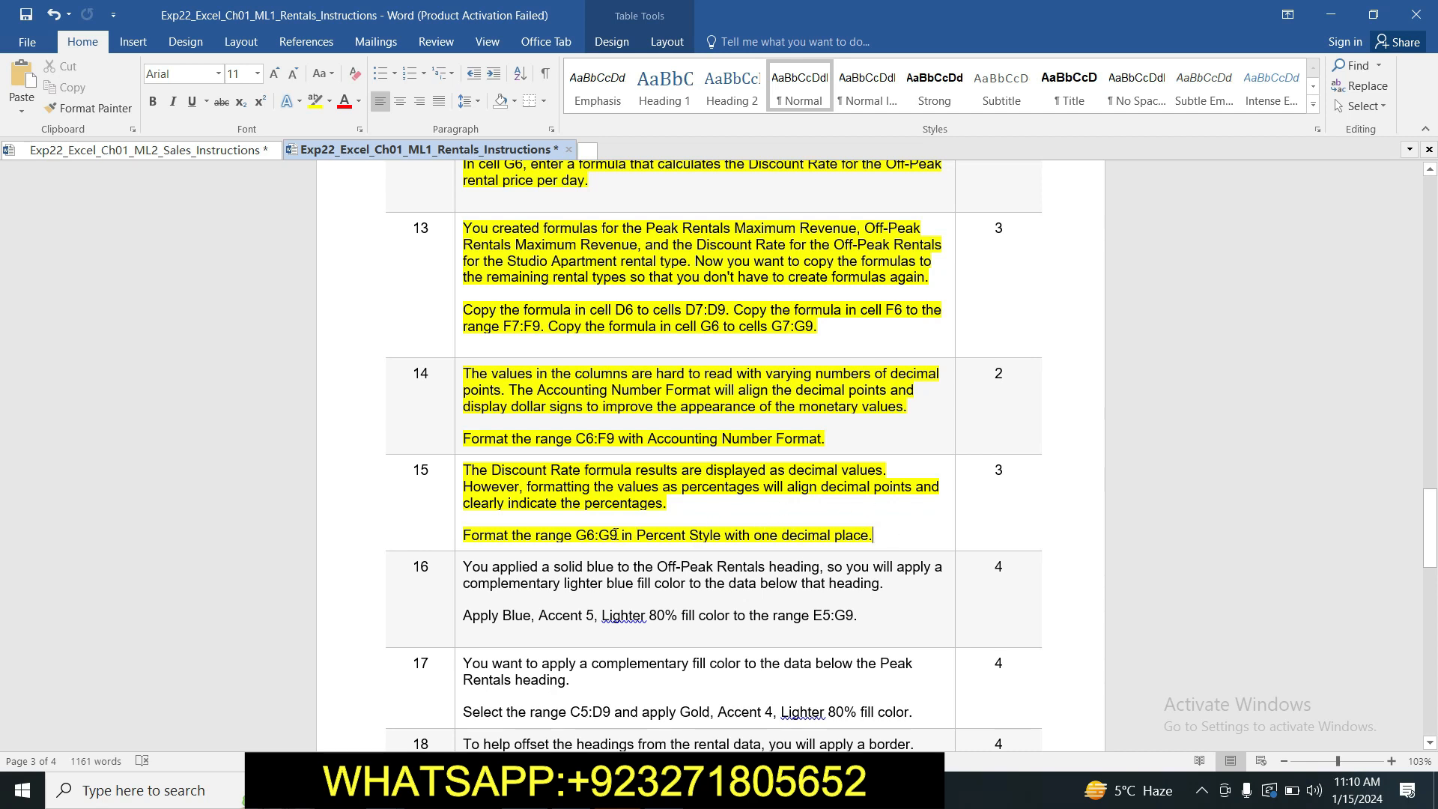
Copy the range reference G6:G9 from step 15, switch to Excel and format that range as Percentage with 1 decimal place.
left_click_drag(579, 535, 612, 539)
key("ctrl+c")
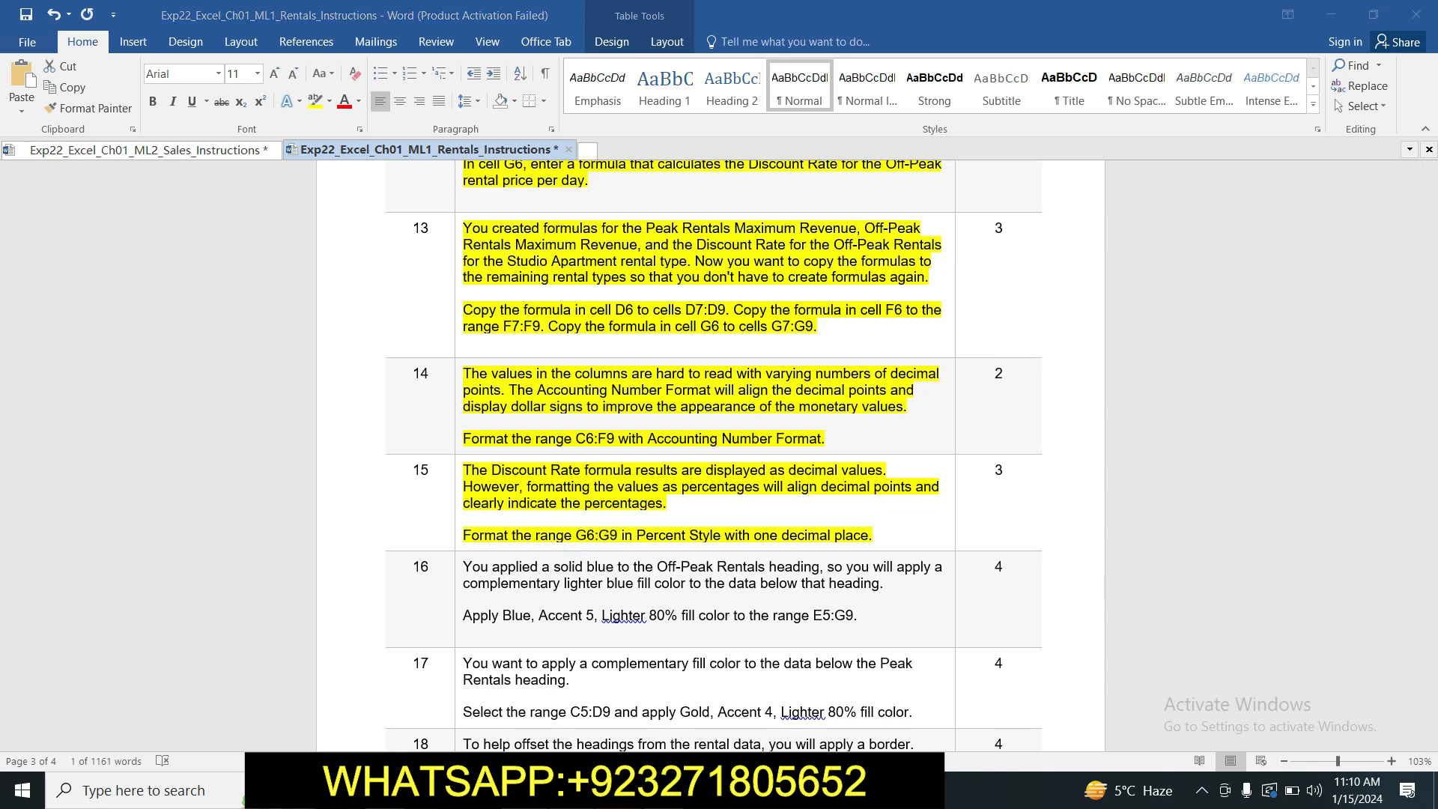
key("alt+Tab")
left_click(50, 156)
key("ctrl+v")
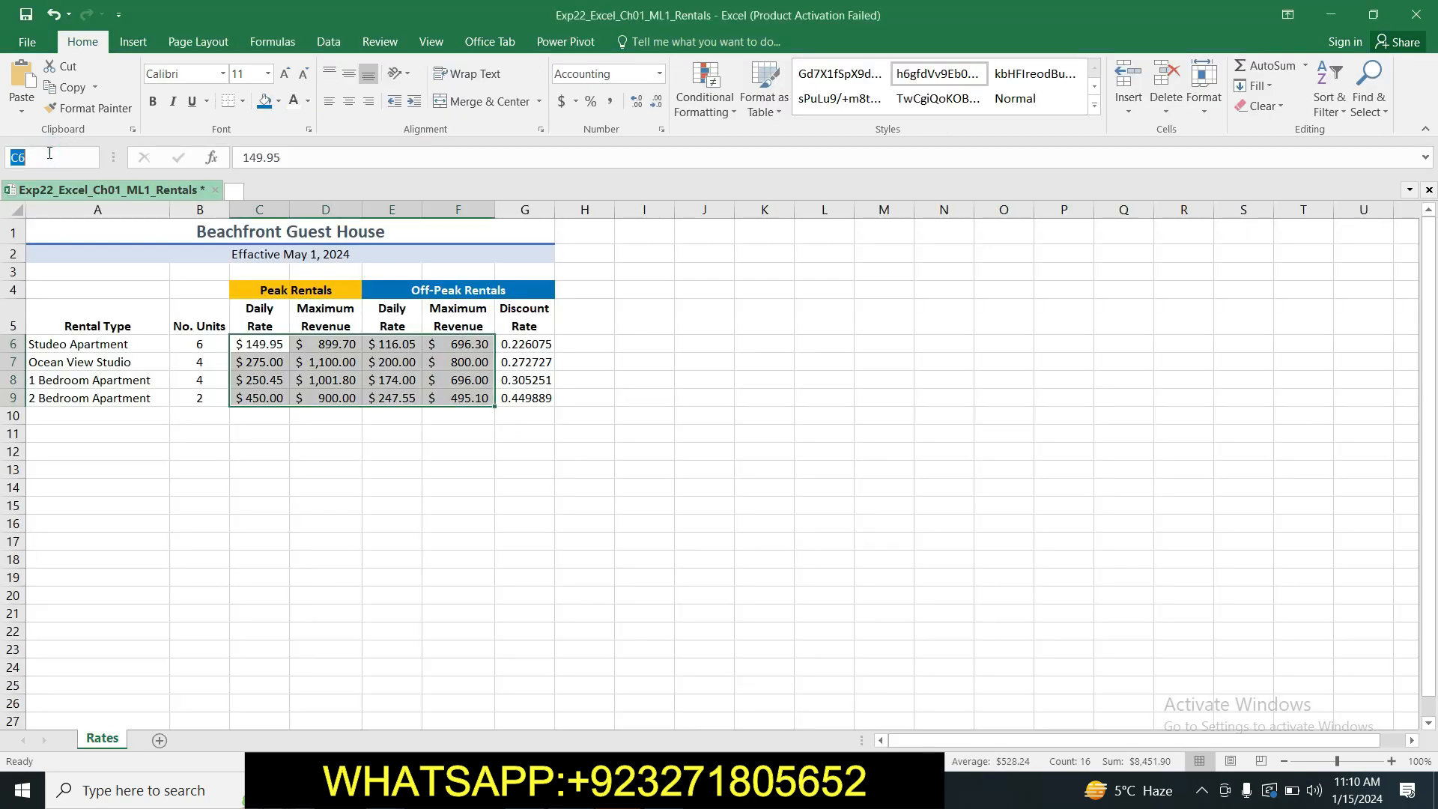
key("Return")
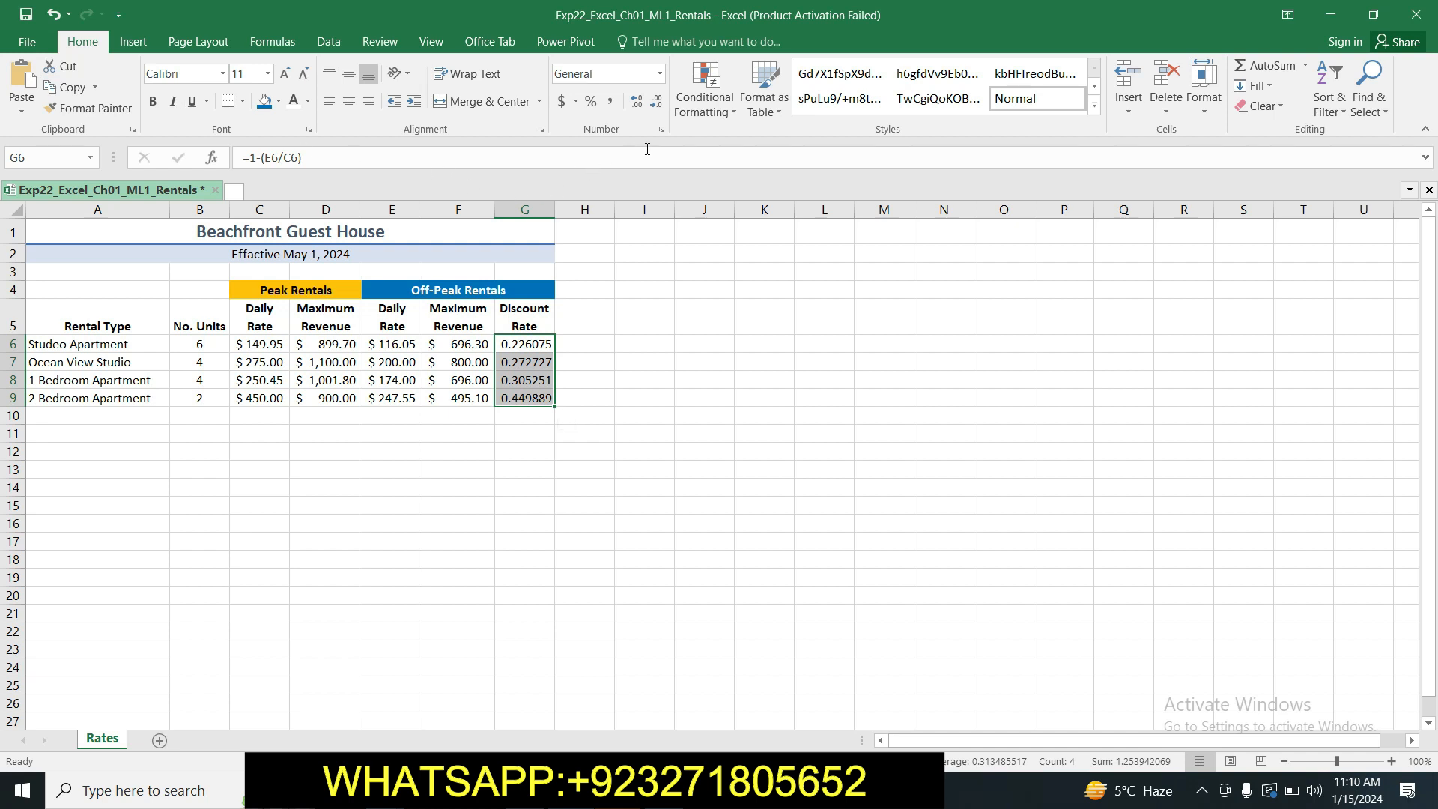
left_click(662, 129)
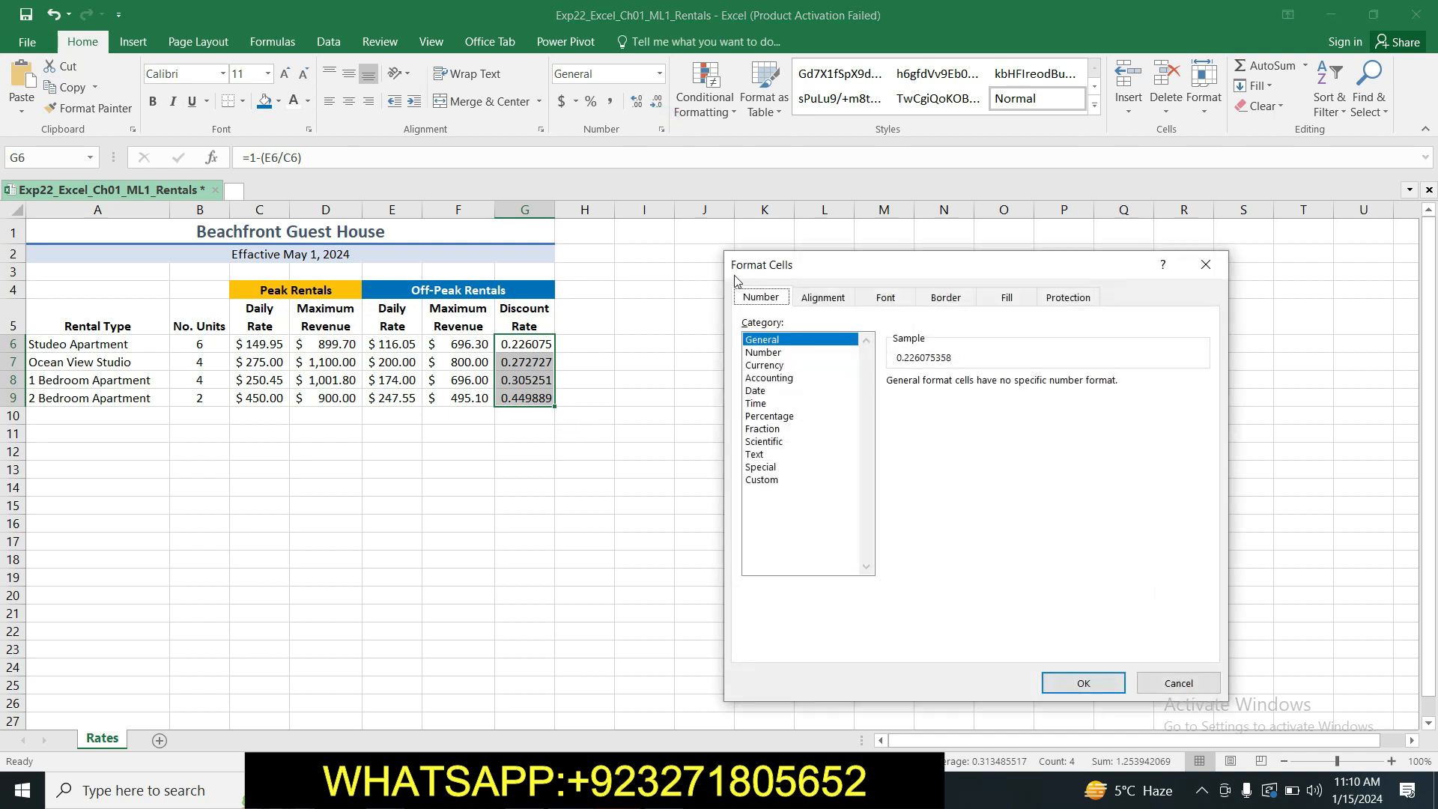
left_click(769, 416)
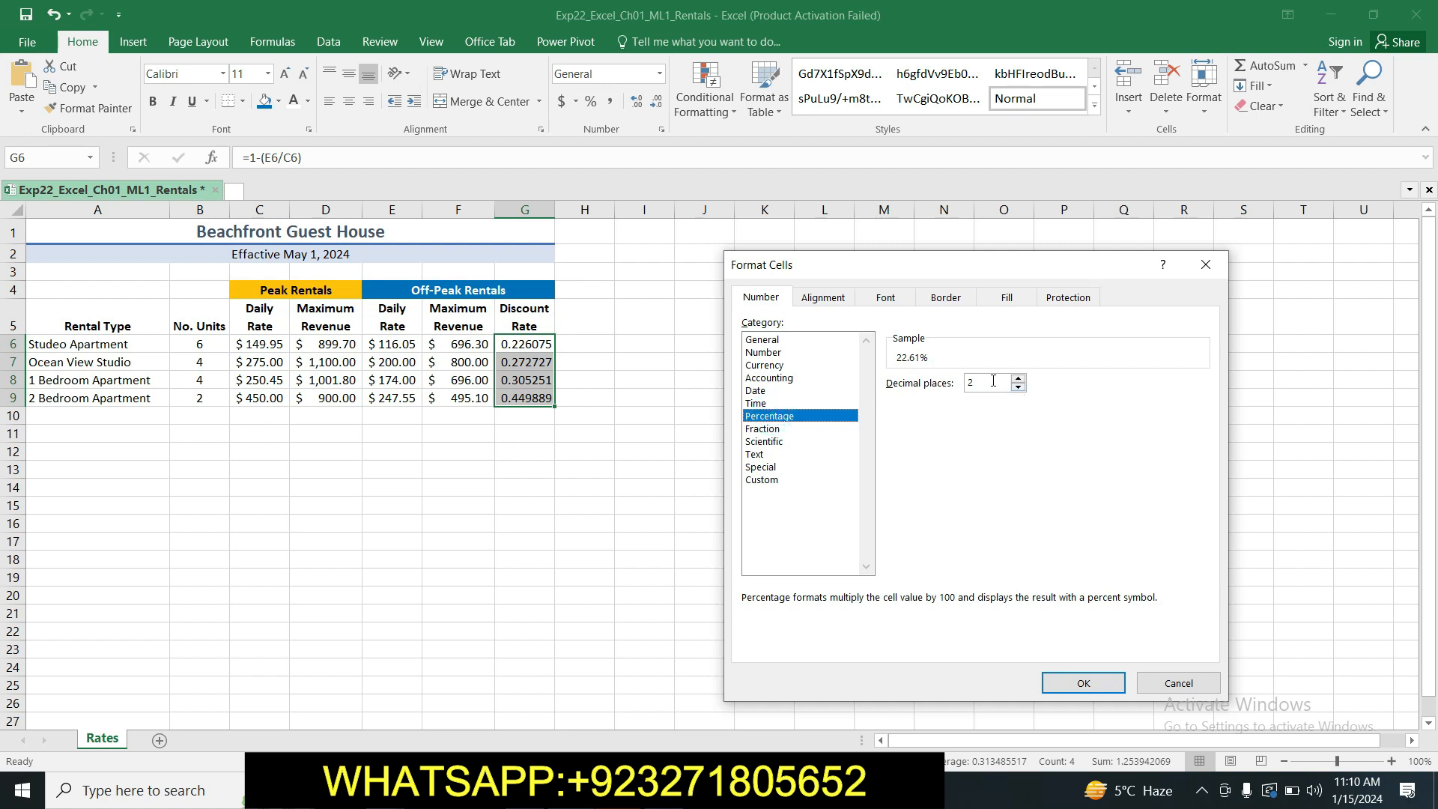
left_click(1018, 388)
key("alt+Tab")
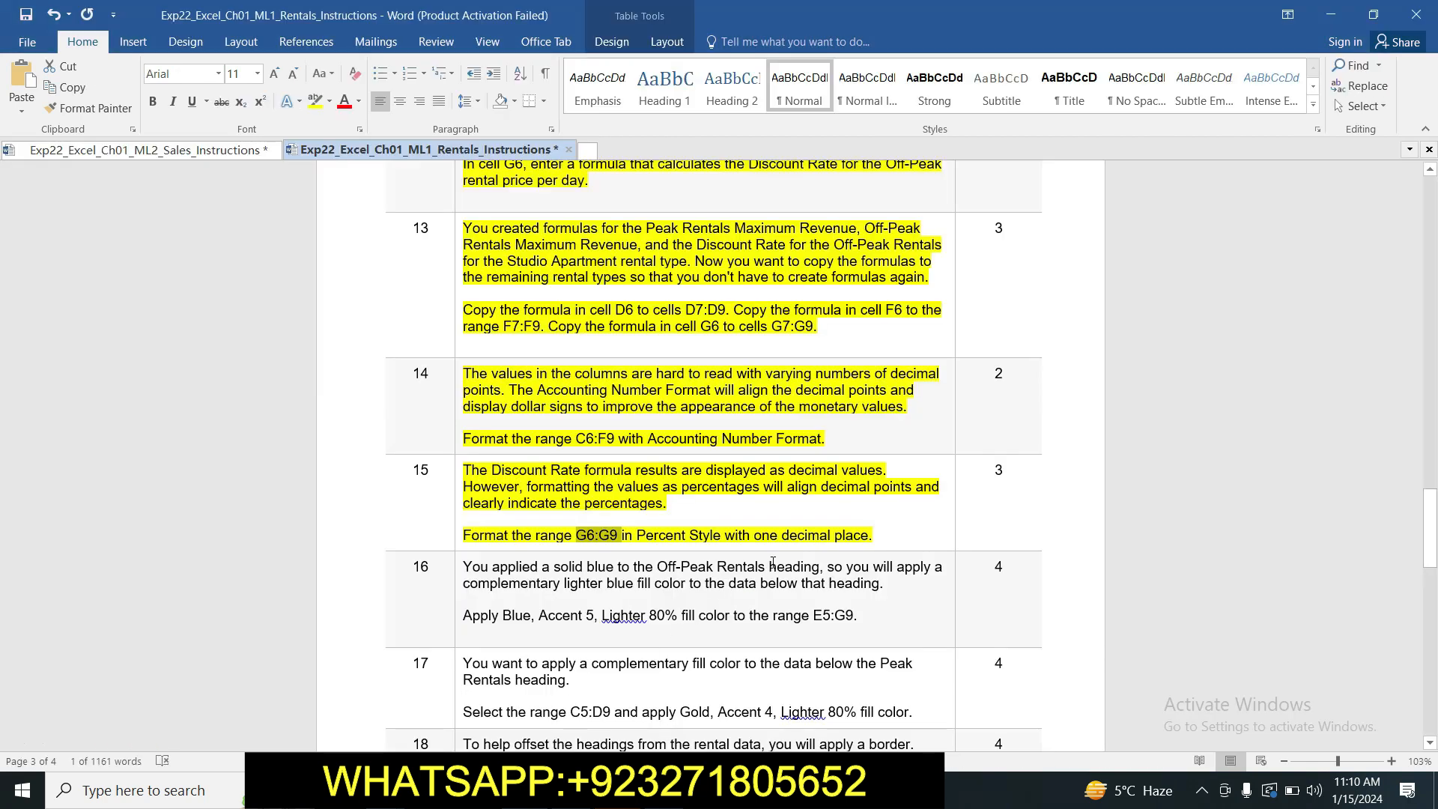
key("alt+Tab")
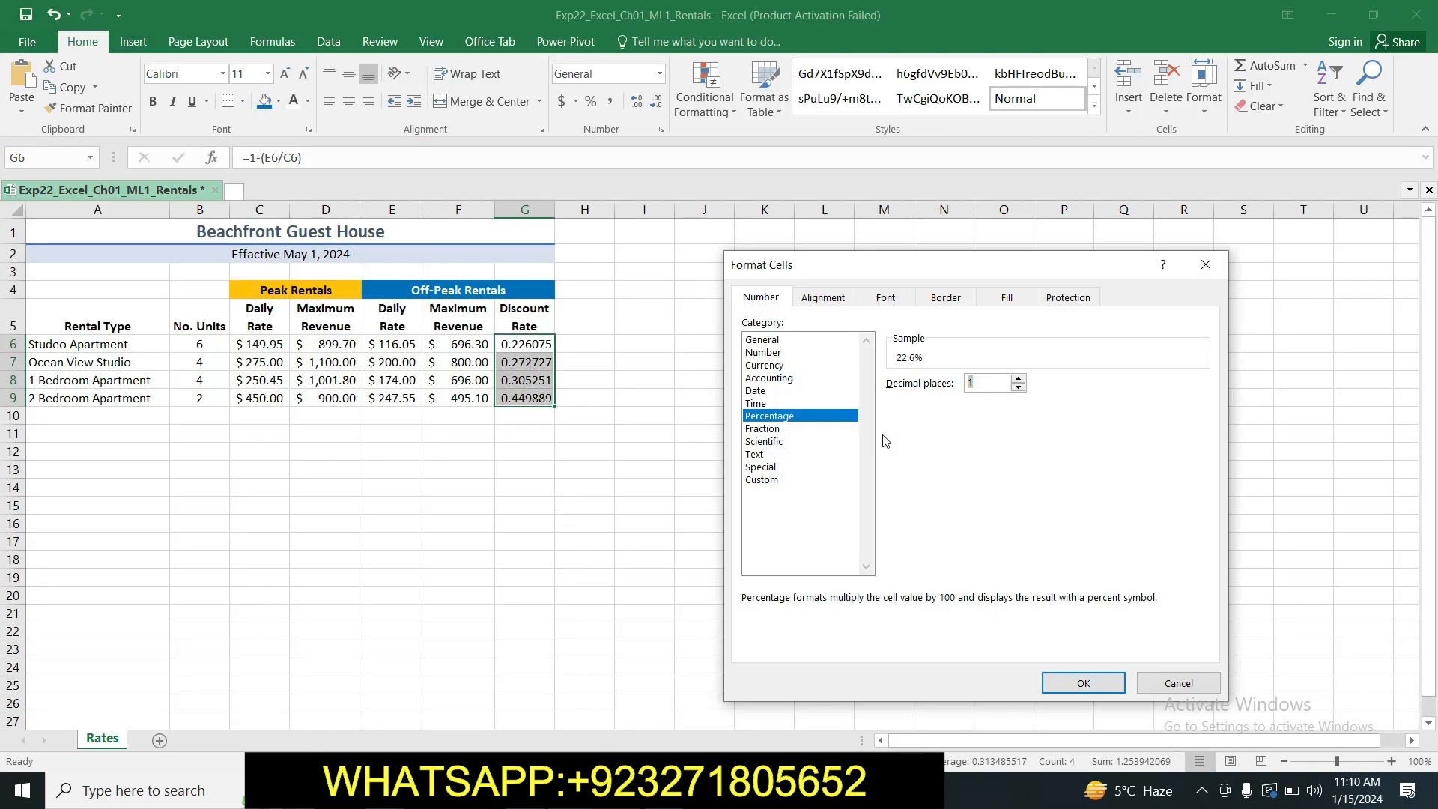
left_click(1058, 676)
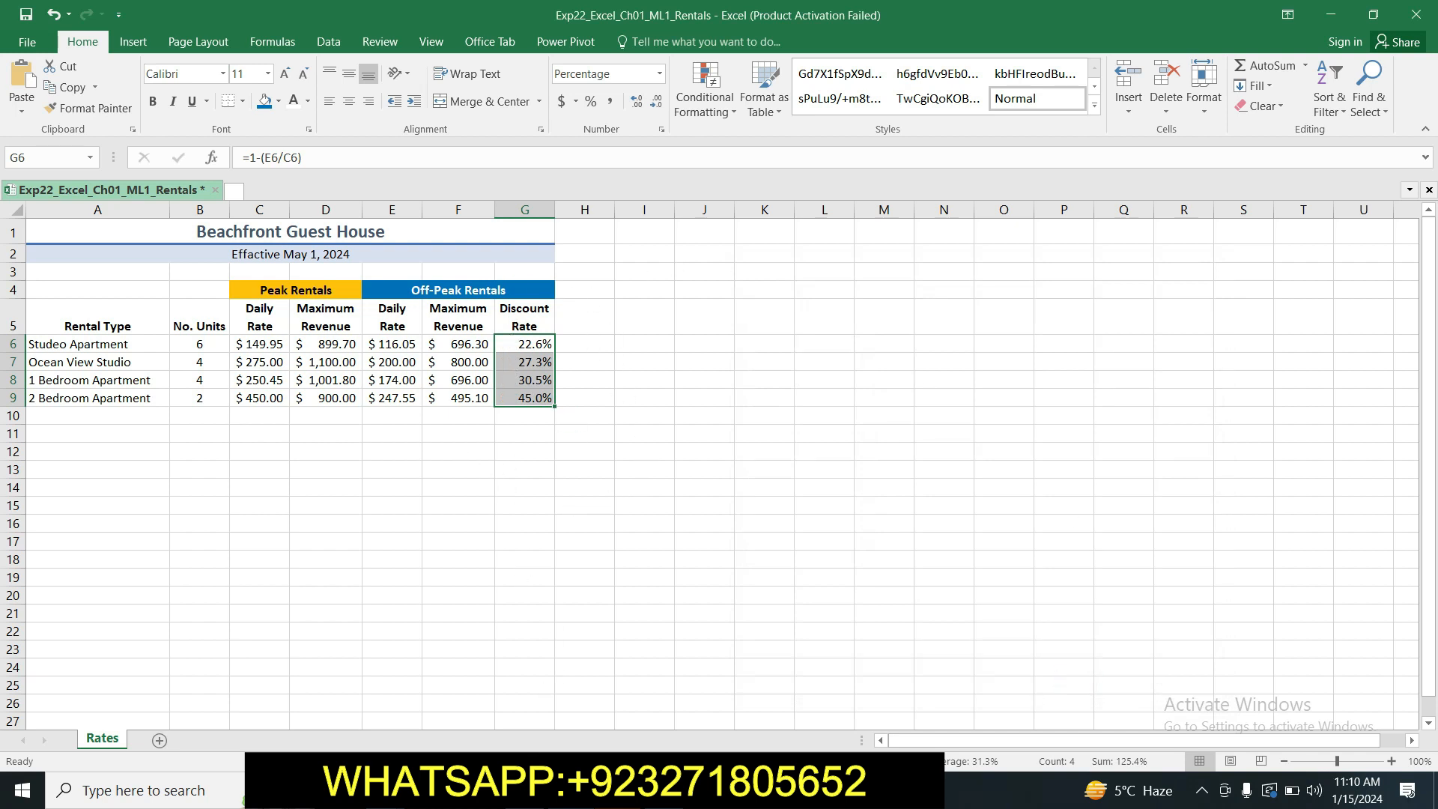
Return to the Word instructions and look through the remaining tasks from step 16 to step 20.
left_click(600, 790)
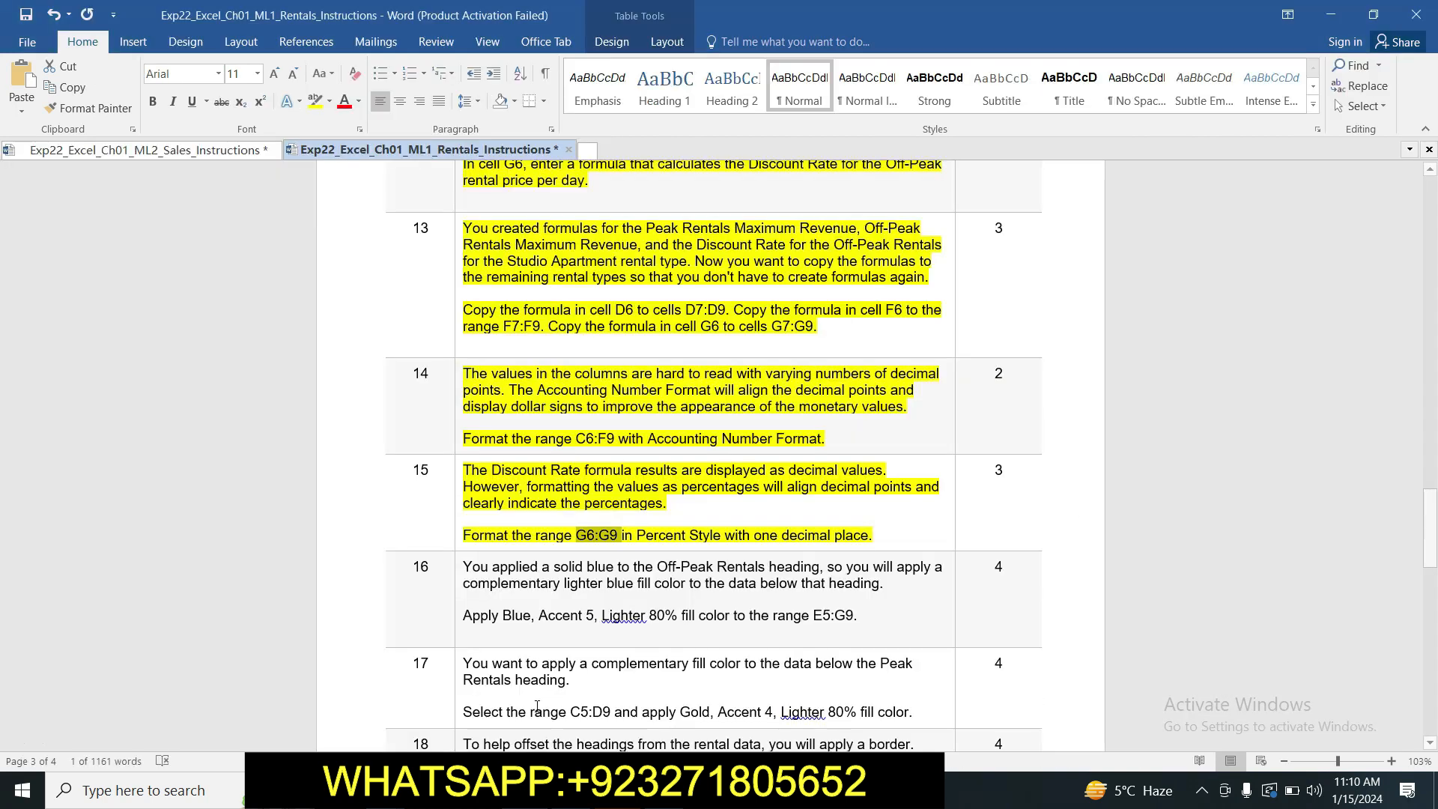
left_click(915, 514)
mouse_move(1431, 517)
left_mouse_down()
mouse_move(1434, 669)
mouse_move(1434, 420)
mouse_move(1434, 545)
left_mouse_up()
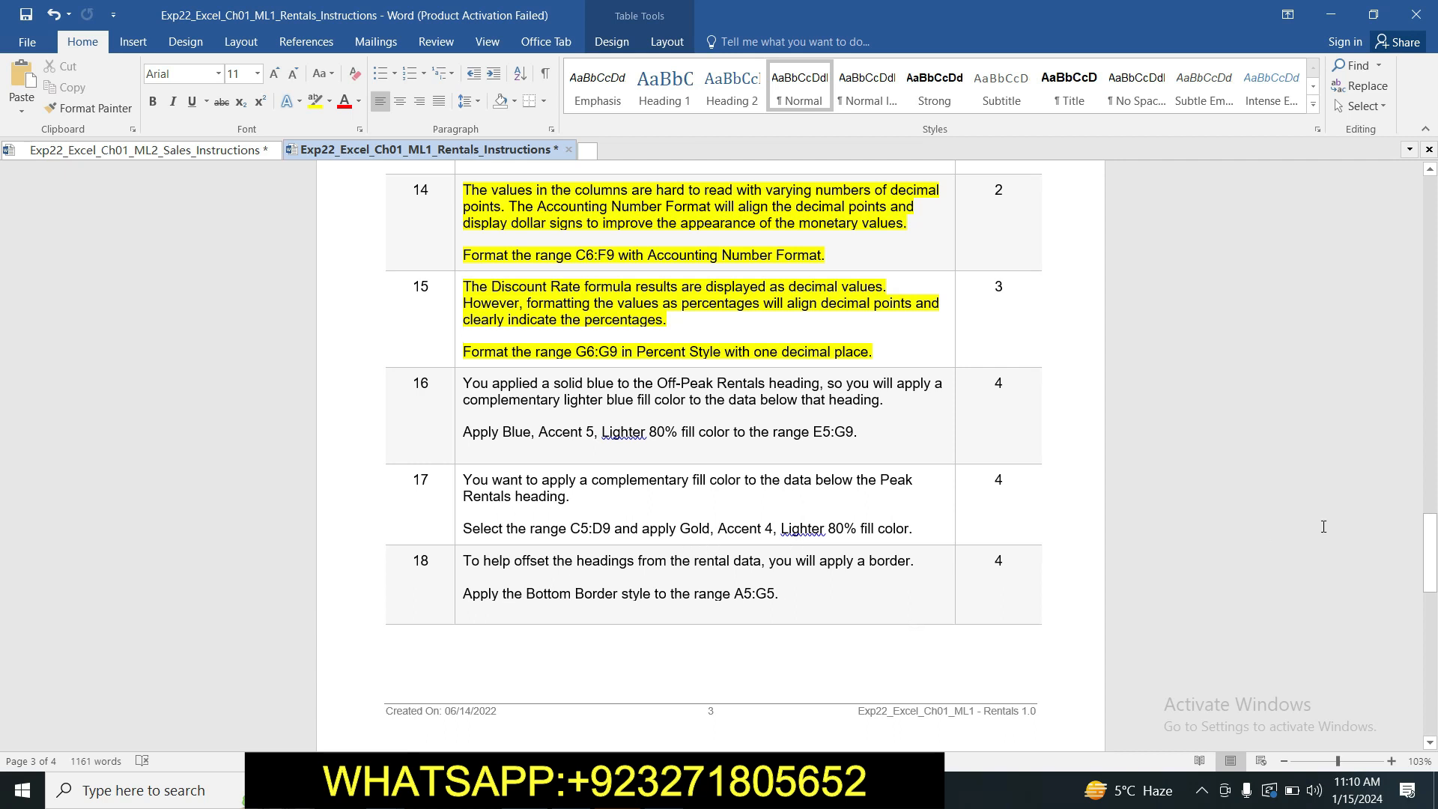
left_click_drag(1432, 538, 1432, 551)
mouse_move(2, 563)
left_mouse_down()
mouse_move(2, 603)
mouse_move(2, 490)
mouse_move(2, 603)
mouse_move(2, 589)
left_mouse_up()
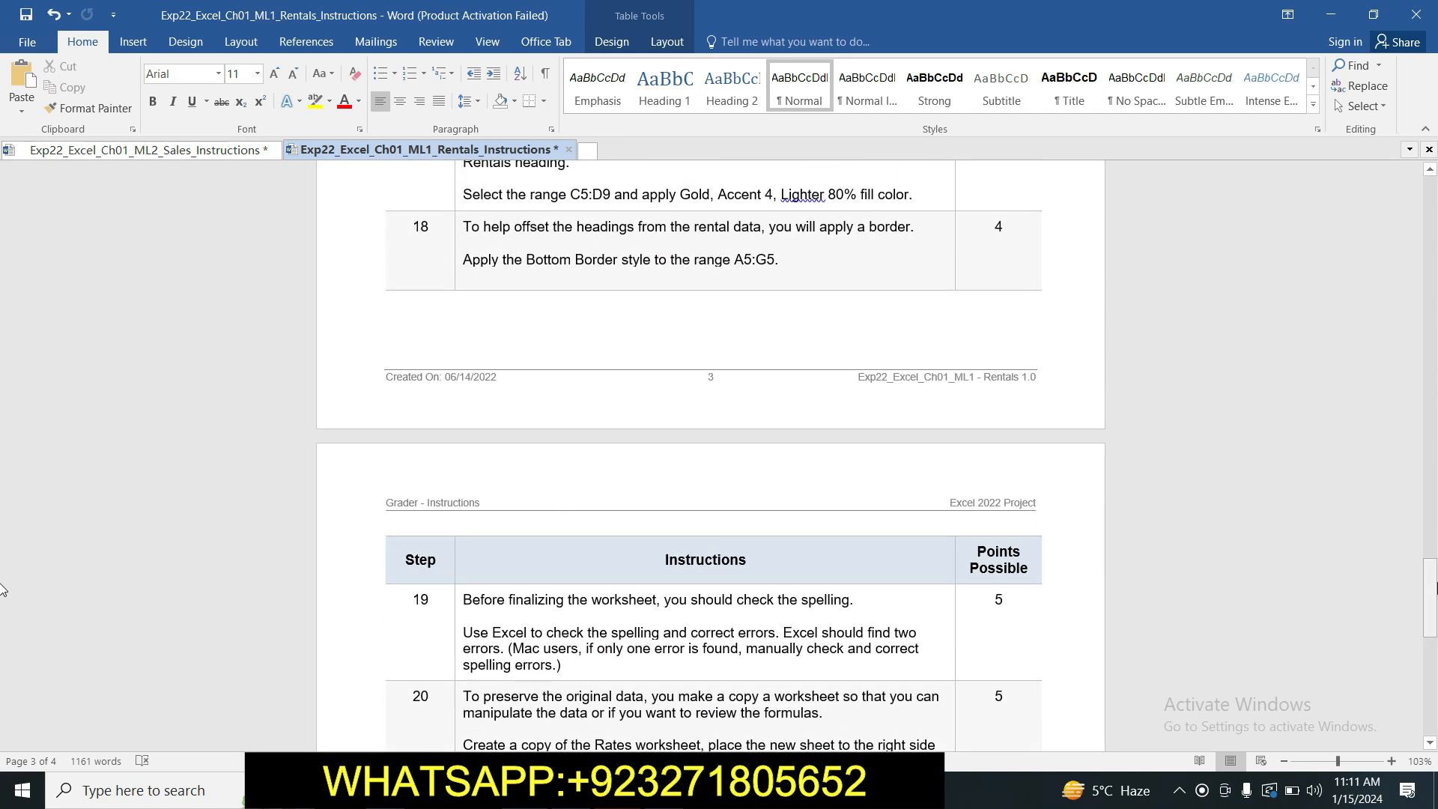